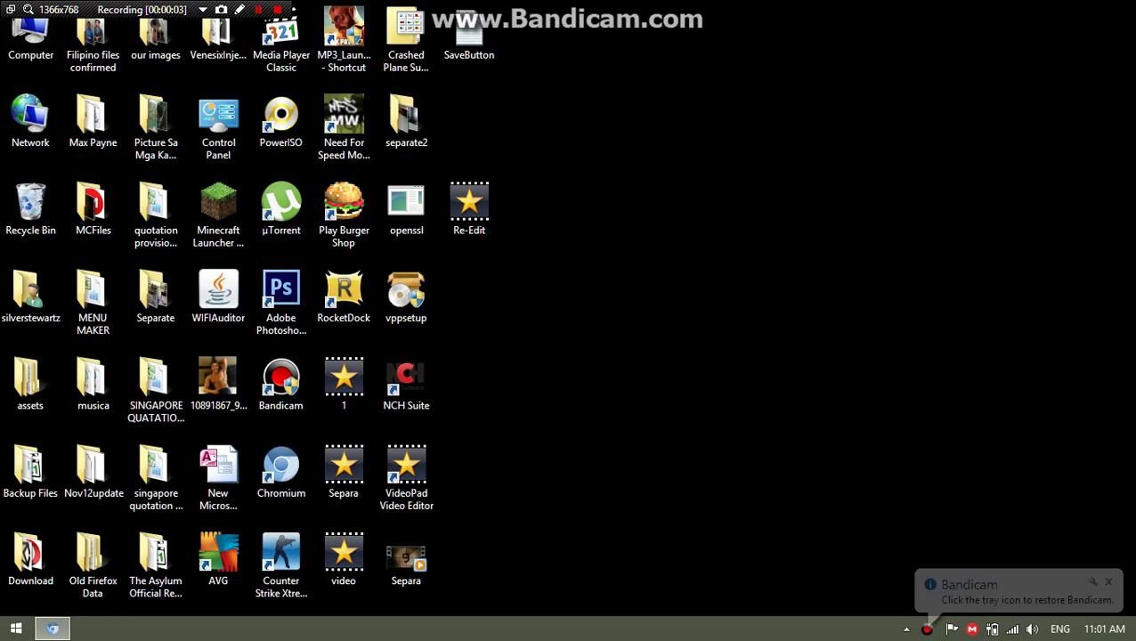
drag(142, 9, 1021, 11)
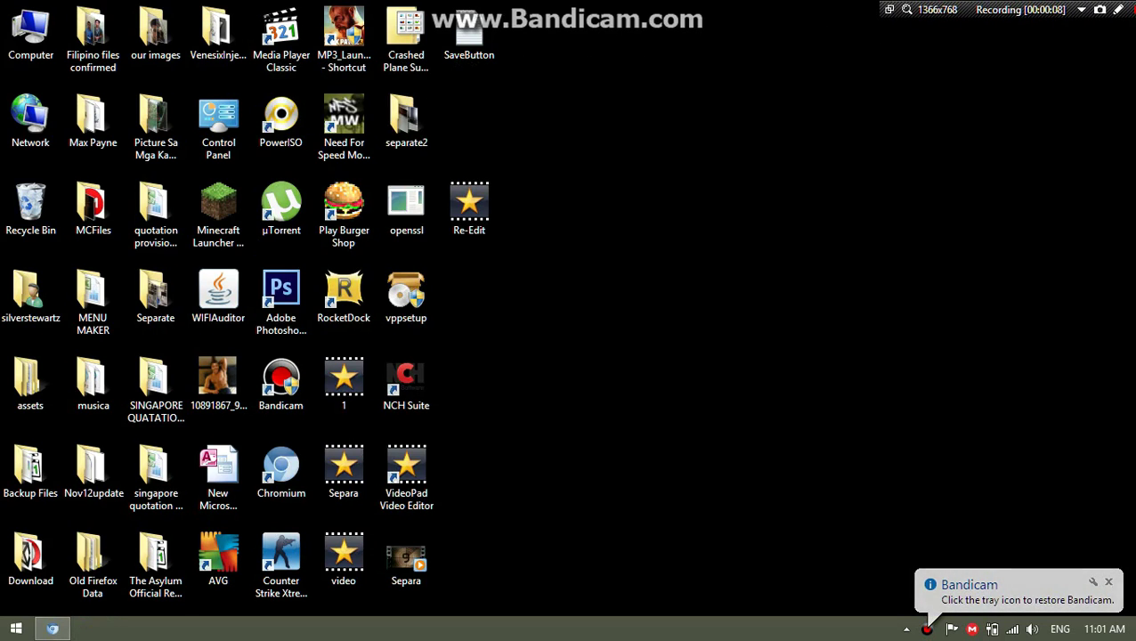
click(15, 628)
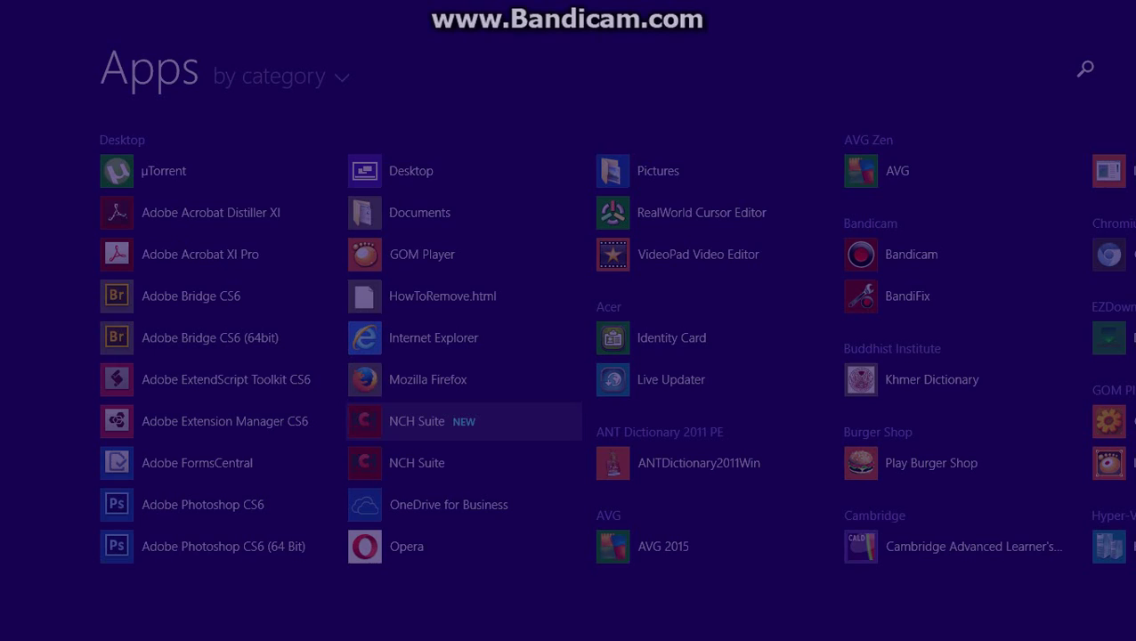
click(1085, 67)
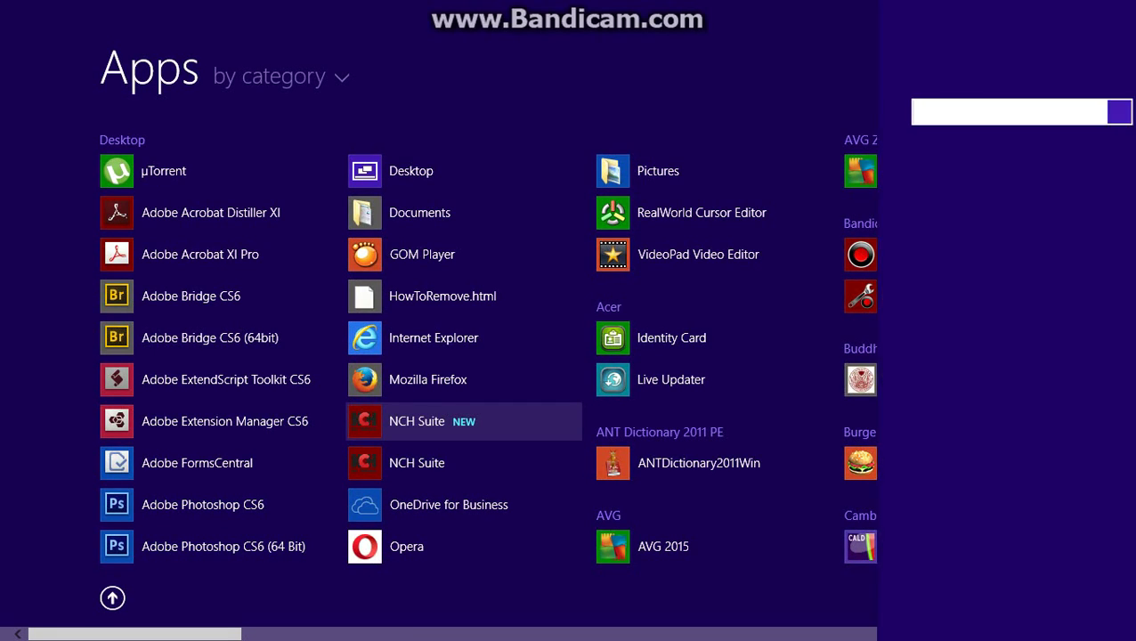
text(notepad)
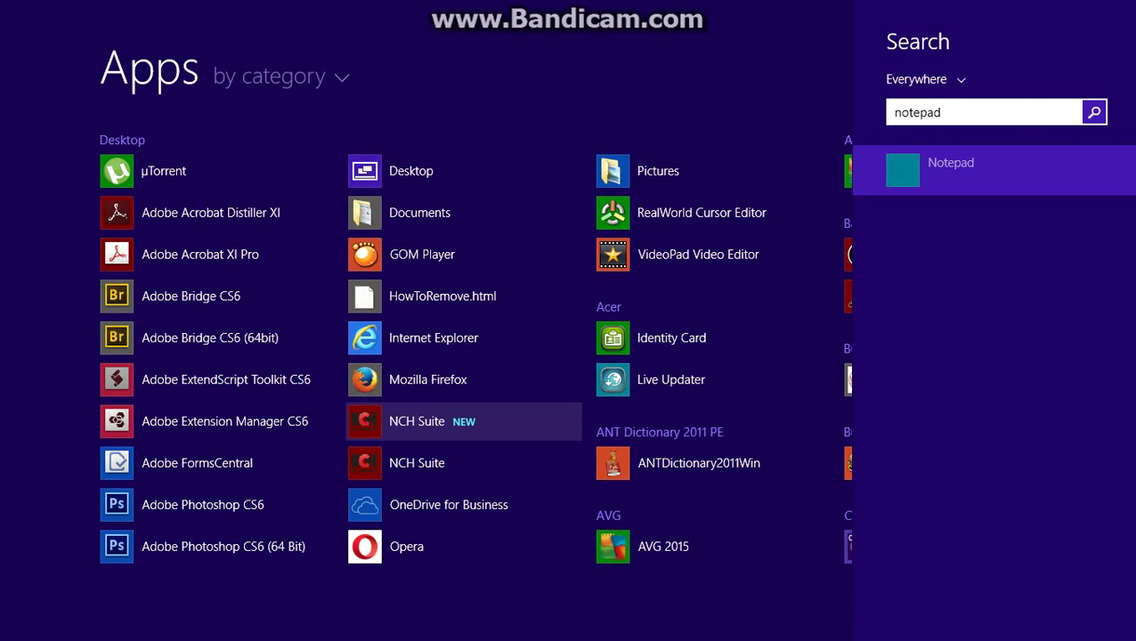
click(958, 169)
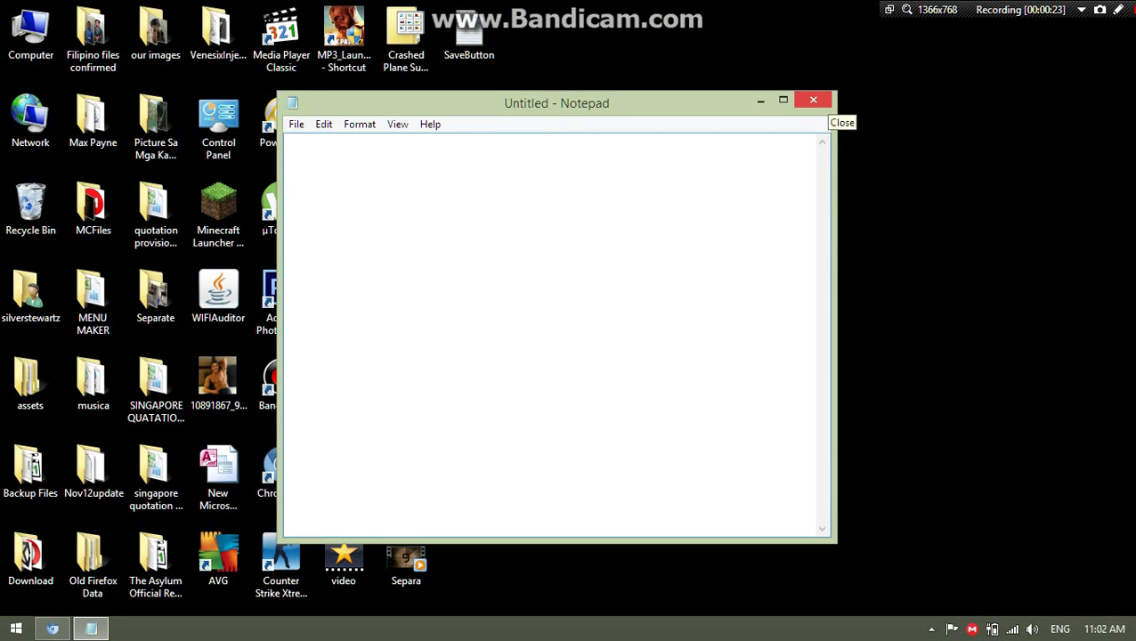
click(813, 100)
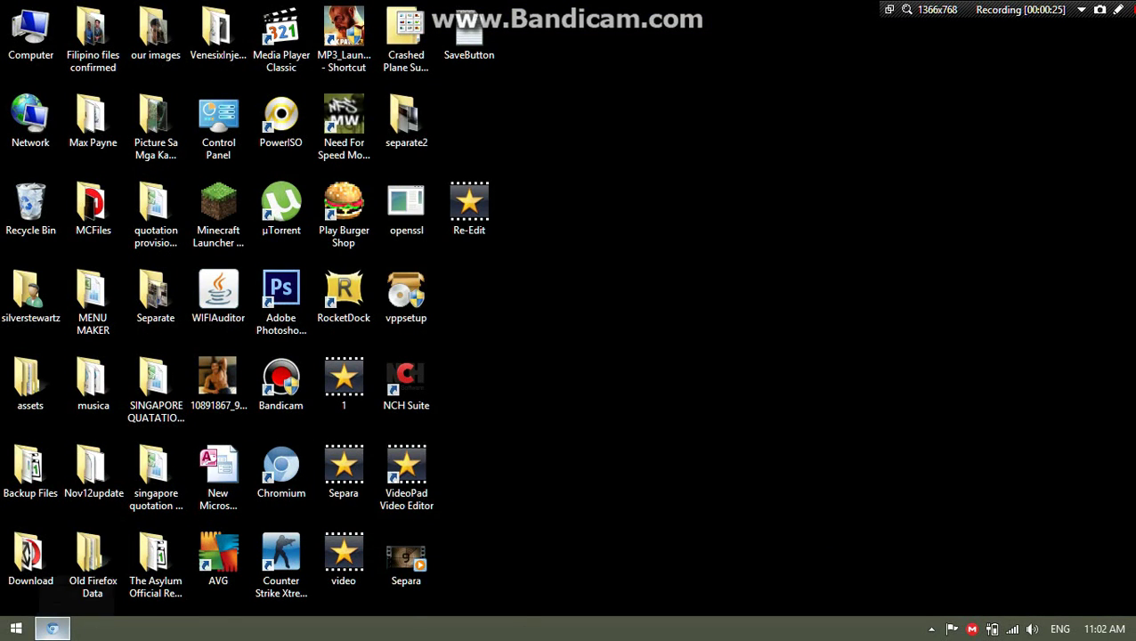
Switch to the browser and point out the SUN Broadband heading and the download speed on the modem's home page
click(52, 628)
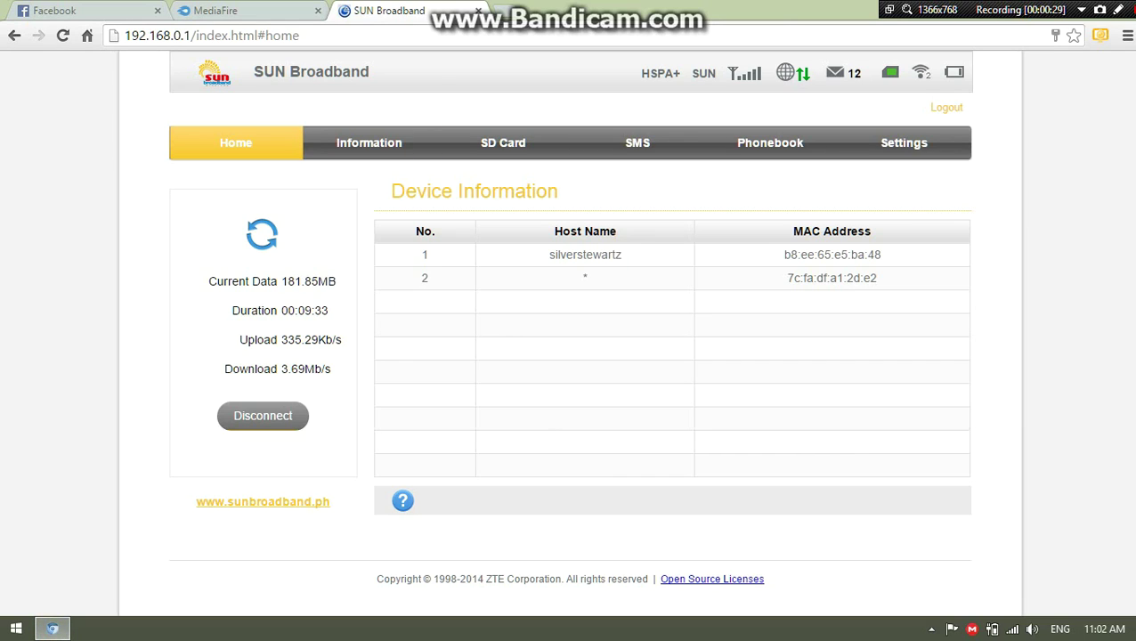
drag(369, 71, 169, 73)
click(370, 98)
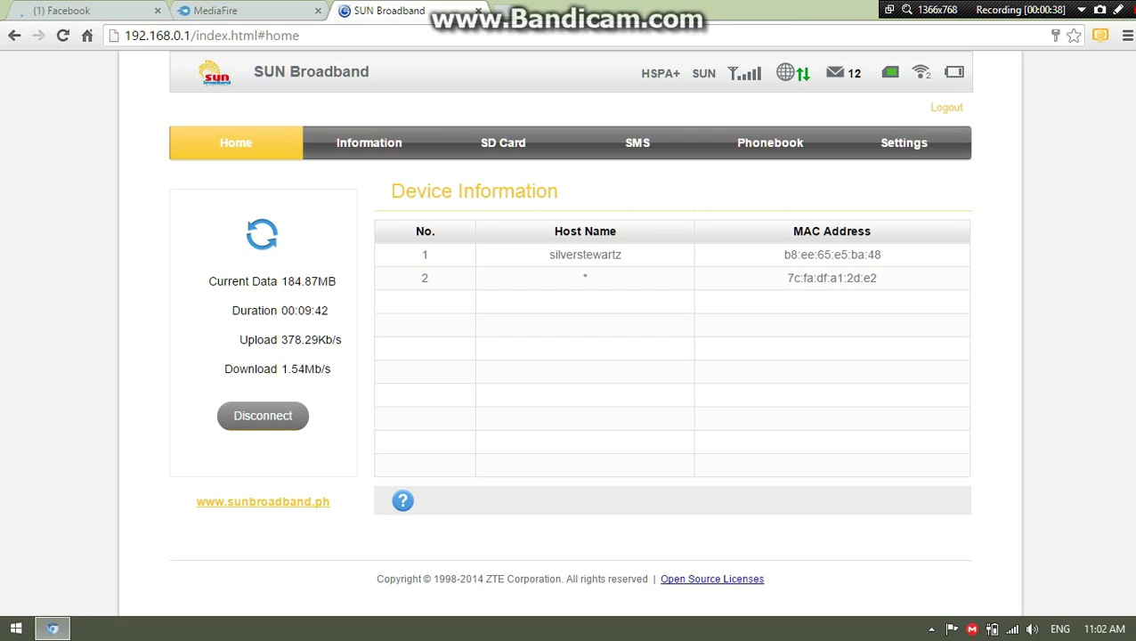
drag(331, 369, 225, 369)
Search the apps for "notepad", launch Notepad and place its empty window over the SUN Broadband page
click(16, 629)
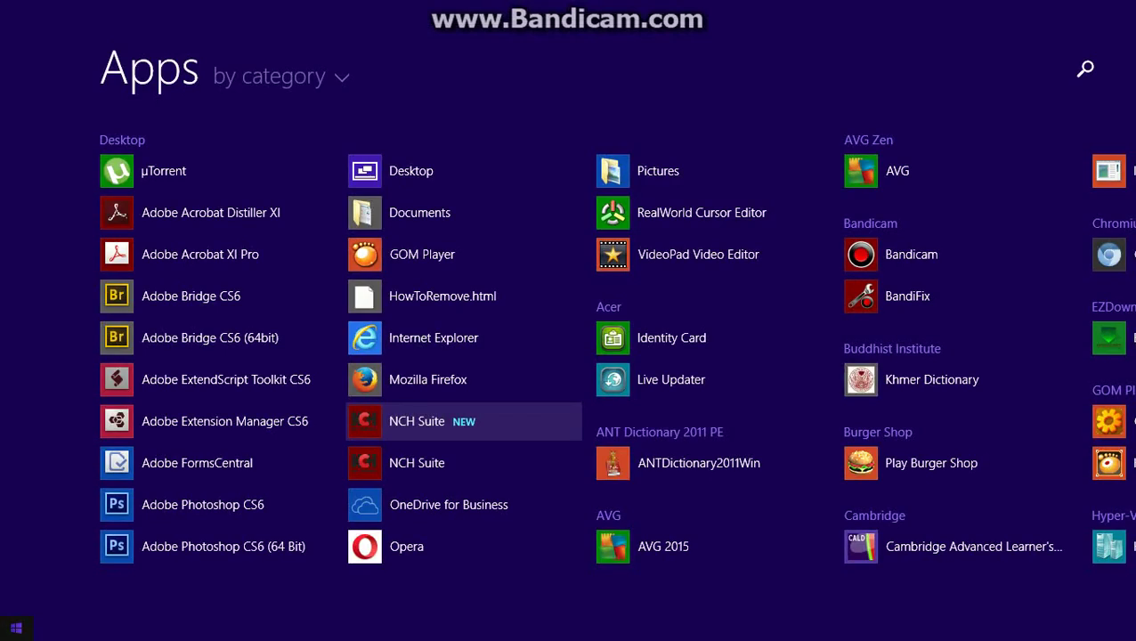
click(1085, 67)
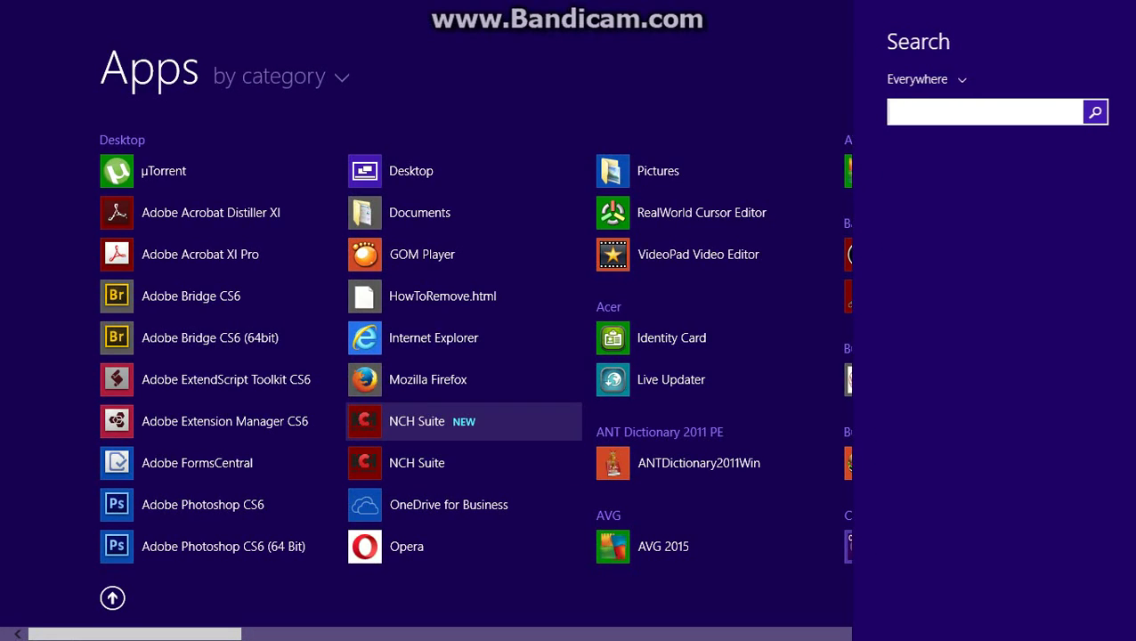
text(not)
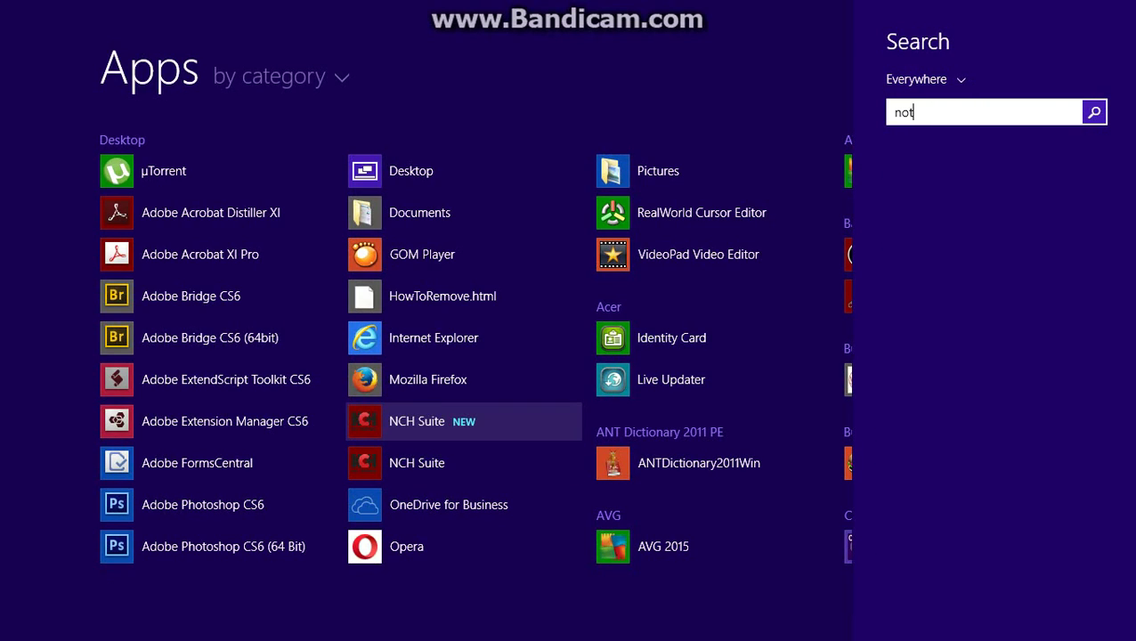
text(epad)
key(Escape)
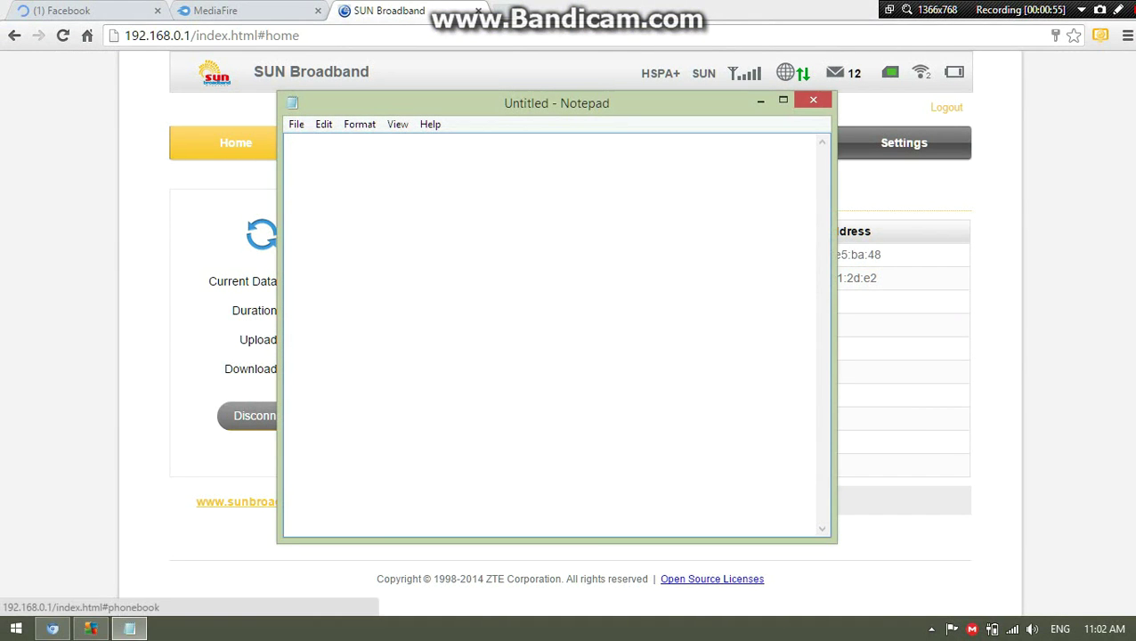
drag(557, 102, 603, 138)
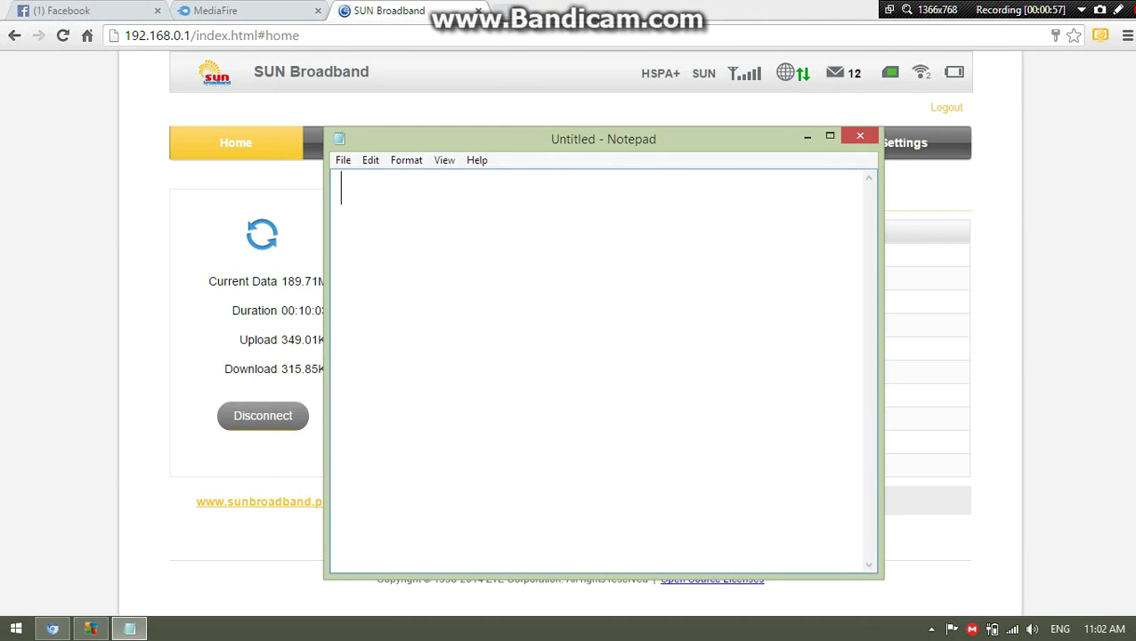
Write the greeting "Hello Everyone!!!" in the empty note and clear it
text(Hello Ever)
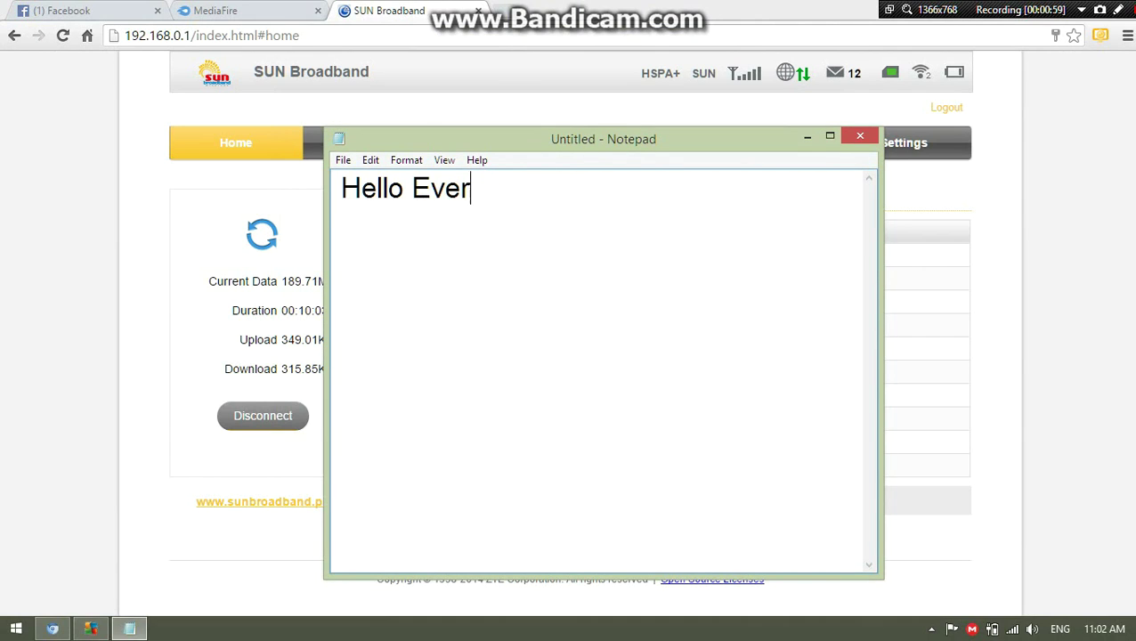
text(yone)
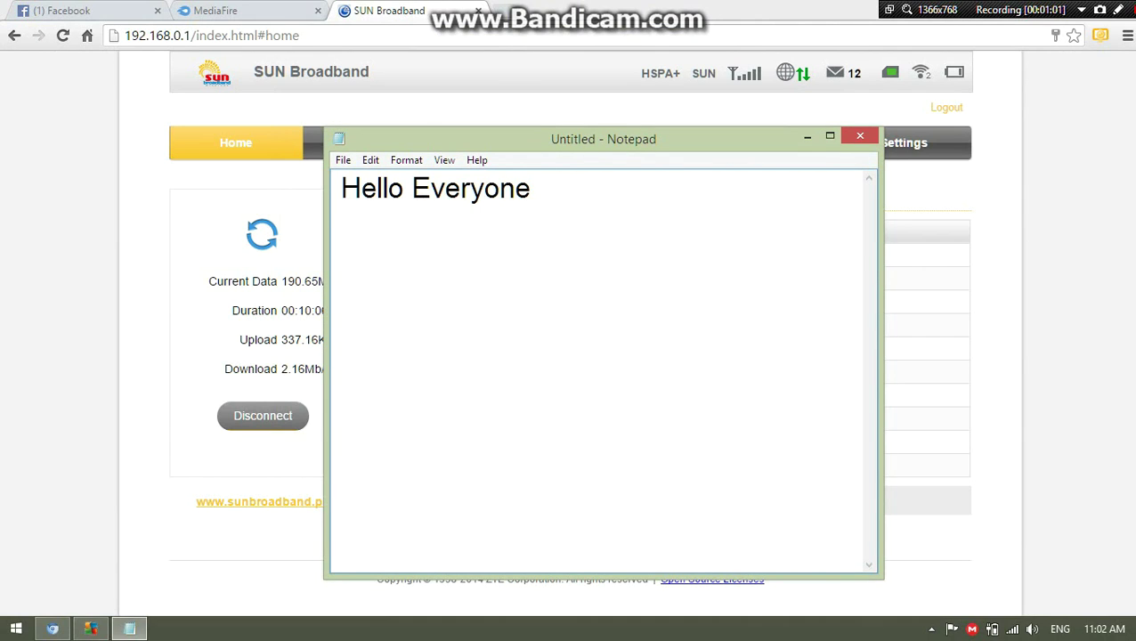
text(!!!)
key(ctrl+a)
key(BackSpace)
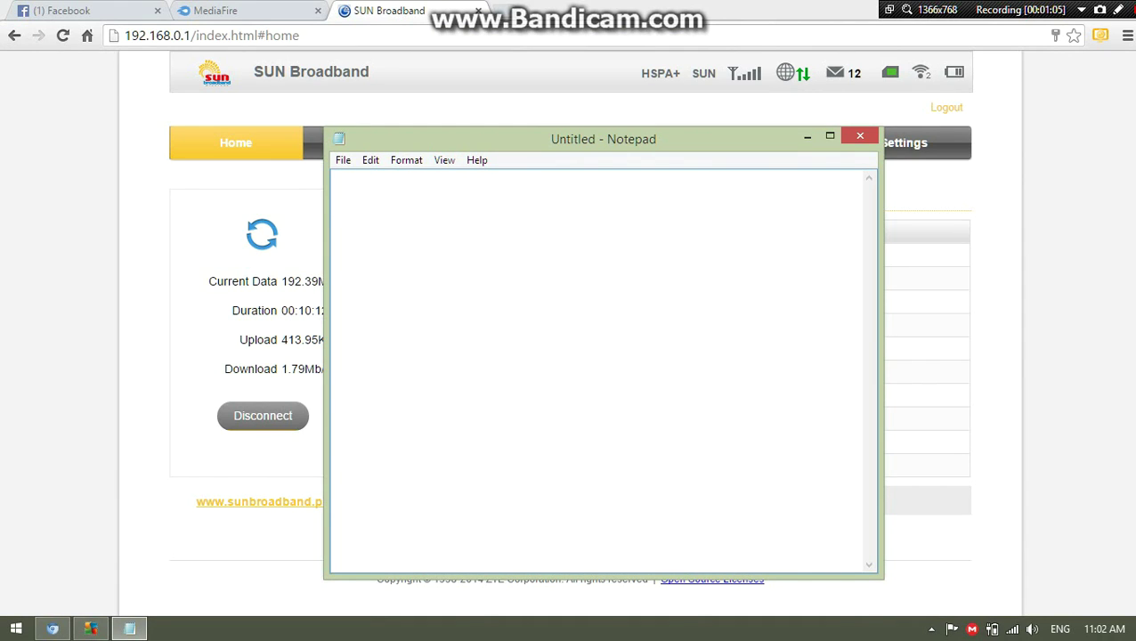
Write "Hi Youtube!" in the note and clear it
text(Hi Youtube)
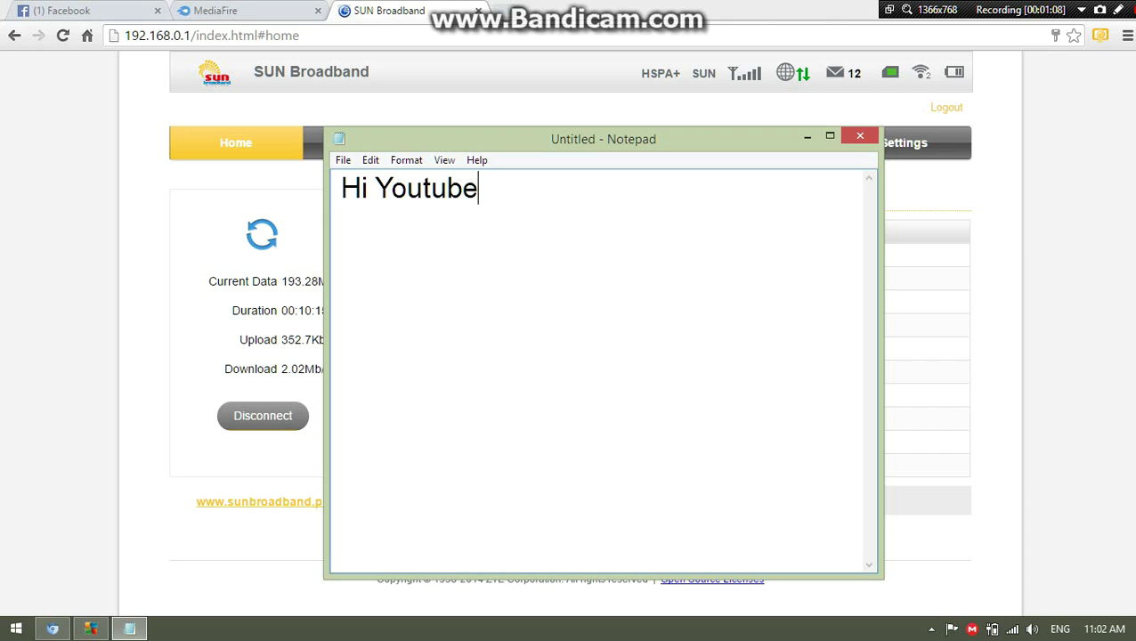
text(!)
key(ctrl+a)
key(BackSpace)
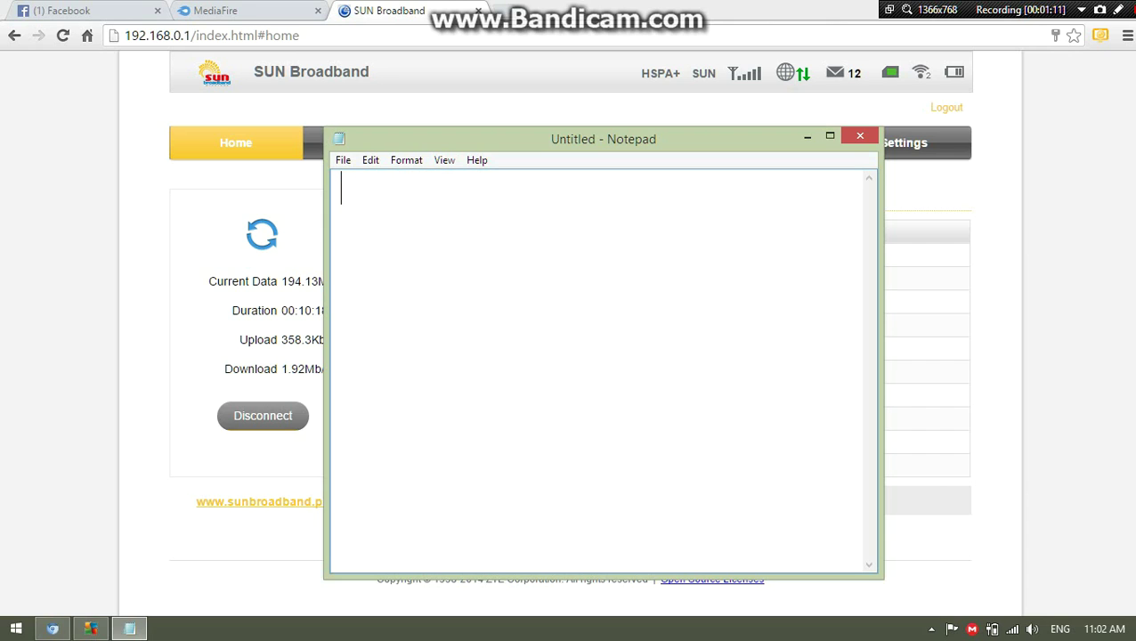
Write "Today im going to show u guys on how speed up Sun Broadband" in the note
text(Today im go)
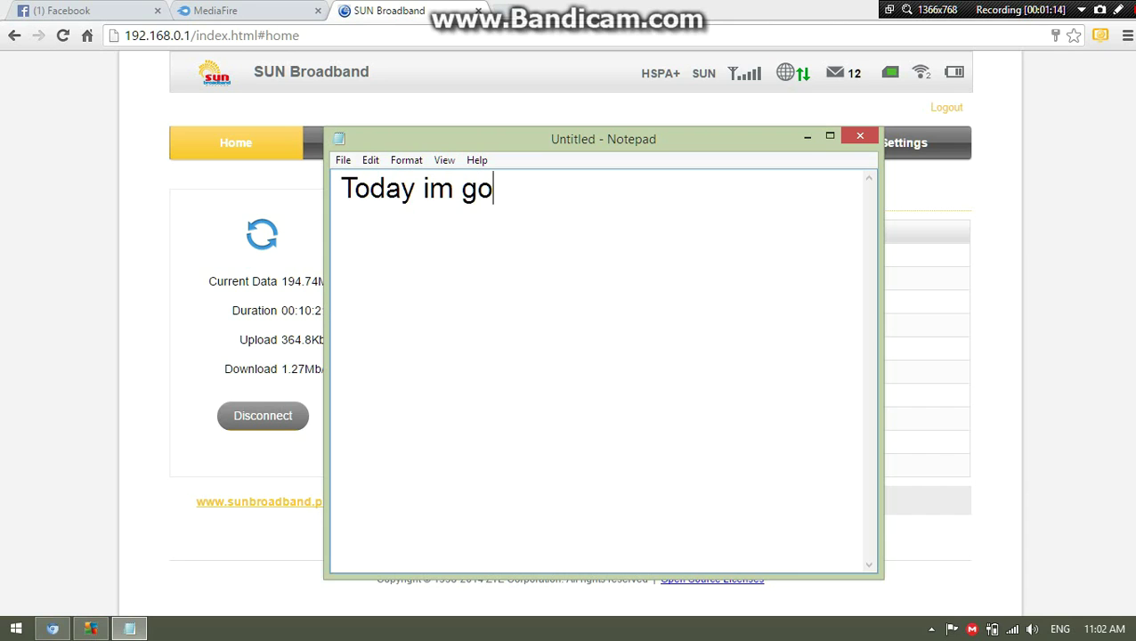
text(ing to show)
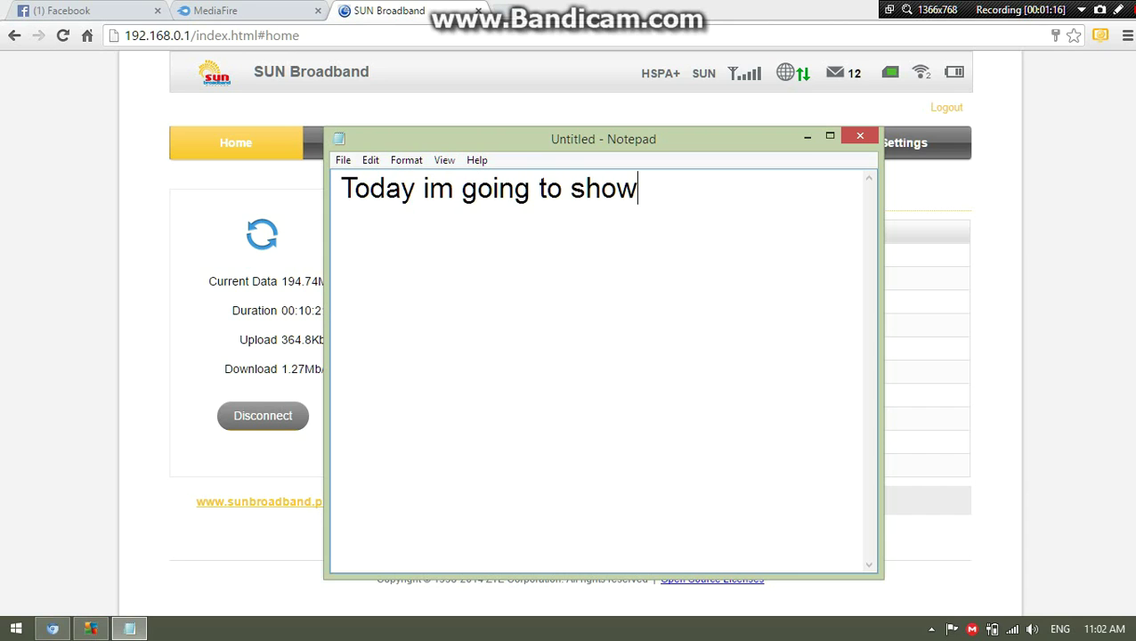
text( u guys)
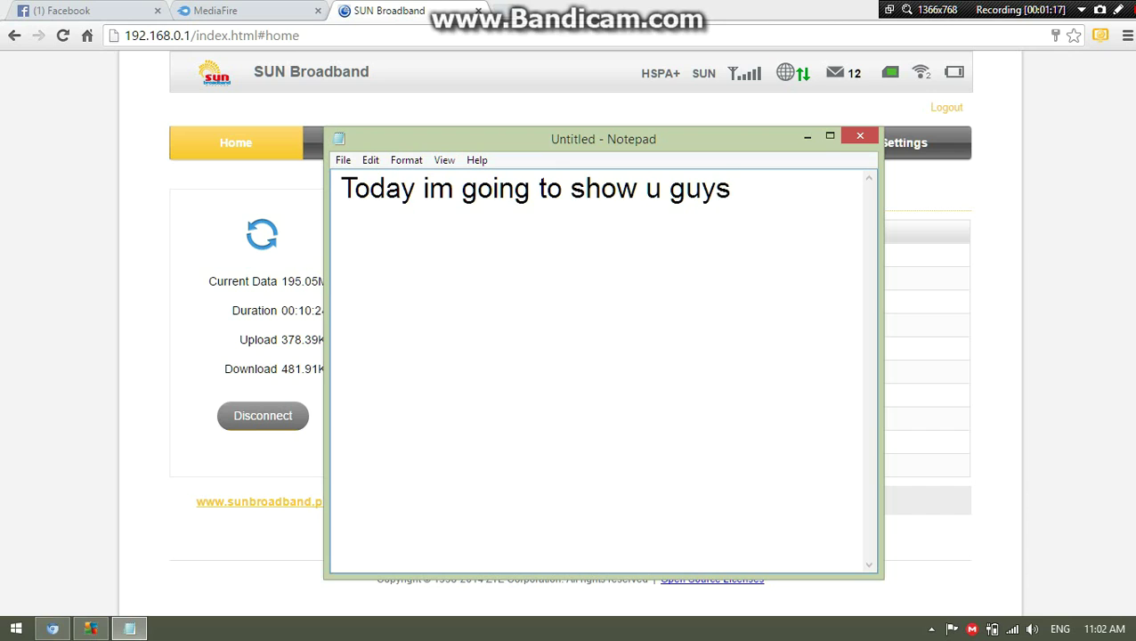
text( on how)
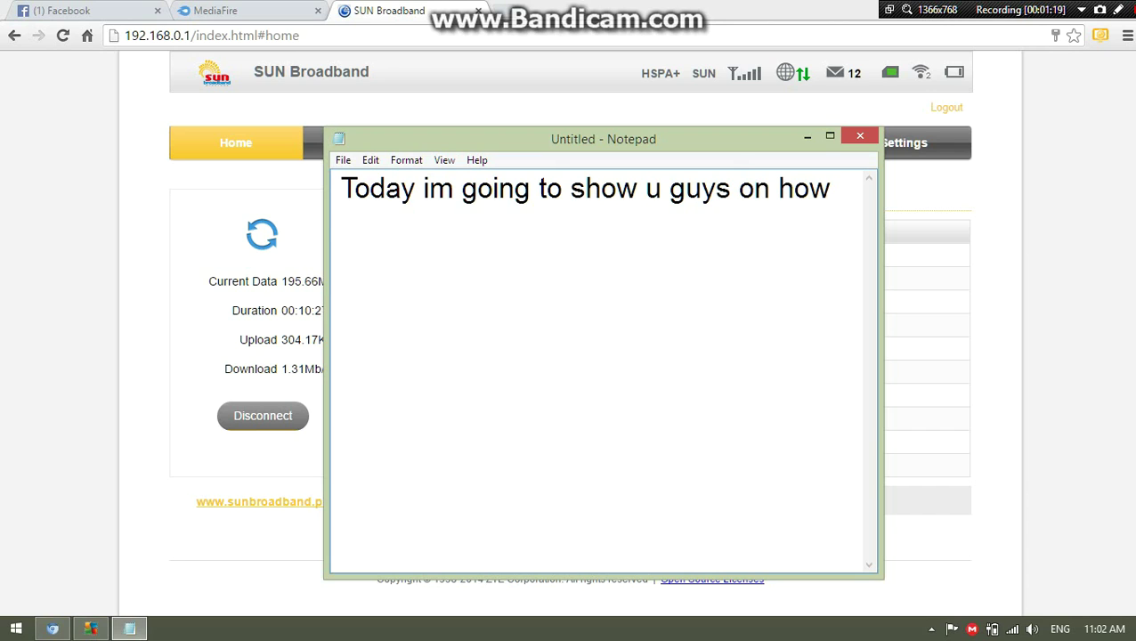
text( speed up)
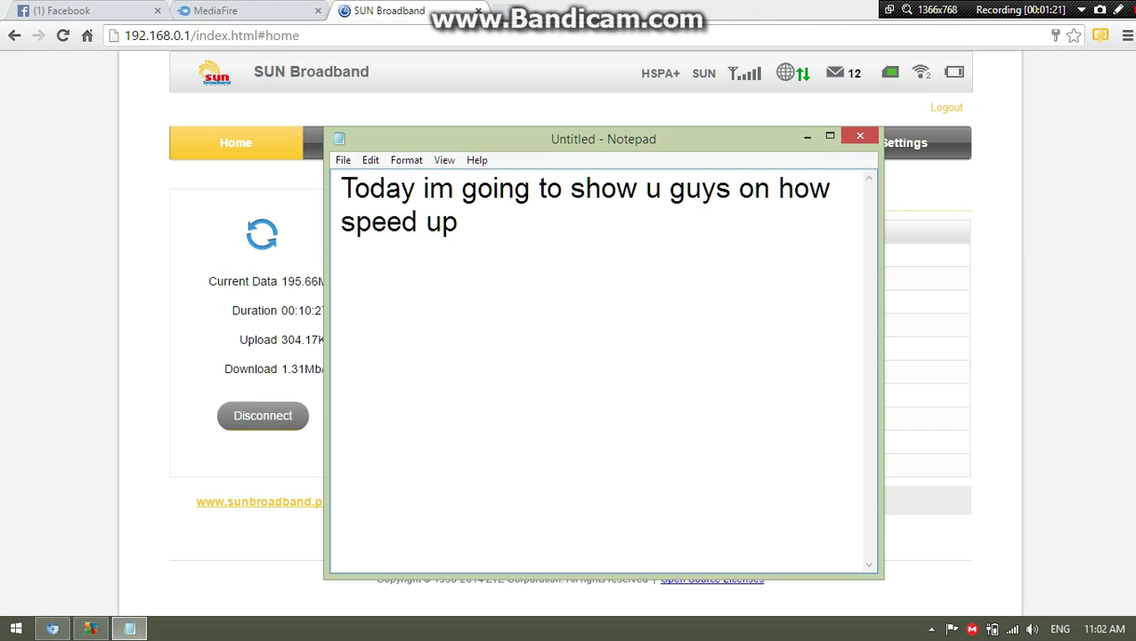
text( Sun Br)
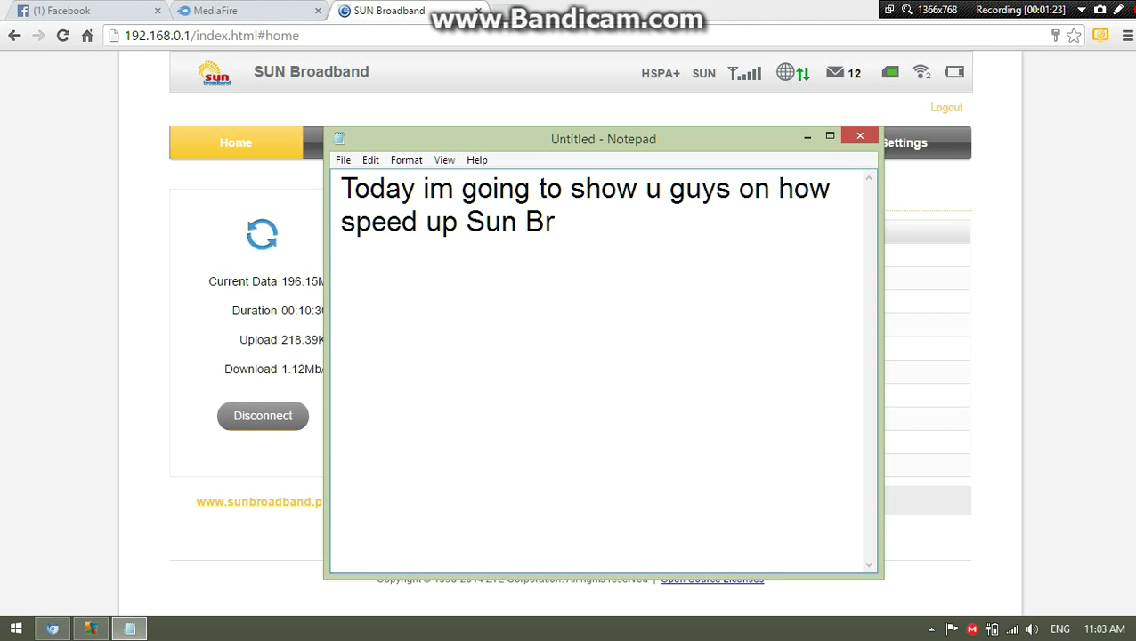
text(oadband)
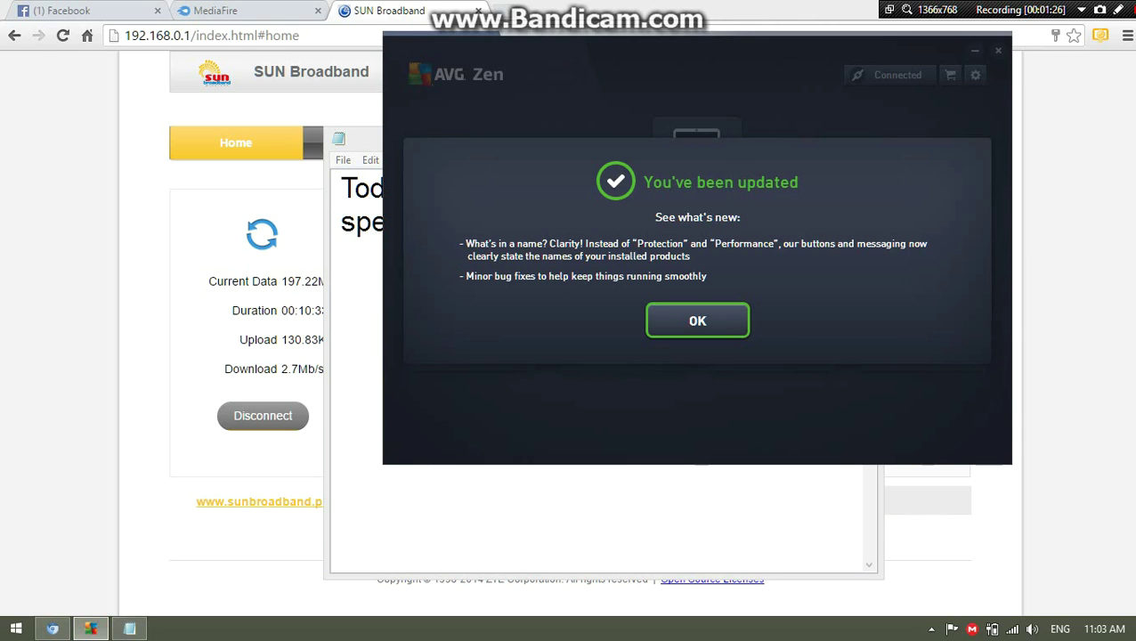
Dismiss the AVG Zen update notice and close the AVG Zen window
key(Return)
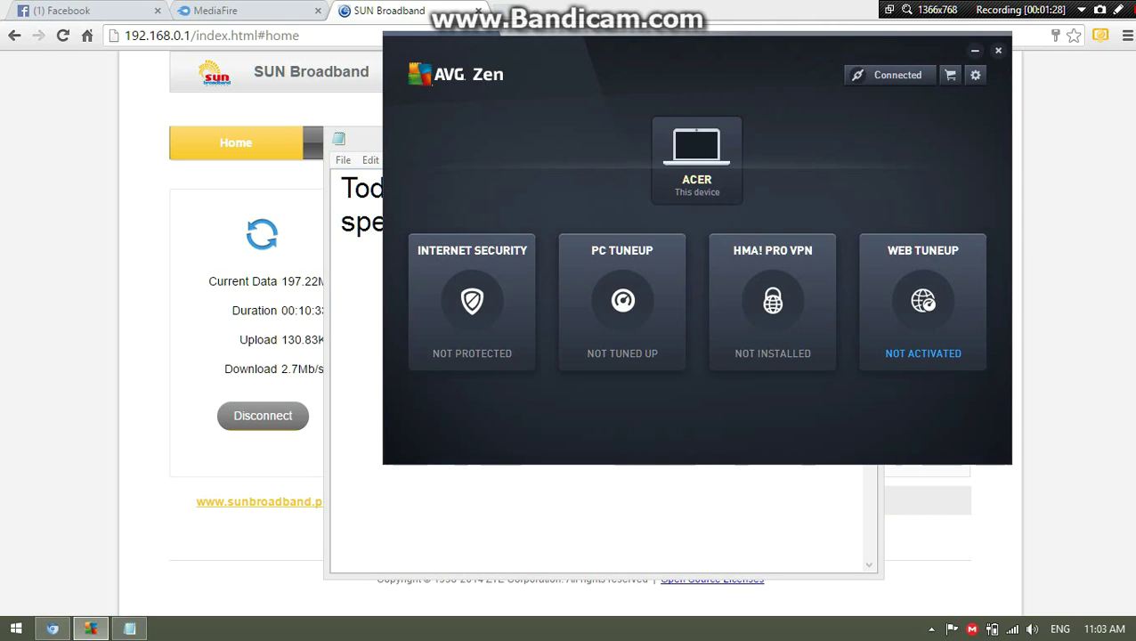
key(alt+F4)
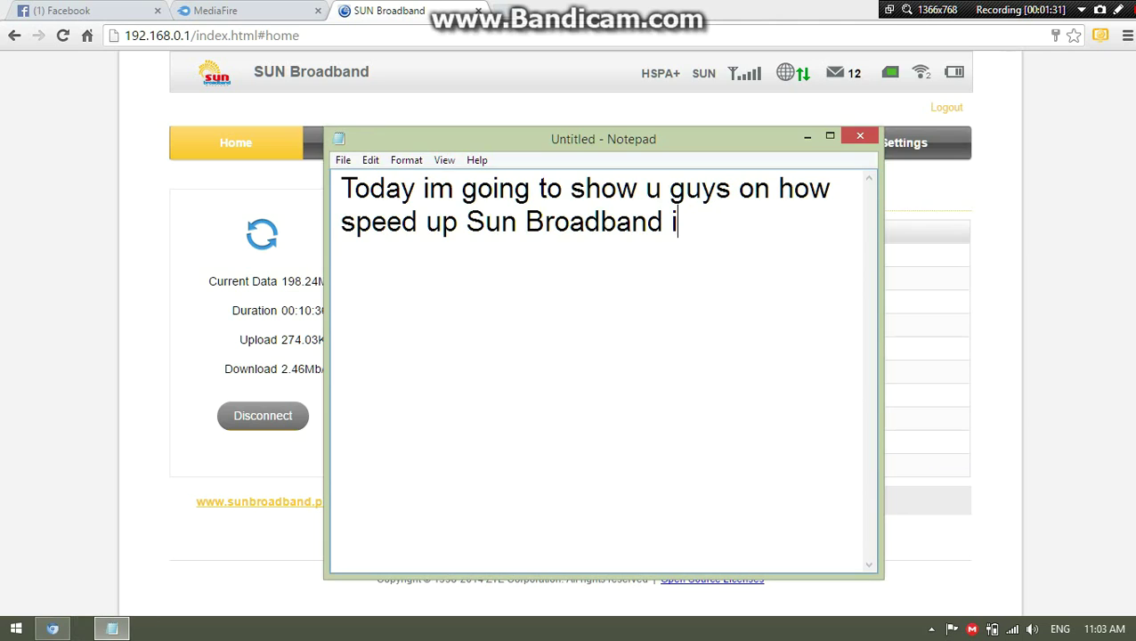
Continue the sentence in the note with "internet without using any kinds of software"
text(nte)
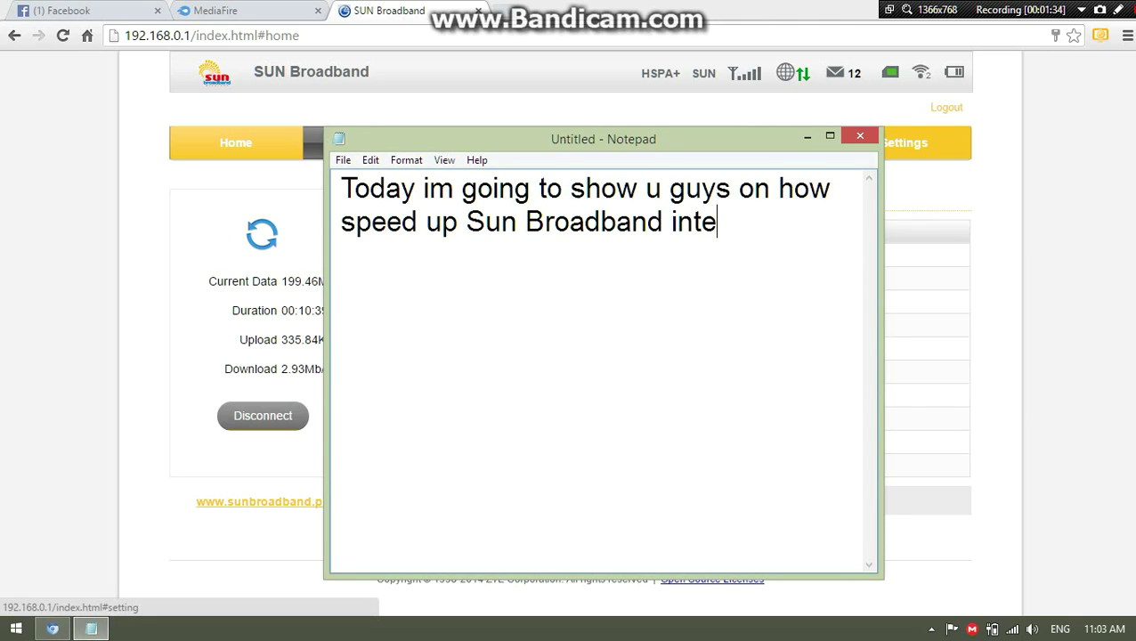
text(rnet using)
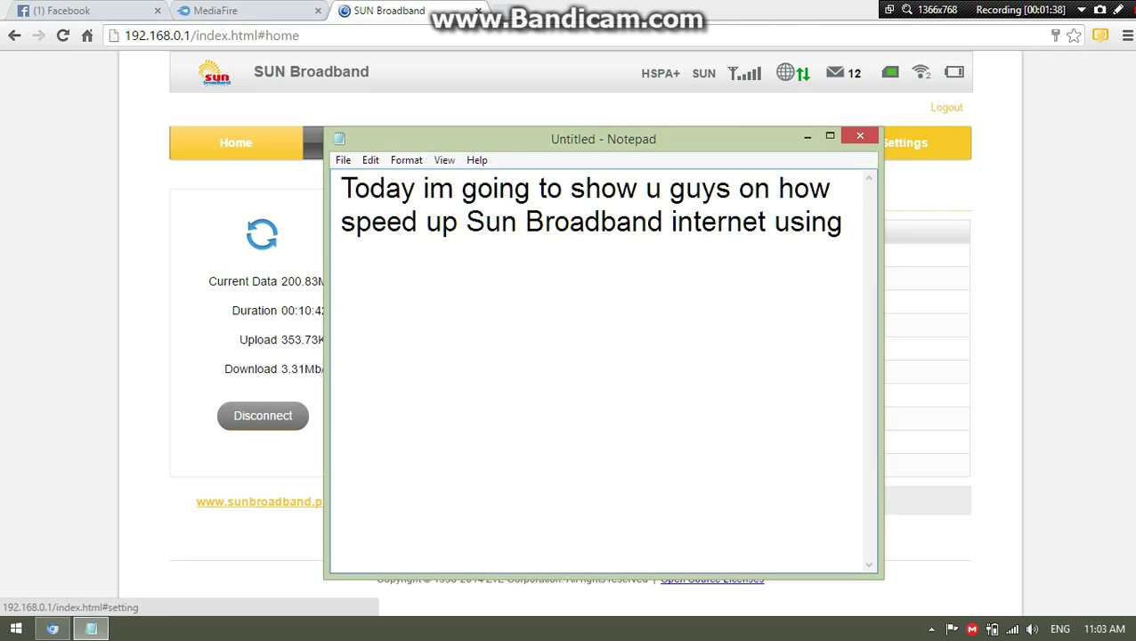
key(BackSpace)
key(BackSpace)
key(BackSpace)
key(BackSpace)
key(BackSpace)
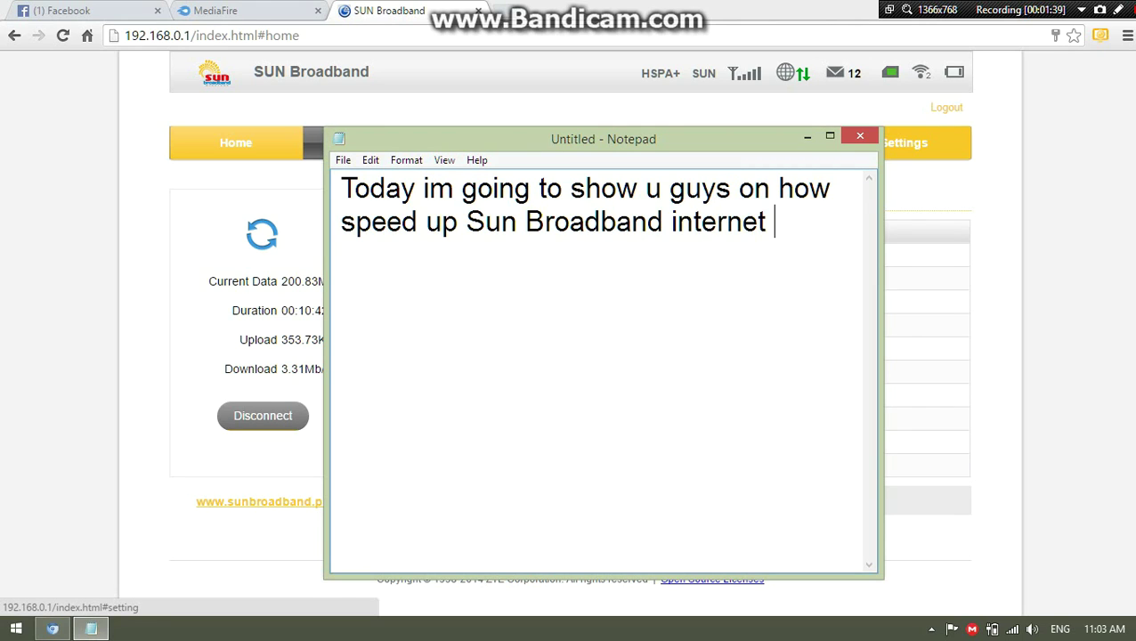
text(without using)
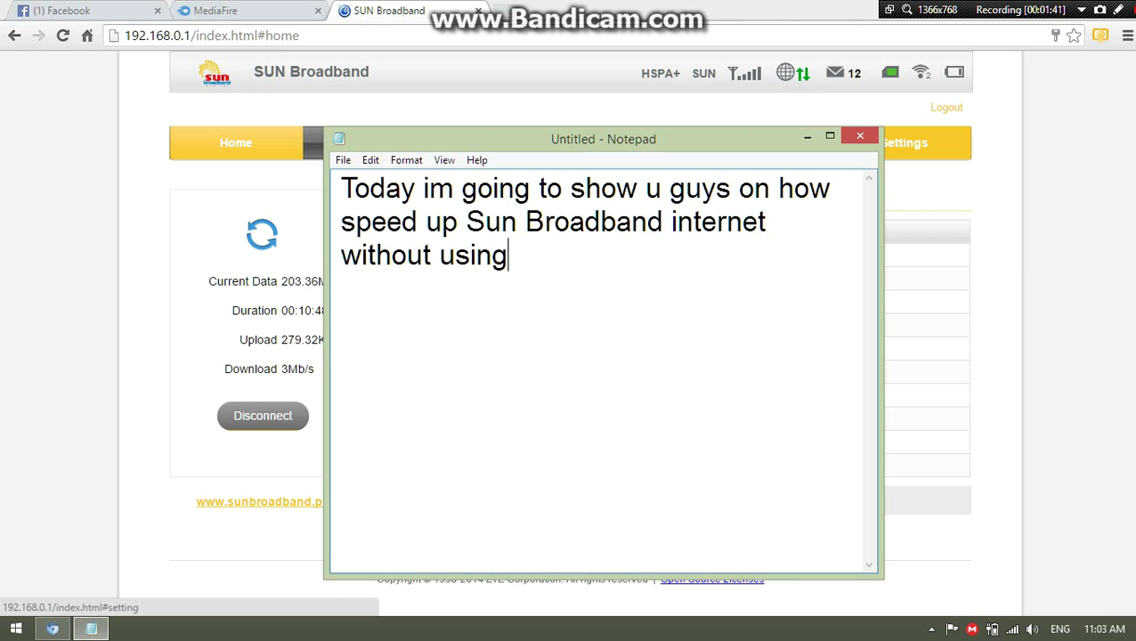
text( any kinds)
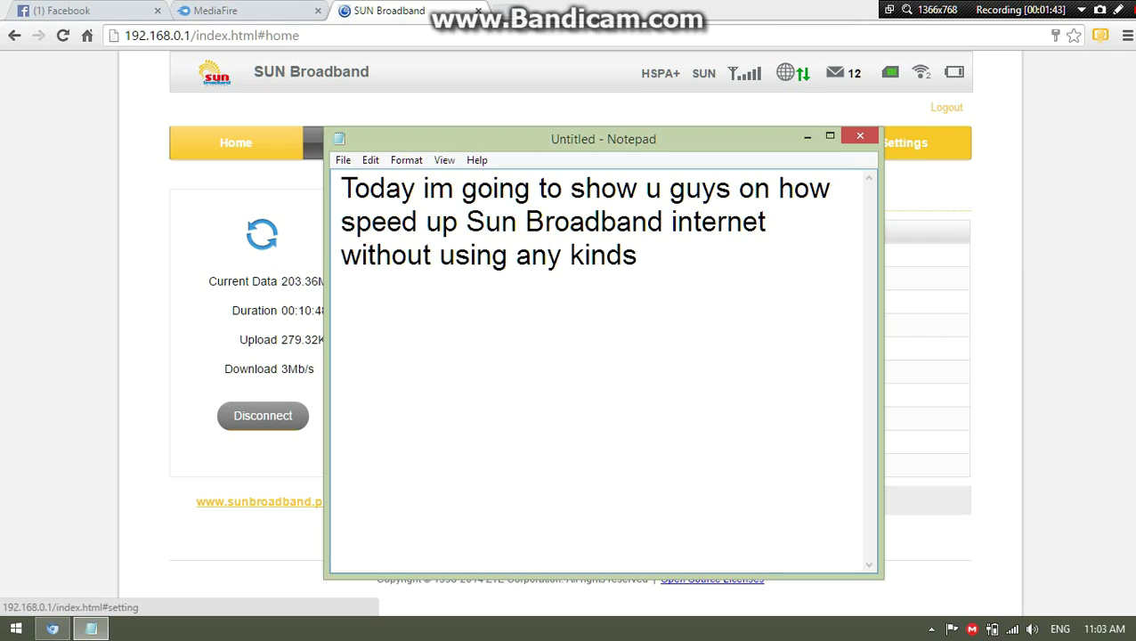
text( of sowft)
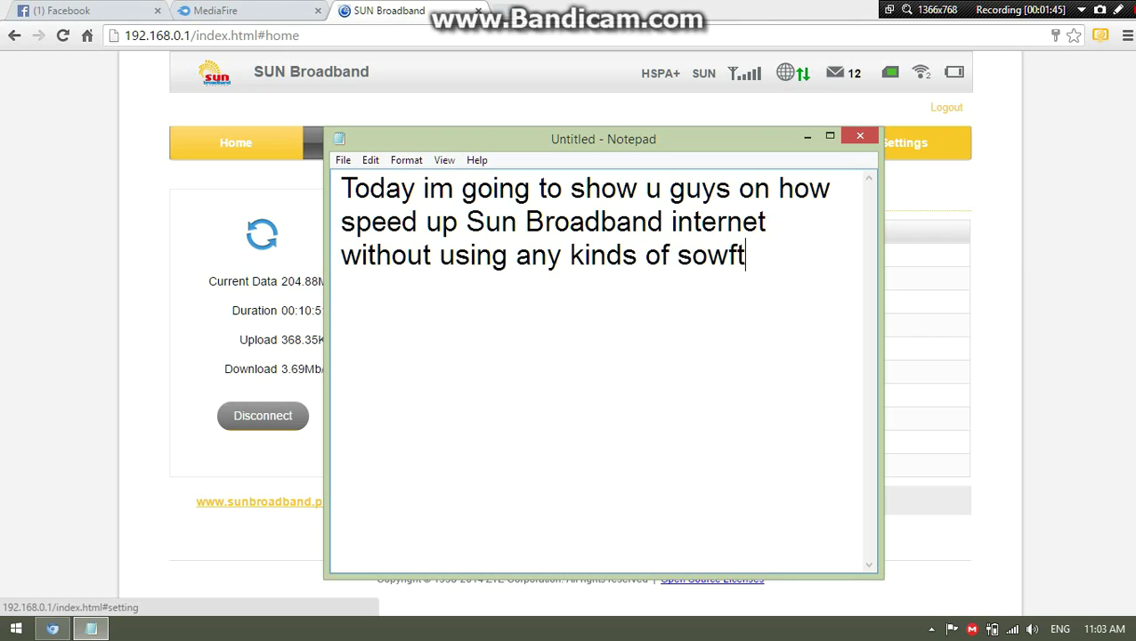
key(BackSpace)
key(BackSpace)
key(BackSpace)
text(ftware)
Replace the note's text with "it could be up to 5mb/s"
key(ctrl+a)
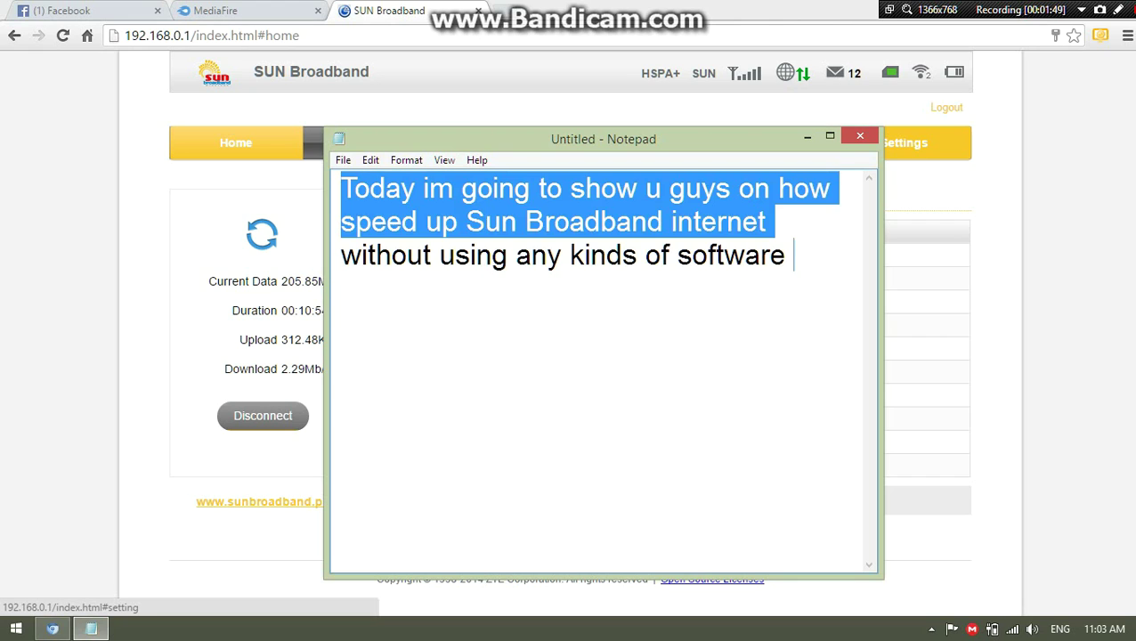
key(BackSpace)
text(T)
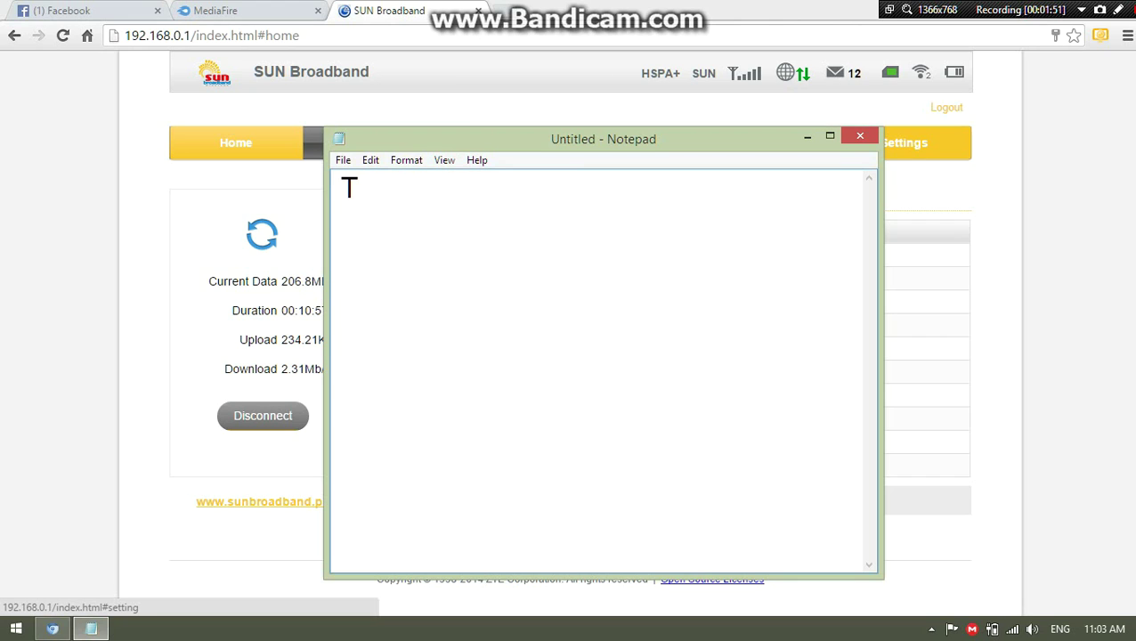
text(it could be)
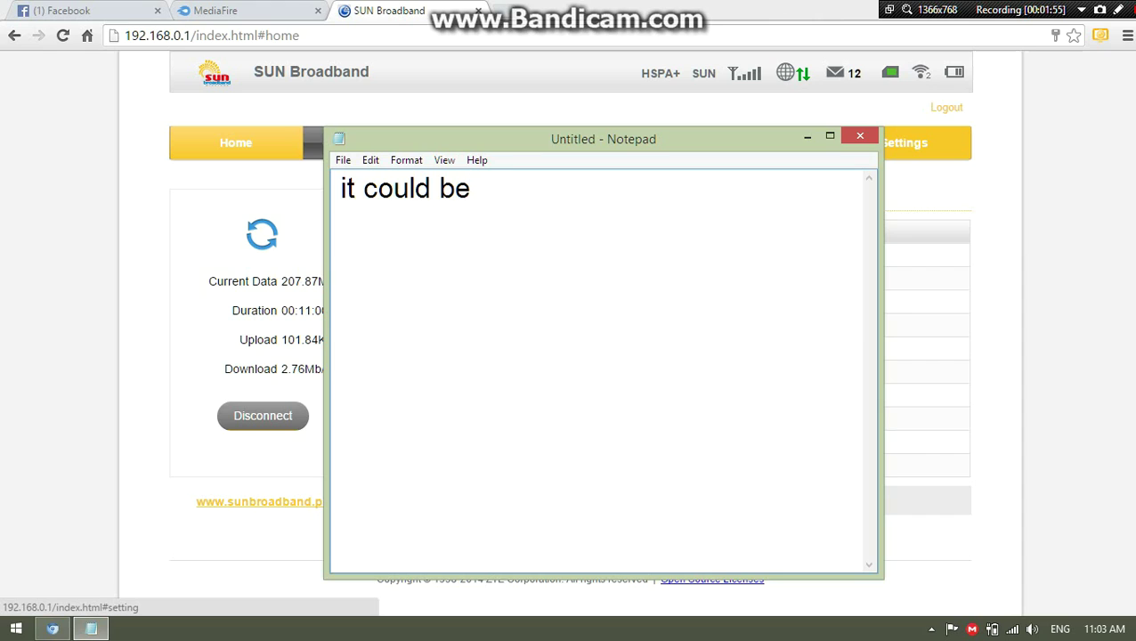
text( up to )
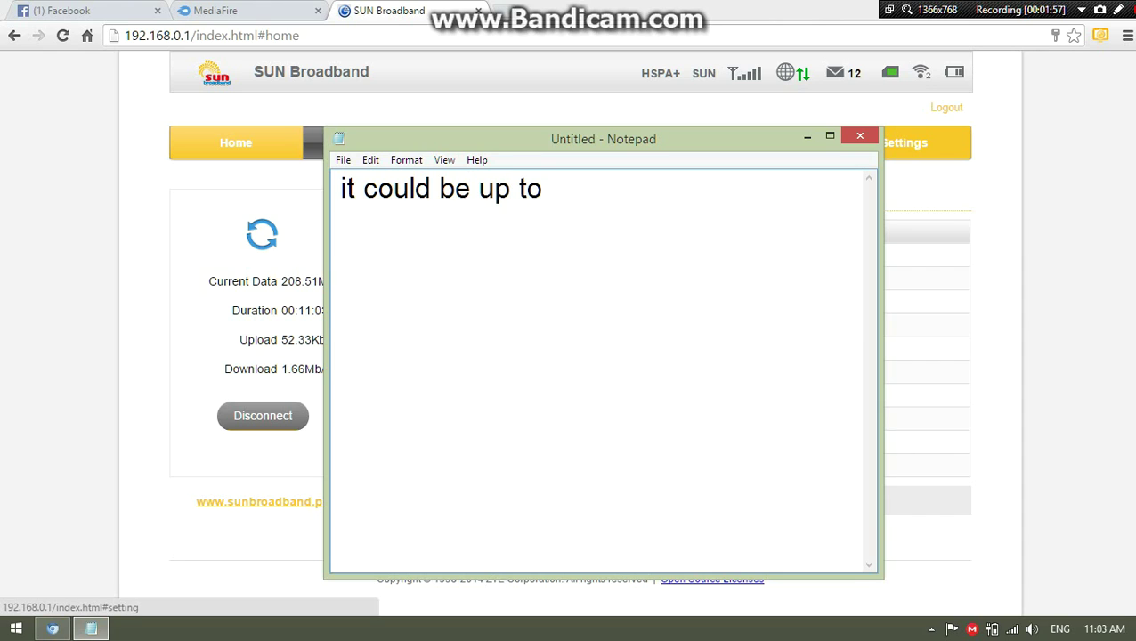
text(5mb/s)
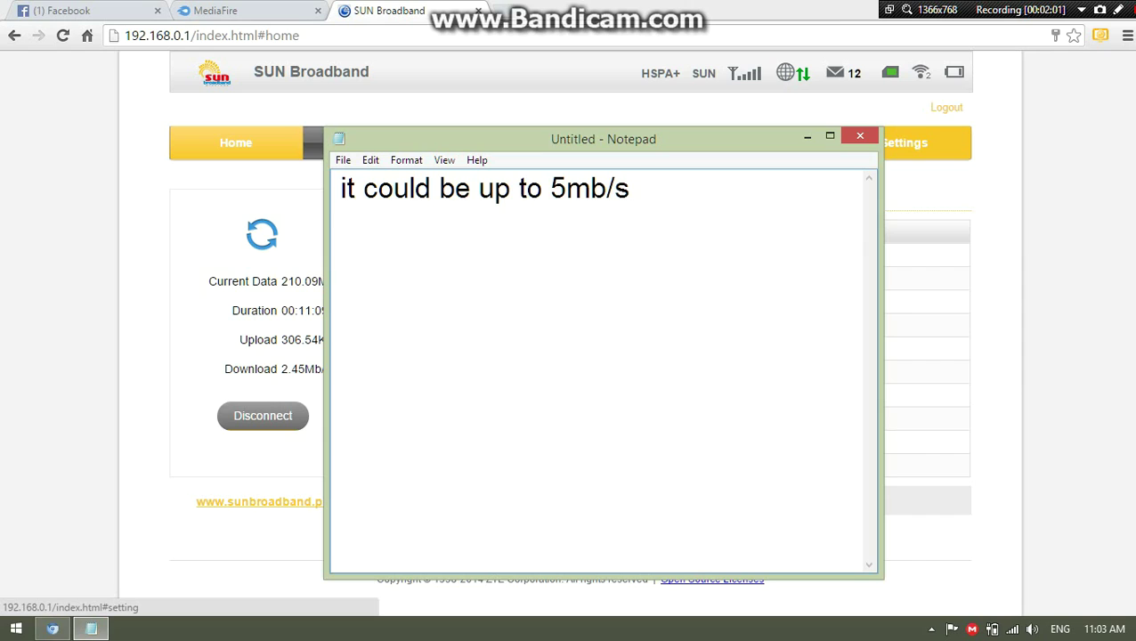
Replace the note's text with "fastest network here in PH"
key(ctrl+a)
key(BackSpace)
text(fastest )
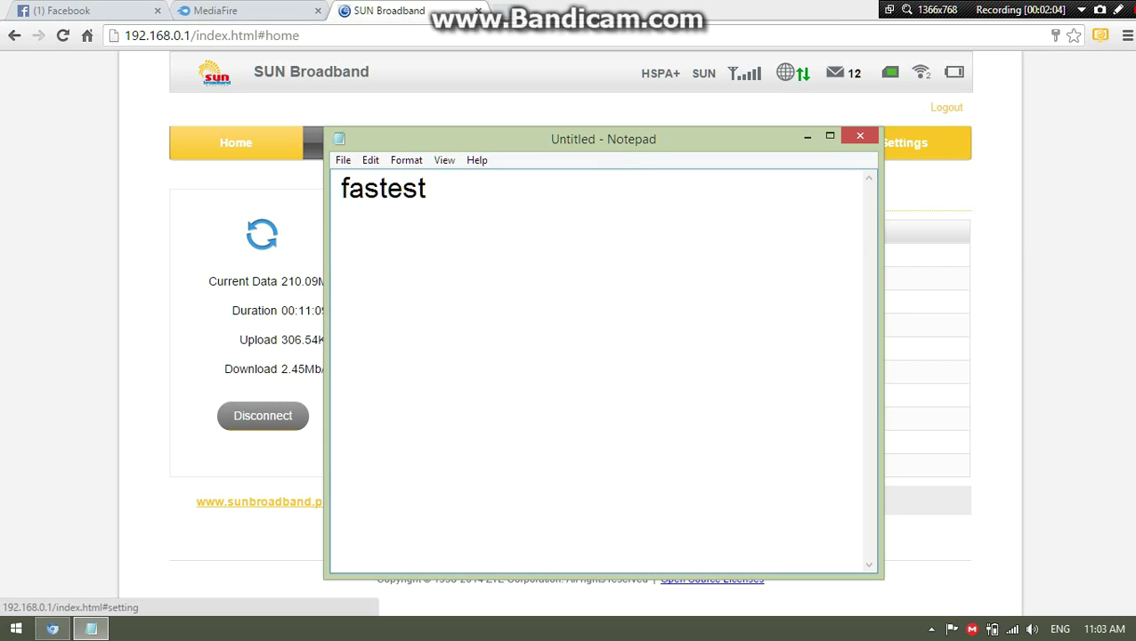
text(networ)
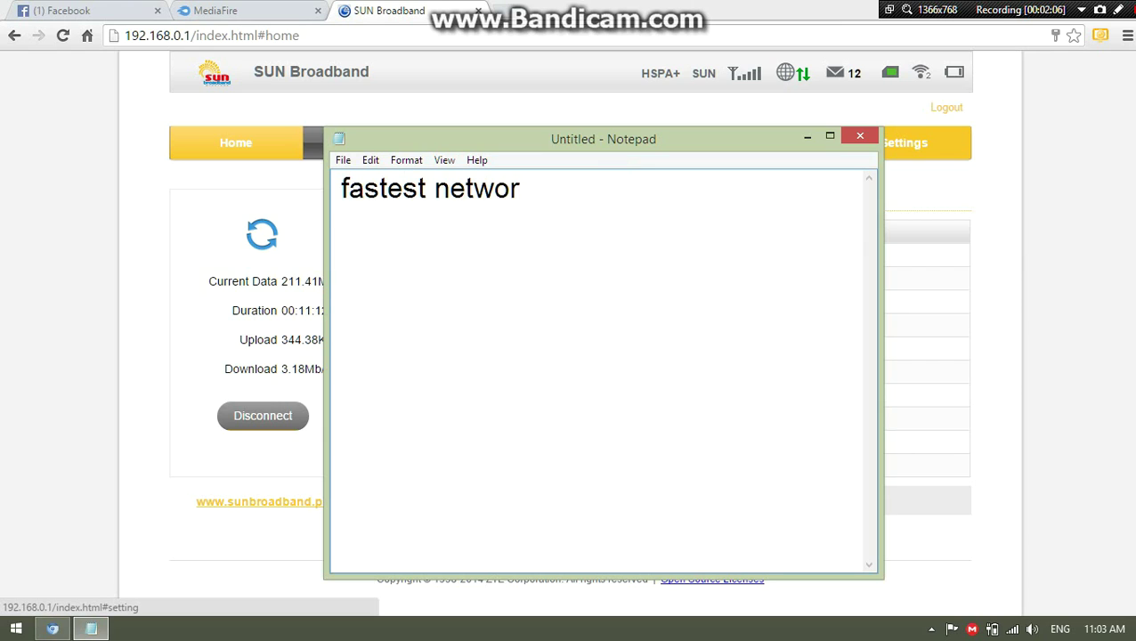
text(k here in)
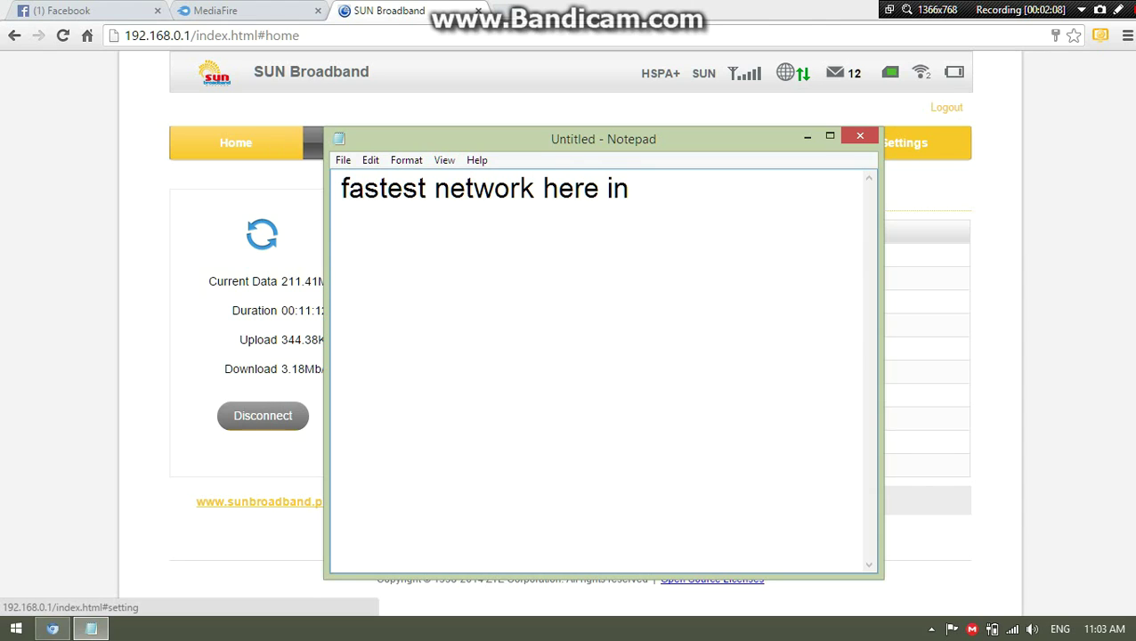
text( PH)
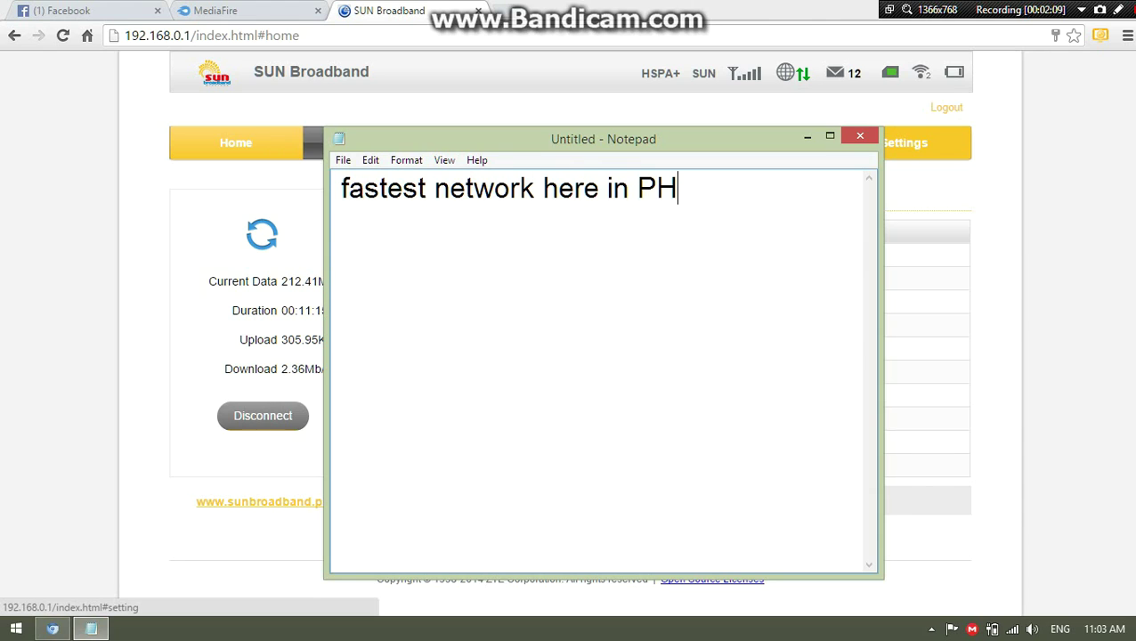
text(a)
key(BackSpace)
Replace the note's text with "This also works on any pocket wifi broadband"
key(ctrl+a)
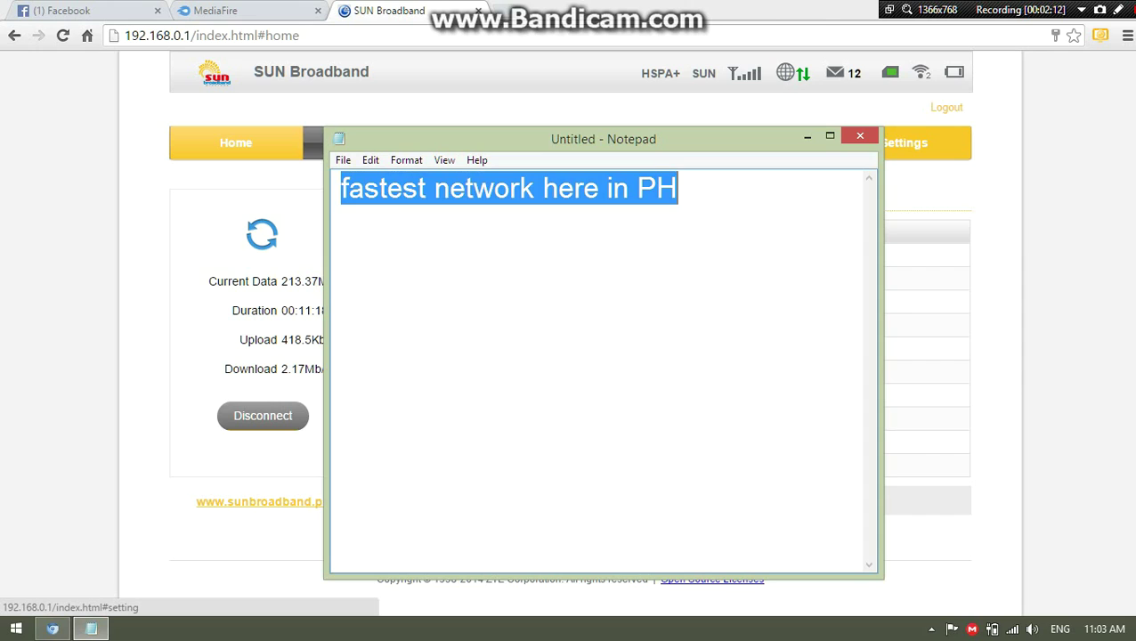
key(BackSpace)
text(Thi)
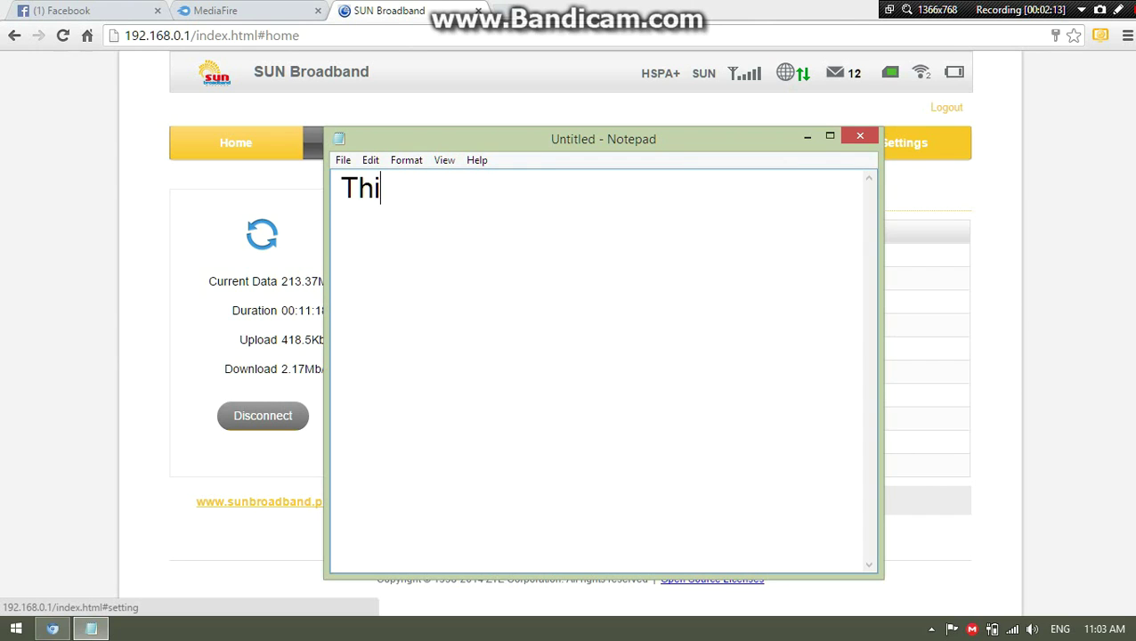
text(s also wo)
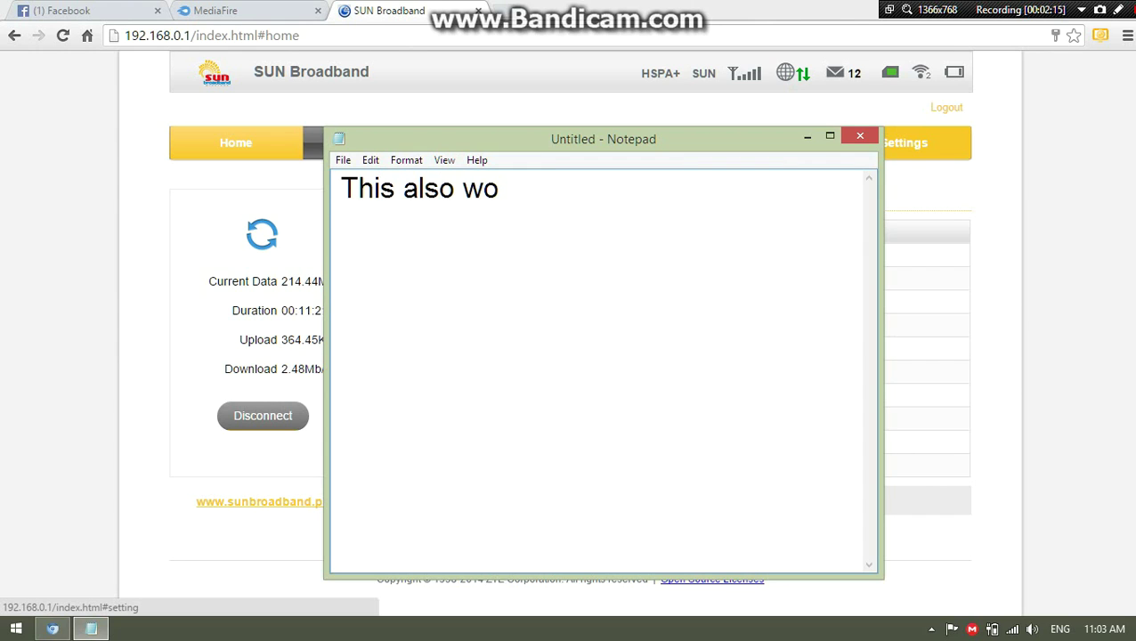
text(rks on any)
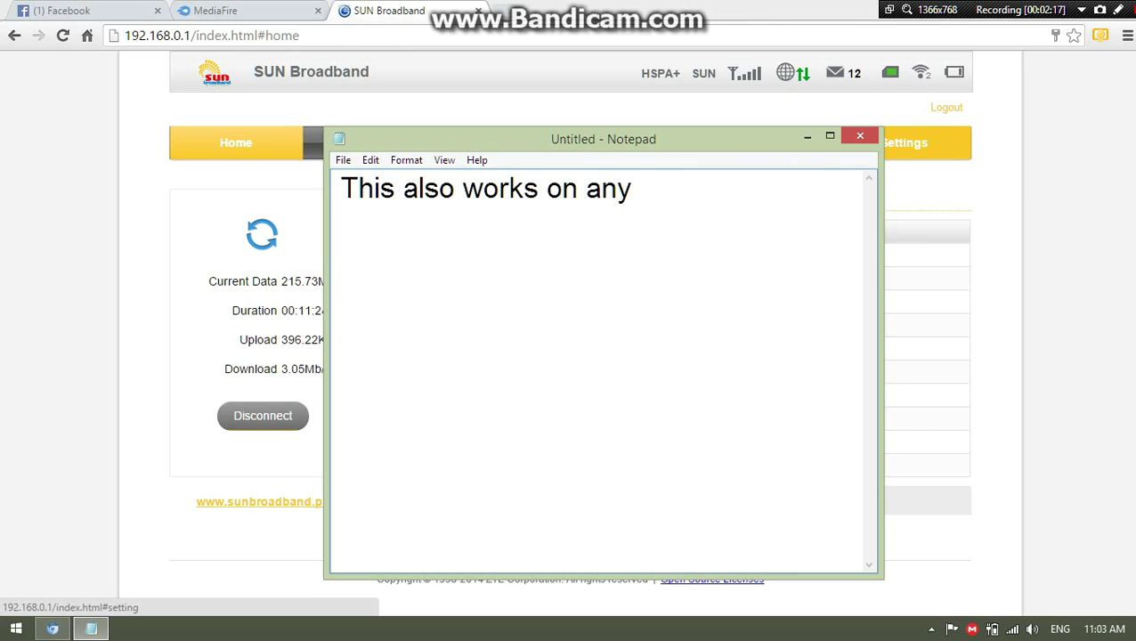
text( sun)
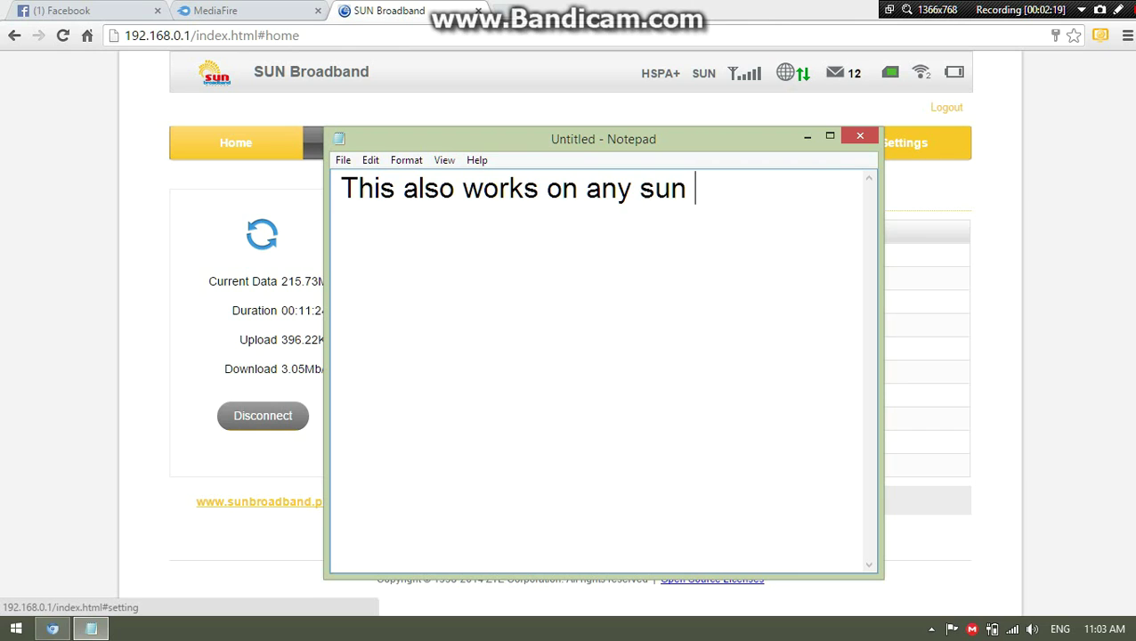
key(BackSpace)
key(BackSpace)
key(BackSpace)
key(BackSpace)
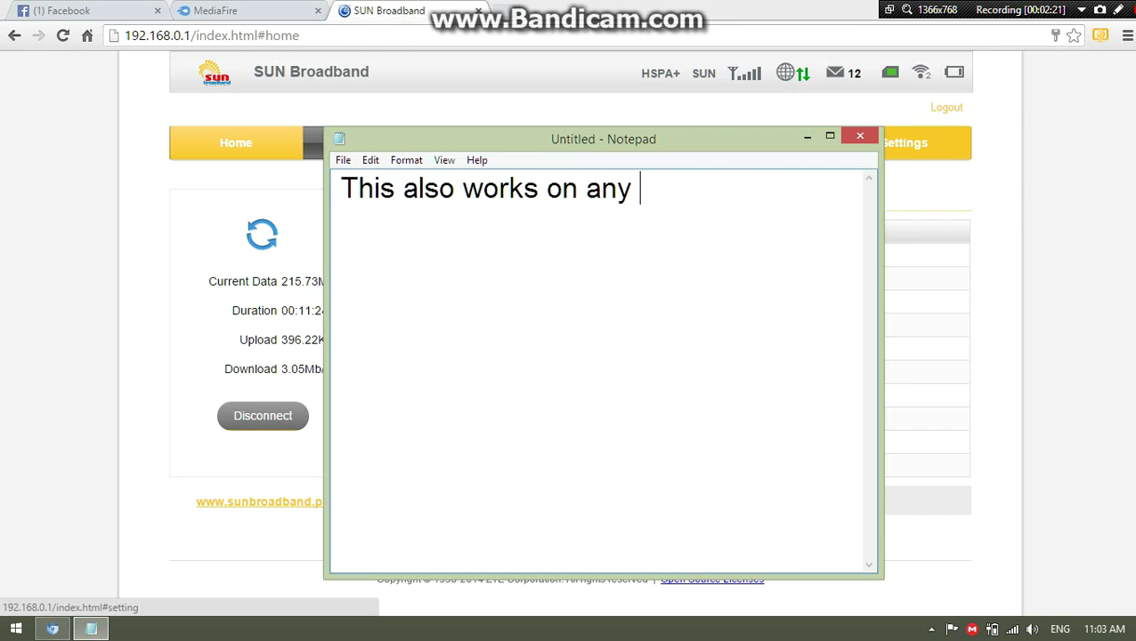
text(pocket wifi)
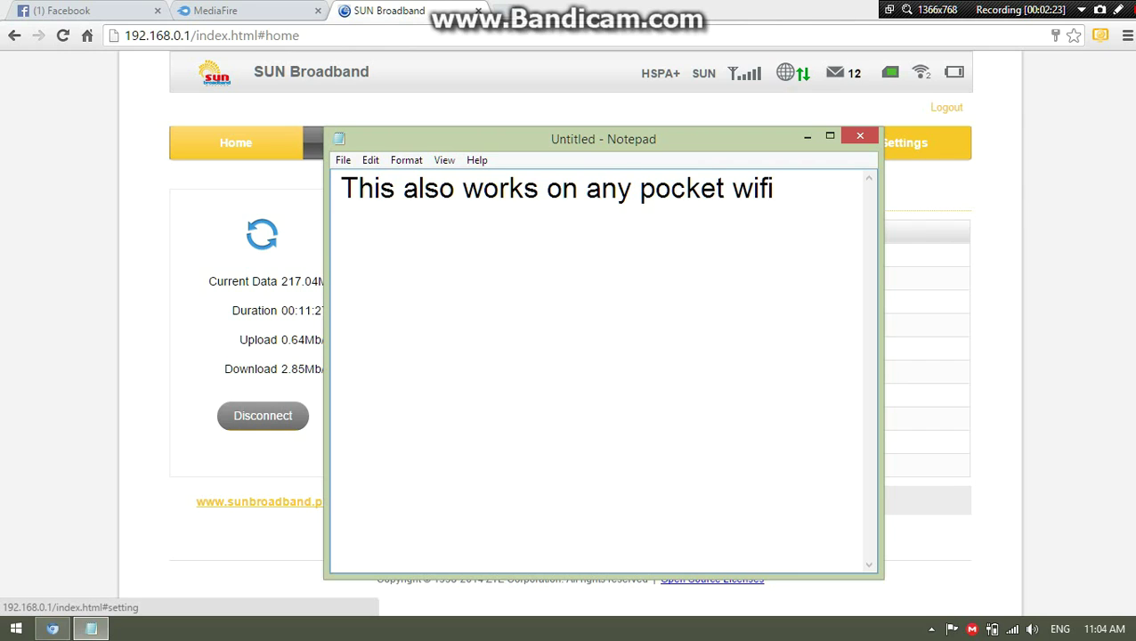
text( broadband)
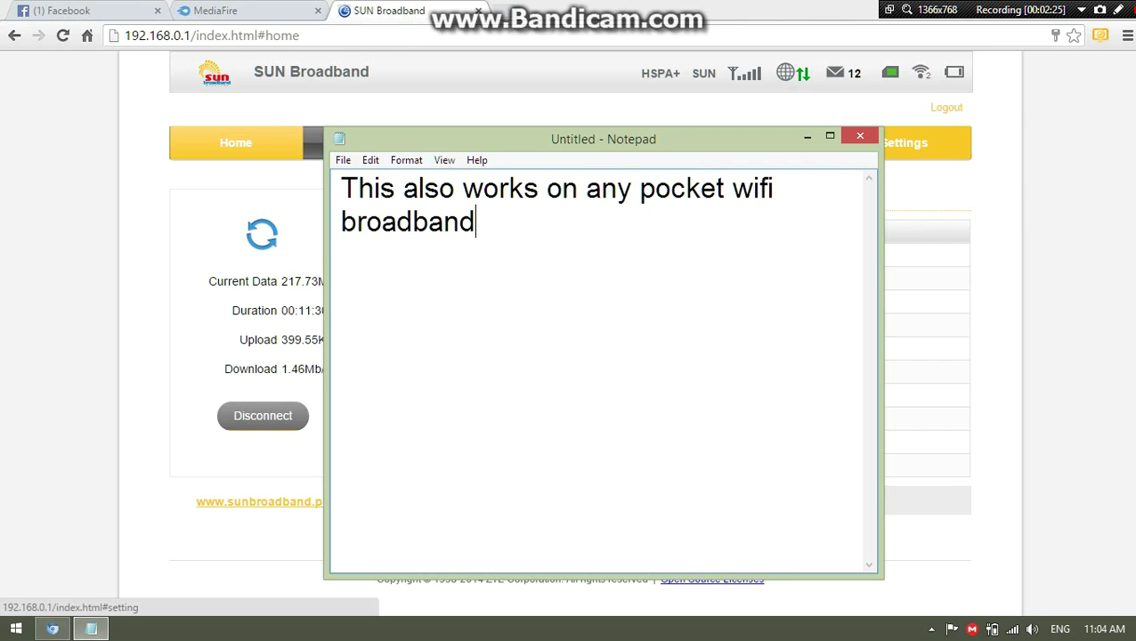
Replace the note's text with "now all u need to do is follow my steps" and clear it
key(ctrl+a)
key(BackSpace)
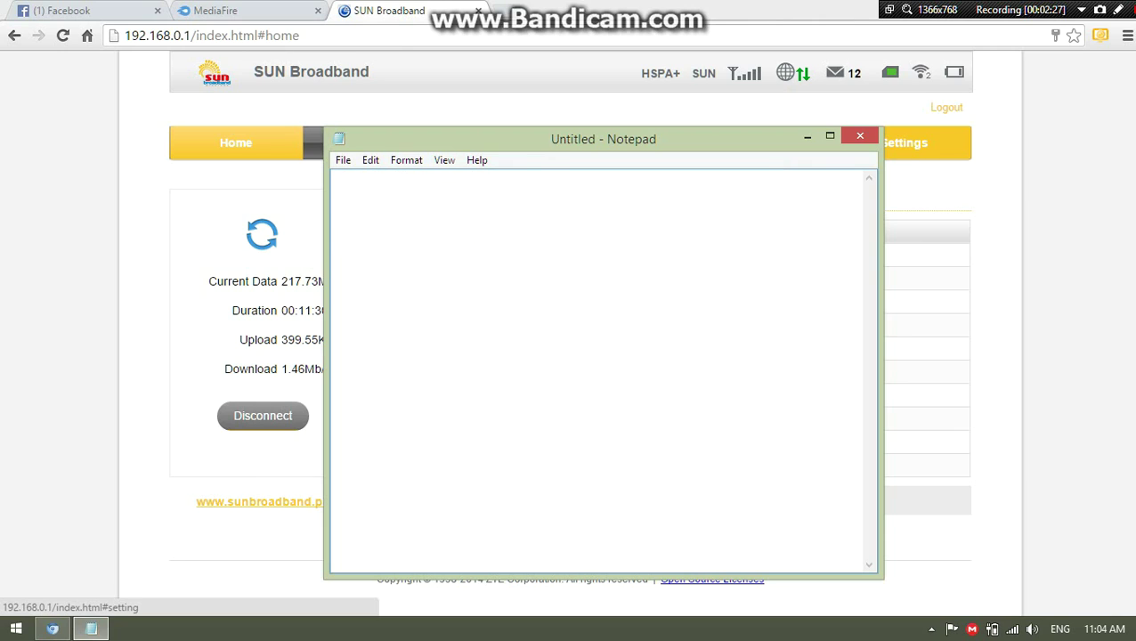
text(now)
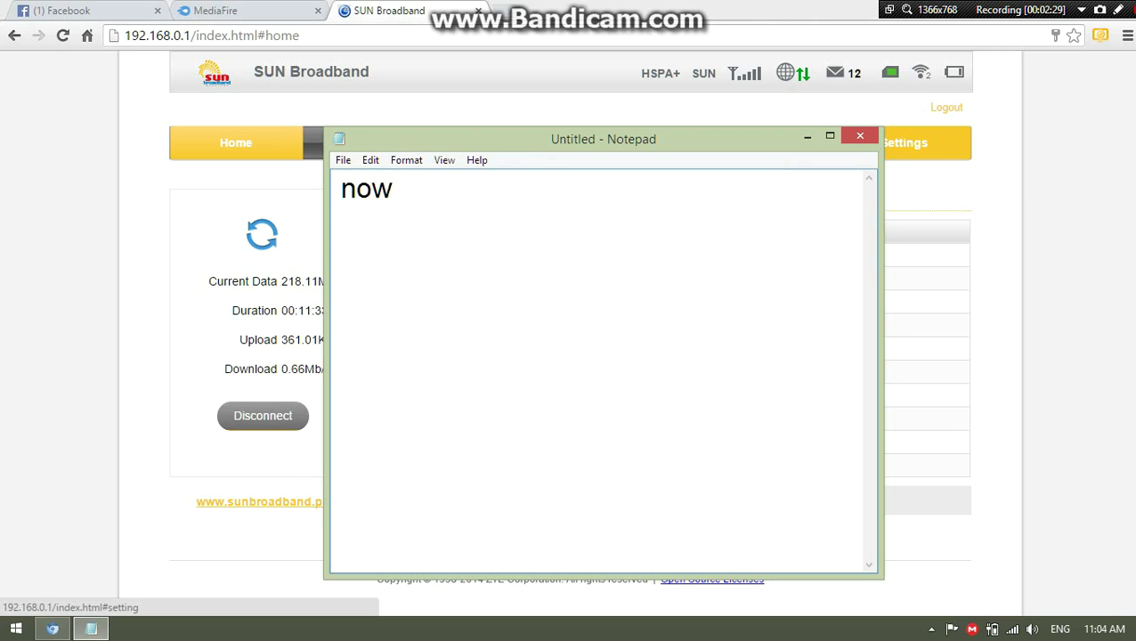
text( all u need)
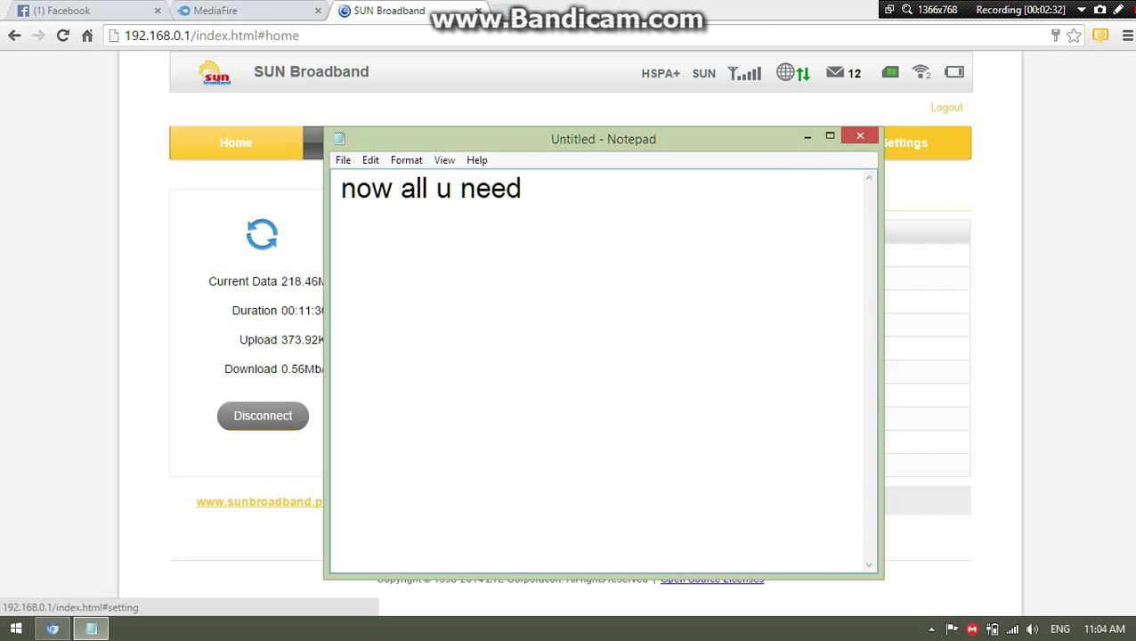
text( to do is )
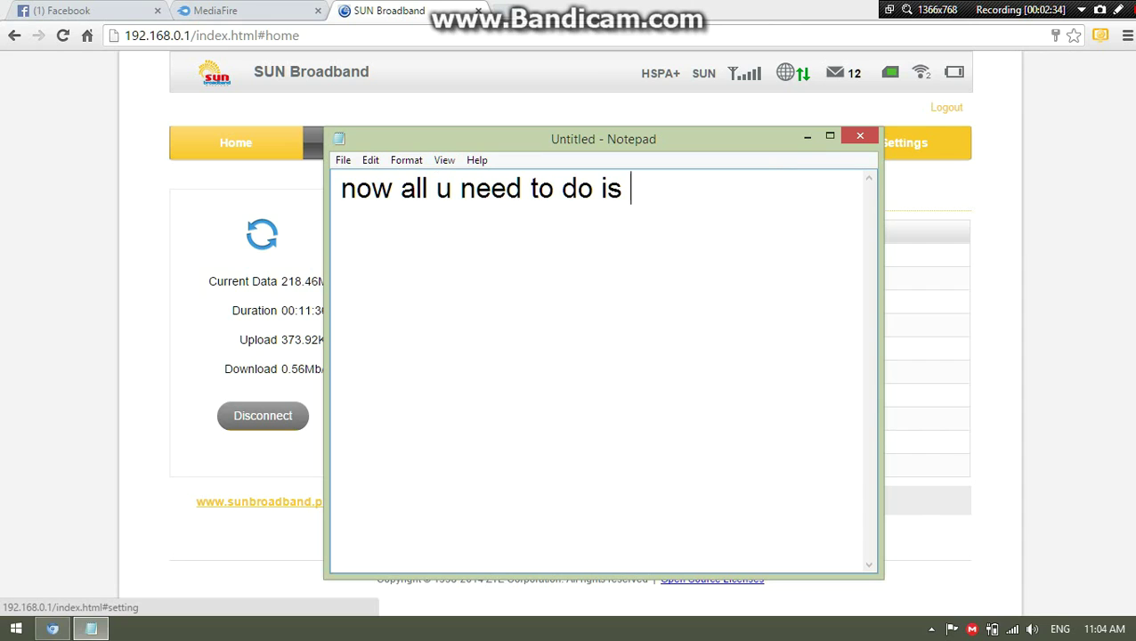
text(follow my )
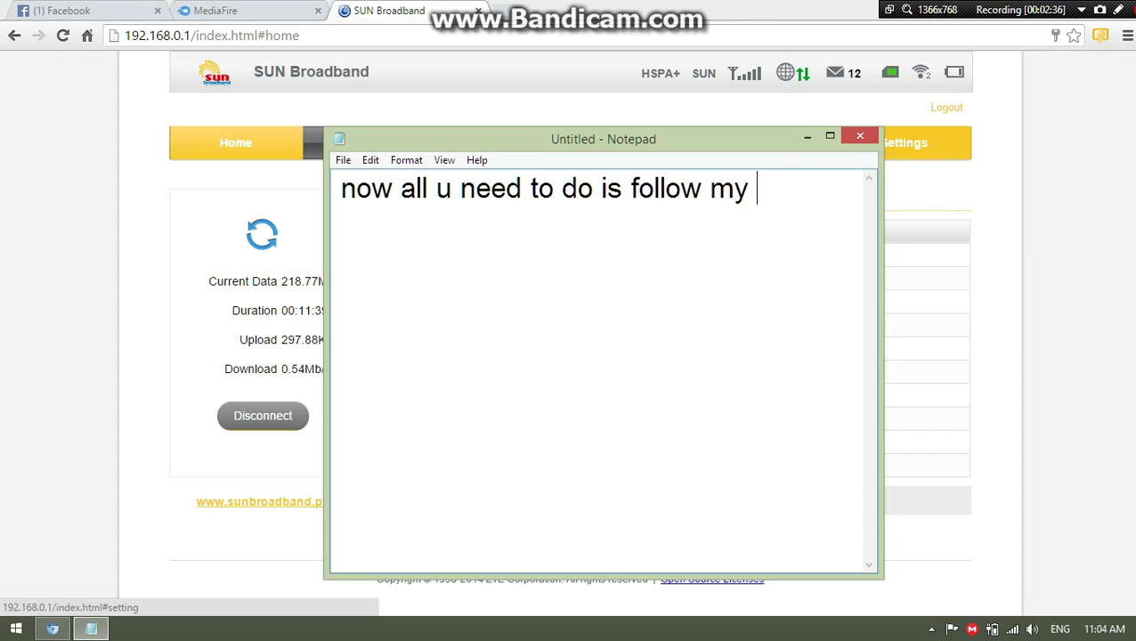
text(steps)
key(ctrl+a)
key(BackSpace)
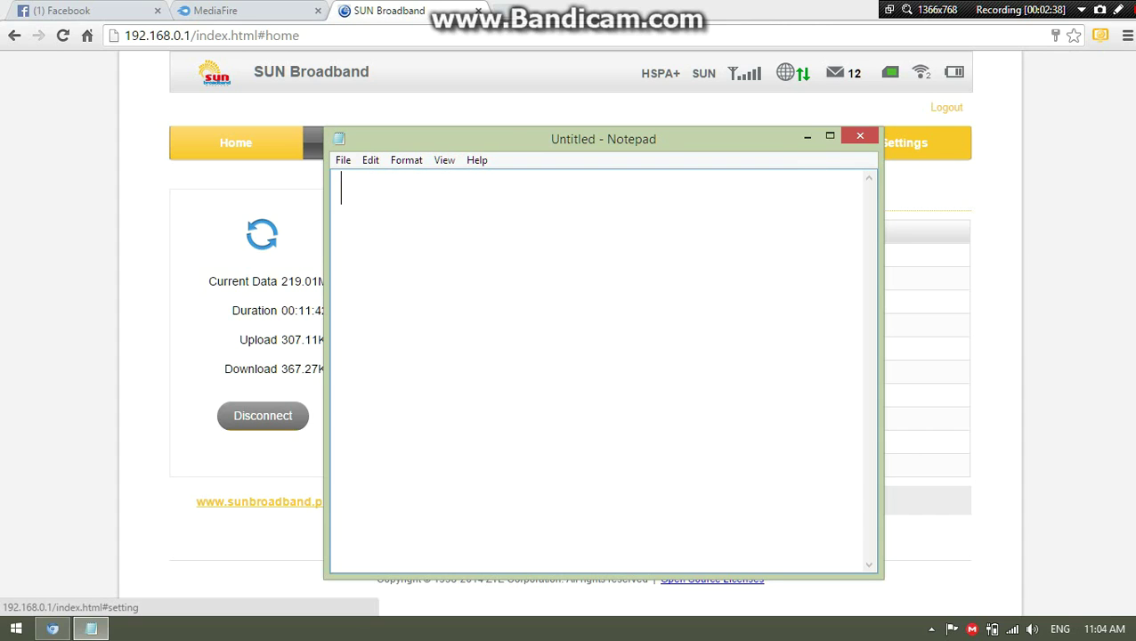
Write "First Go to Settings" in the empty note and clear it
key(alt+Tab)
key(alt+Tab)
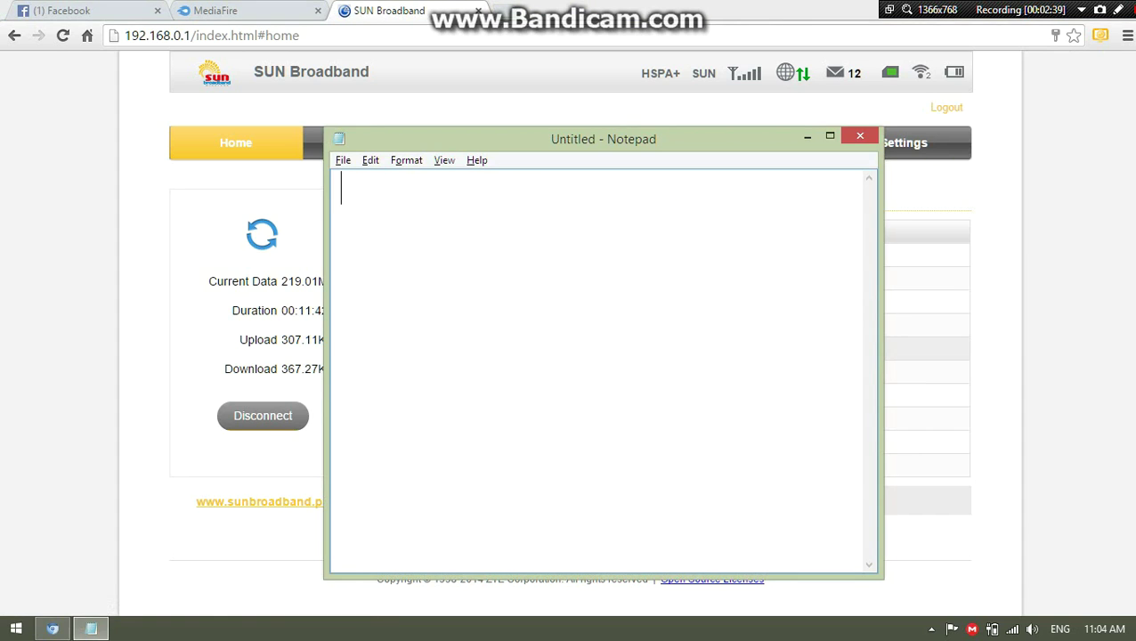
text(First Go)
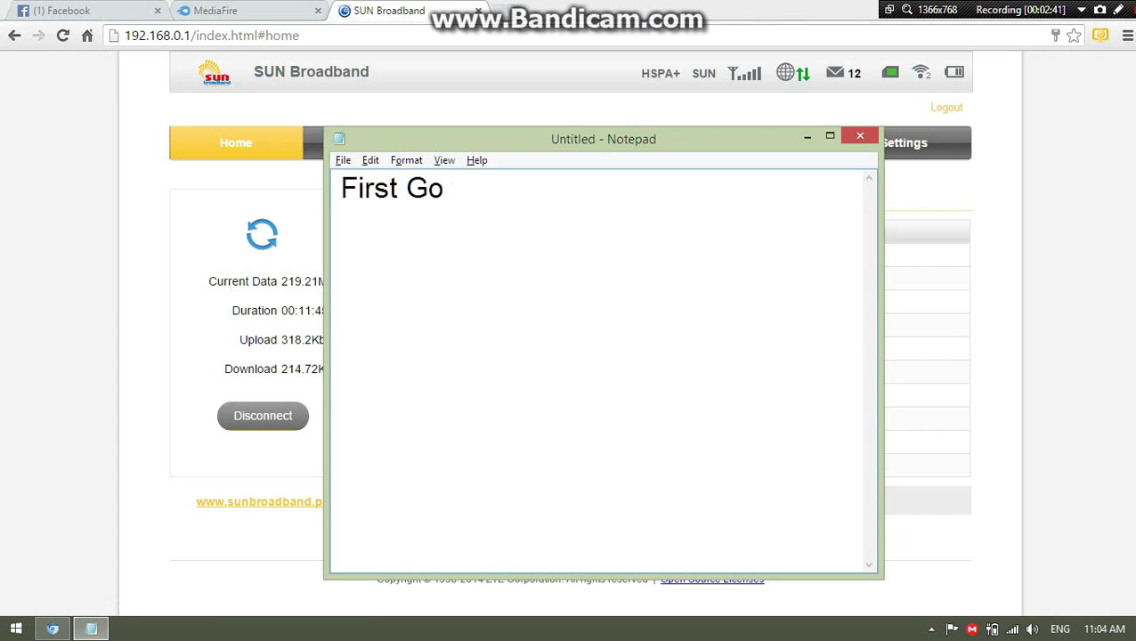
text( to Setting)
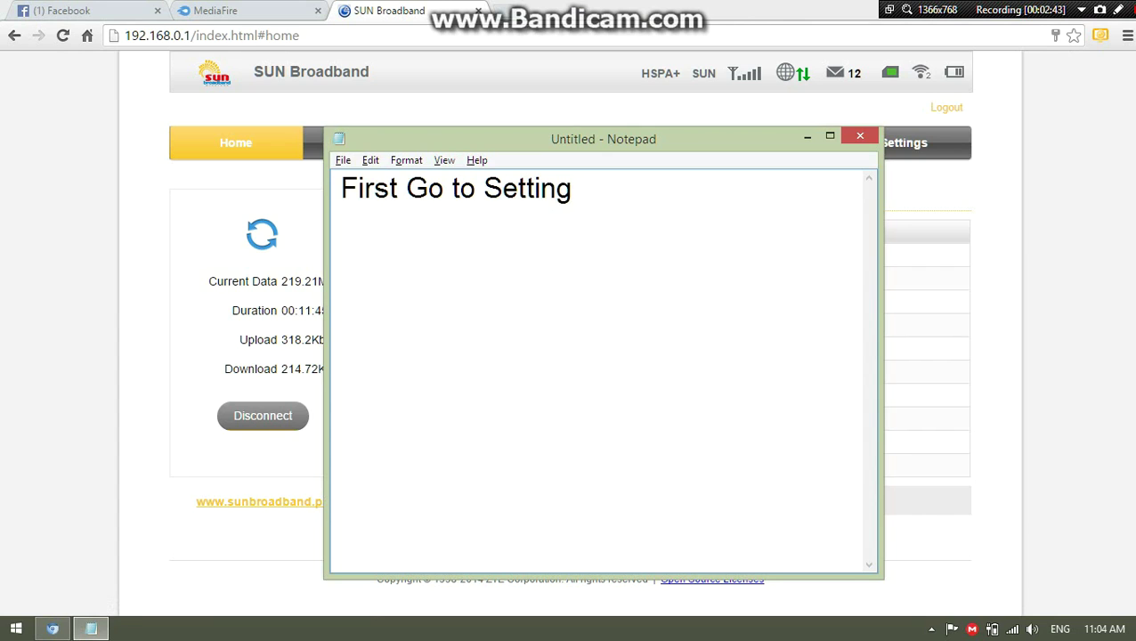
text(s)
key(ctrl+a)
key(BackSpace)
Switch to the browser, open the SUN Broadband Settings page and advance the Quick Settings wizard to PPP Profile Configuration
key(alt+Tab)
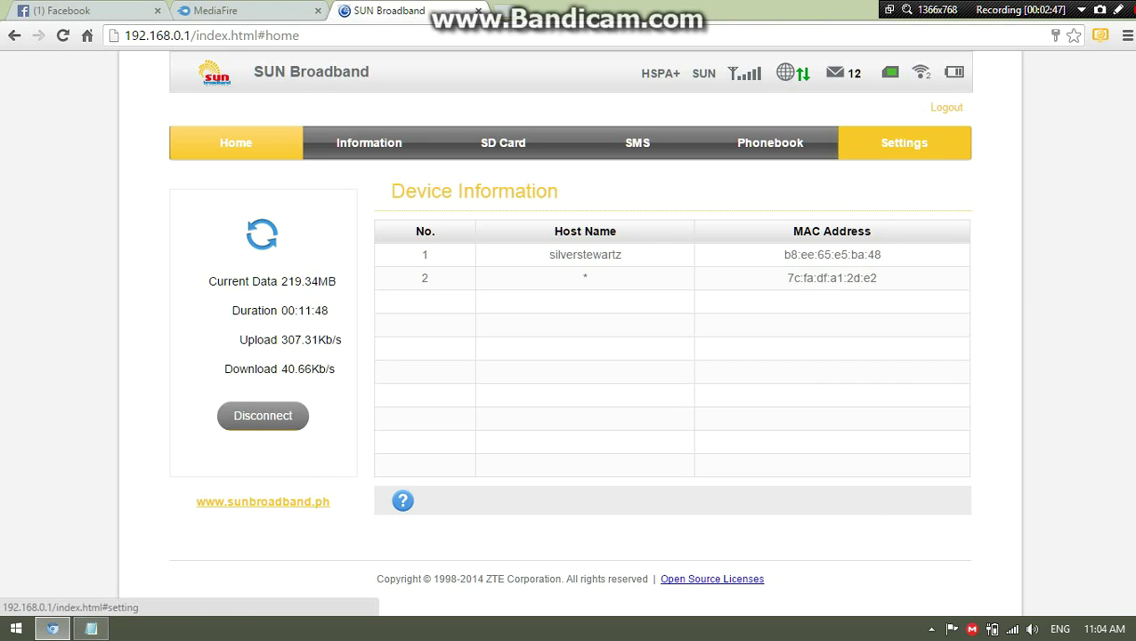
click(903, 143)
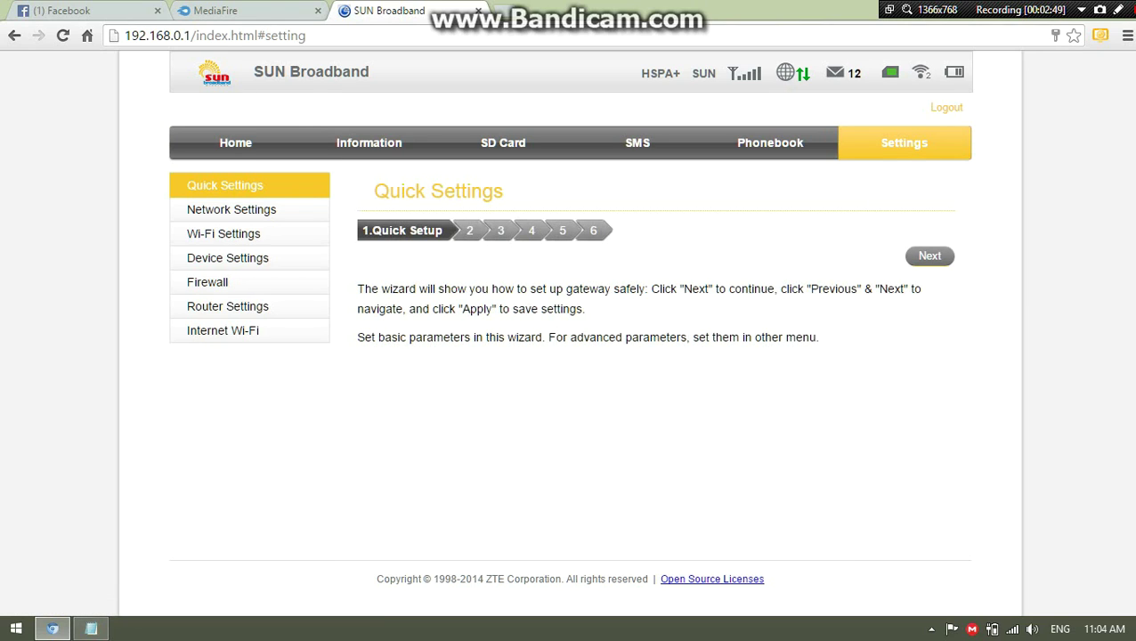
key(alt+Tab)
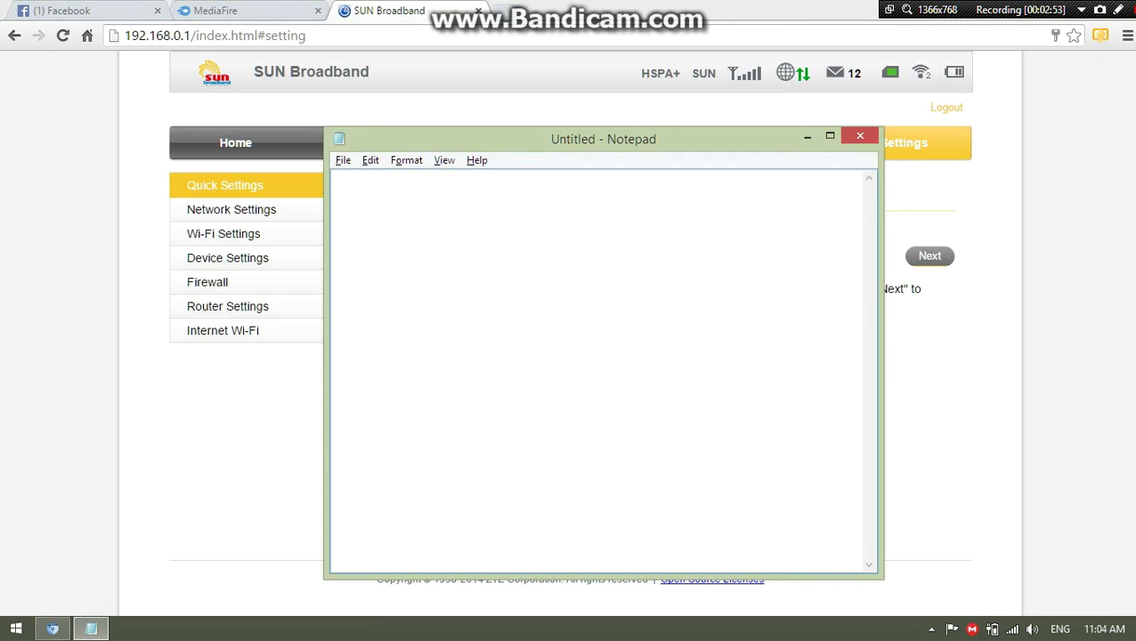
key(alt+Tab)
key(ctrl)
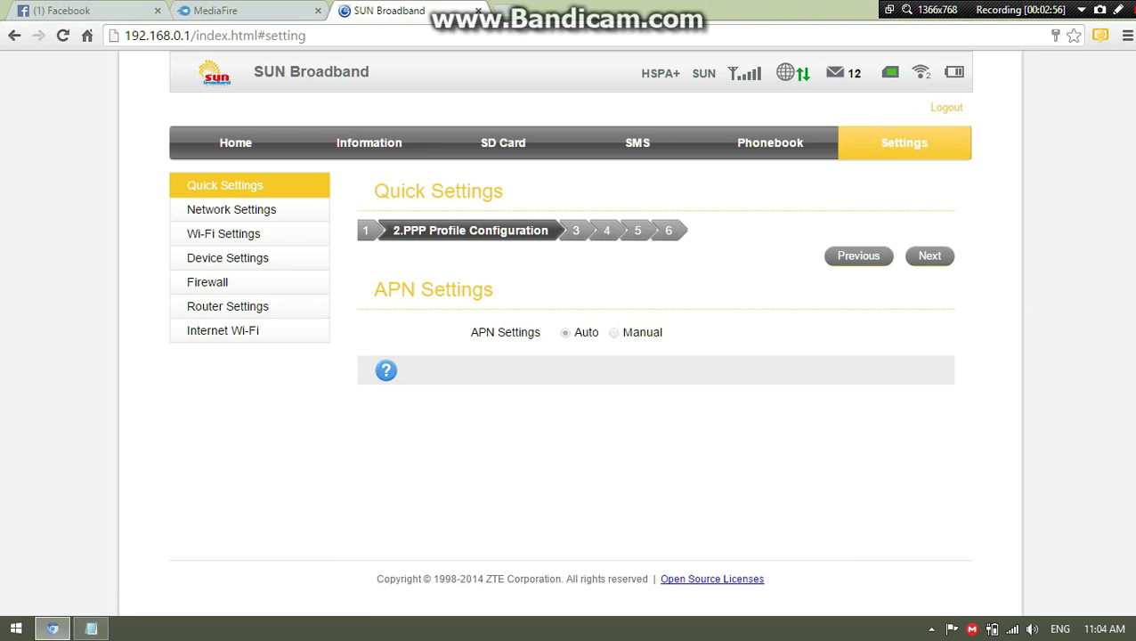
Keep APN Settings on Auto, advance through the remaining Quick Settings wizard pages with the existing values, and apply the configuration
click(564, 332)
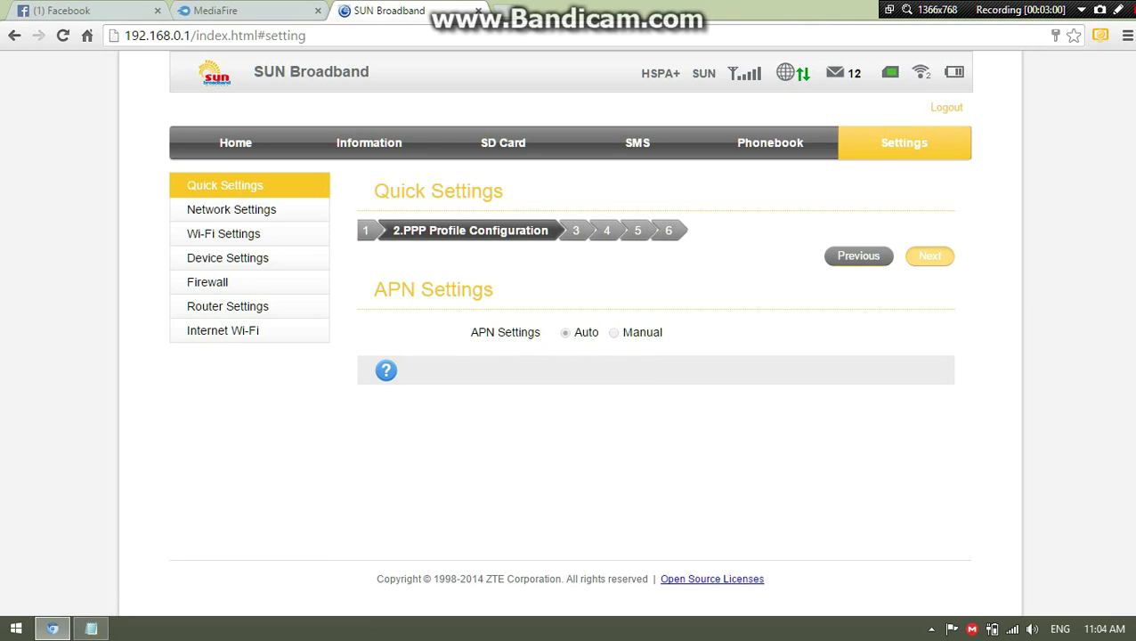
click(929, 257)
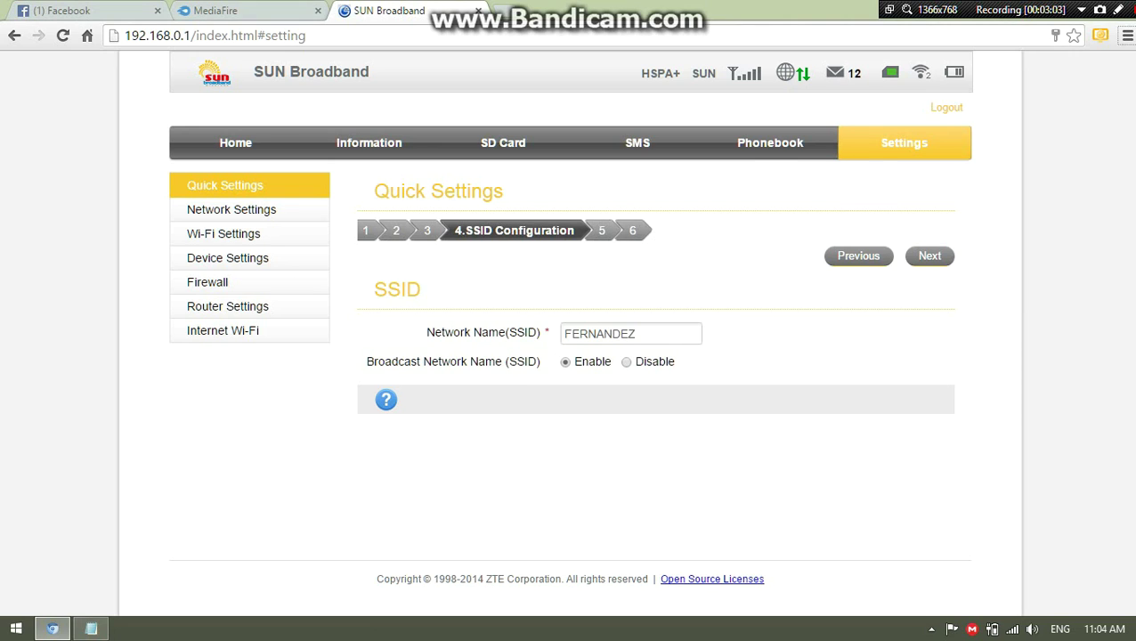
key(alt+Tab)
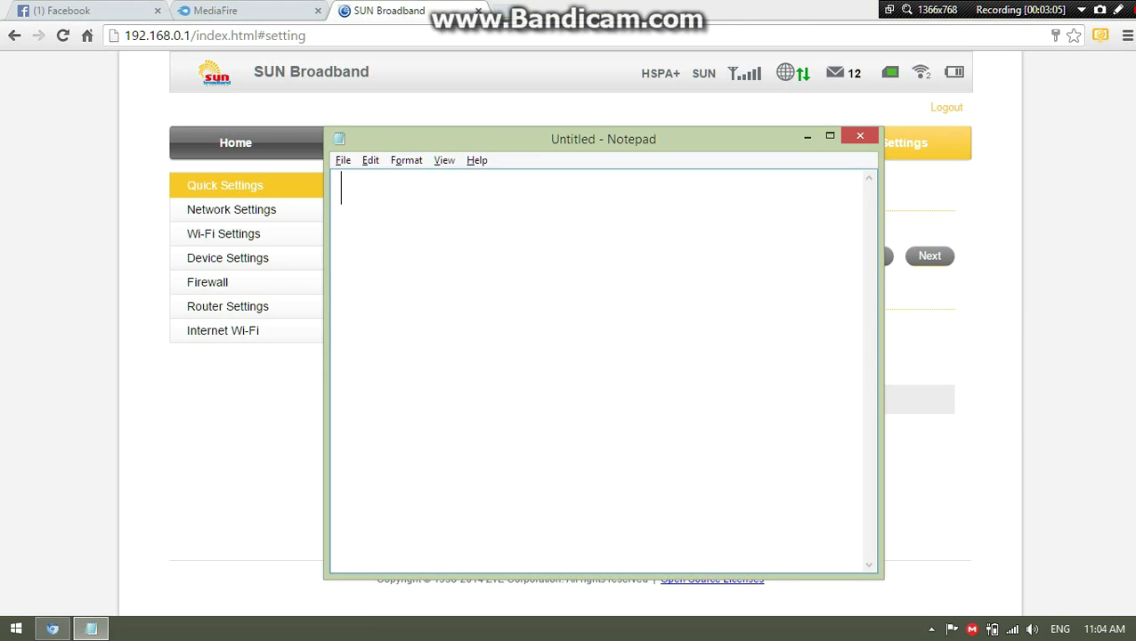
key(alt+Tab)
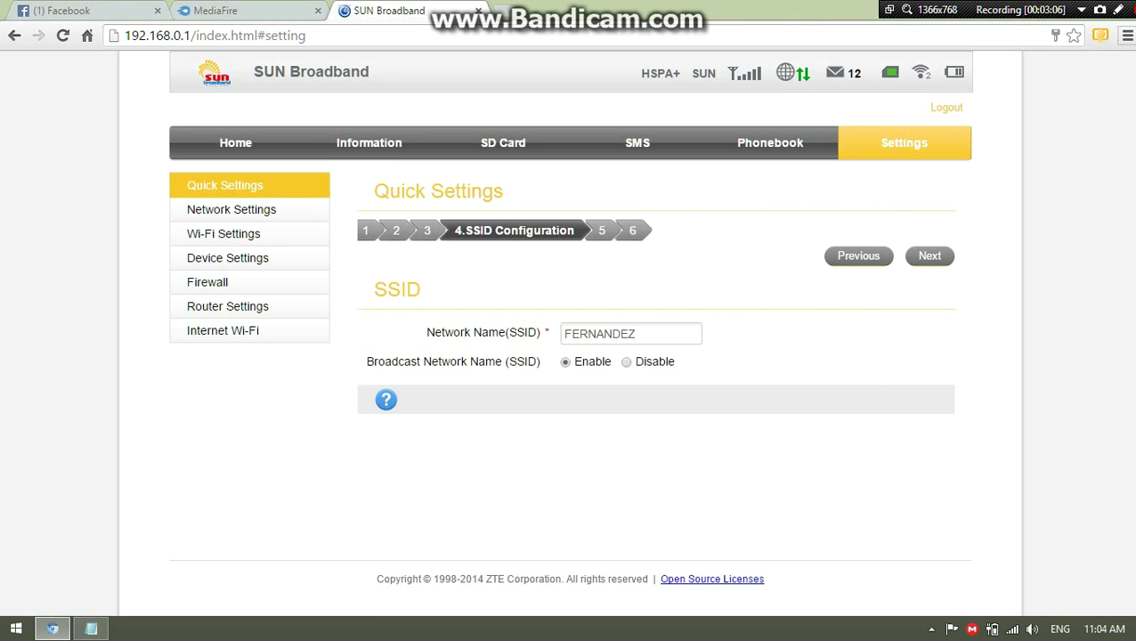
click(929, 255)
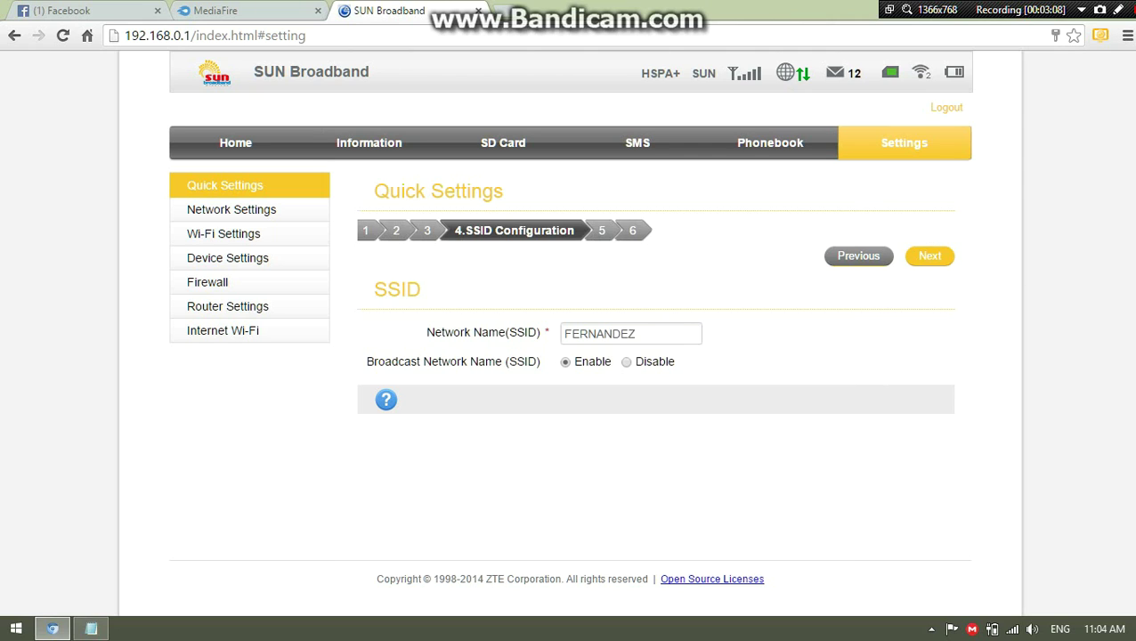
click(929, 255)
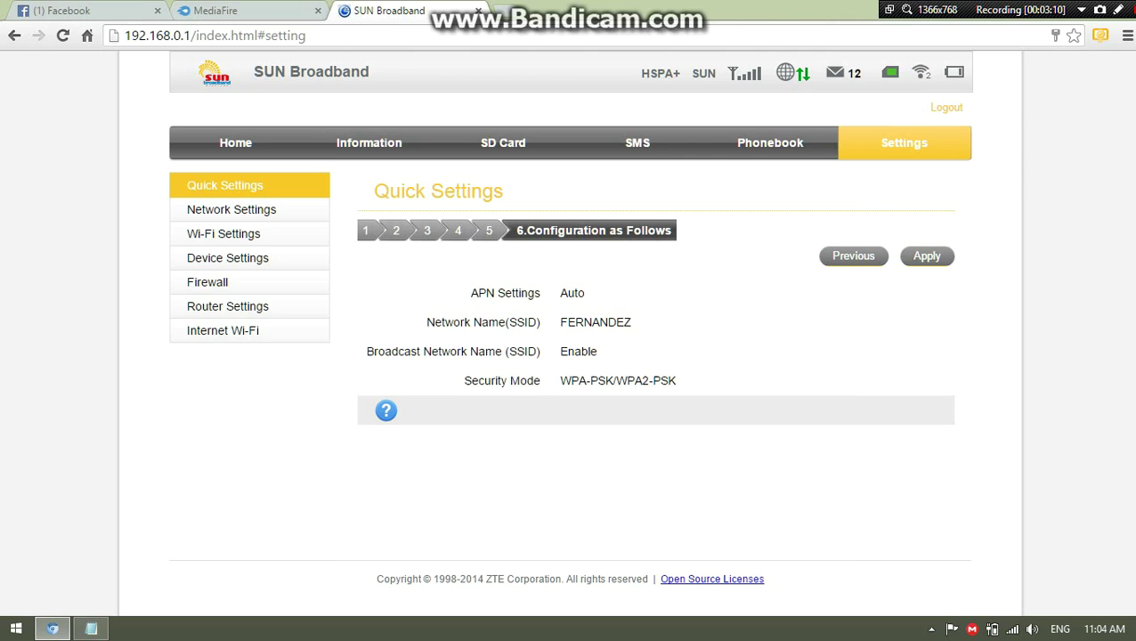
click(924, 259)
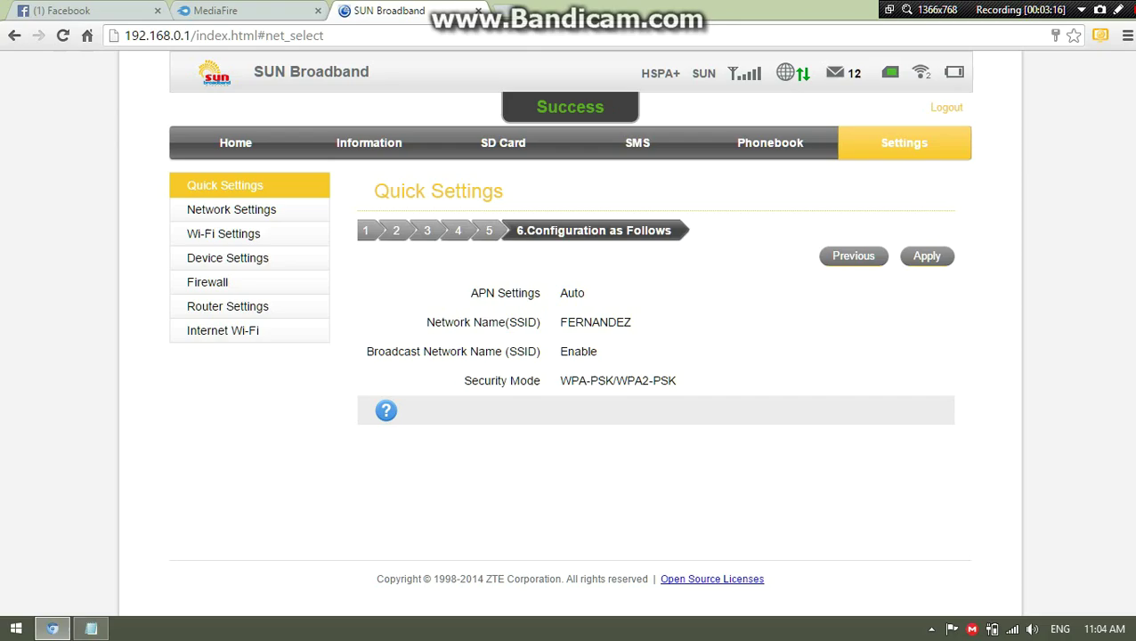
click(931, 255)
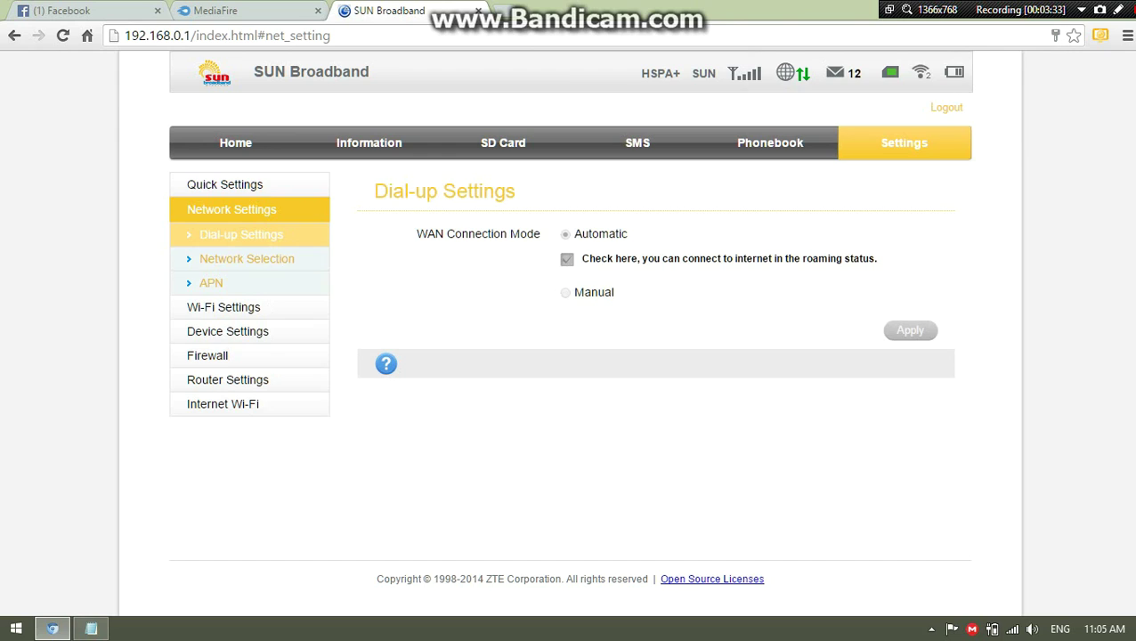
Open the Network Selection page under Network Settings and place the empty Notepad window over it
click(247, 258)
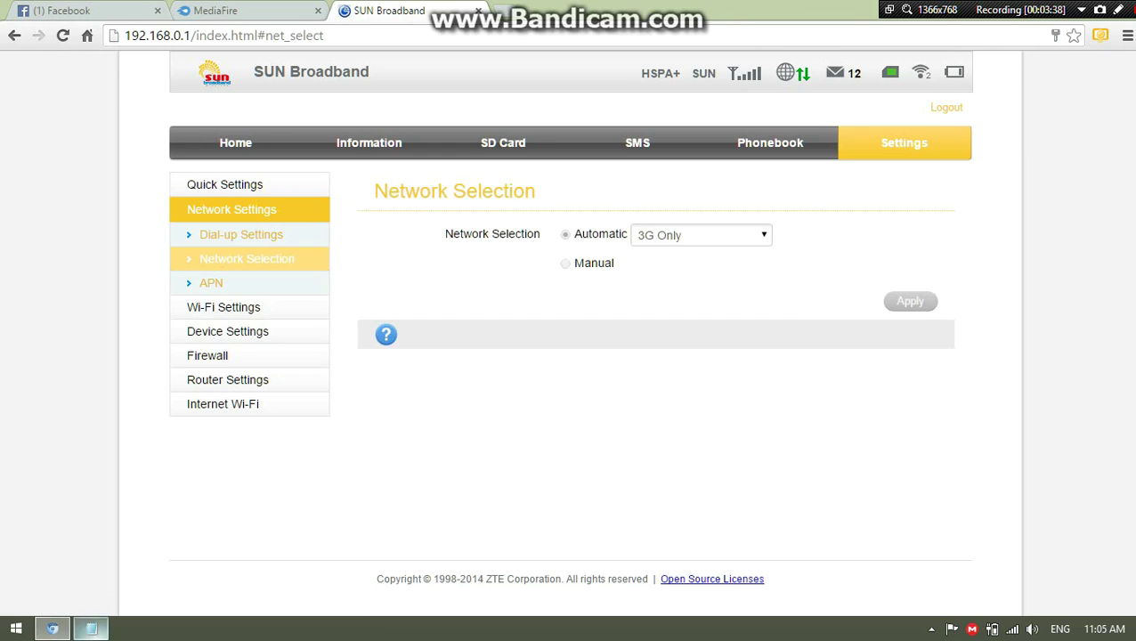
click(91, 628)
drag(571, 139, 1101, 193)
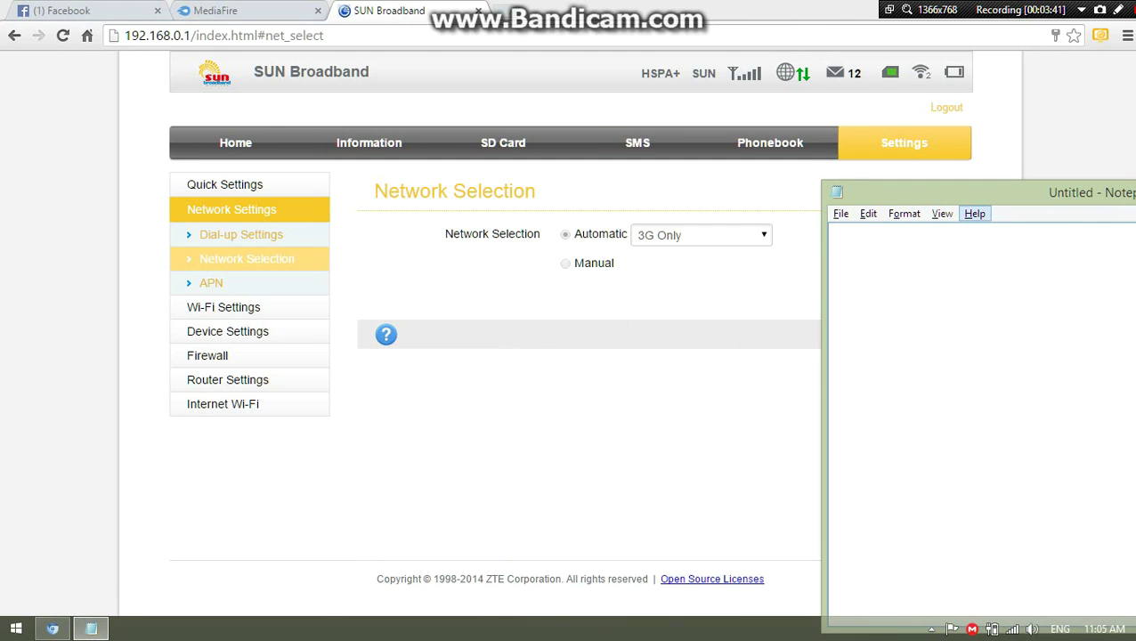
drag(974, 193, 434, 247)
key(alt+Tab)
key(alt+Tab)
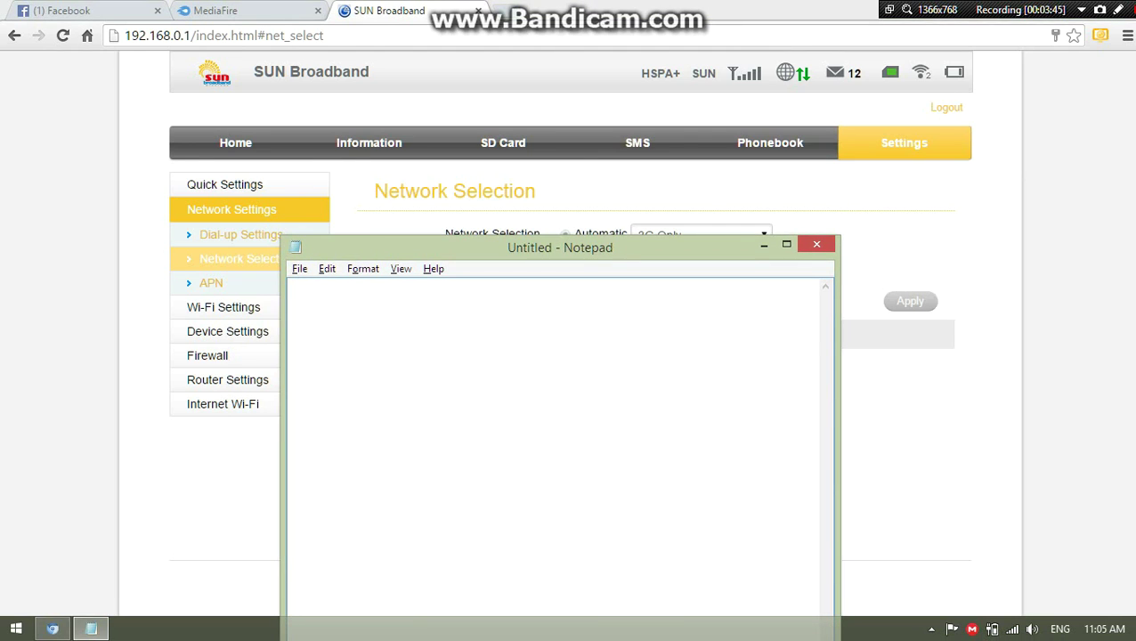
Write "if u use SmartBro pocket wifi make it to automatic" in the note and select all of its text
text(if u use)
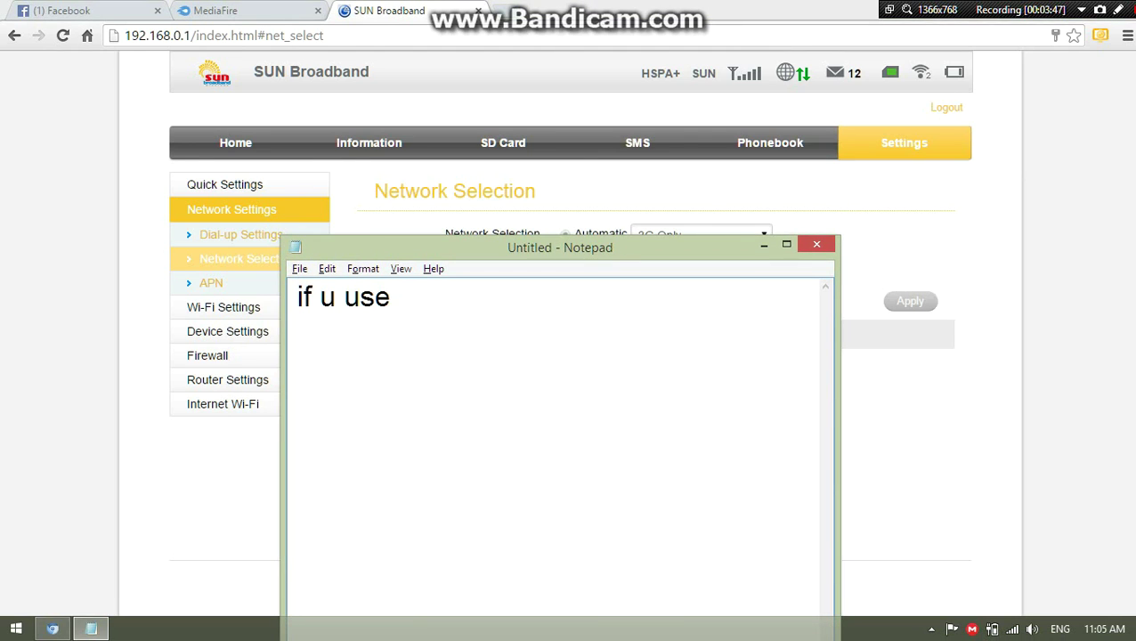
text( SmartBro)
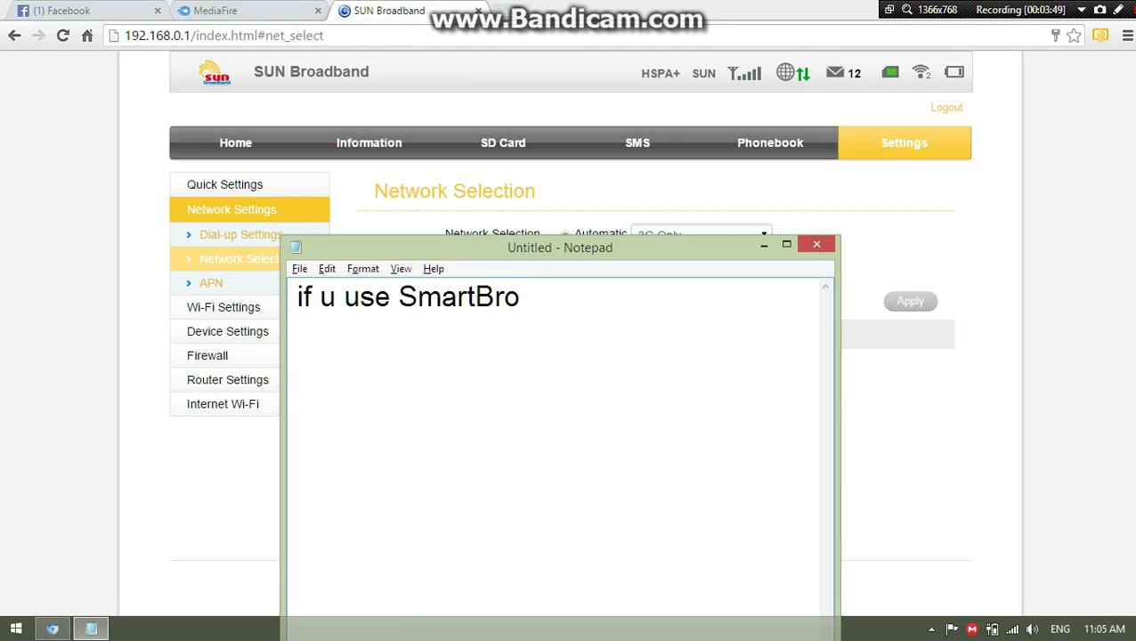
text( pocket wifi)
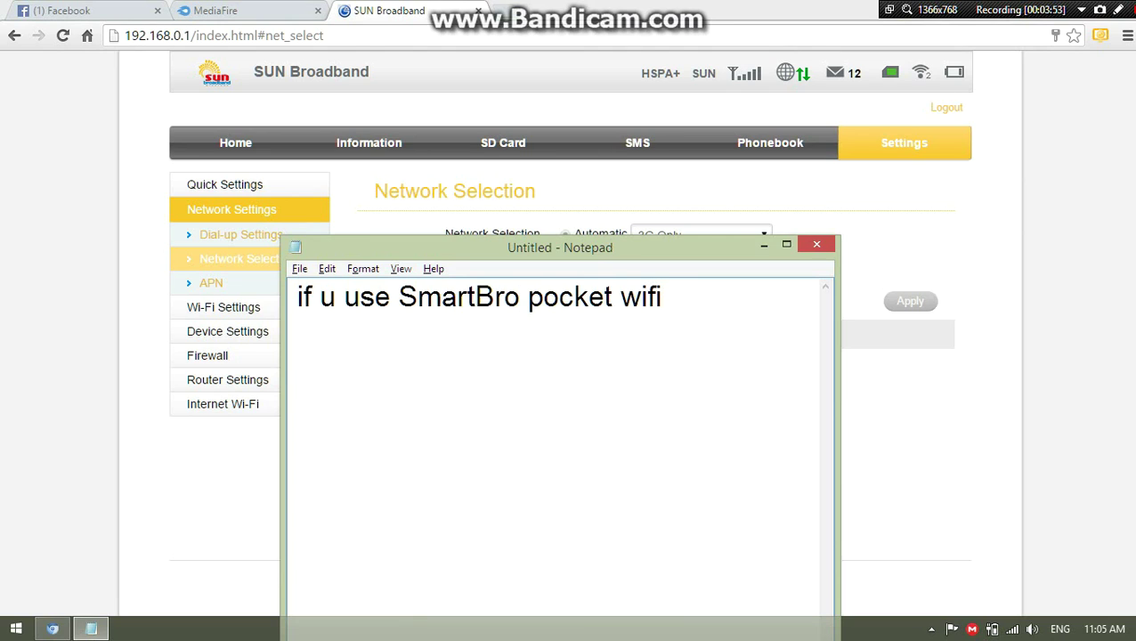
text( make it to)
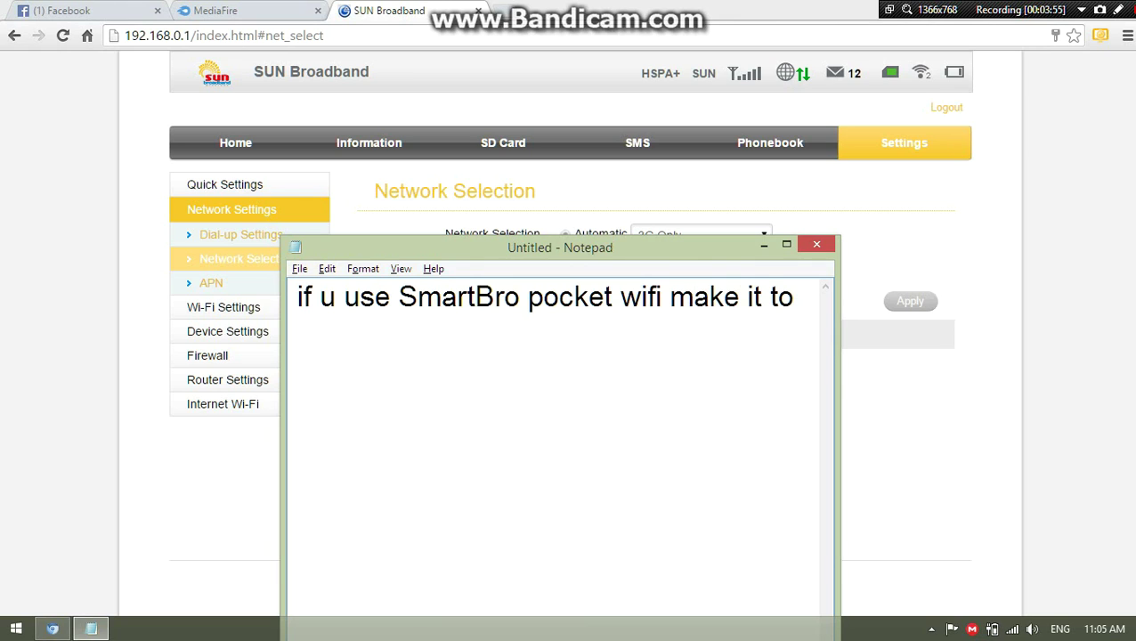
text( automat)
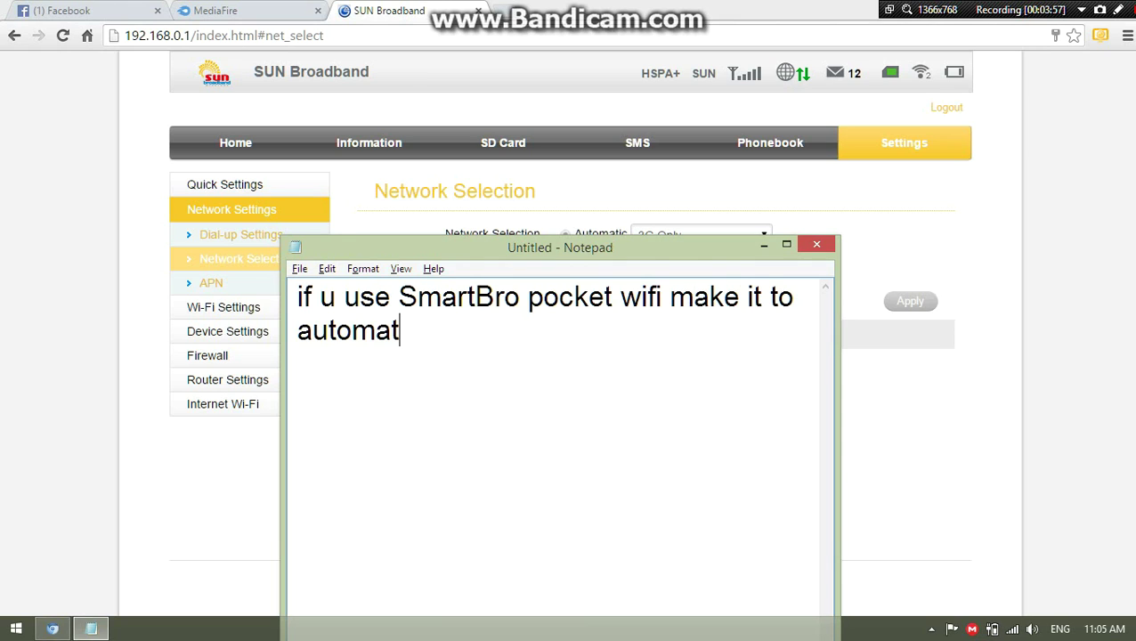
text(ic)
key(ctrl+a)
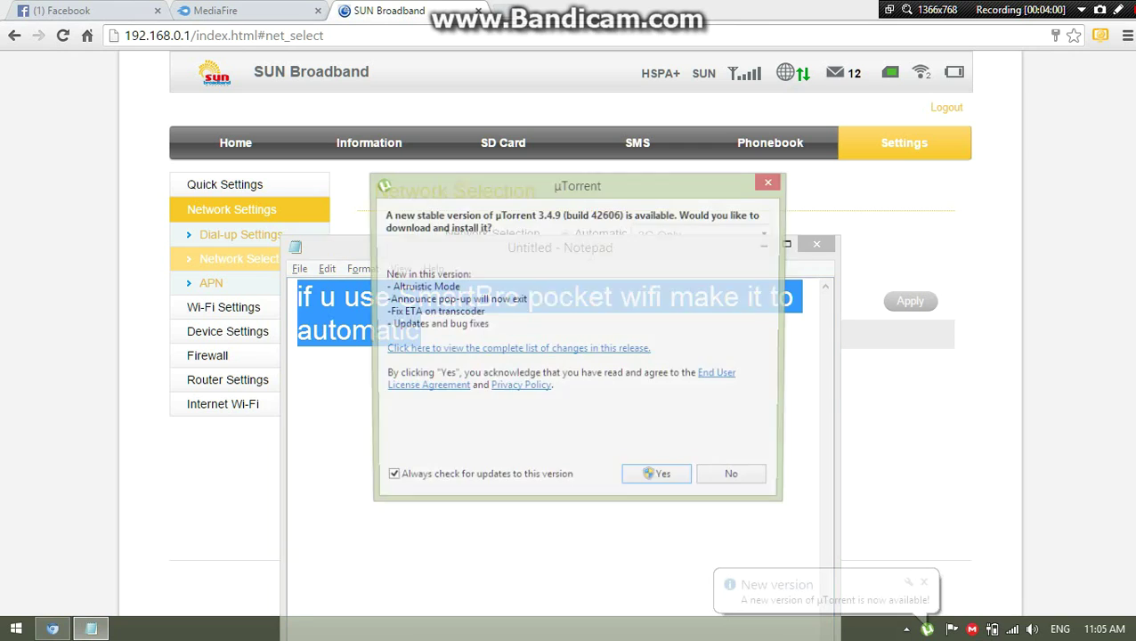
Decline the µTorrent update, minimize Notepad and point out the Apply button on the Network Selection page
click(734, 478)
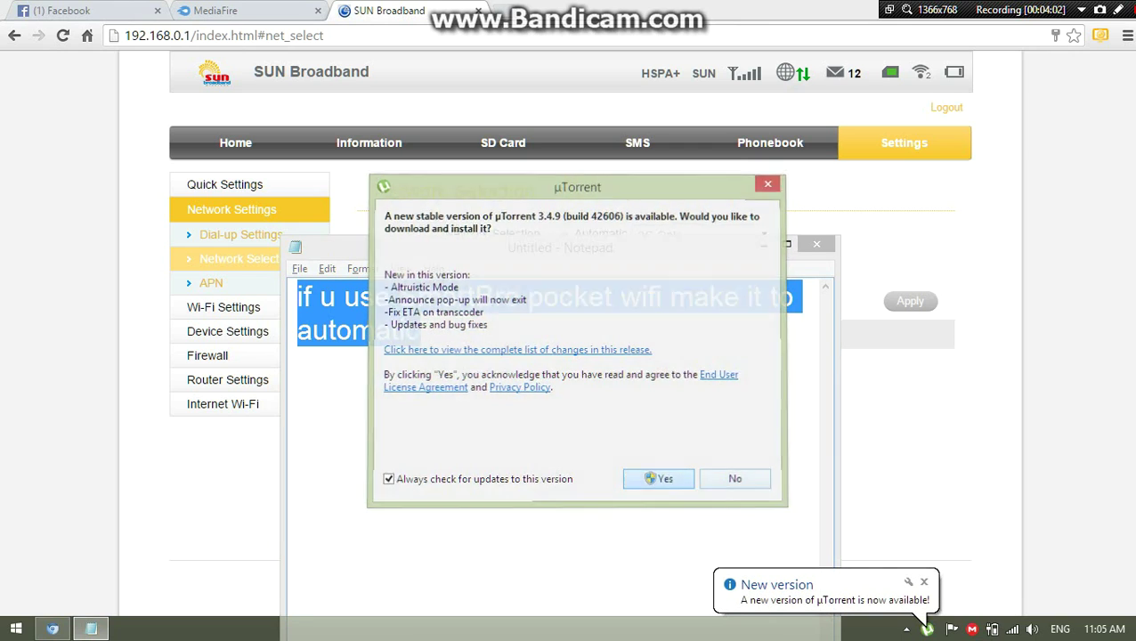
click(762, 243)
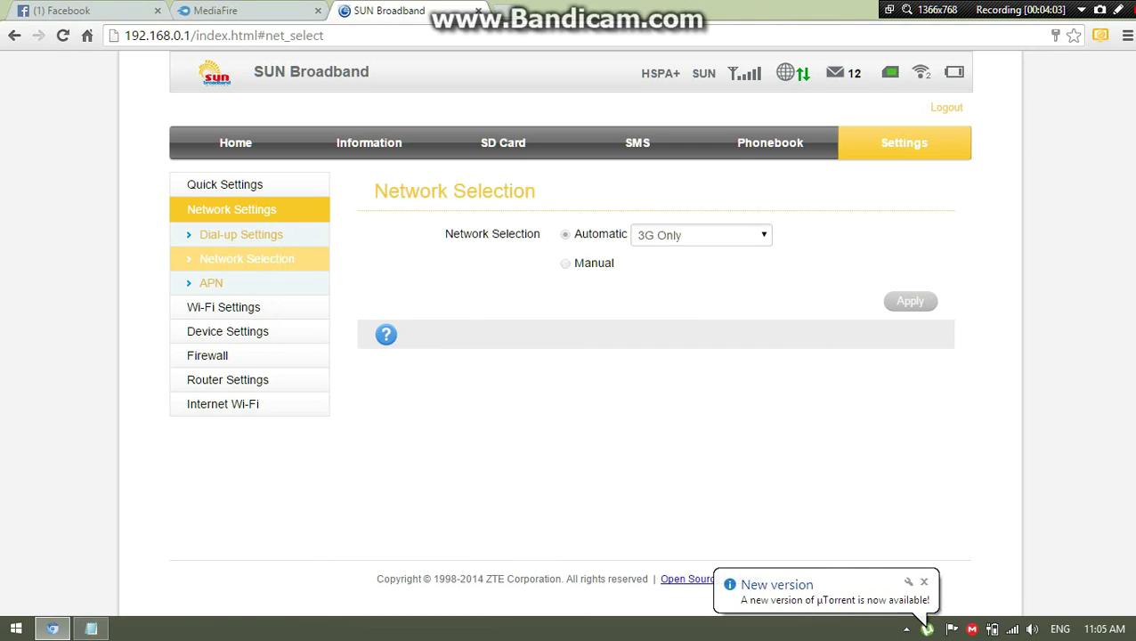
key(ctrl)
key(ctrl)
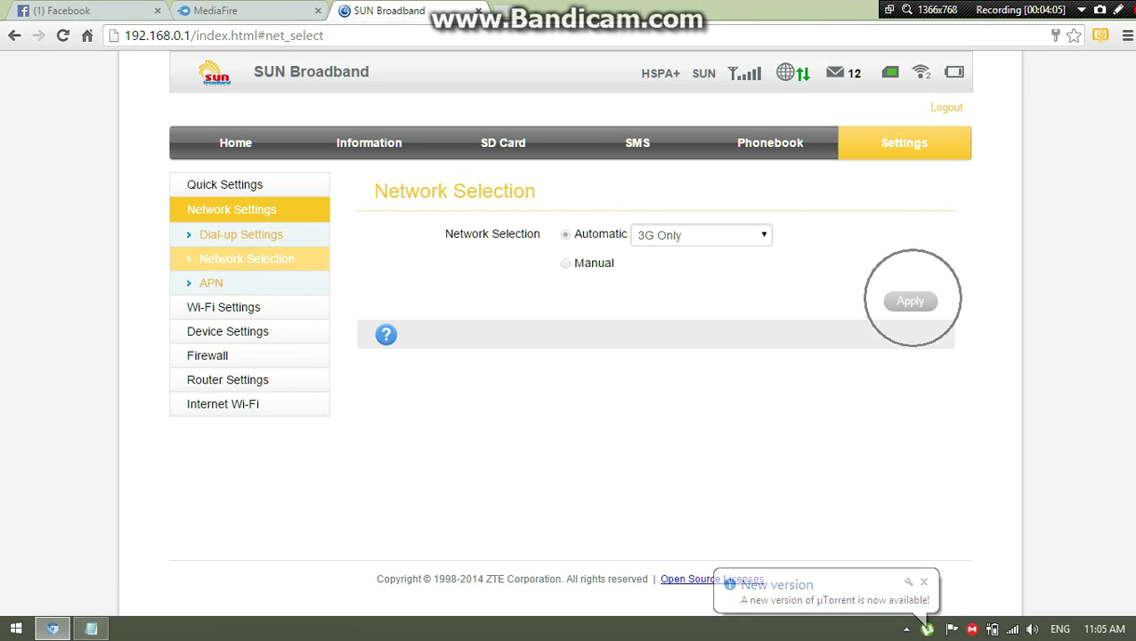
Open the Wi-Fi Basic Settings page, then bring Notepad back beside the form and clear its text
click(223, 307)
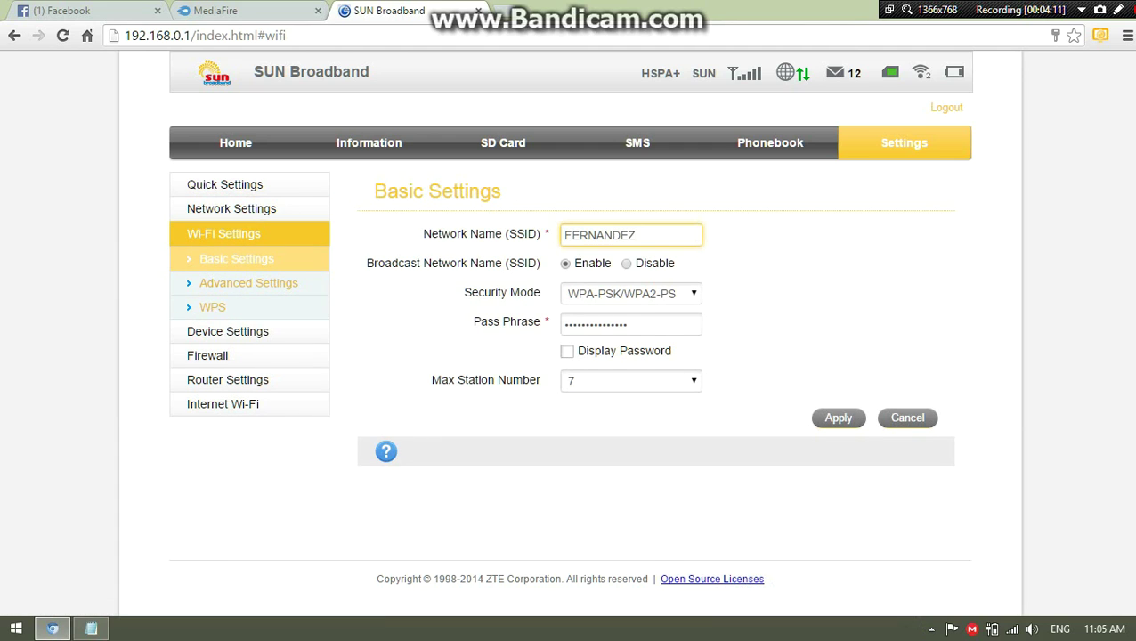
key(alt+Tab)
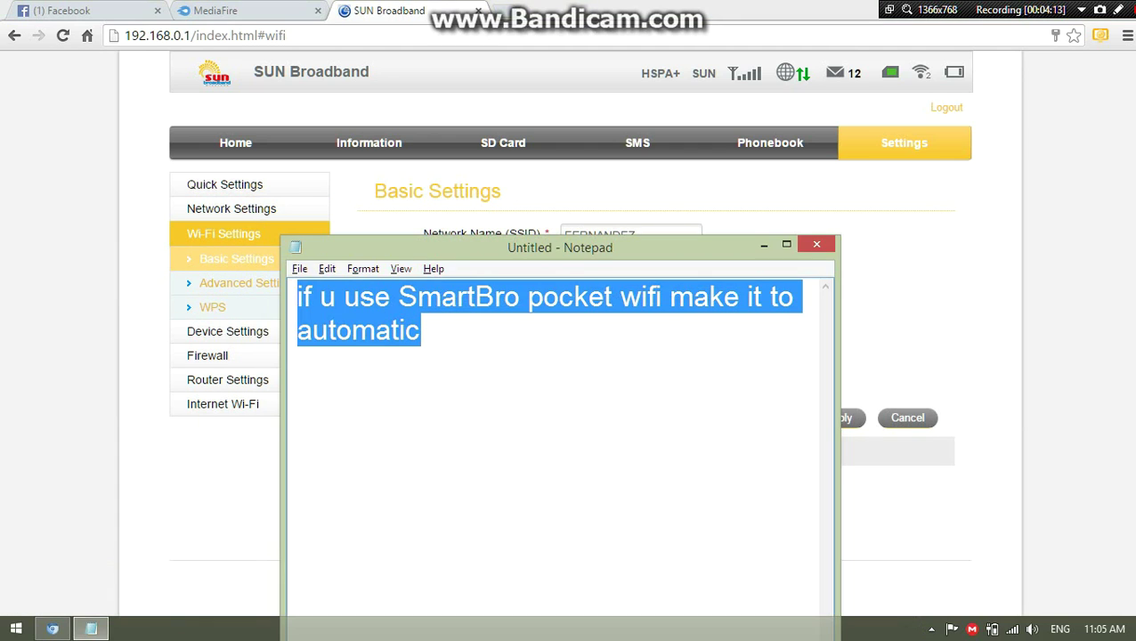
drag(559, 248, 1044, 377)
drag(910, 460, 781, 427)
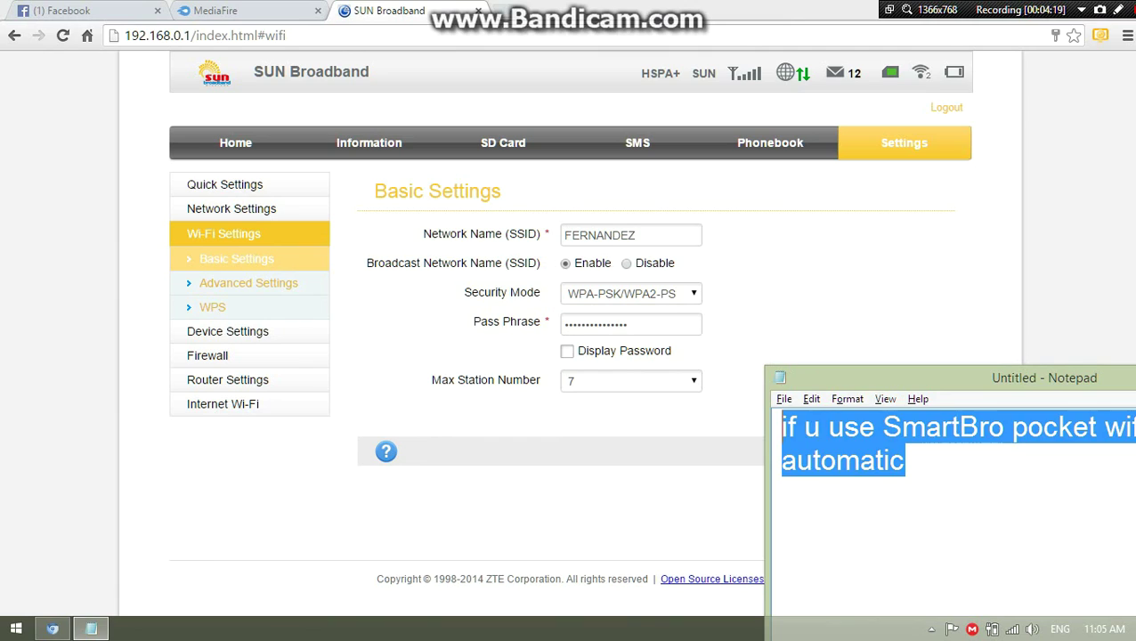
key(BackSpace)
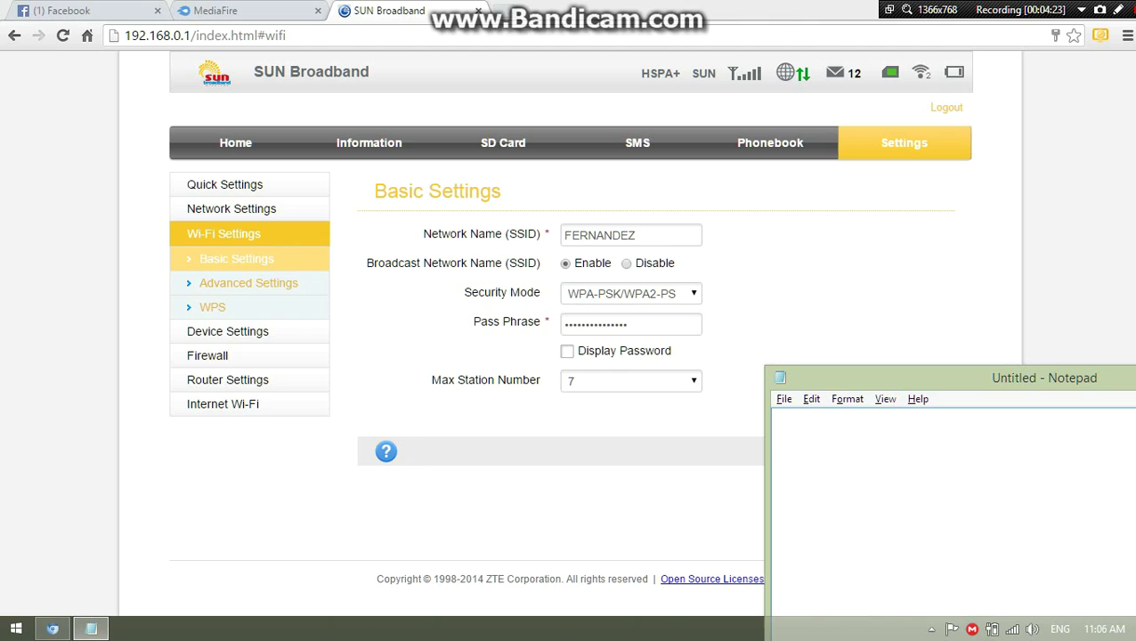
Open the Wi-Fi Advanced Settings page, followed by the Device Settings and Firewall pages
drag(832, 378, 690, 359)
click(248, 282)
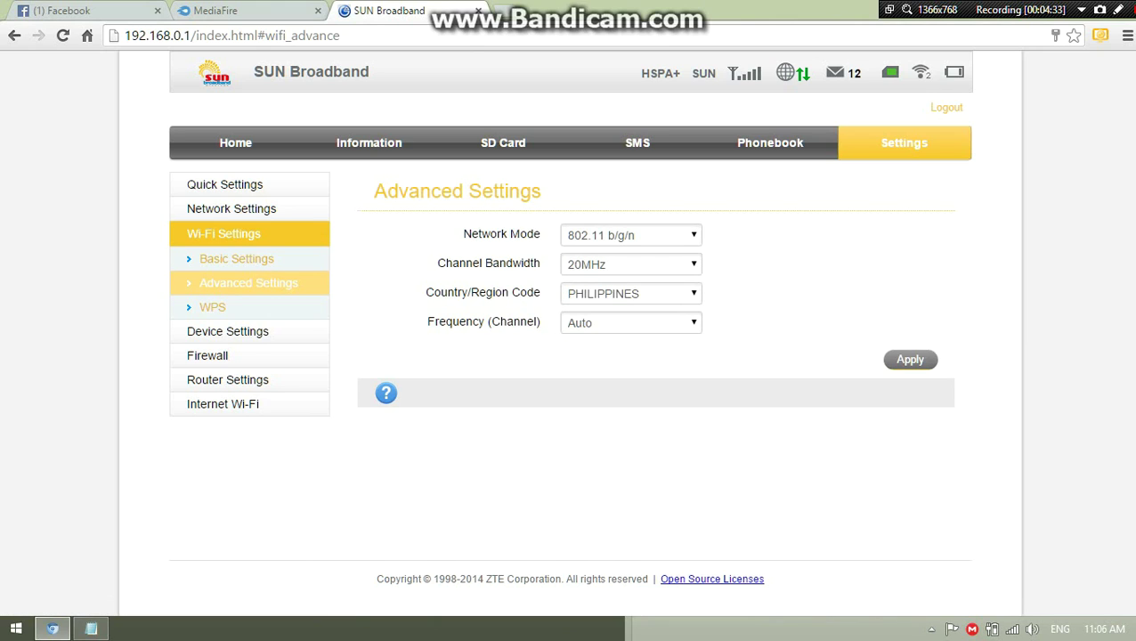
key(ctrl)
key(ctrl)
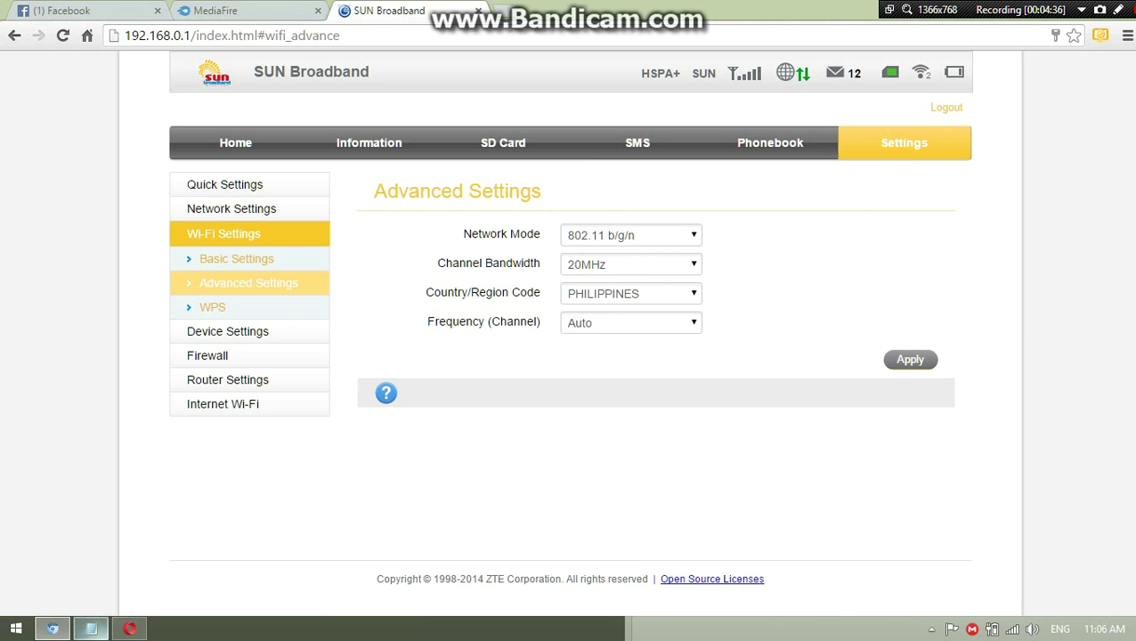
click(228, 331)
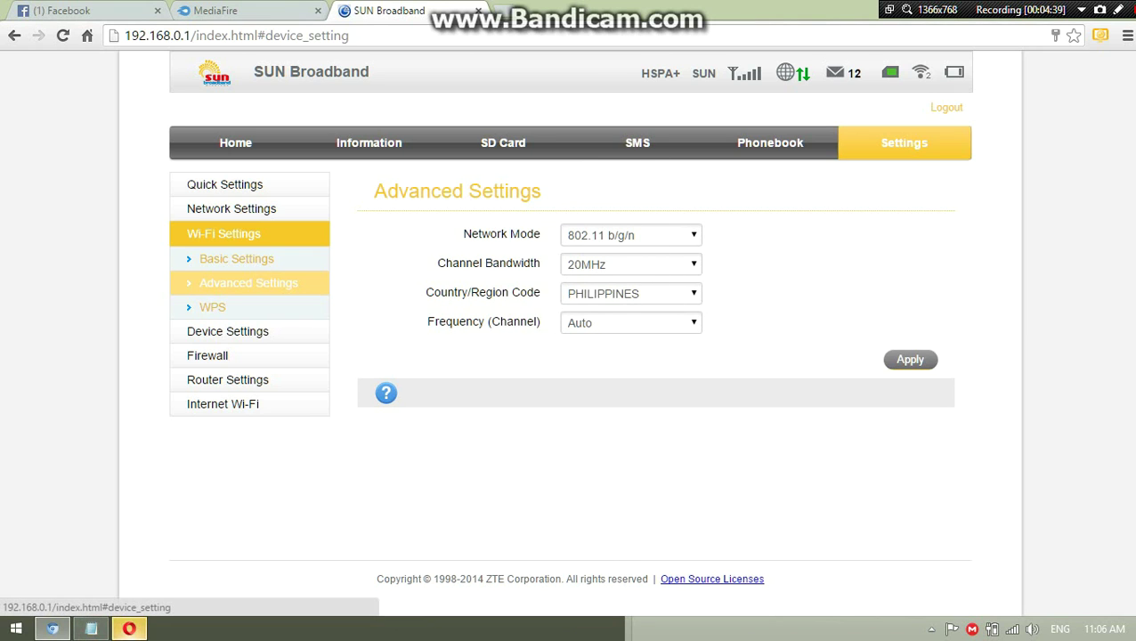
click(208, 428)
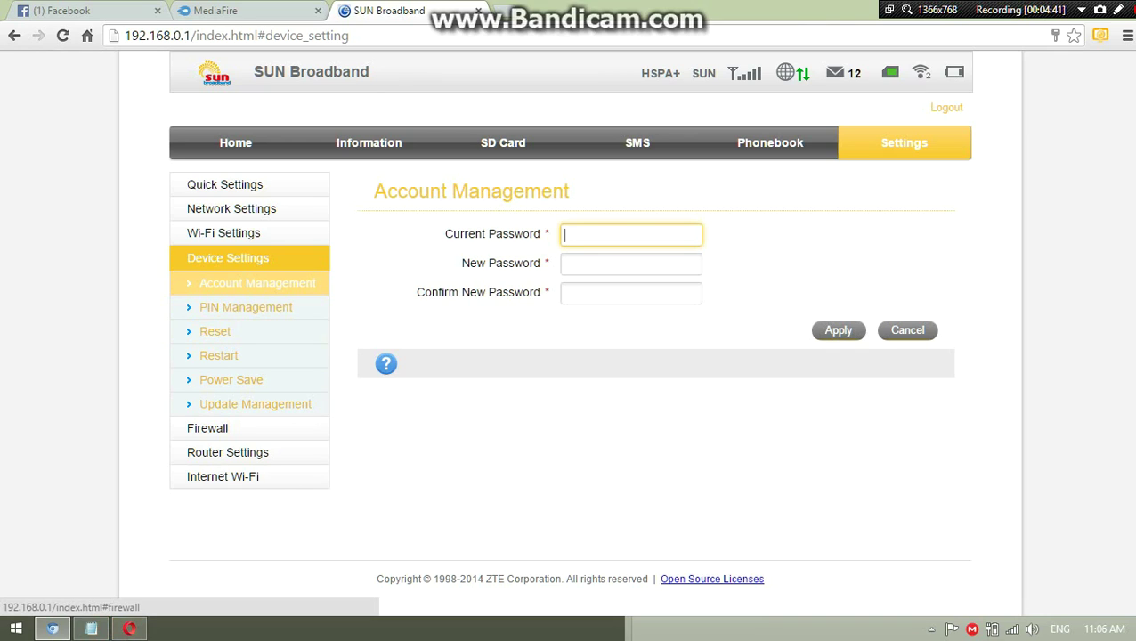
Write "Now u may go to the Firewall of ur Pocket Wifi" in maximized Notepad, clear it and restore the window size
click(91, 628)
key(super+Up)
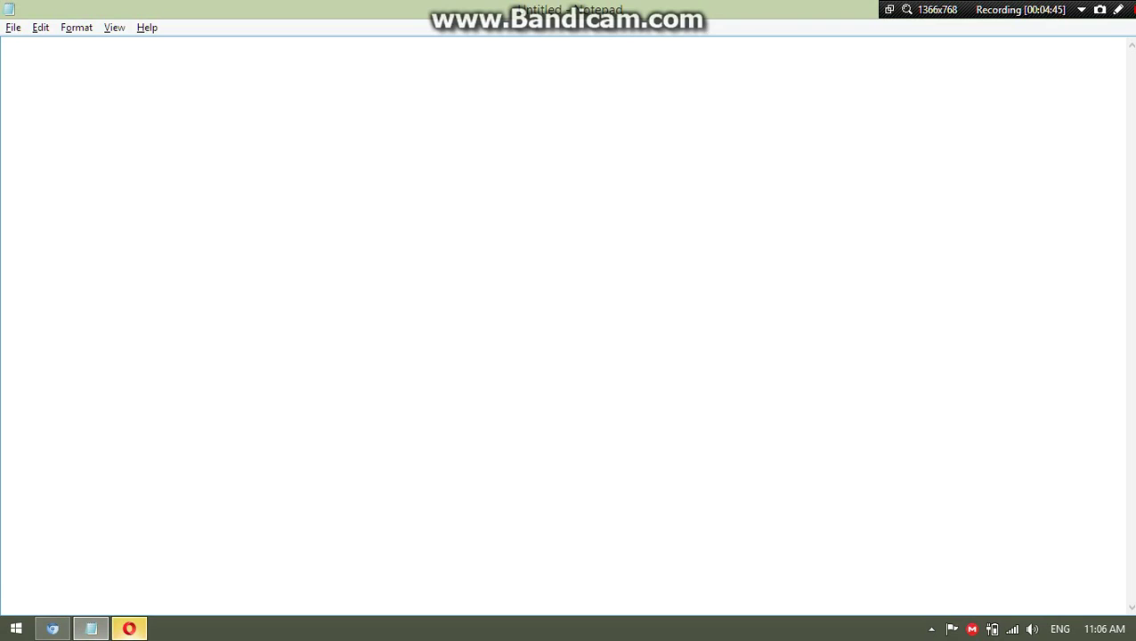
text(Now u may g)
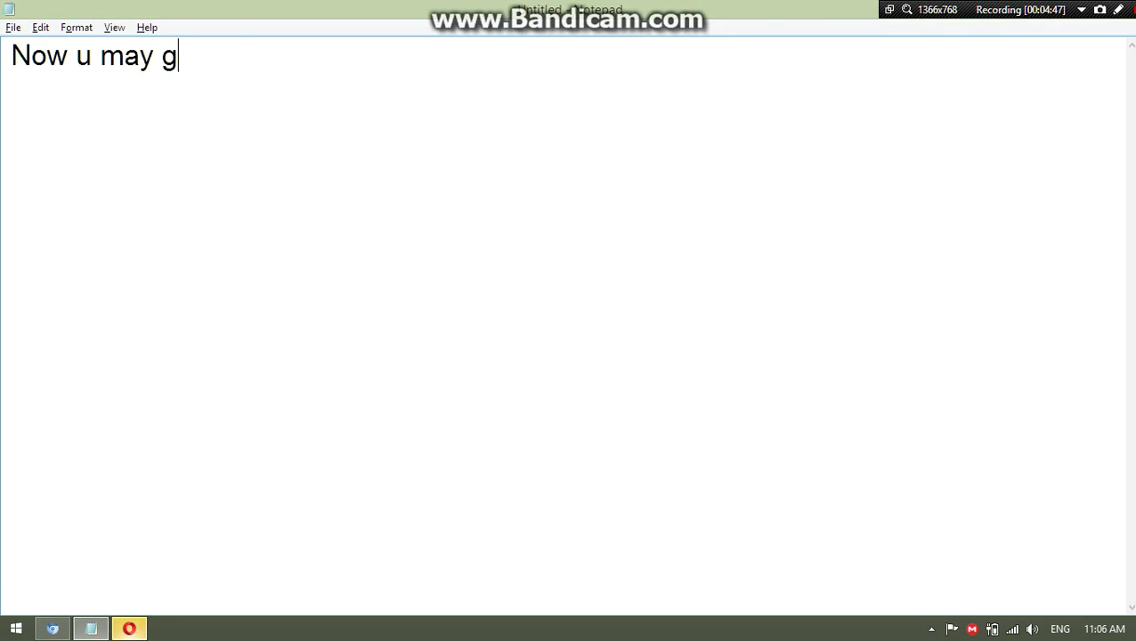
text(o to the Fir)
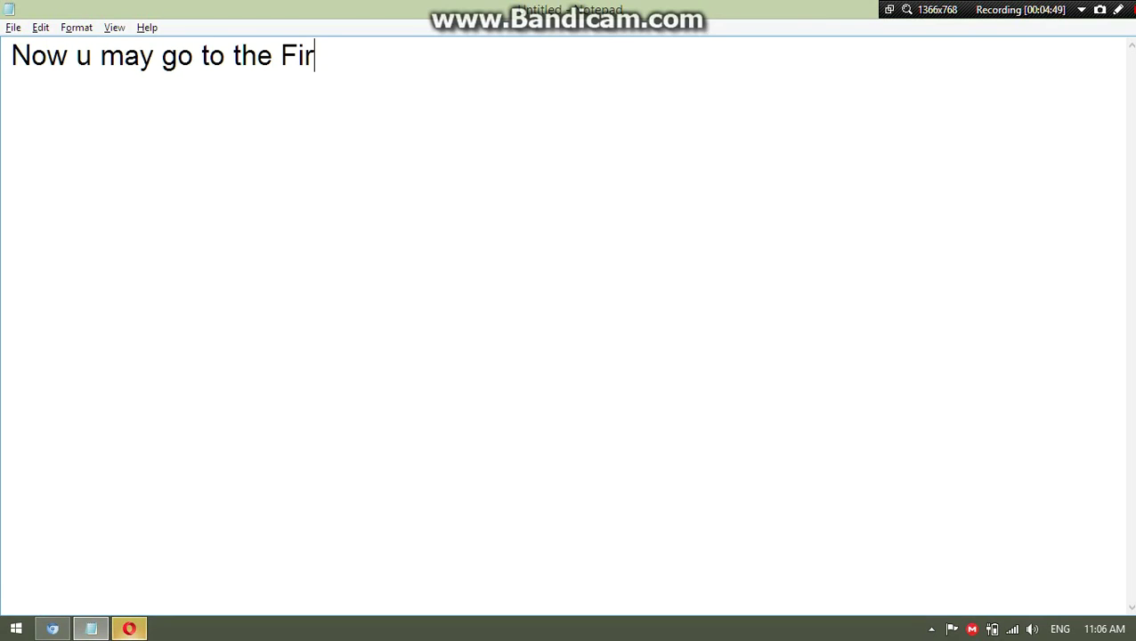
text(ewall of ur )
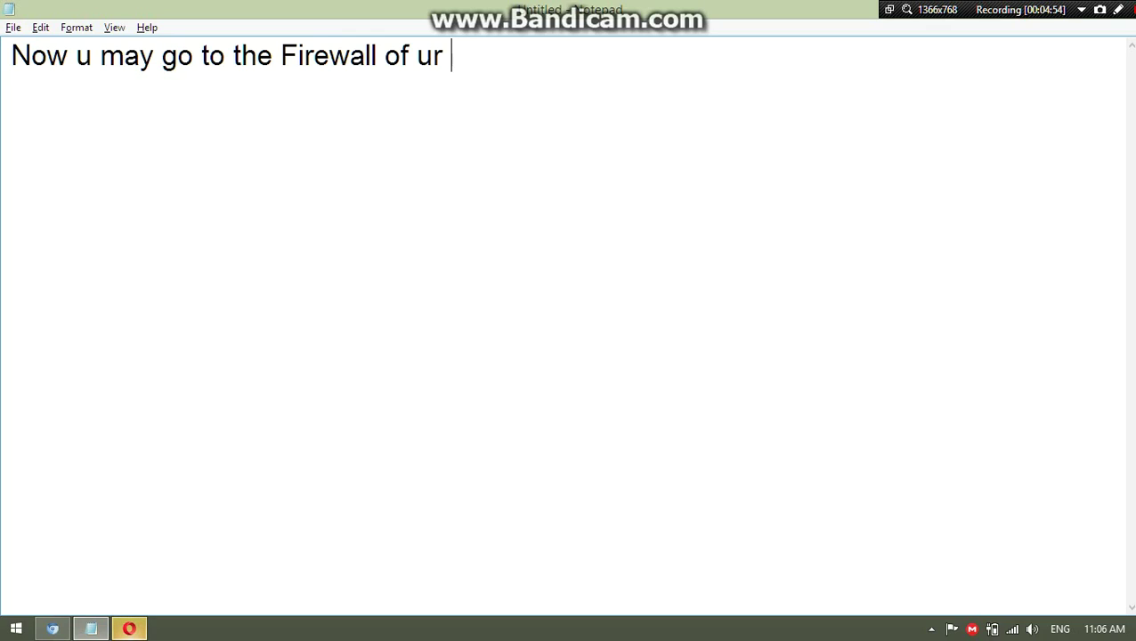
text(Pocket Wifi)
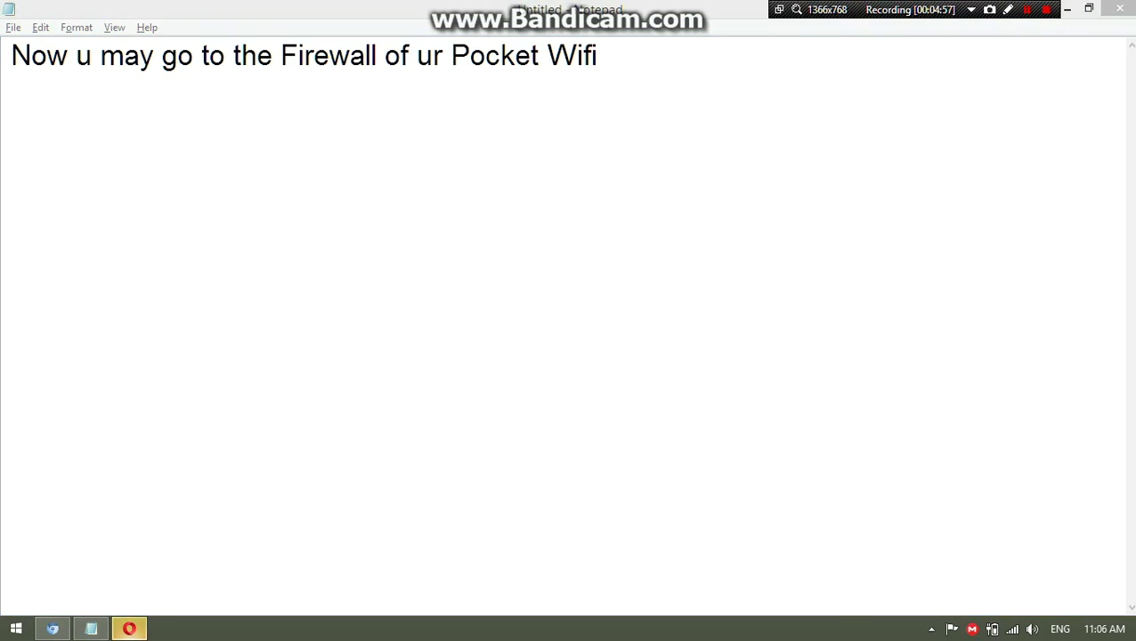
key(ctrl+a)
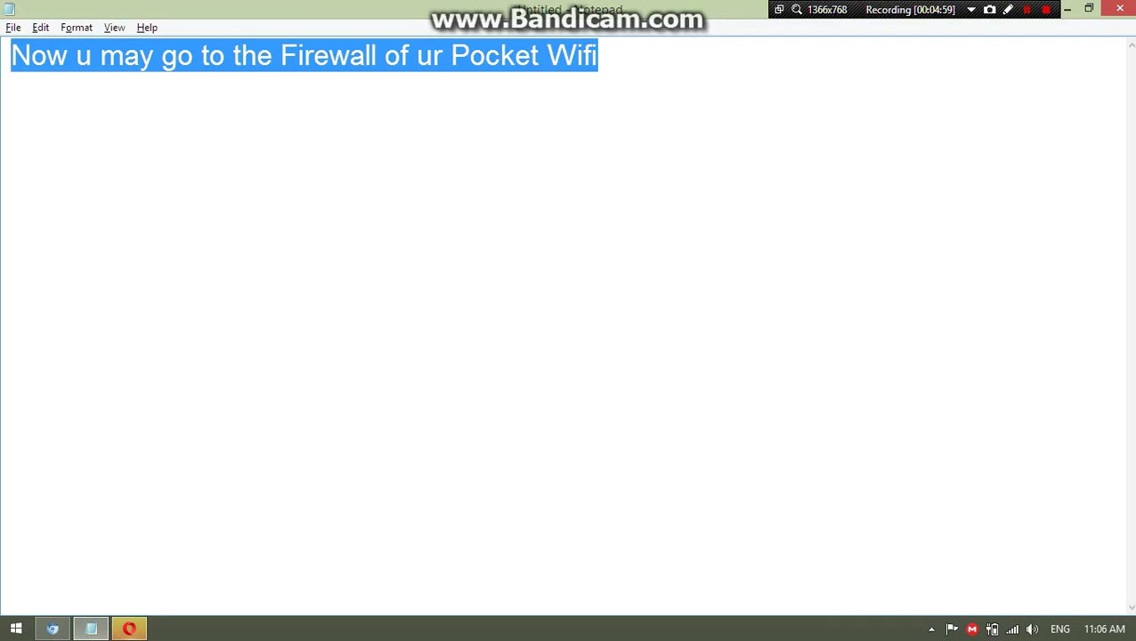
key(BackSpace)
click(1088, 8)
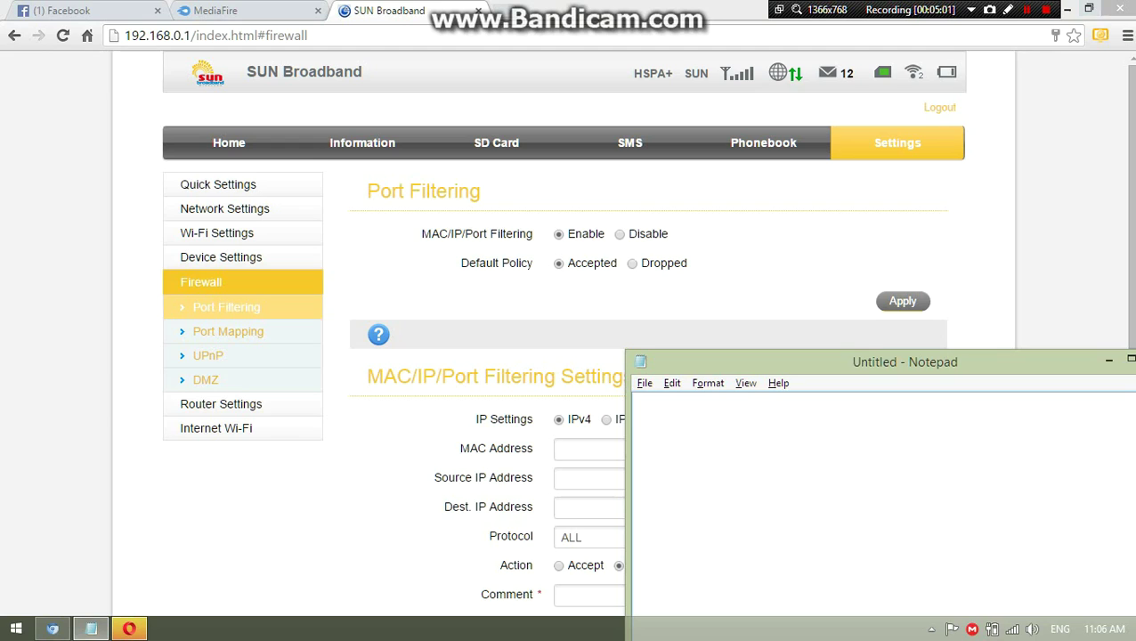
Move the Notepad window over the middle of the Port Filtering page and minimize it
click(1108, 360)
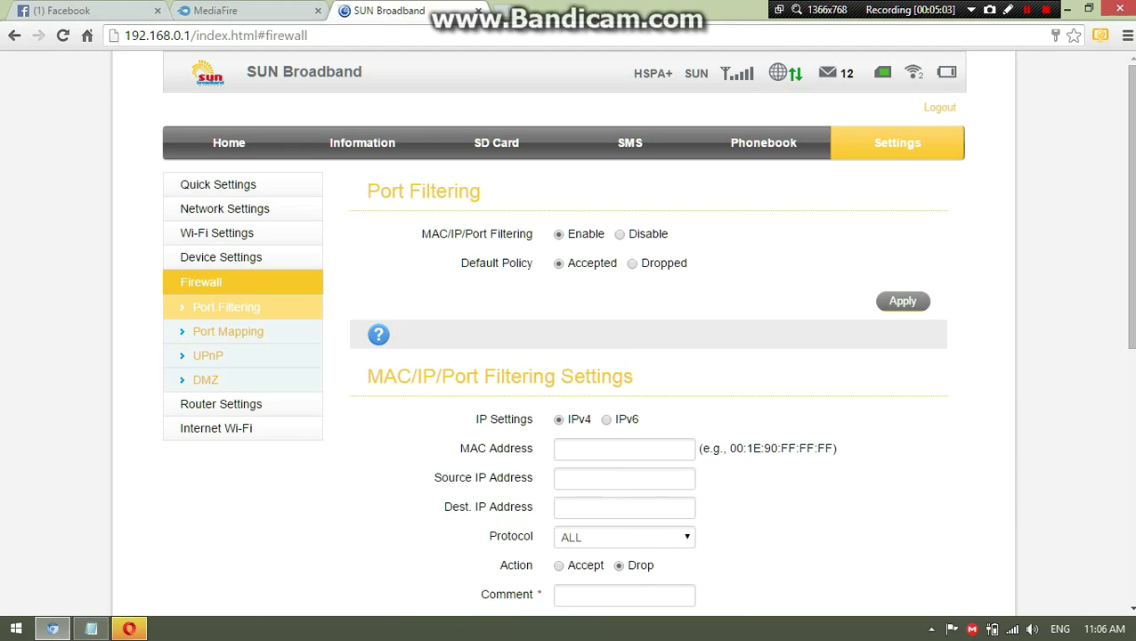
scroll(623, 356, down, 1)
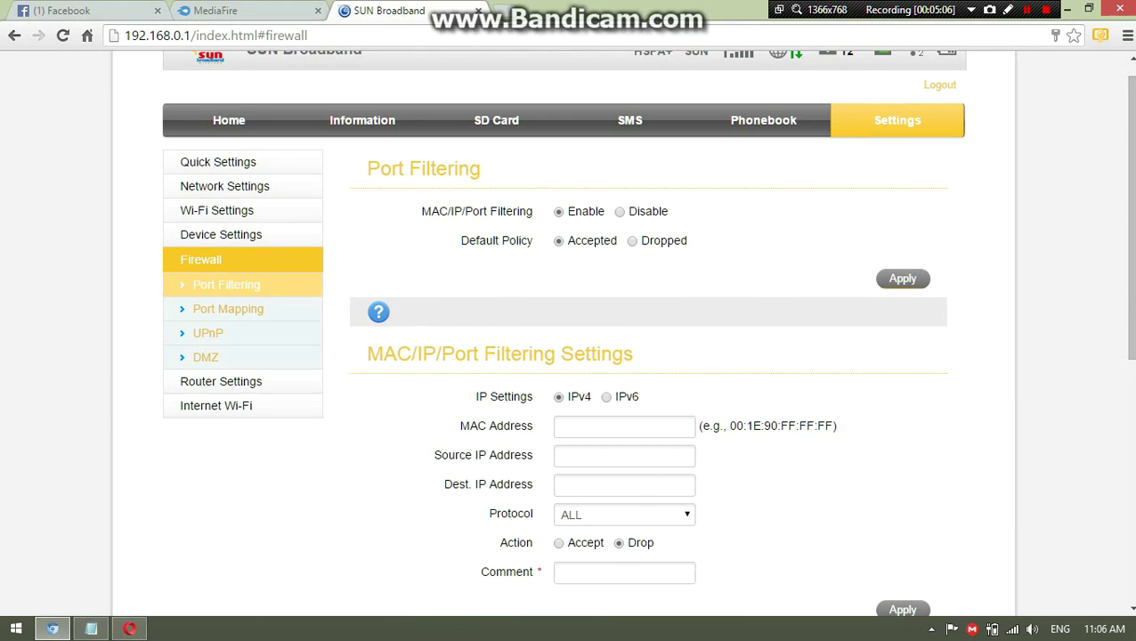
click(91, 629)
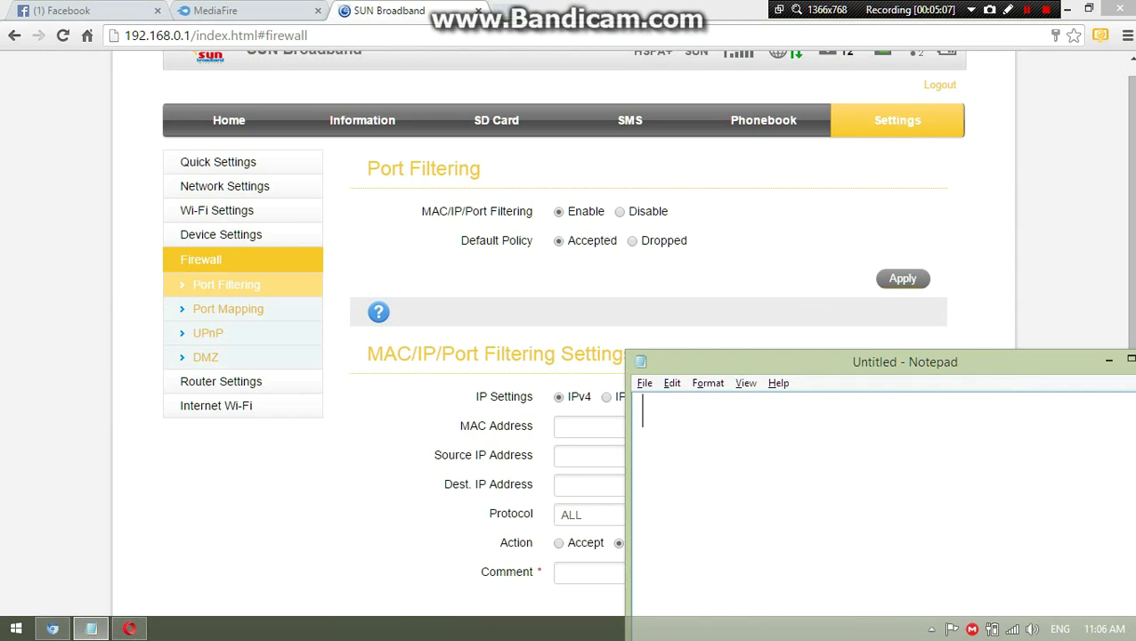
drag(712, 361, 348, 247)
click(745, 244)
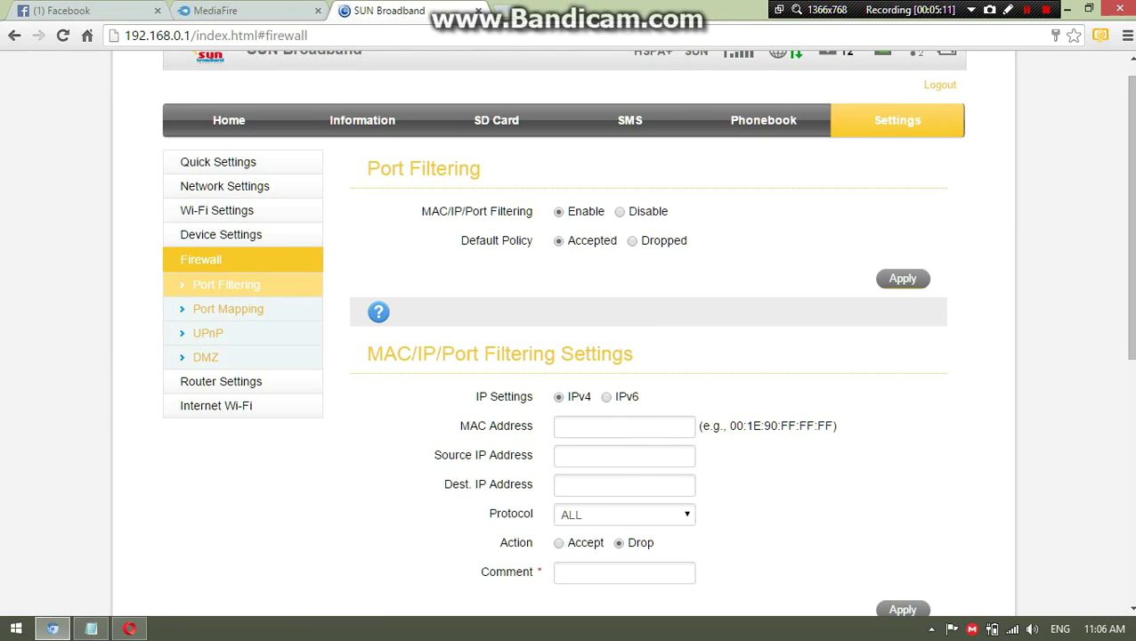
Set MAC/IP/Port Filtering to Enable with the Default Policy Accepted, and apply the port filtering settings
key(ctrl)
click(558, 212)
click(555, 239)
click(902, 277)
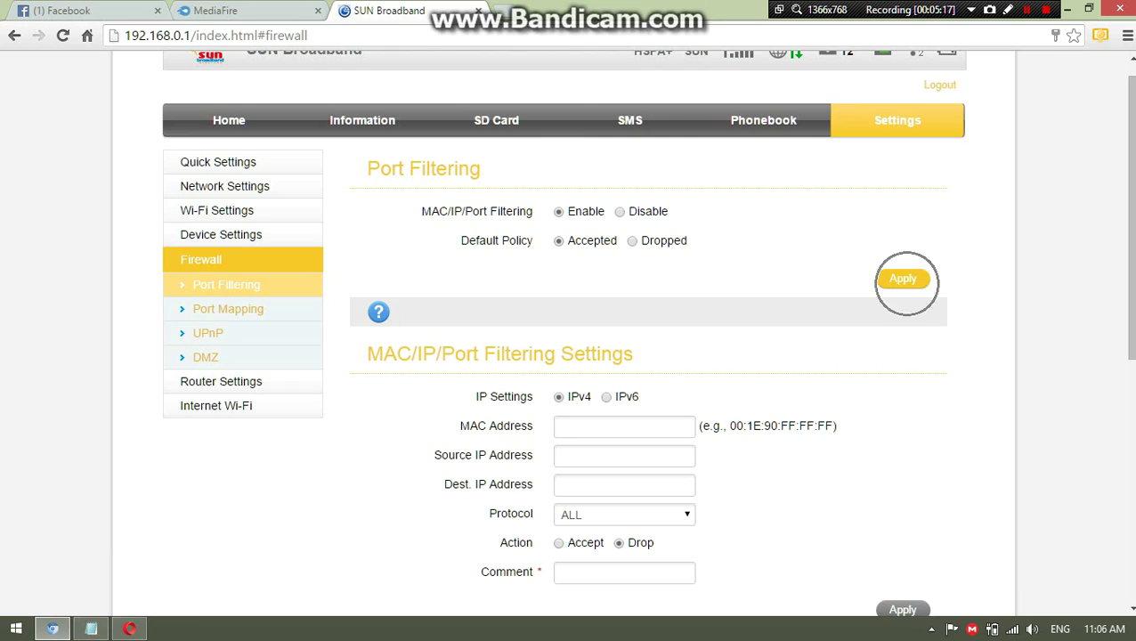
Select the empty MAC Address field, then write "to find ur mac address go to the home page" in Notepad and clear it
scroll(567, 356, down, 2)
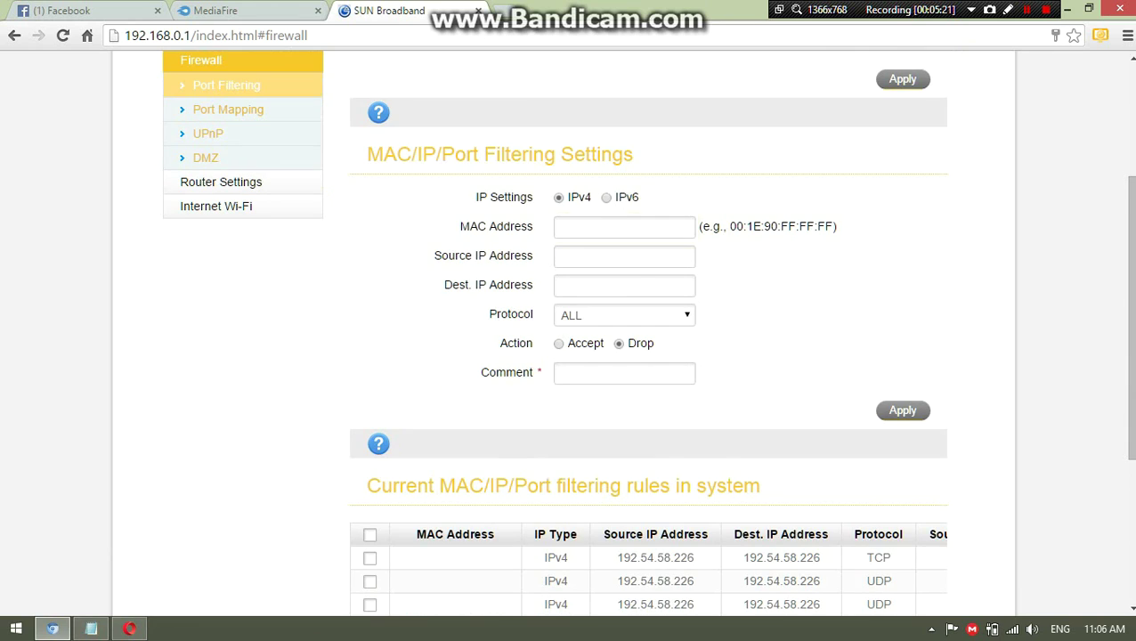
click(623, 227)
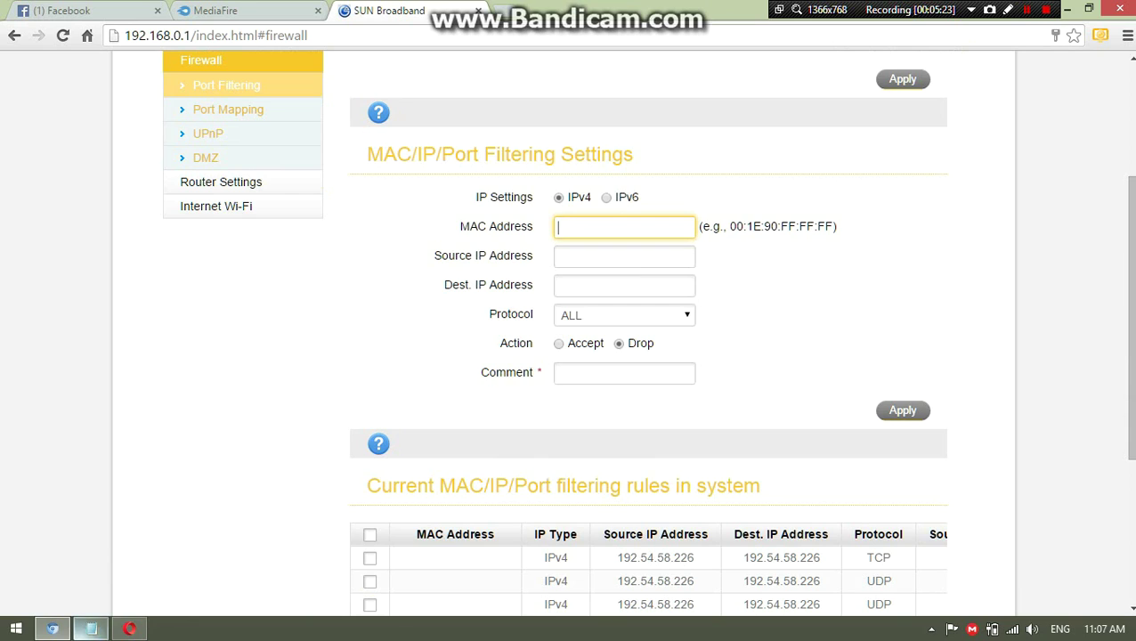
click(91, 629)
text(t)
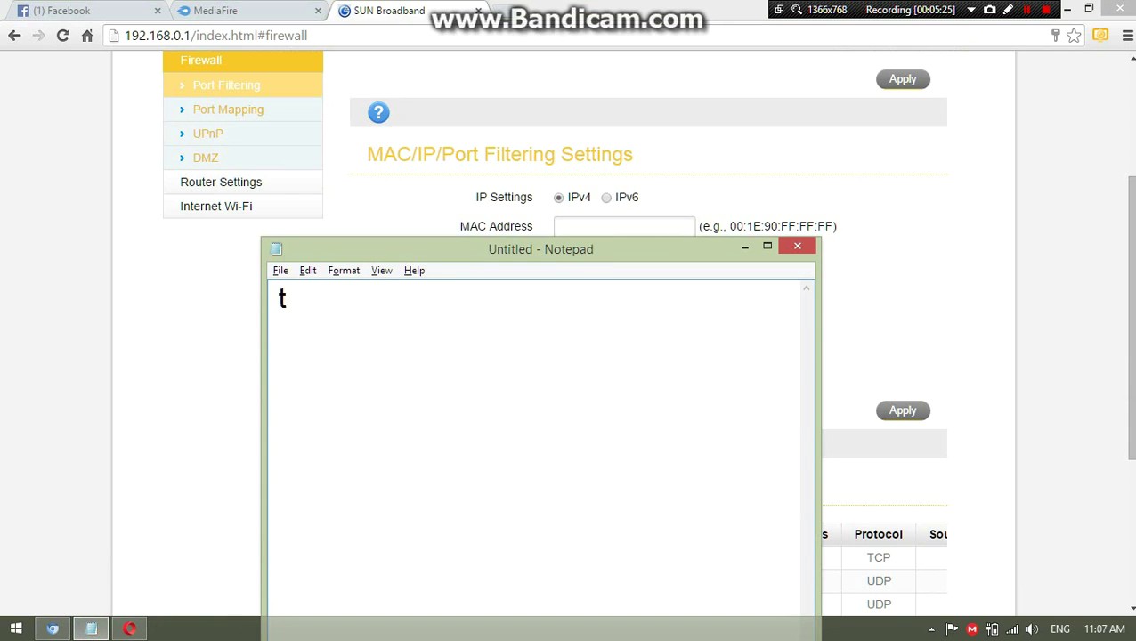
text(o find ur ma)
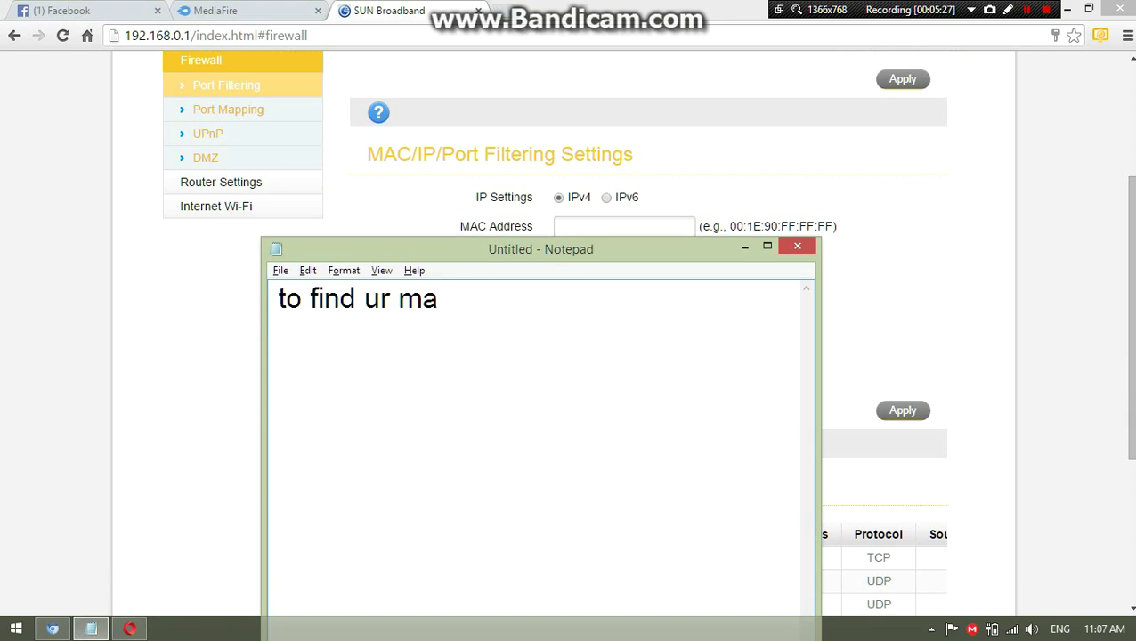
text(c addres)
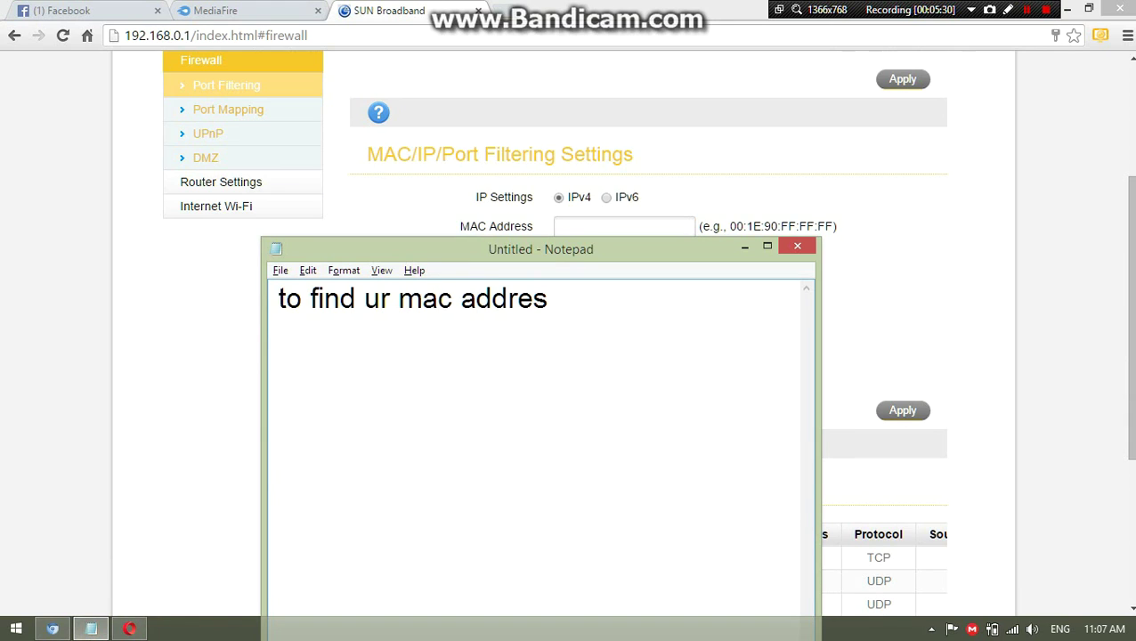
text(s go to this)
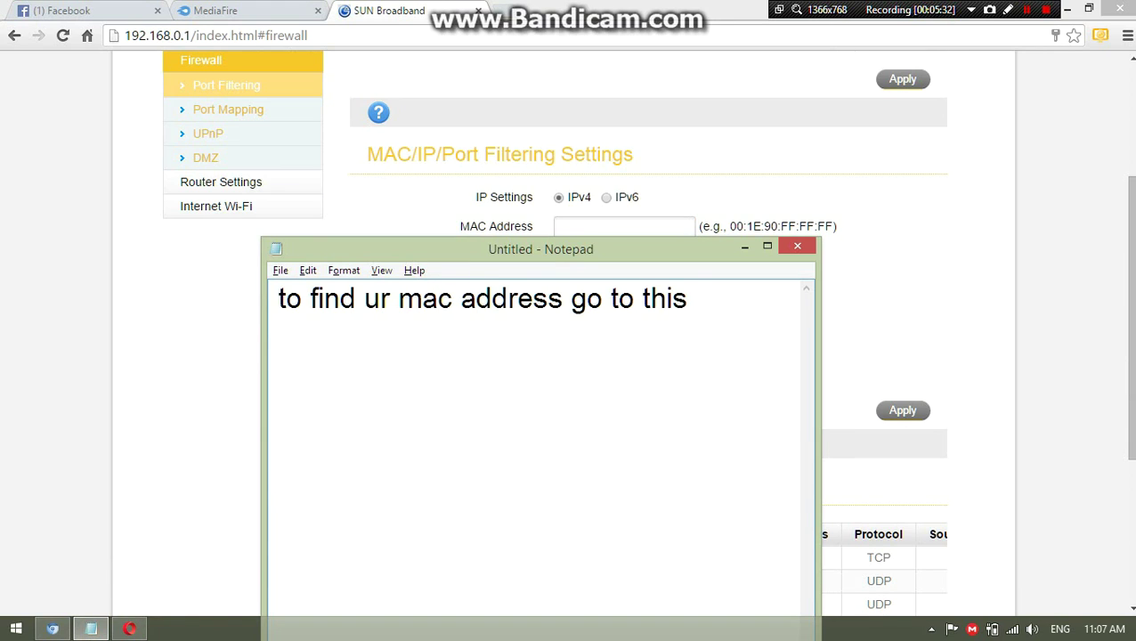
key(BackSpace)
key(BackSpace)
key(BackSpace)
key(BackSpace)
text(he home)
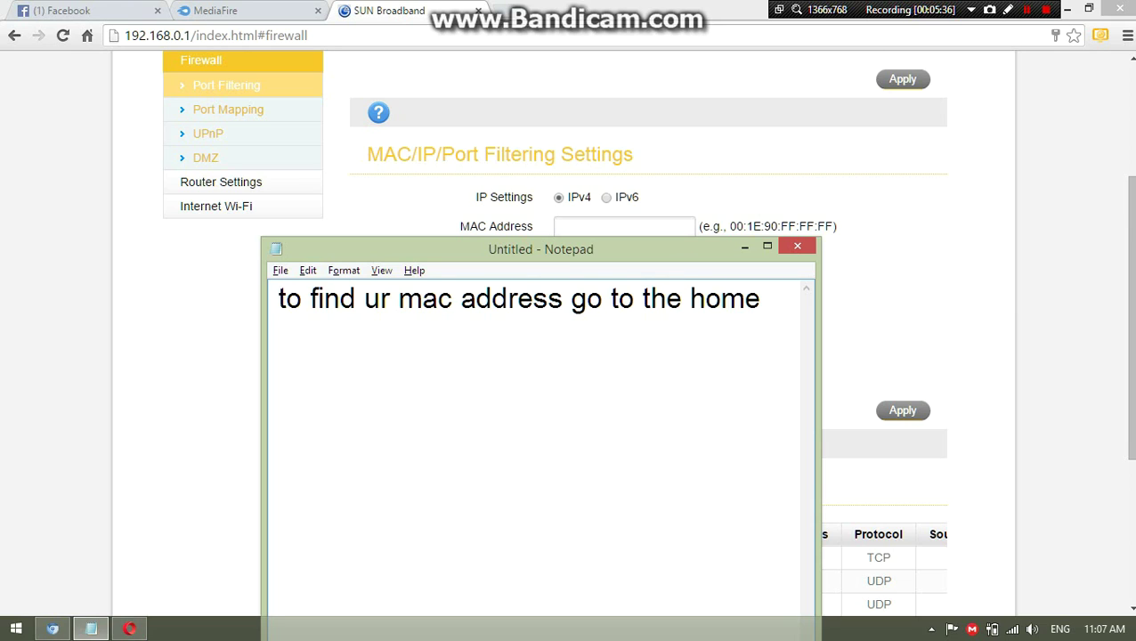
text( page)
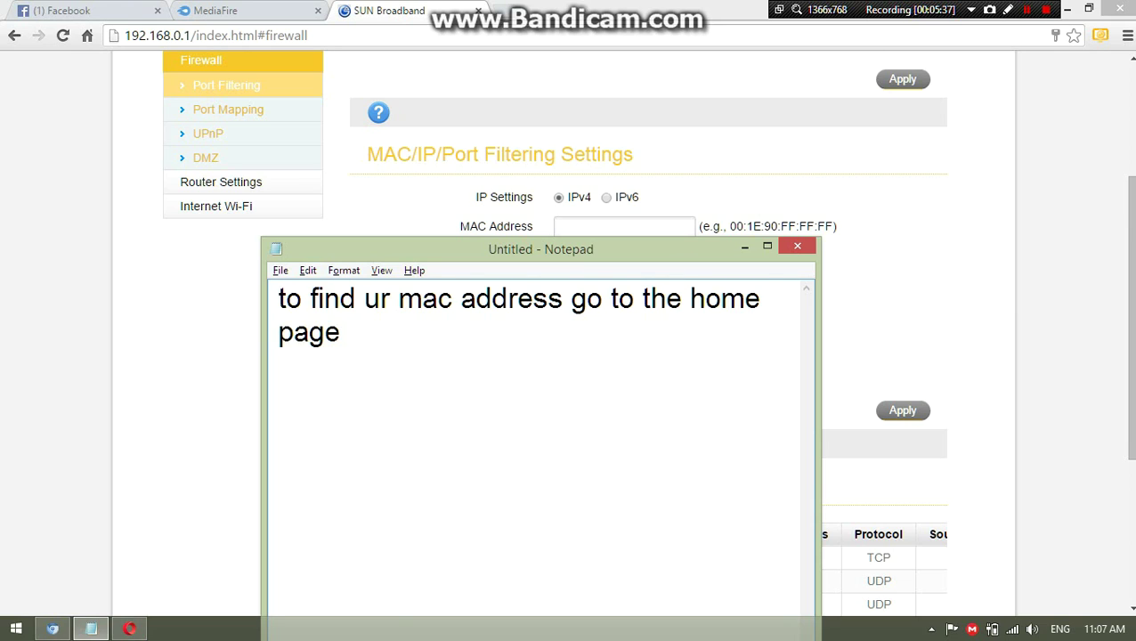
key(ctrl+a)
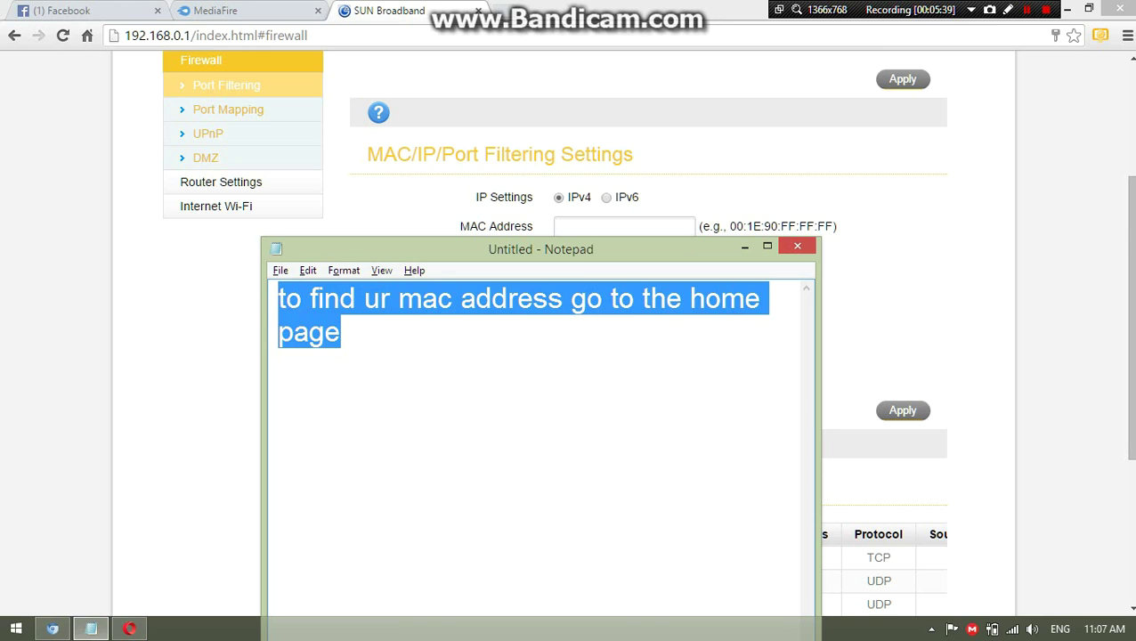
key(BackSpace)
Minimize Notepad and open the router's Home page with the Device Information table in a new browser tab
click(744, 247)
drag(1129, 267, 1128, 154)
click(229, 142)
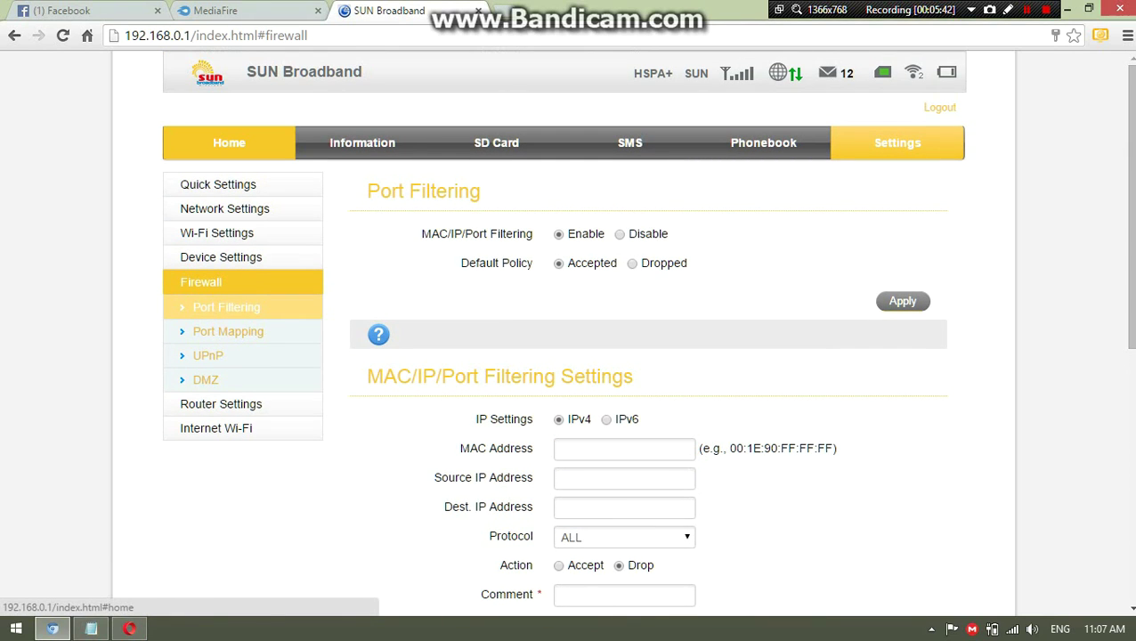
middle_click(228, 143)
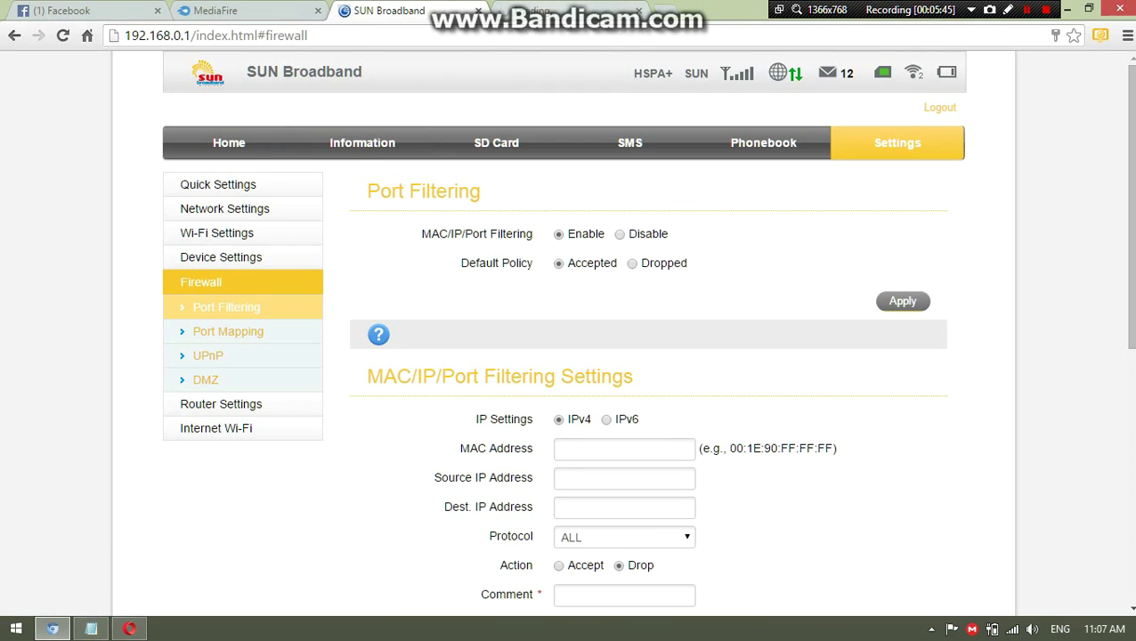
click(534, 9)
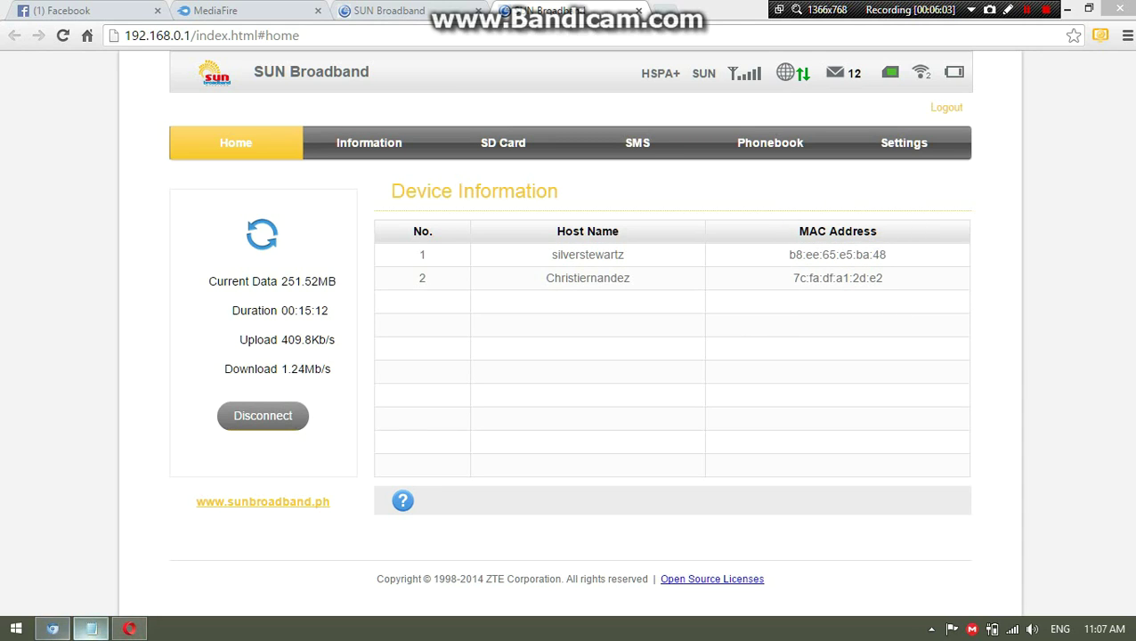
Bring Notepad over the Device Information table, write "use your address" and clear the text
click(91, 628)
text(use)
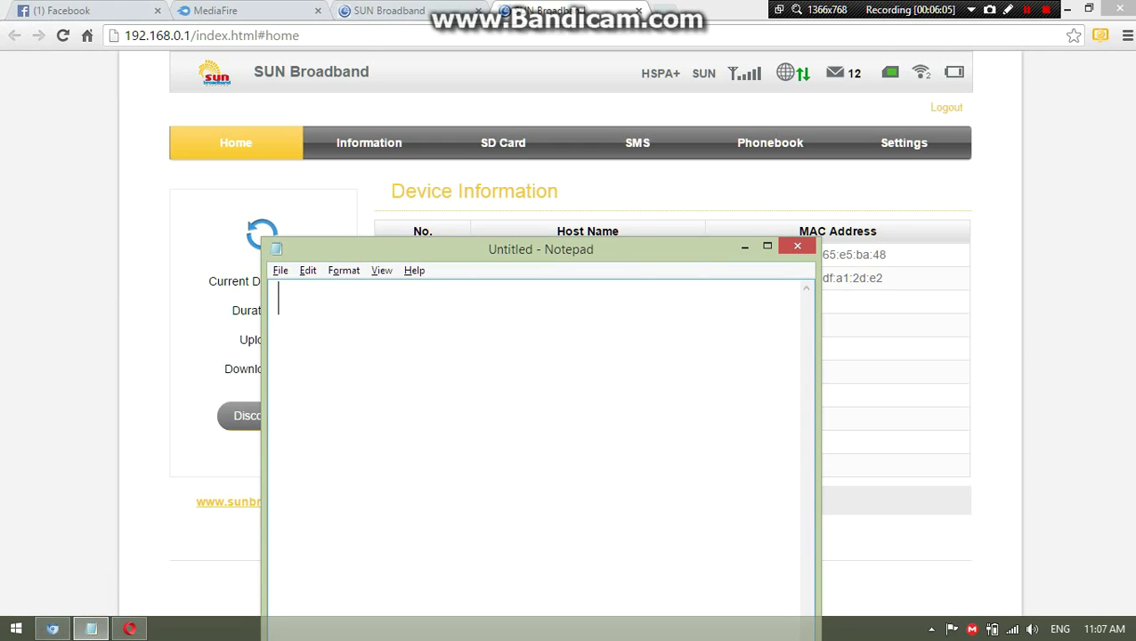
text( your )
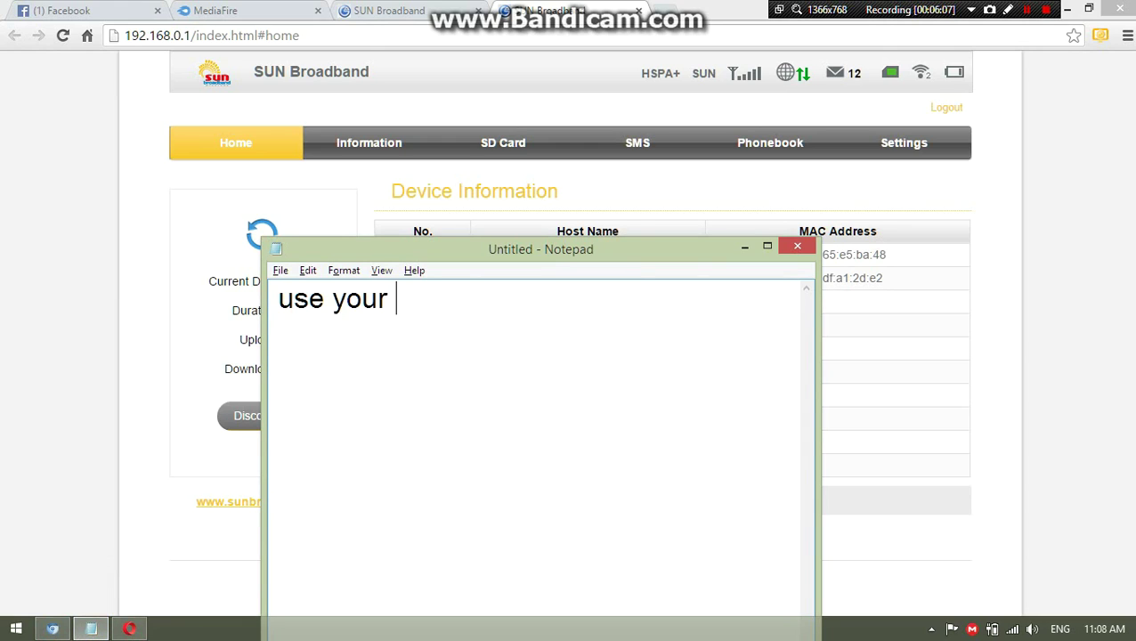
text(address)
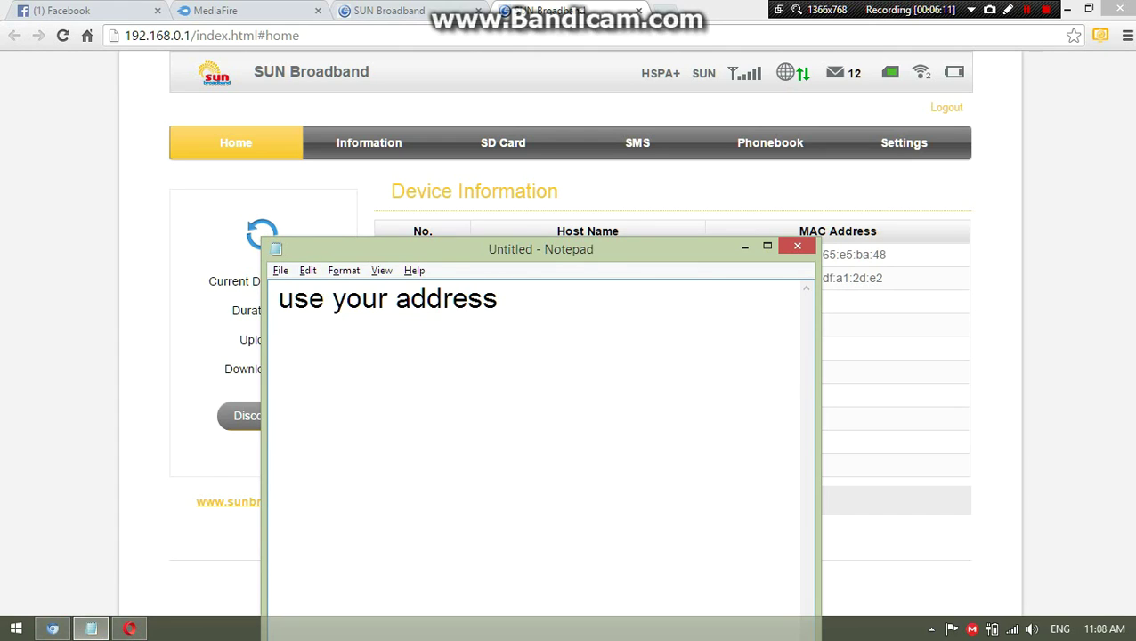
key(ctrl+a)
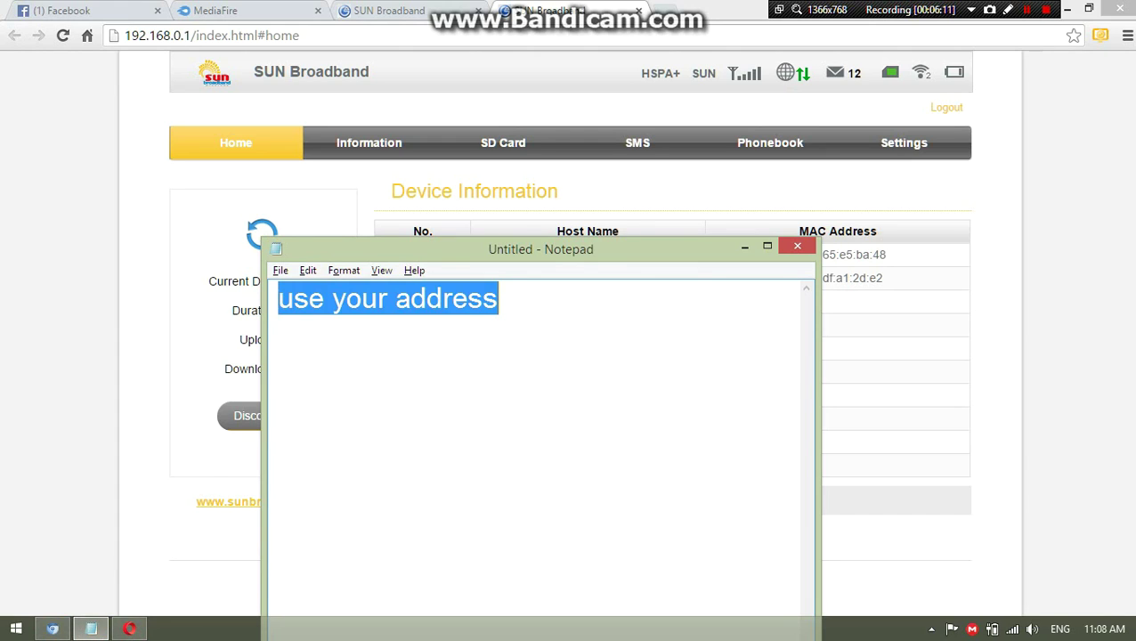
key(BackSpace)
Write the message "if u use laptop then choose it" in Notepad and clear it
text(if u use)
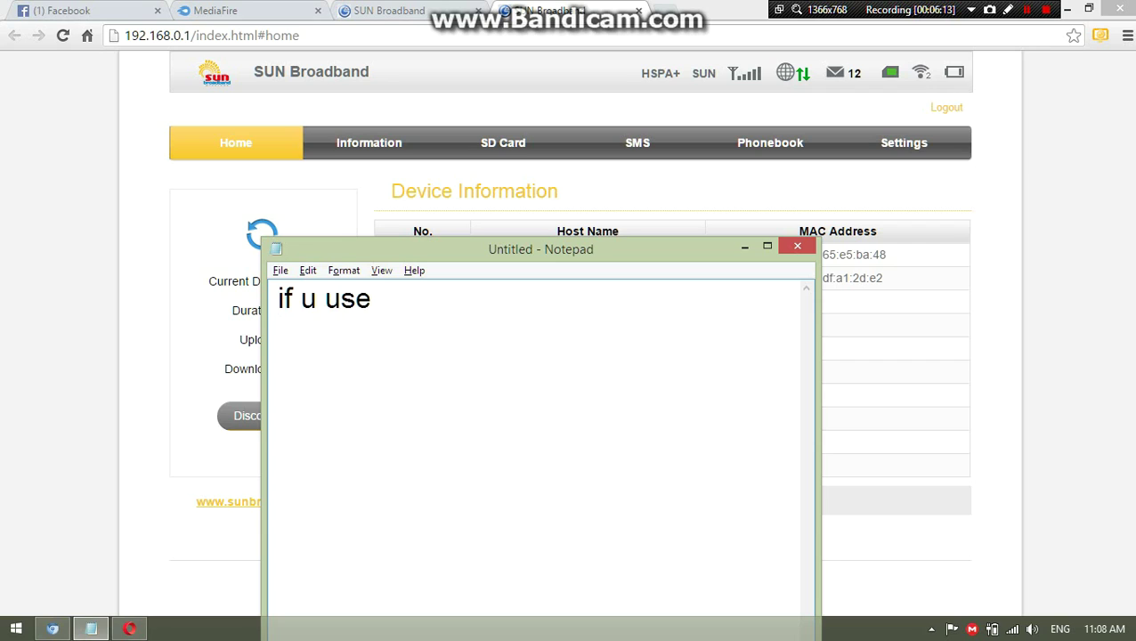
text( laptop)
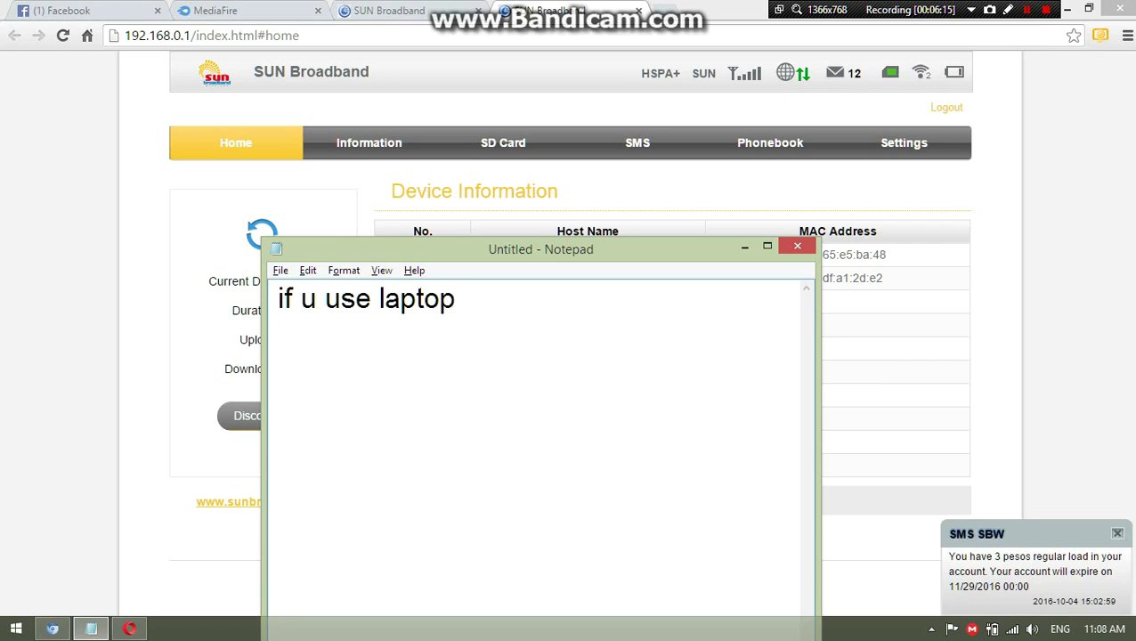
text( then choose it)
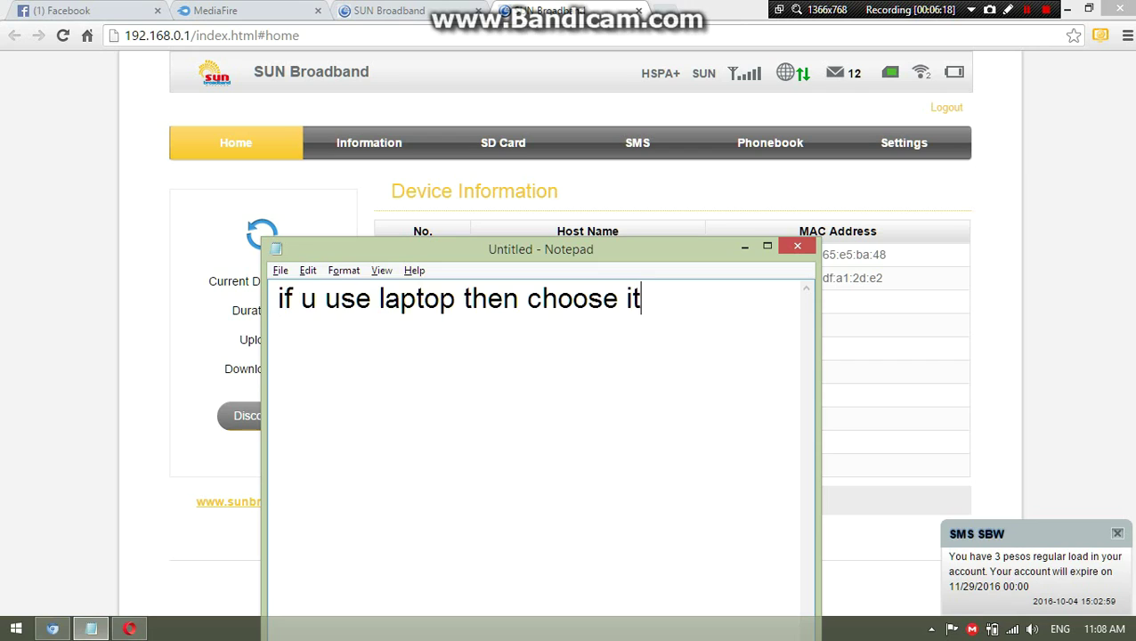
key(ctrl+a)
key(BackSpace)
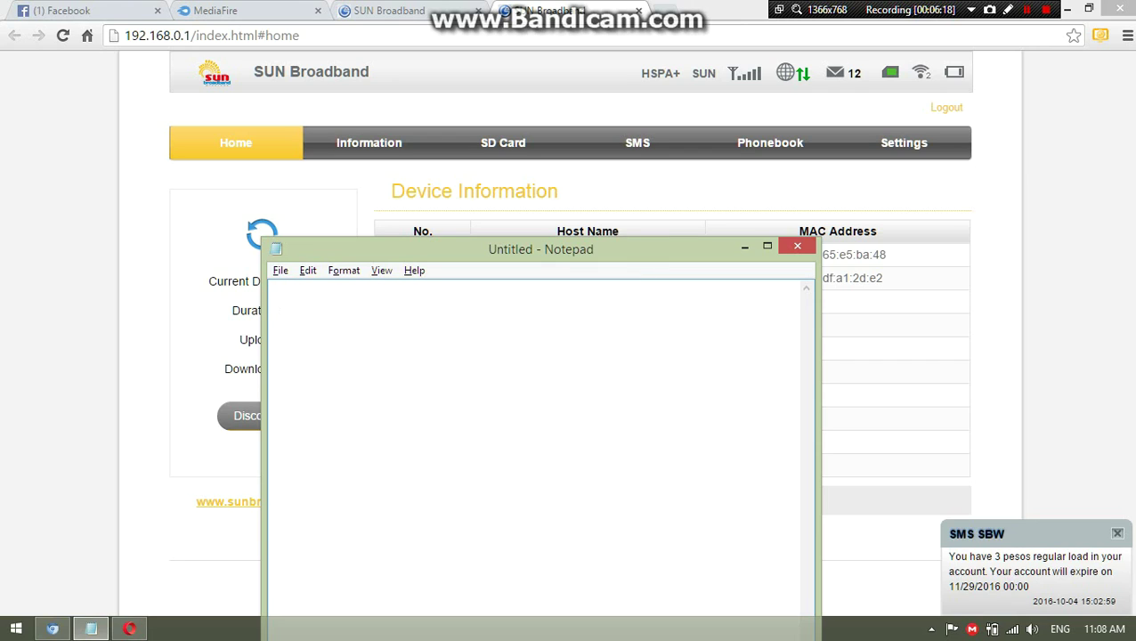
Write the message "if u use phone then u choose i" in Notepad and clear it
text(if u use )
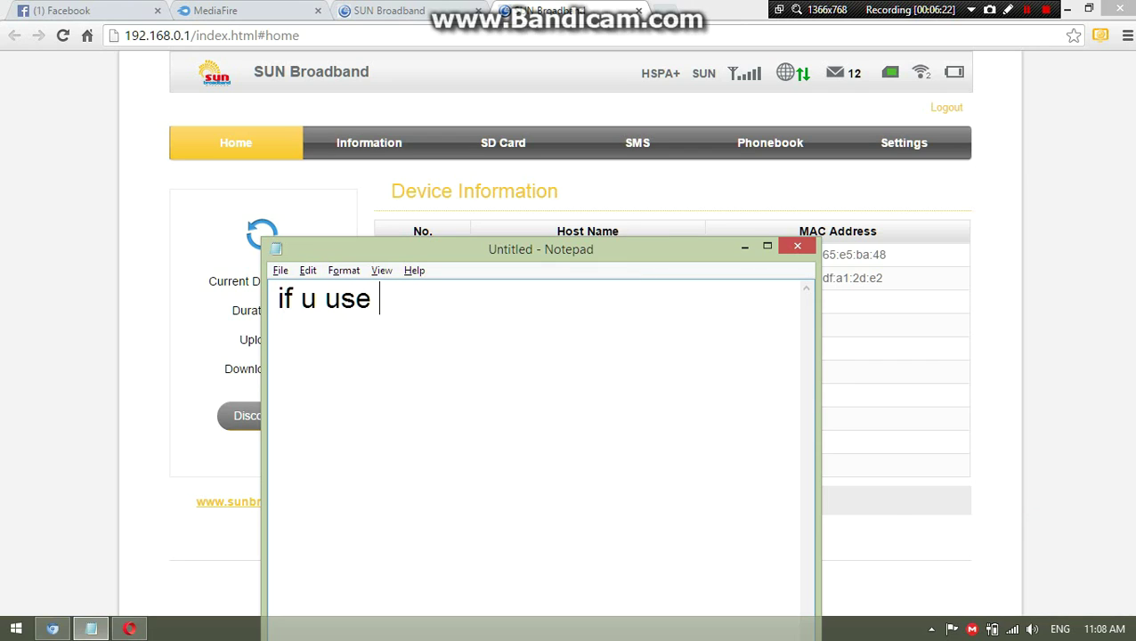
text(phone)
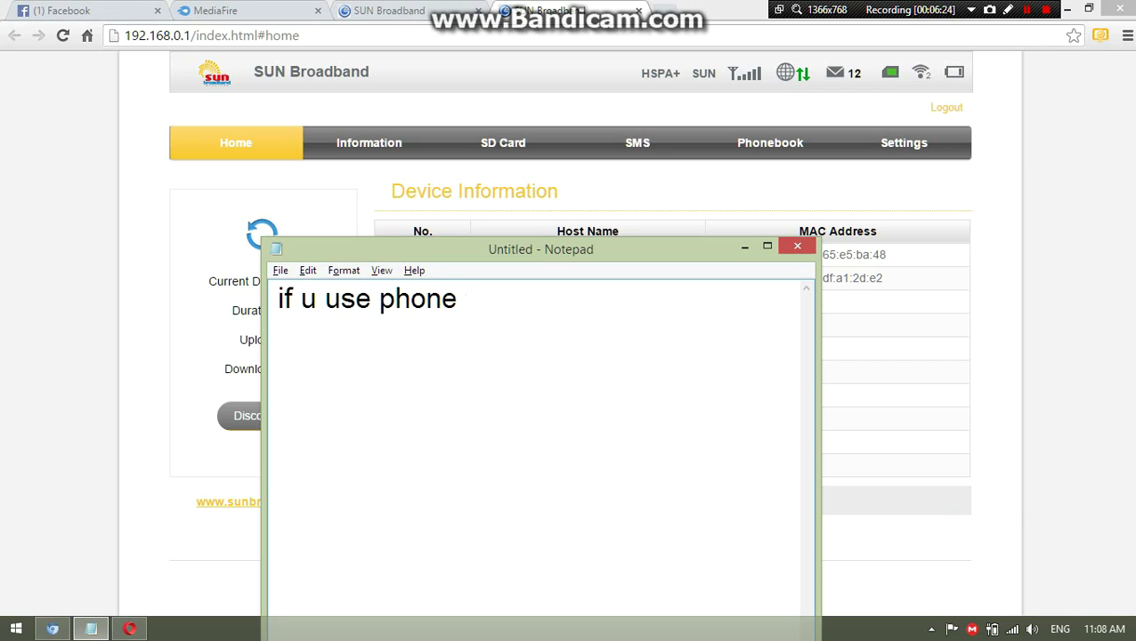
text( then u)
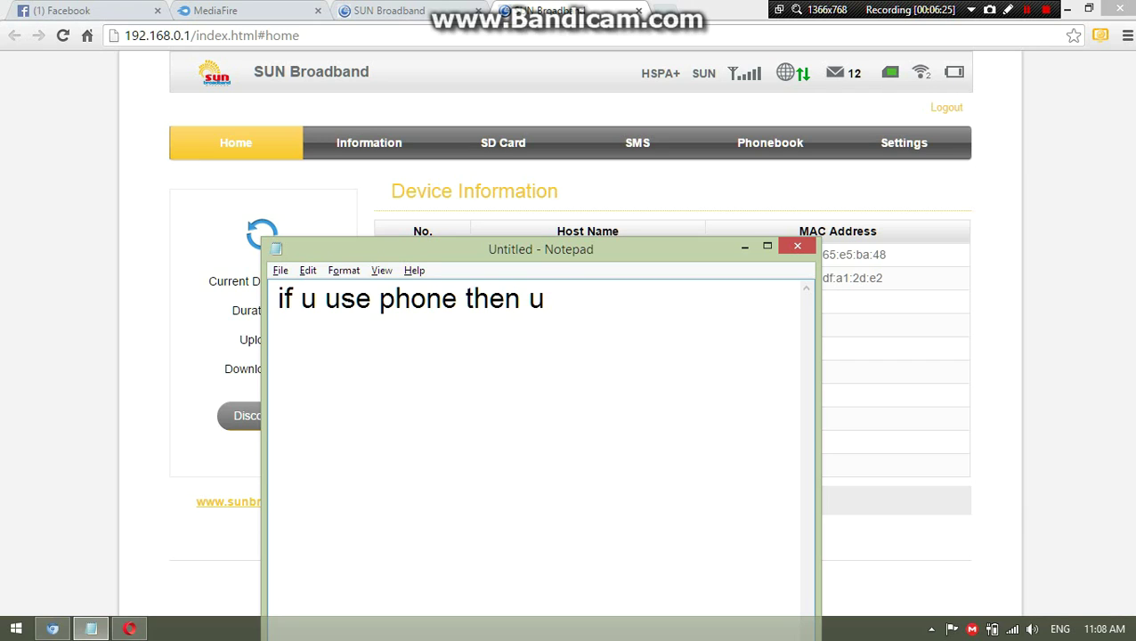
text( choose)
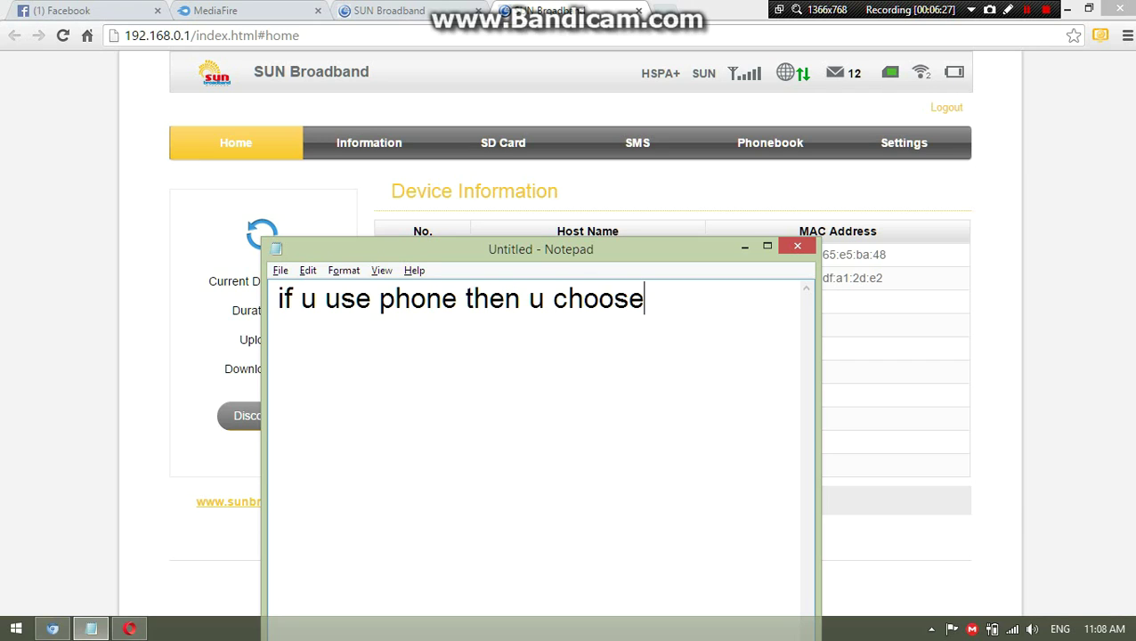
text( i)
key(ctrl+a)
key(BackSpace)
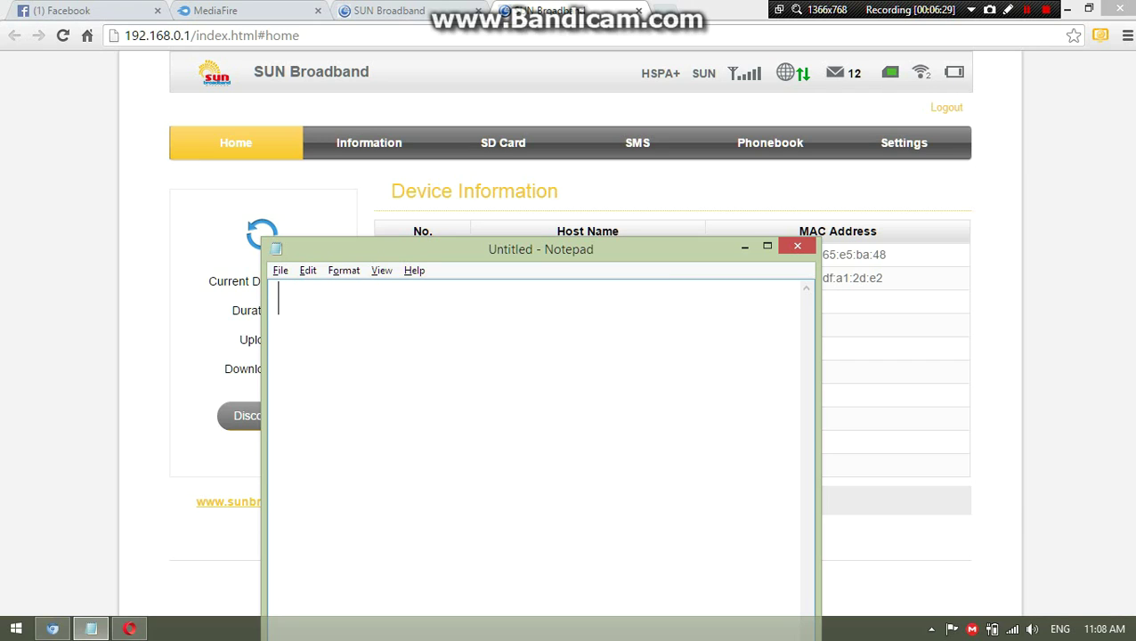
Write "copy the mac address" in Notepad, clear it and minimize the window to uncover the Device Information table
text(copy)
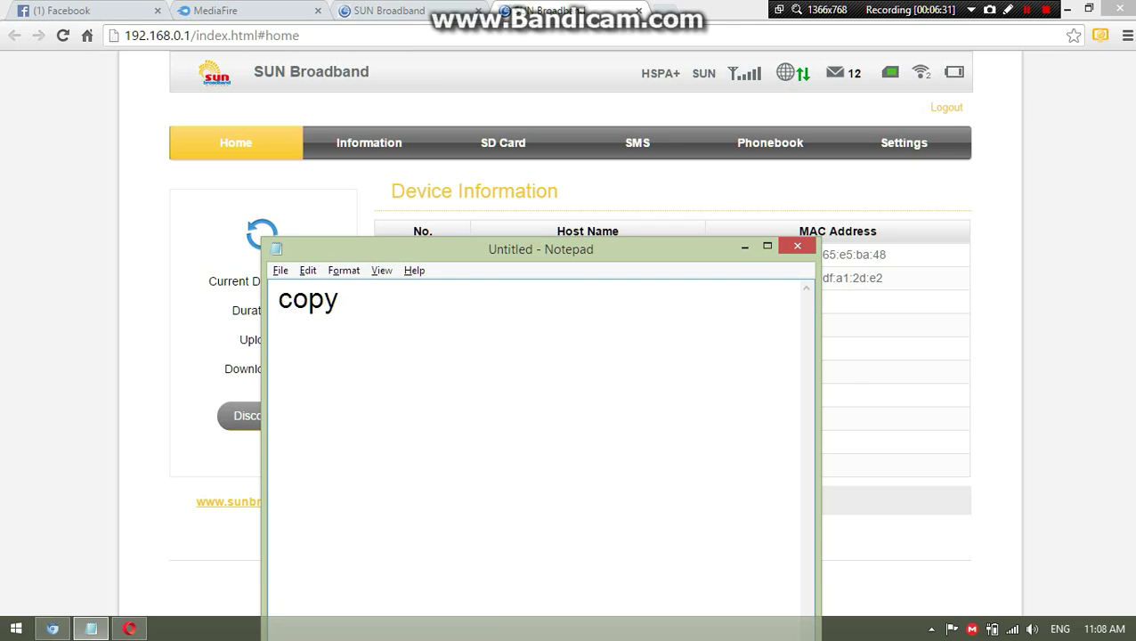
text( the mac adder)
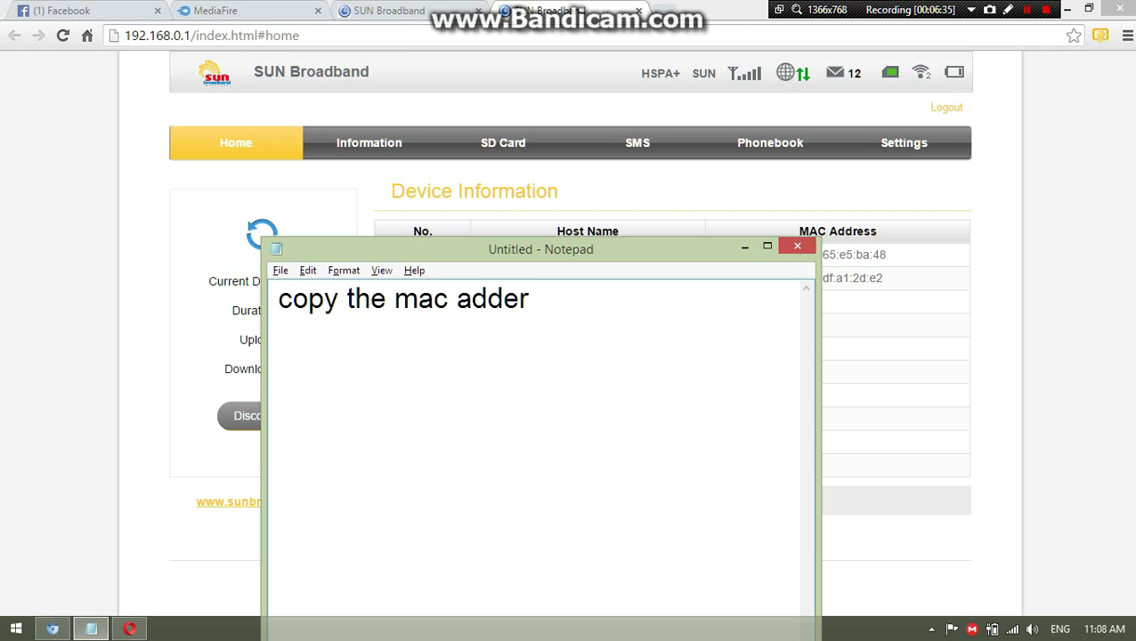
key(BackSpace)
key(BackSpace)
text(ress)
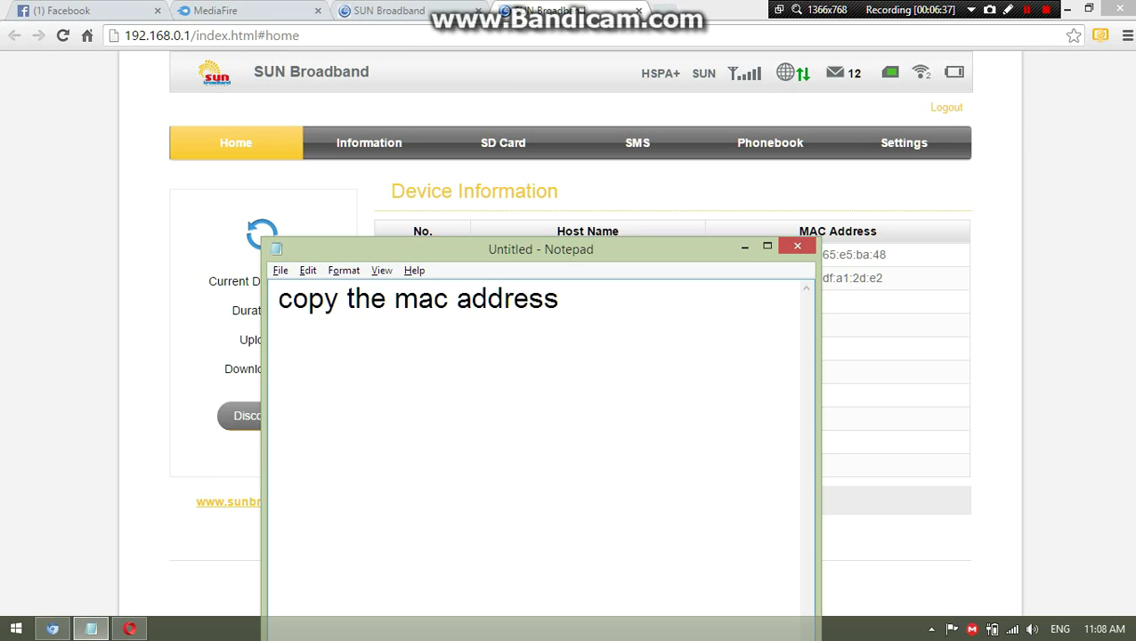
key(ctrl+a)
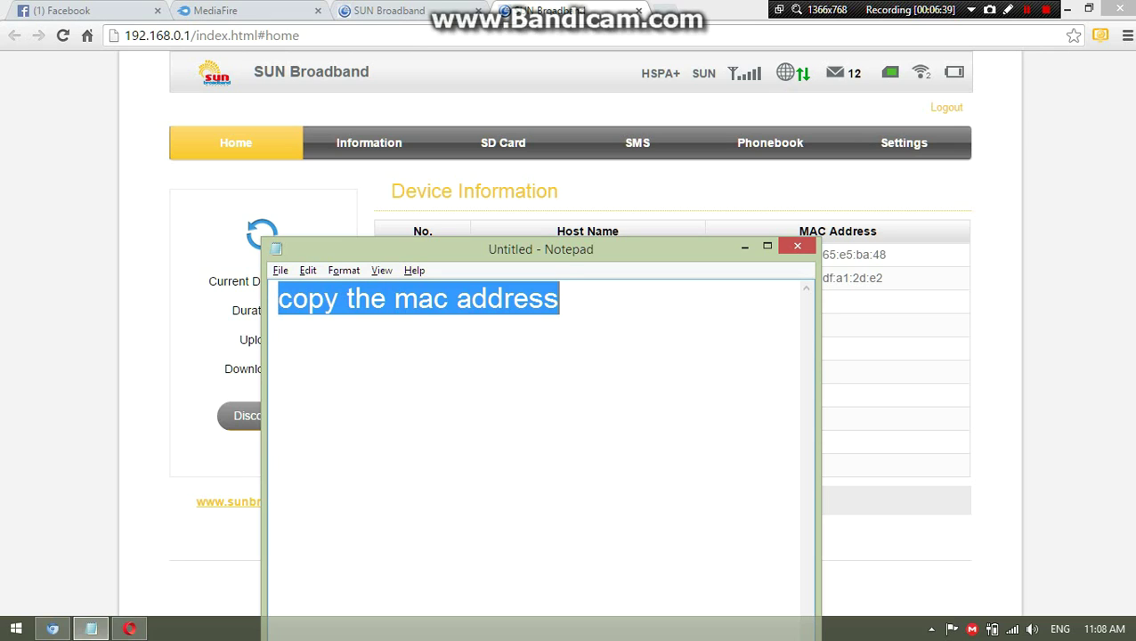
key(BackSpace)
click(744, 246)
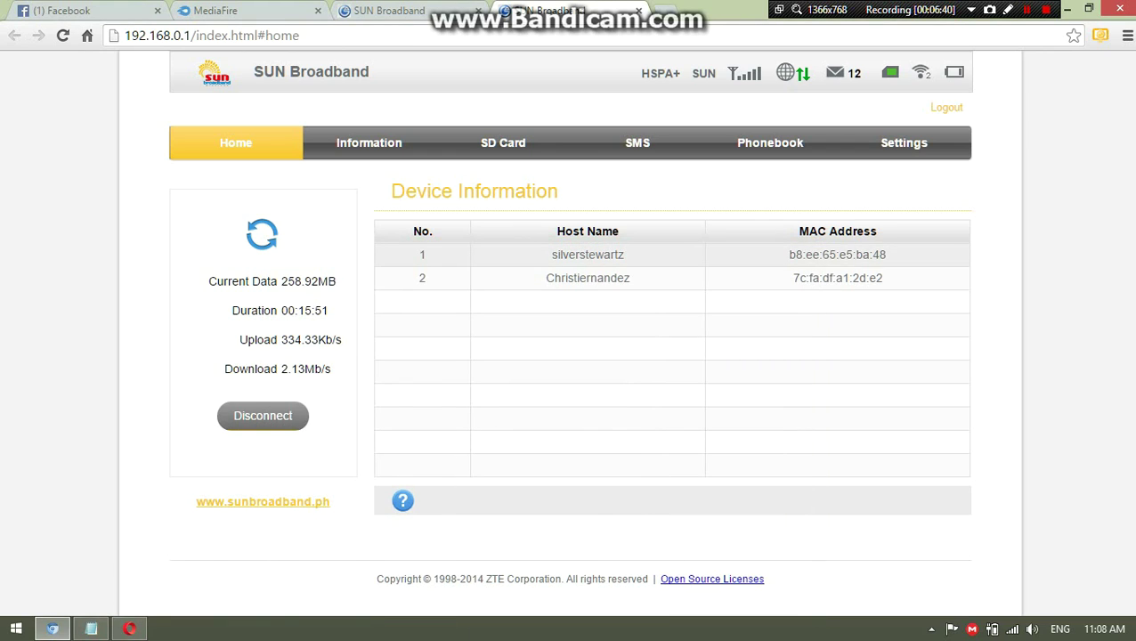
Highlight the first device's row and MAC address in the Device Information table and close that browser tab
drag(788, 255, 415, 255)
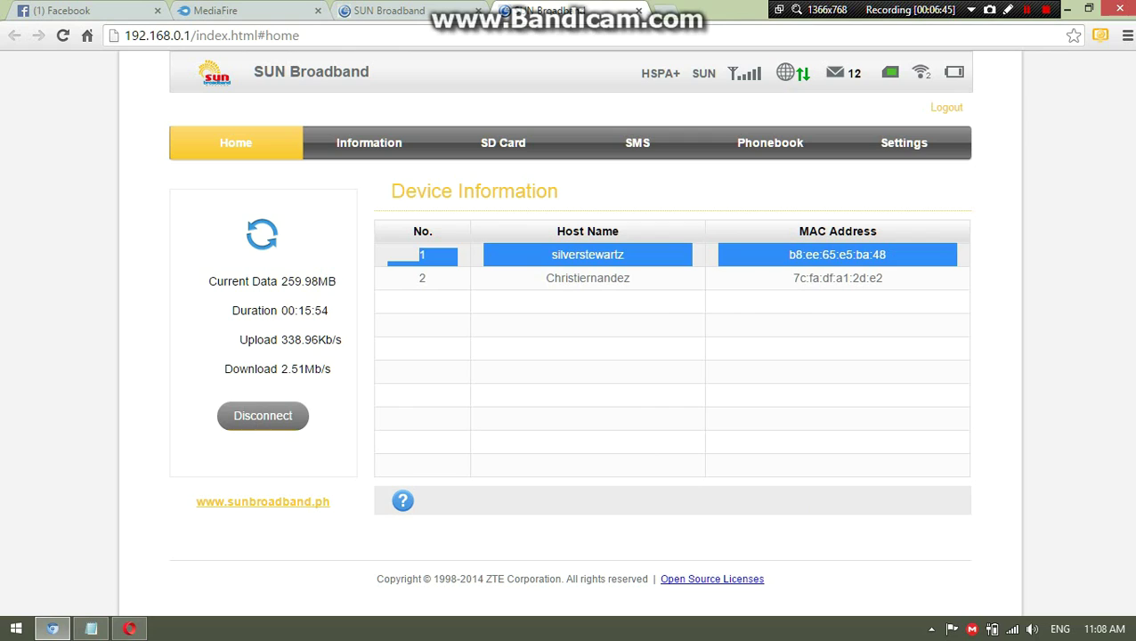
mouse_move(887, 254)
mouse_down()
mouse_move(786, 254)
mouse_move(886, 255)
mouse_up()
click(786, 254)
click(886, 254)
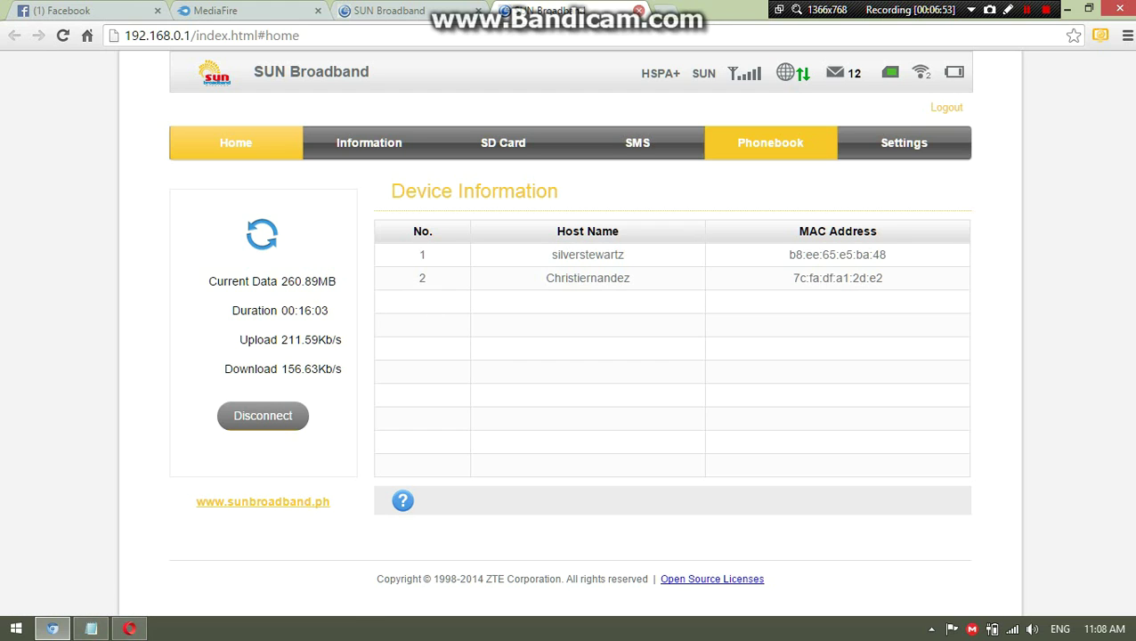
click(639, 11)
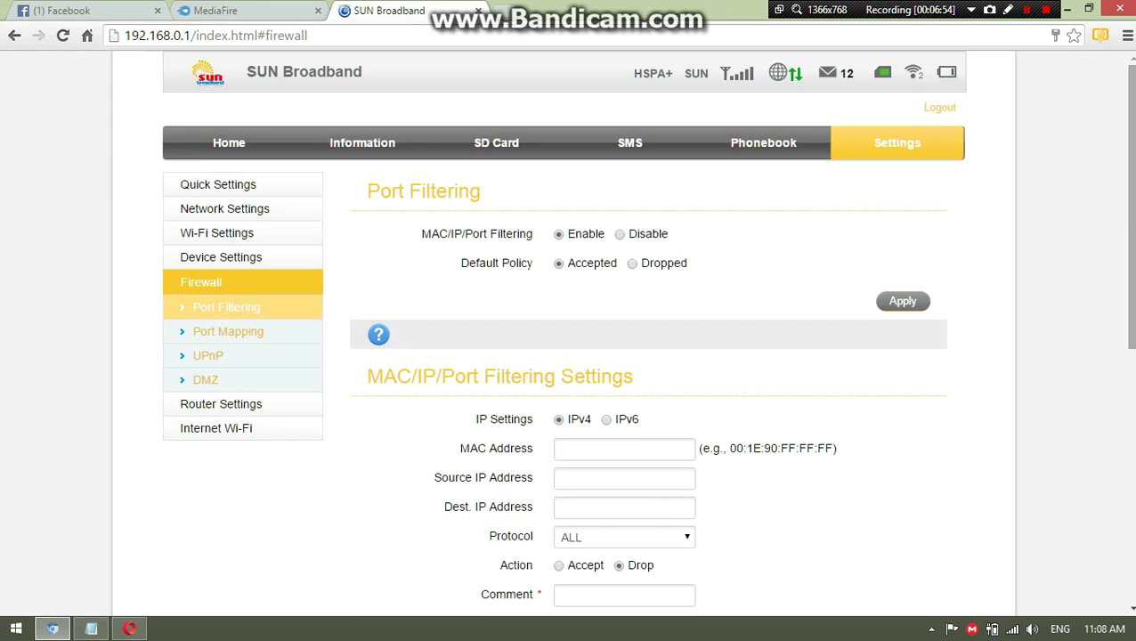
Write "Put it here" in the MAC Address field of the MAC/IP/Port Filtering Settings and clear it
drag(1131, 207, 1130, 318)
click(559, 222)
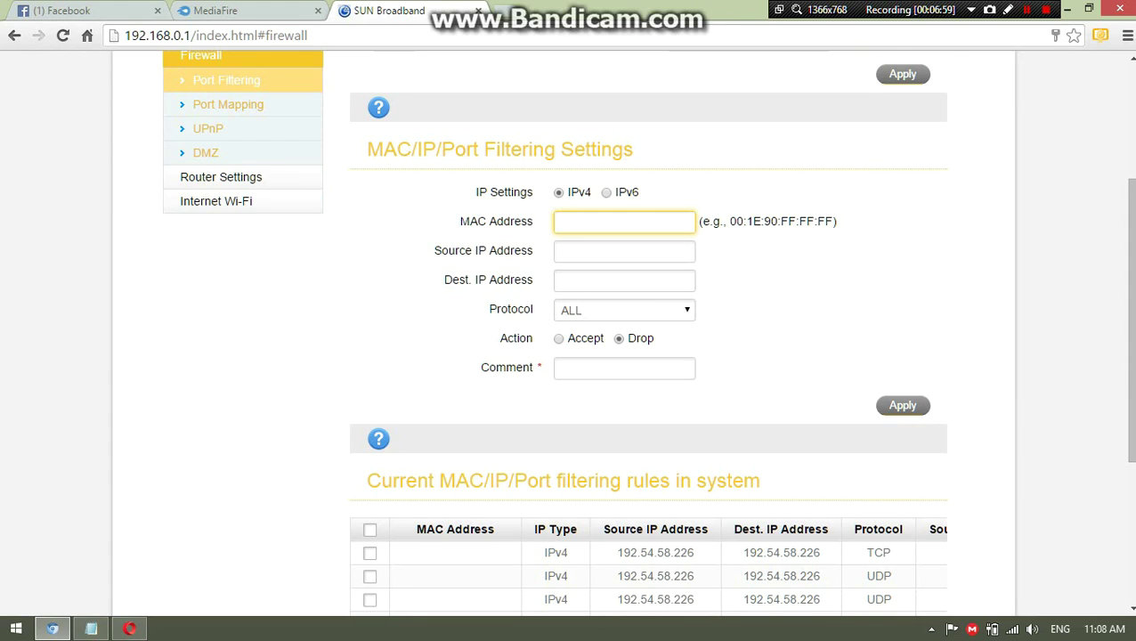
text(Put it here)
key(ctrl+a)
key(BackSpace)
Write "now the source" in the Source IP Address field and erase the text
scroll(646, 331, down, 1)
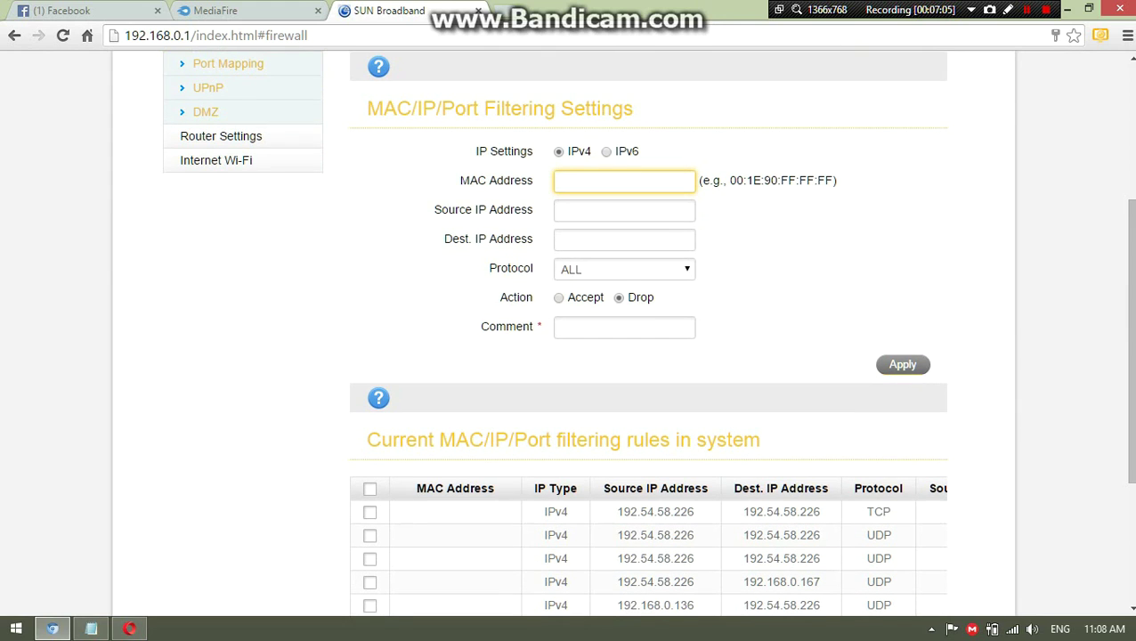
click(623, 210)
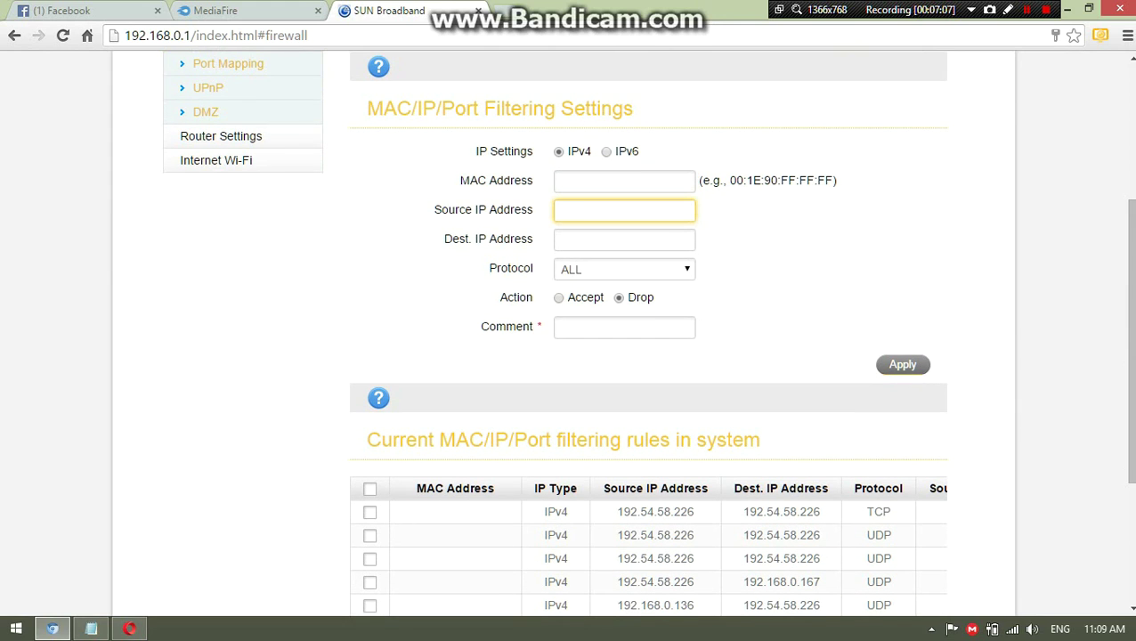
text(now the source)
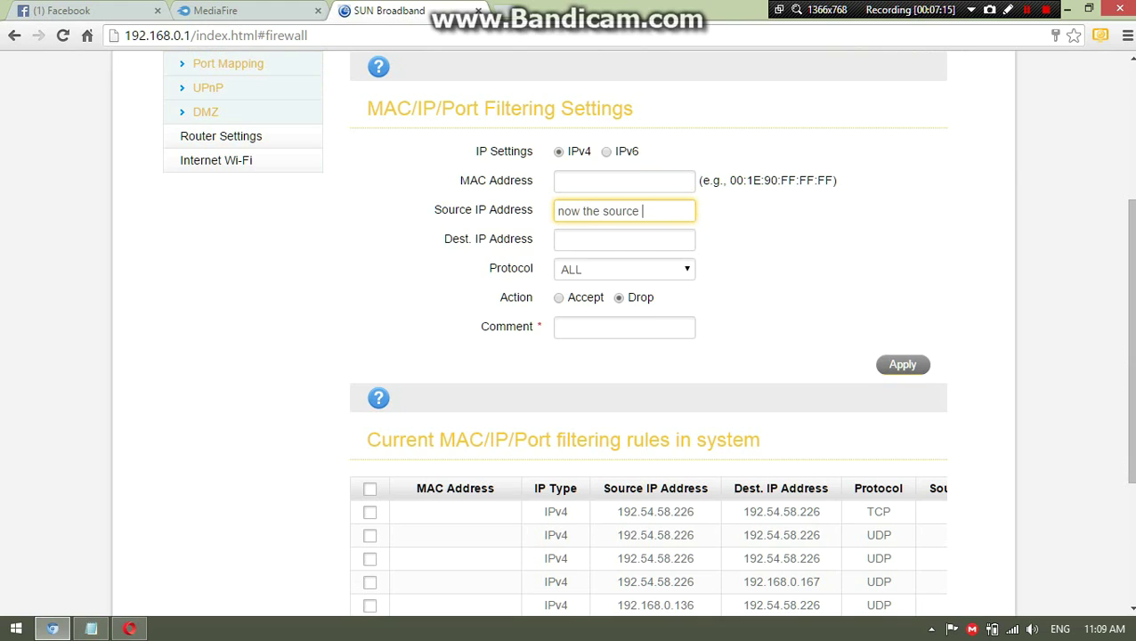
key(BackSpace)
key(BackSpace)
key(BackSpace)
key(BackSpace)
key(BackSpace)
key(BackSpace)
key(BackSpace)
key(BackSpace)
key(BackSpace)
key(BackSpace)
key(BackSpace)
key(BackSpace)
key(BackSpace)
key(BackSpace)
key(BackSpace)
Bring up Notepad, write "go to google and search what is my ip address" and minimize the window
key(alt+Tab)
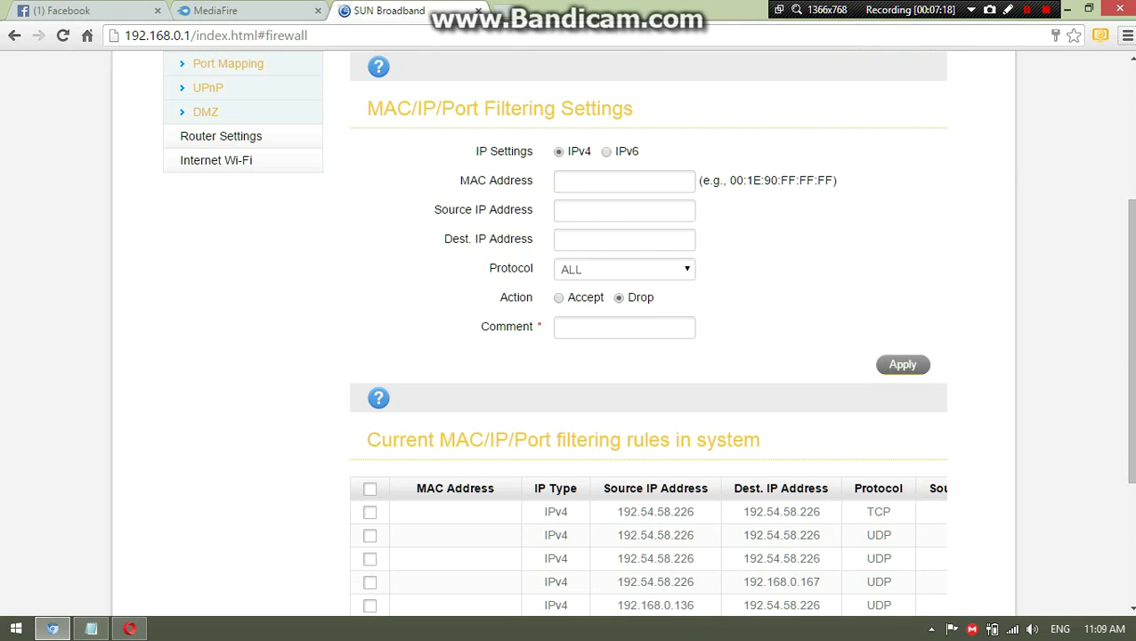
click(91, 629)
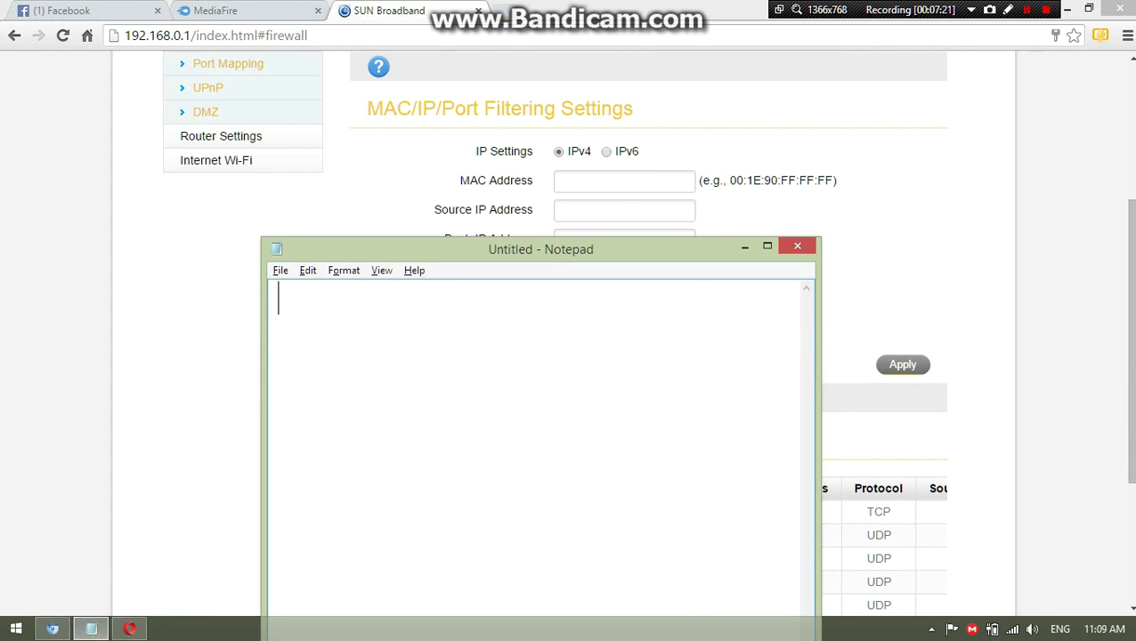
text(go to)
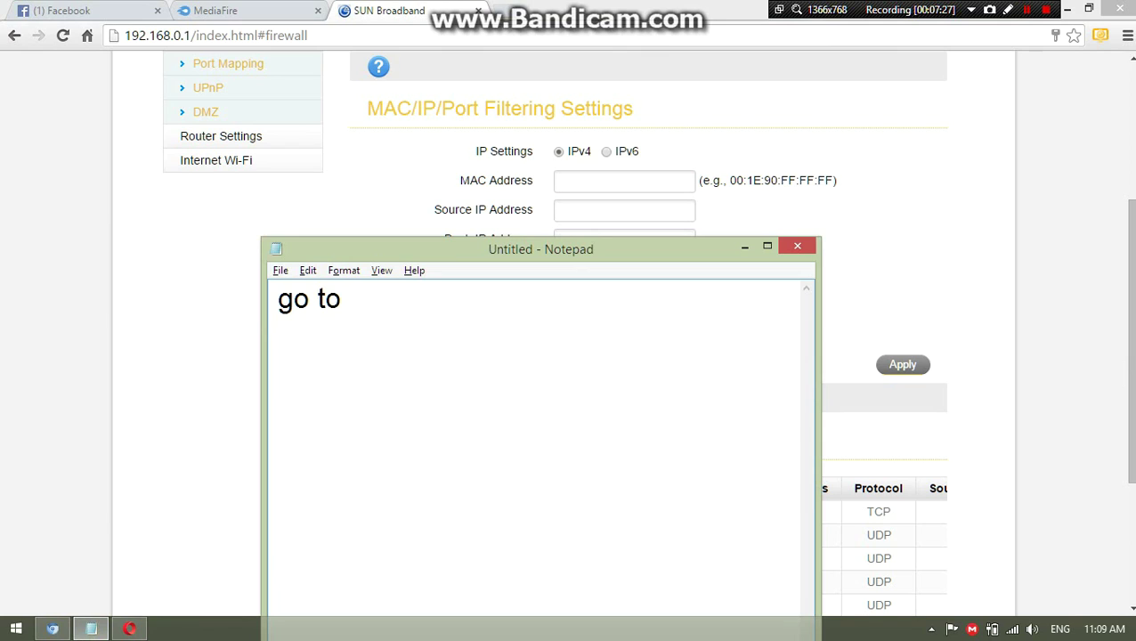
text( google and)
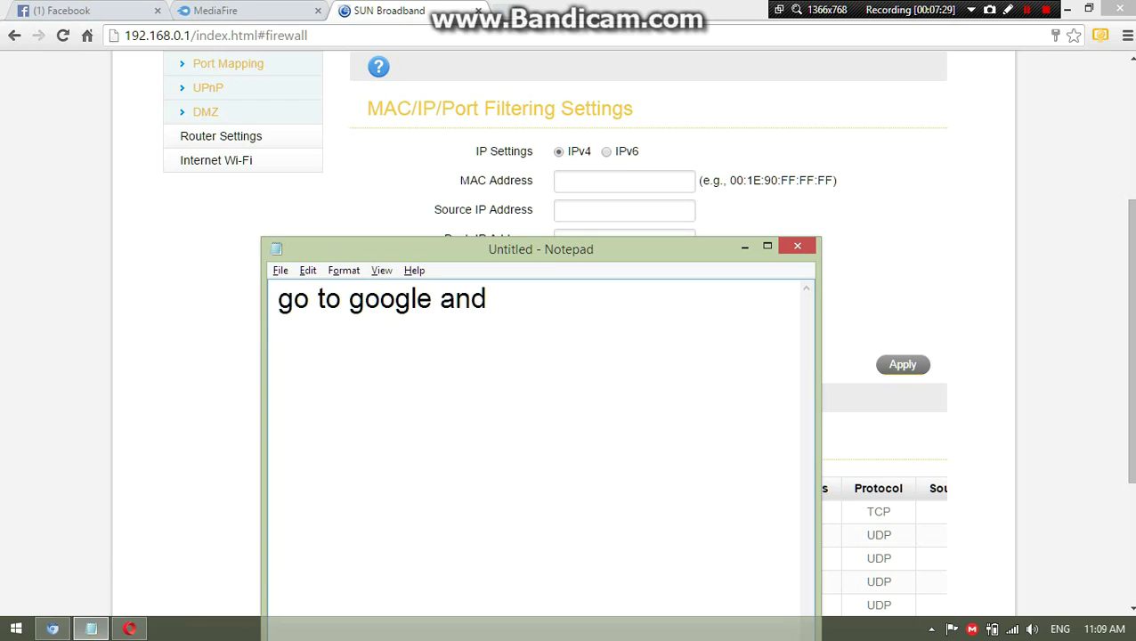
text( search what )
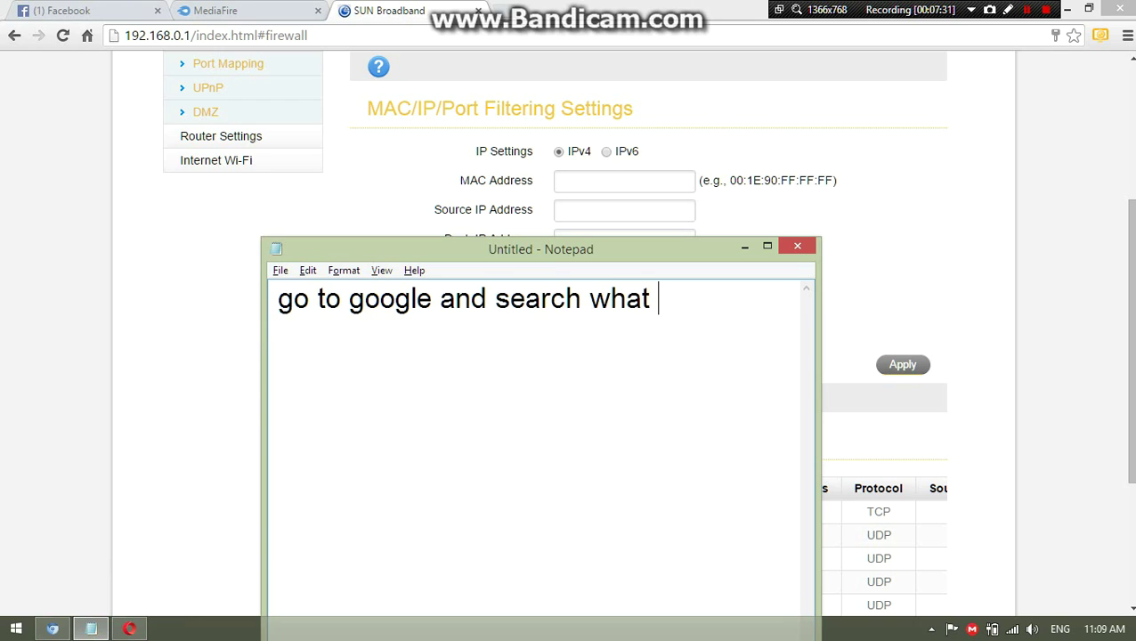
text(is my ip)
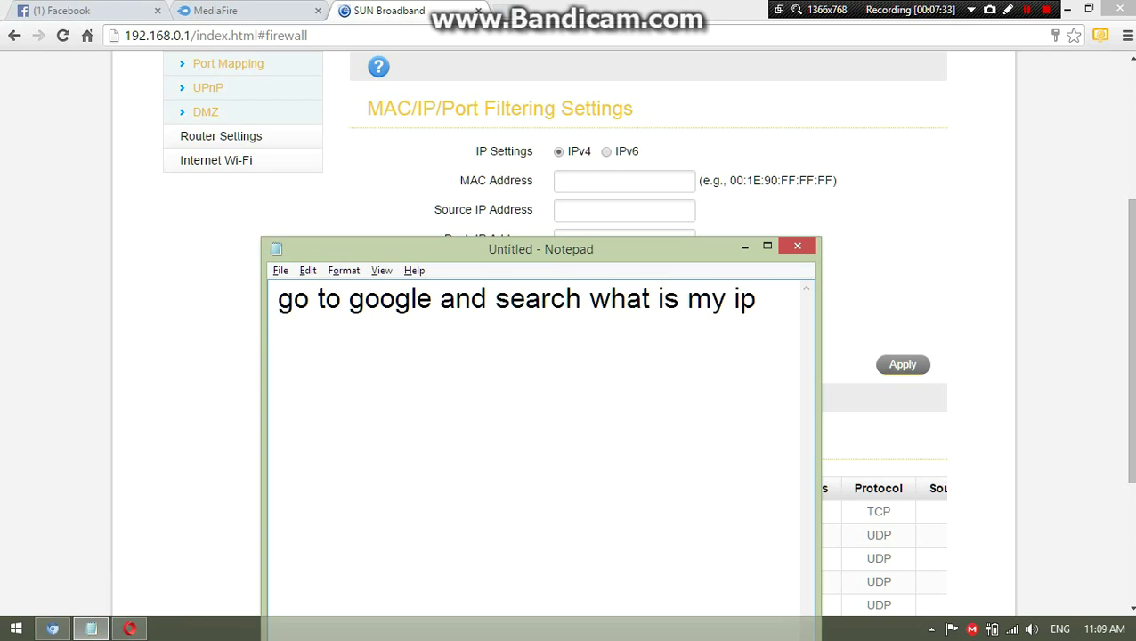
text( address)
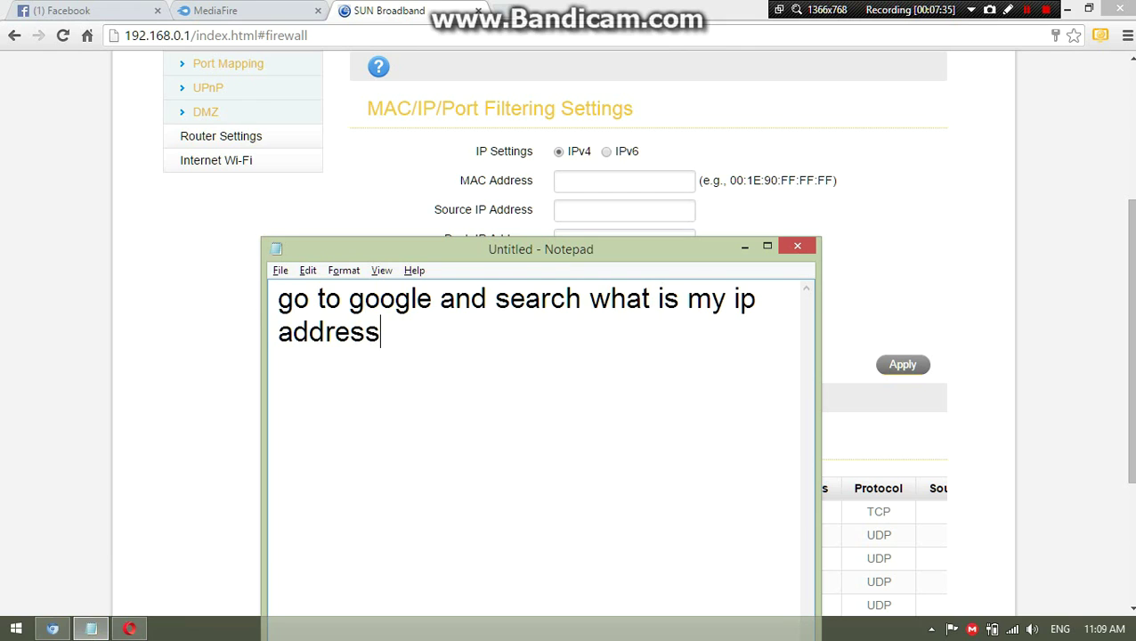
click(744, 247)
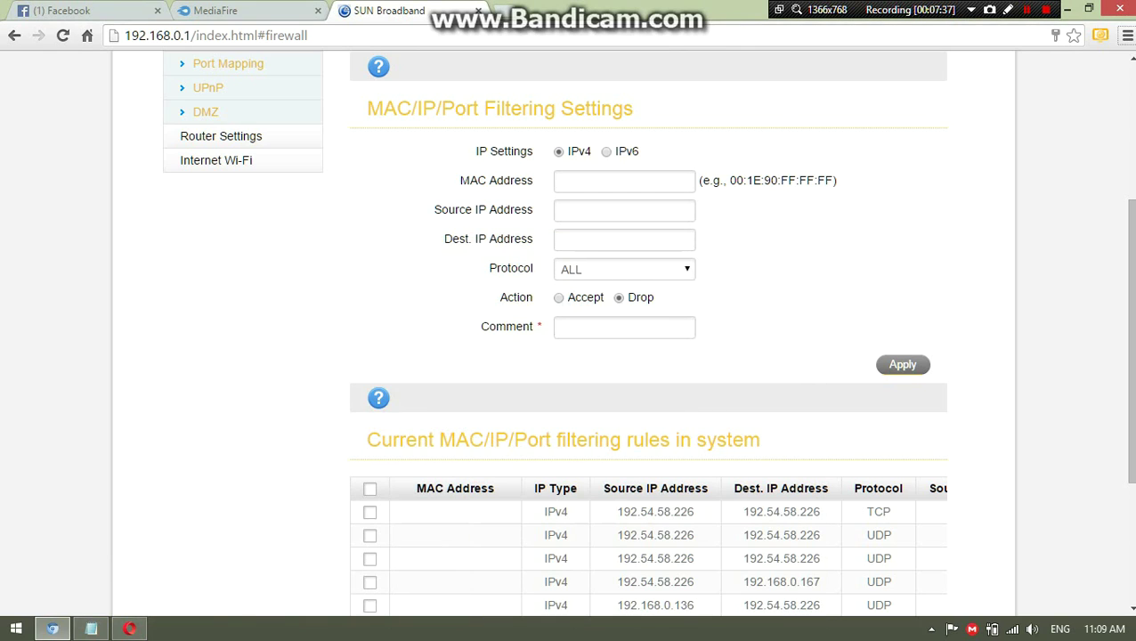
Search the web for "what is my ip address" in a new browser tab
key(ctrl+t)
text(what is m)
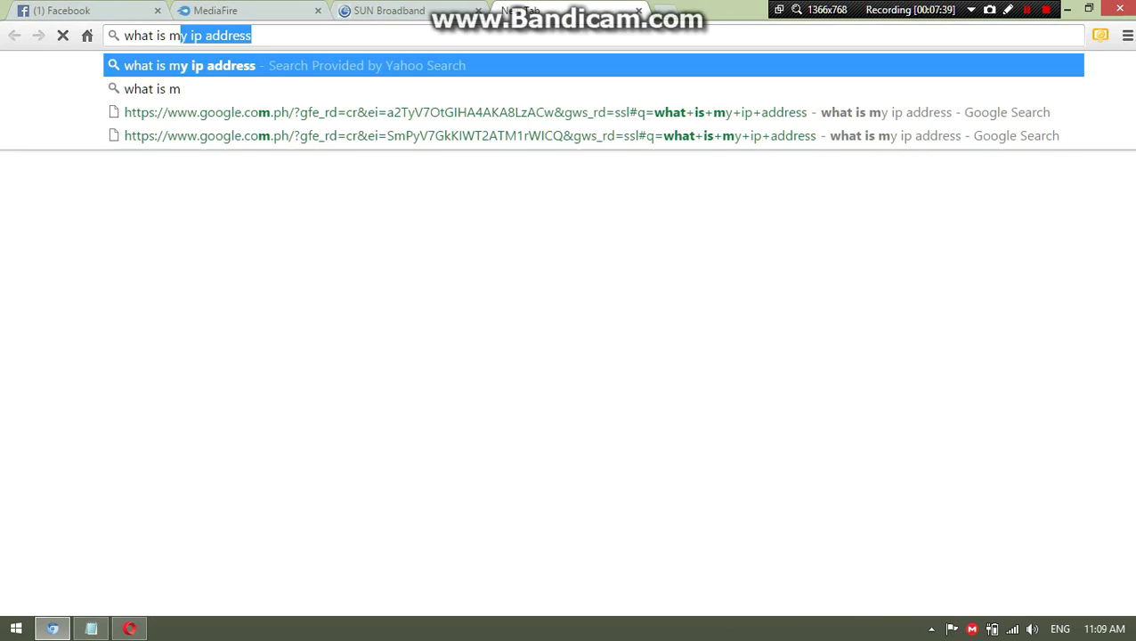
key(Return)
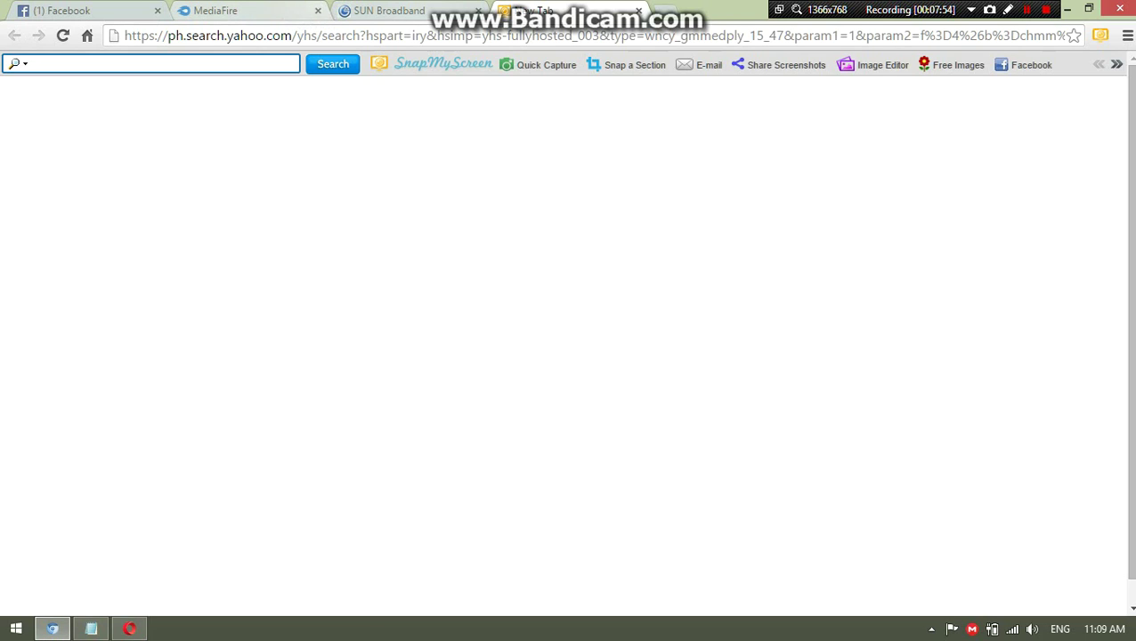
Replace the search page's address with google.com and load it
click(482, 36)
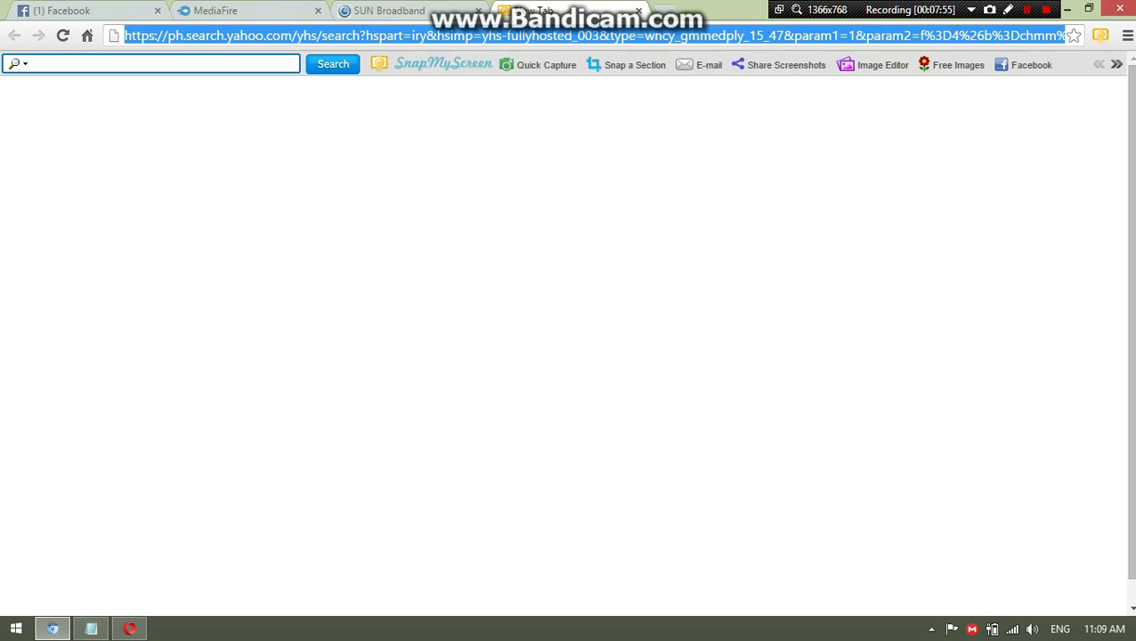
text(google.com)
key(Return)
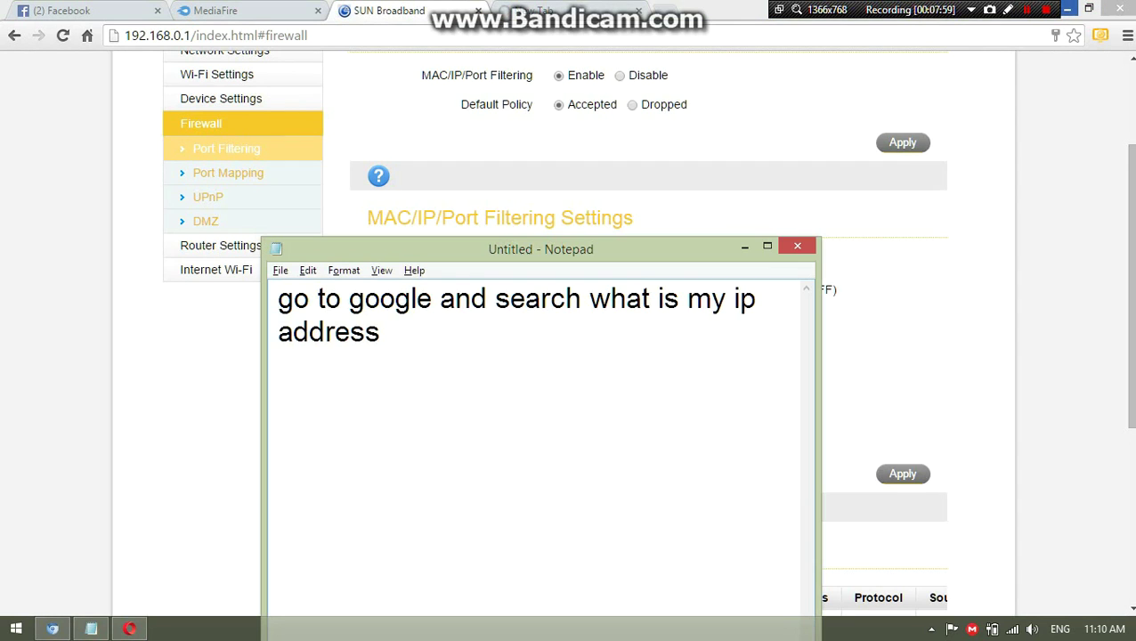
Replace the Notepad text with "copy ur address above like this th" and minimize the window to uncover the filtering settings
drag(380, 332, 271, 294)
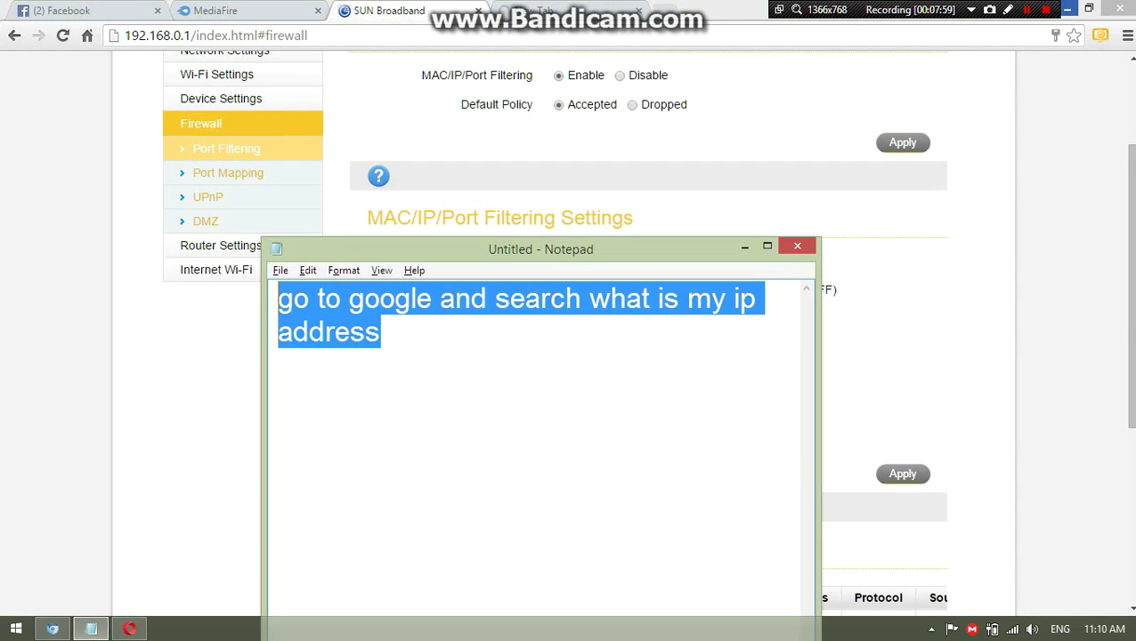
text(copy )
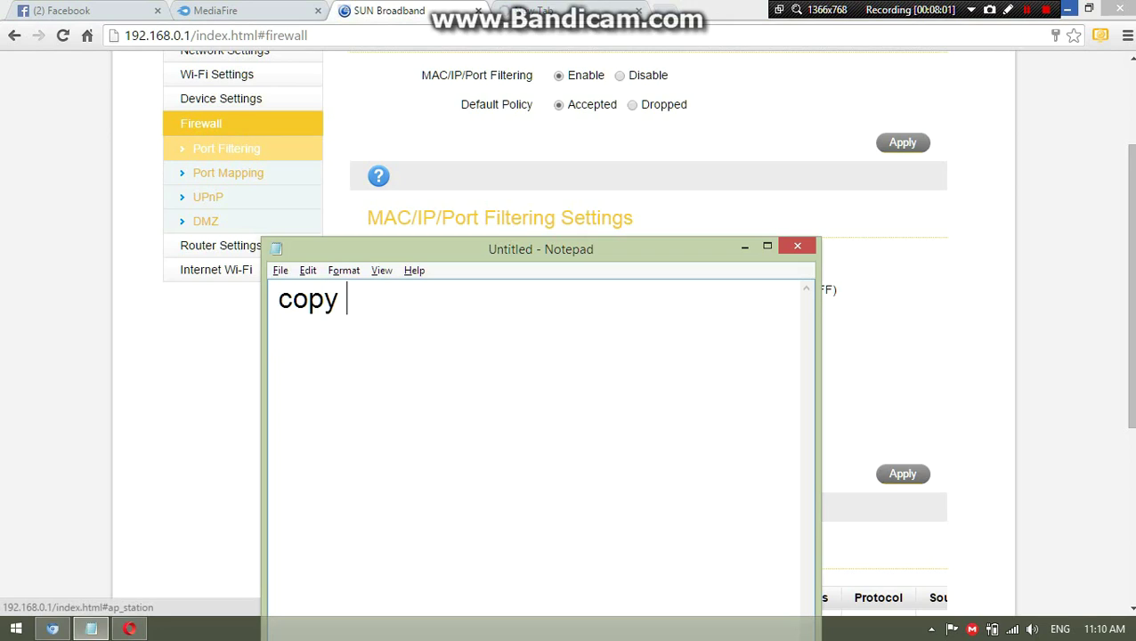
text(ur a)
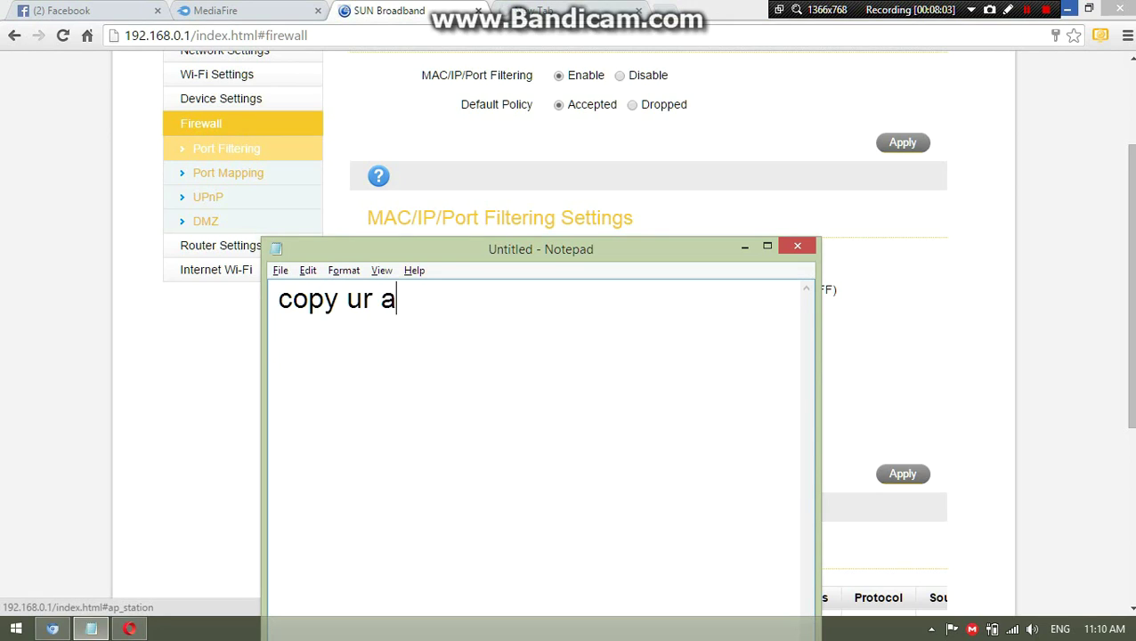
text(ddress )
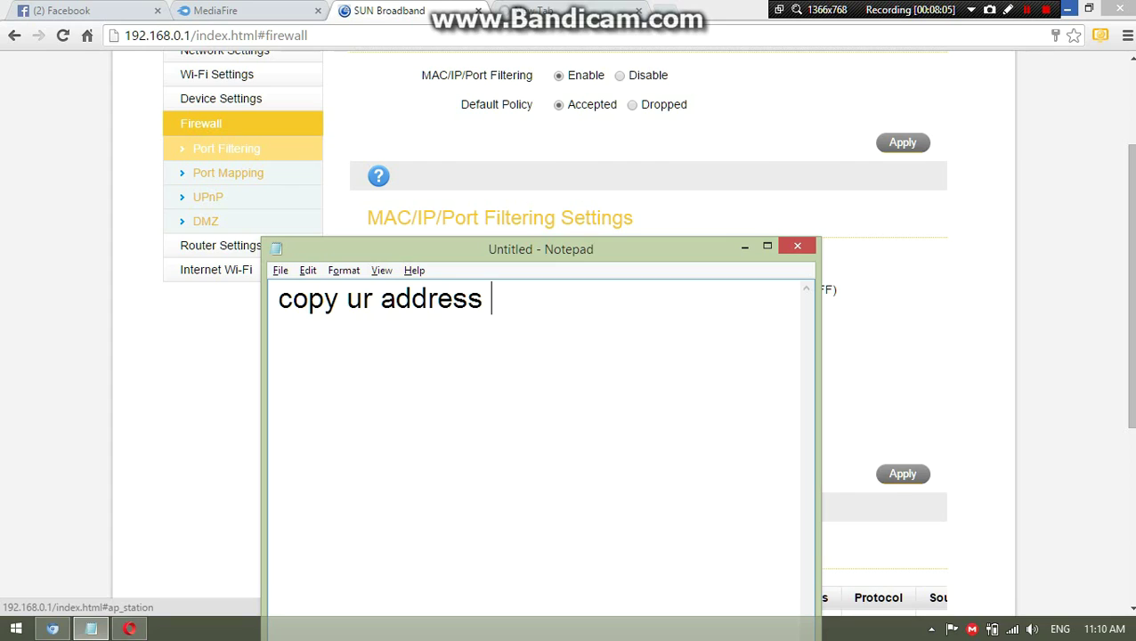
text(above)
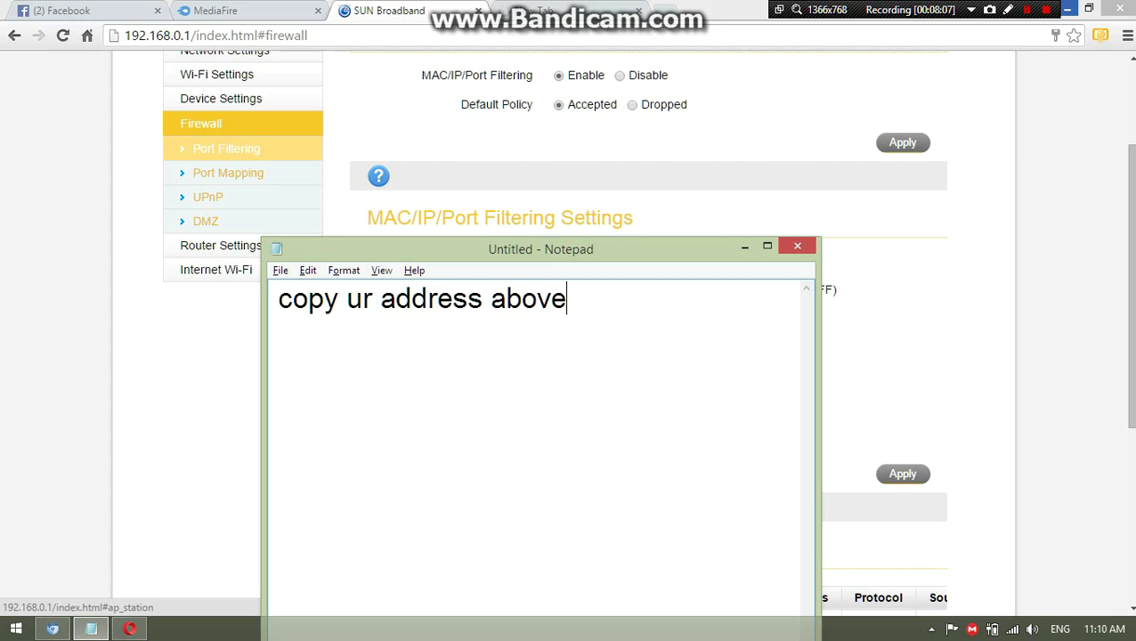
text( like this)
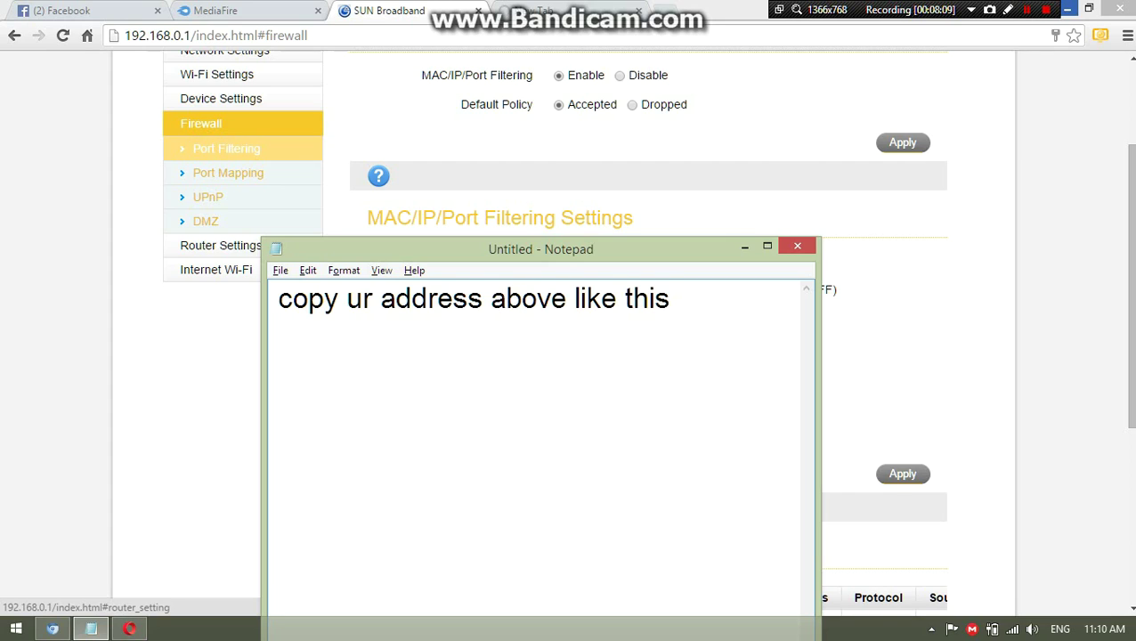
text( th)
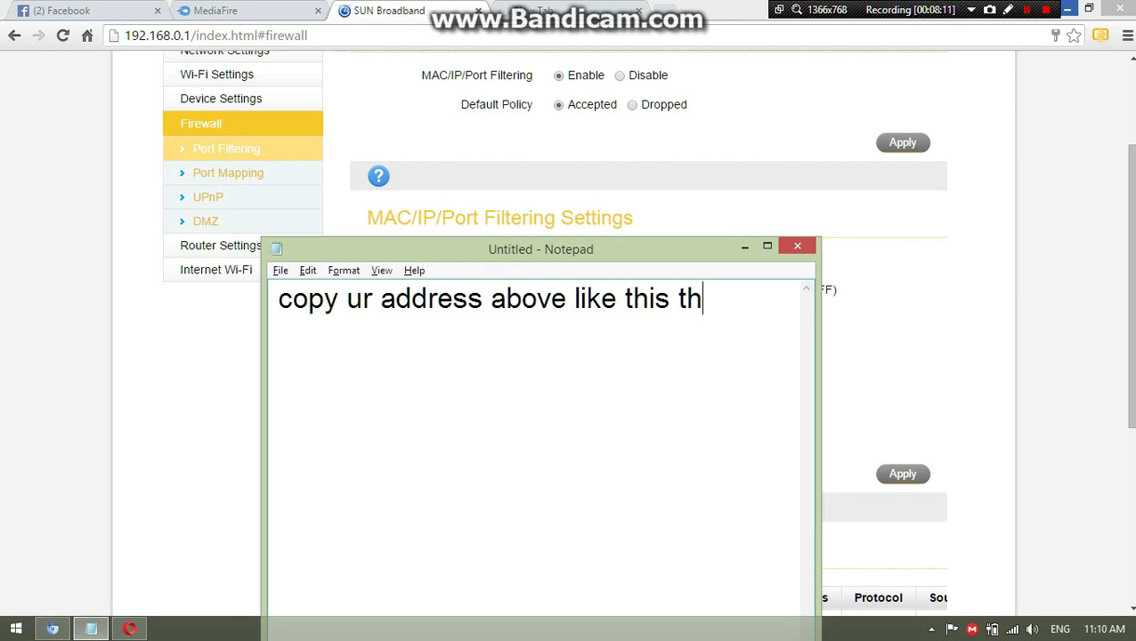
click(744, 245)
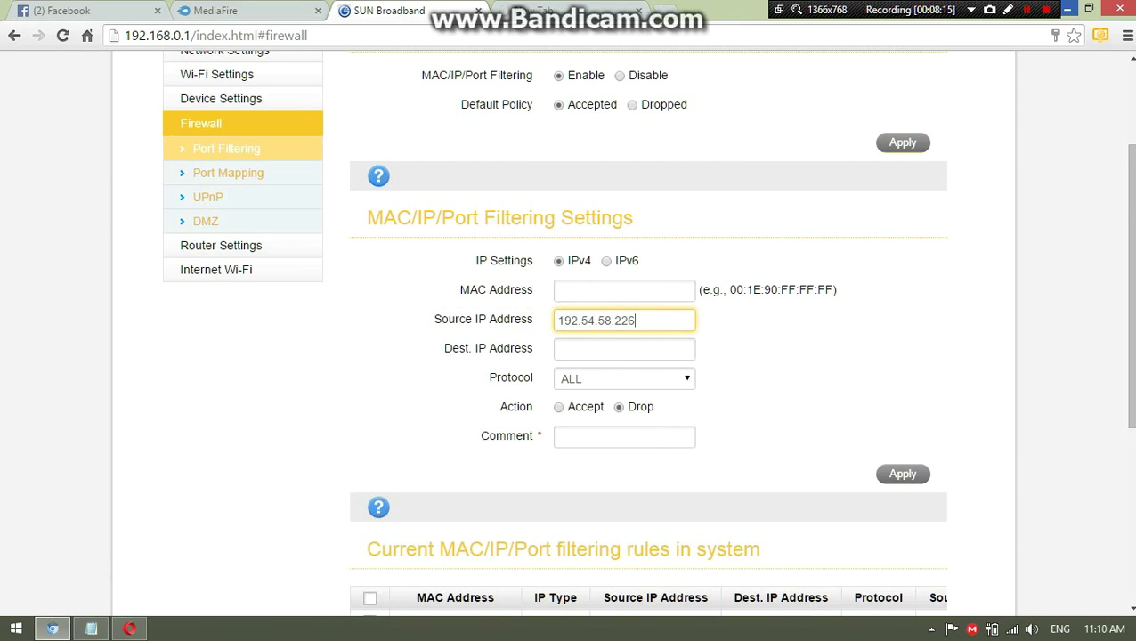
Restore Notepad, replace its message with "paste it there" and switch back to the router's filtering page
click(91, 629)
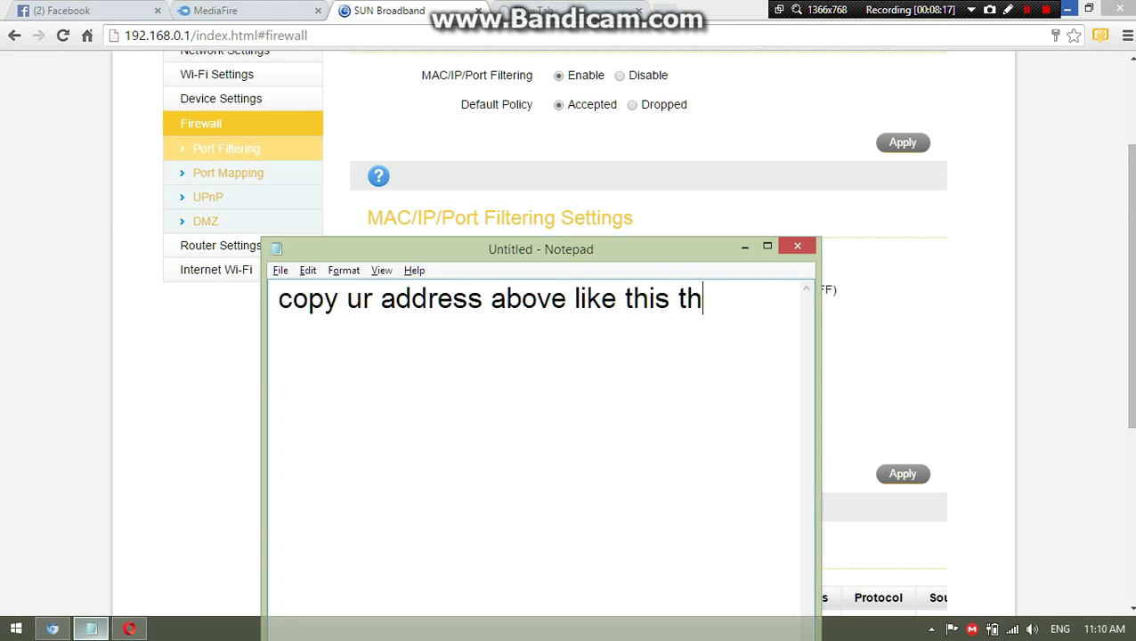
drag(703, 298, 277, 298)
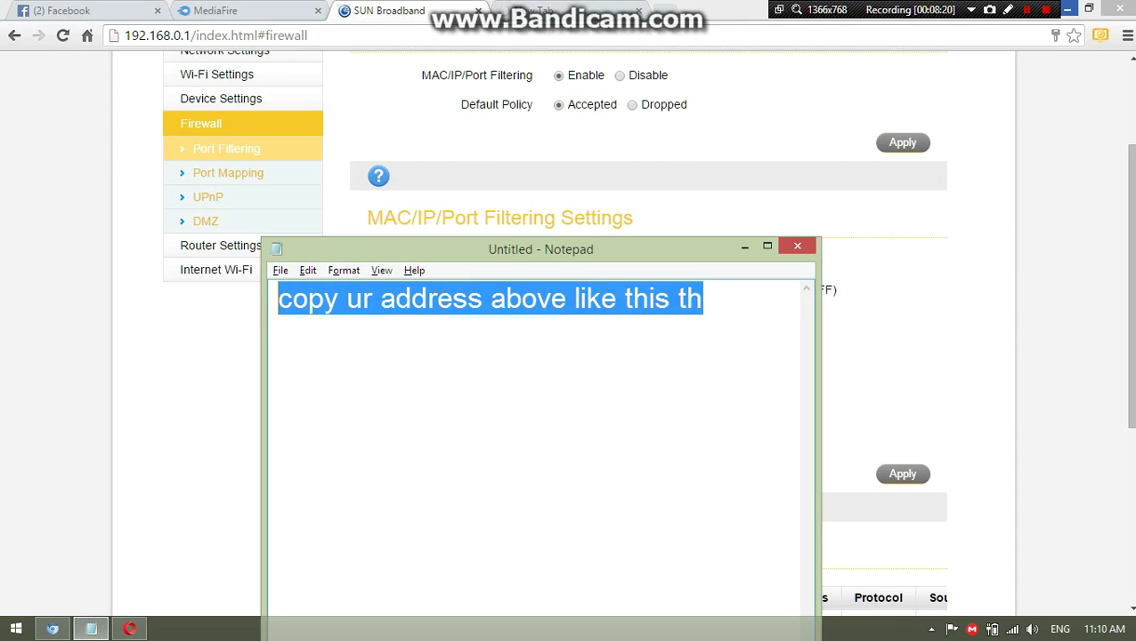
text(paste it)
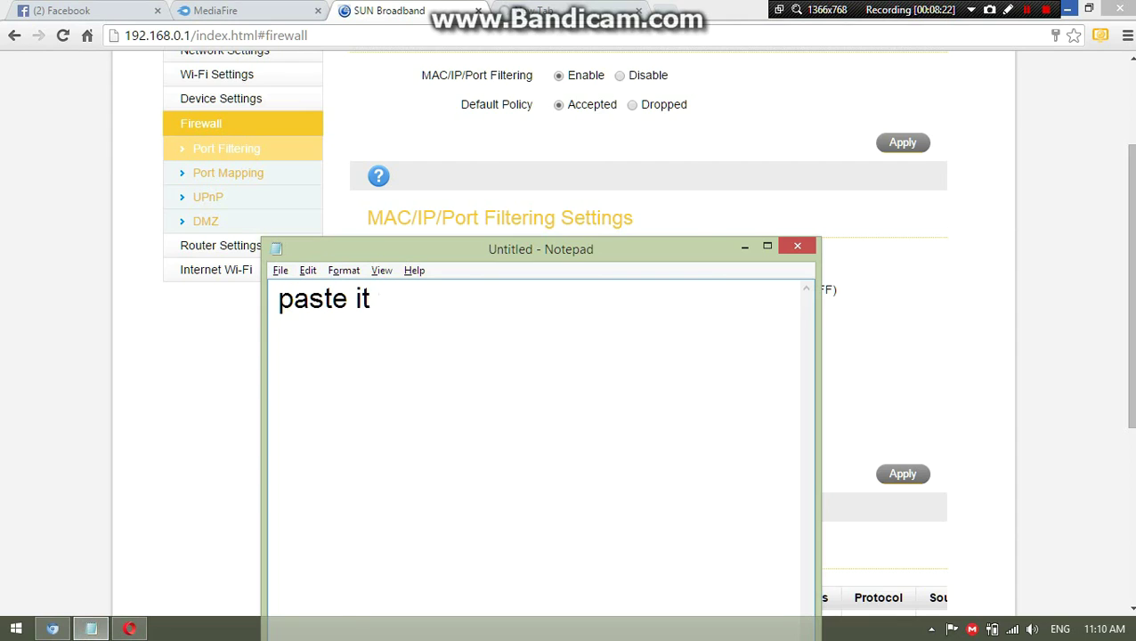
text( there)
key(alt+Tab)
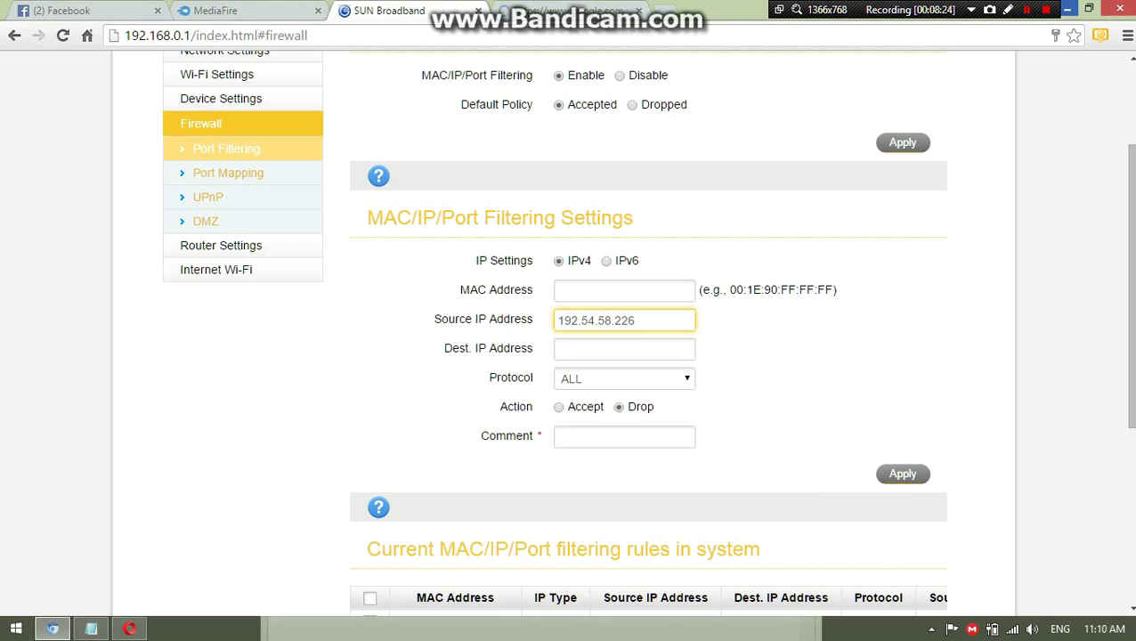
Copy 192.54.58.226 from the Source IP Address field, paste it back without any extra characters and return to Notepad
key(ctrl+a)
key(ctrl+c)
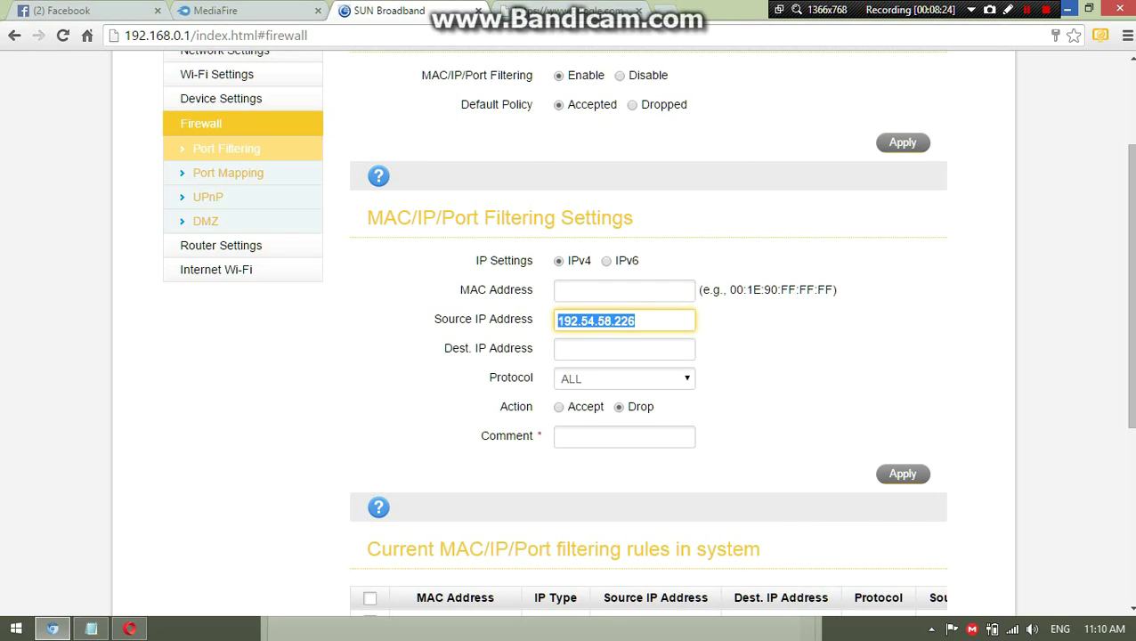
key(BackSpace)
key(ctrl+v)
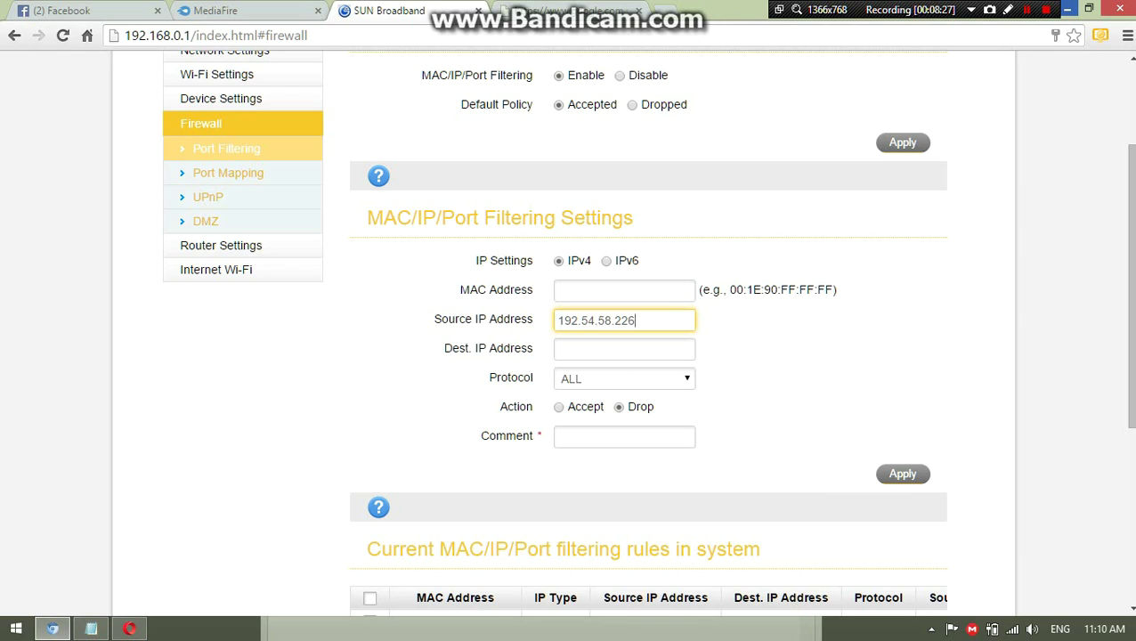
text(H)
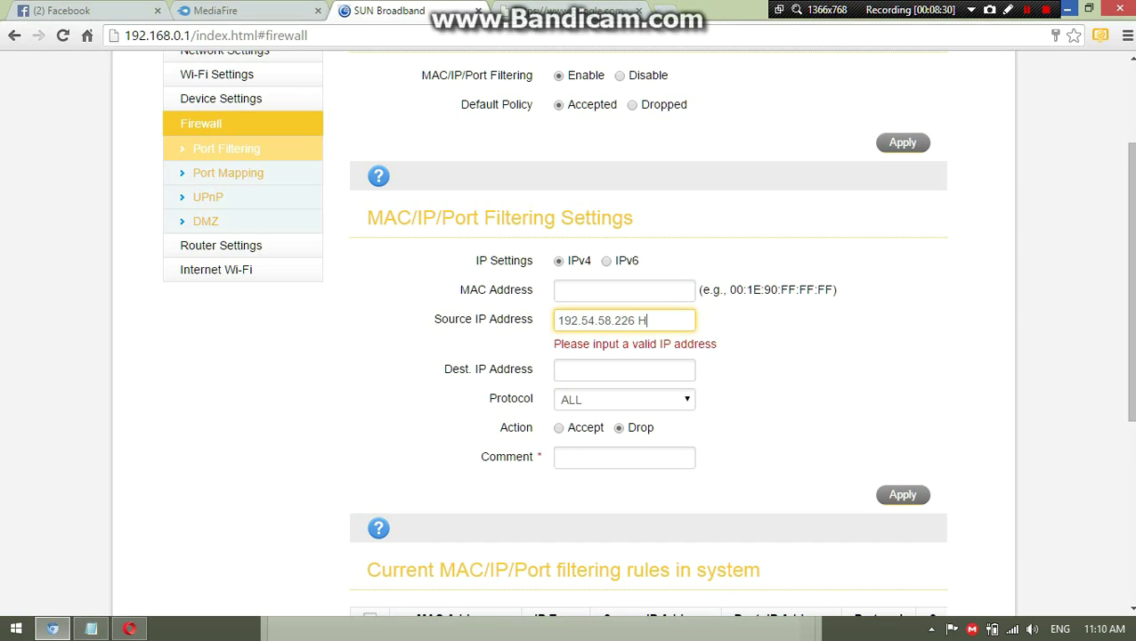
key(BackSpace)
key(BackSpace)
key(alt+Tab)
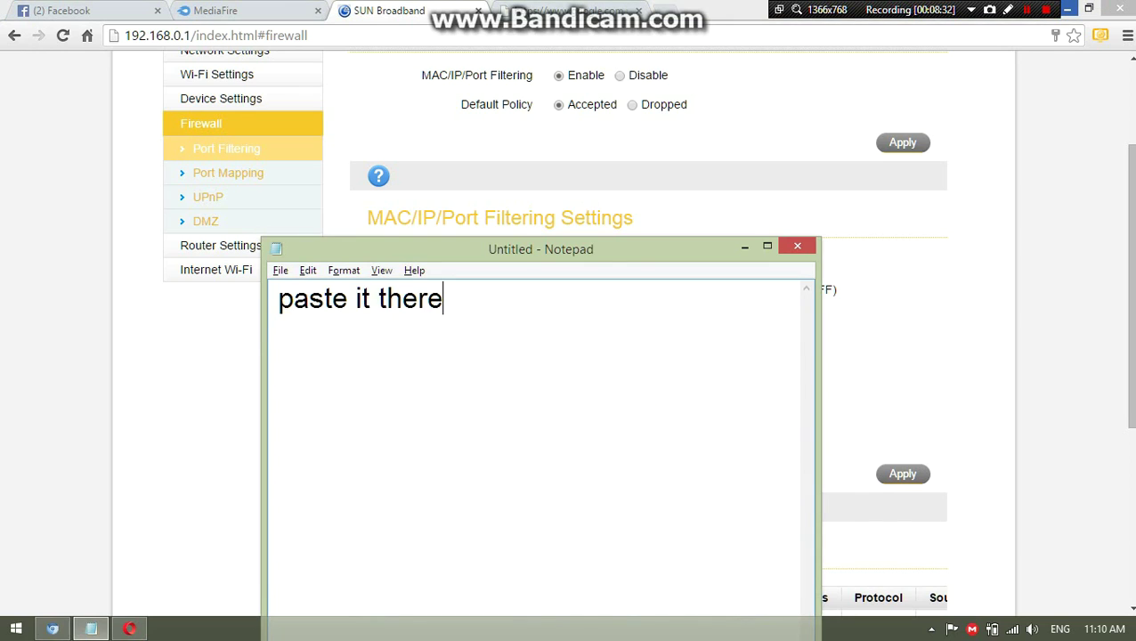
Move Notepad aside, clear its message, and minimize the window to uncover the Source IP Address field
drag(540, 248, 980, 235)
key(ctrl+a)
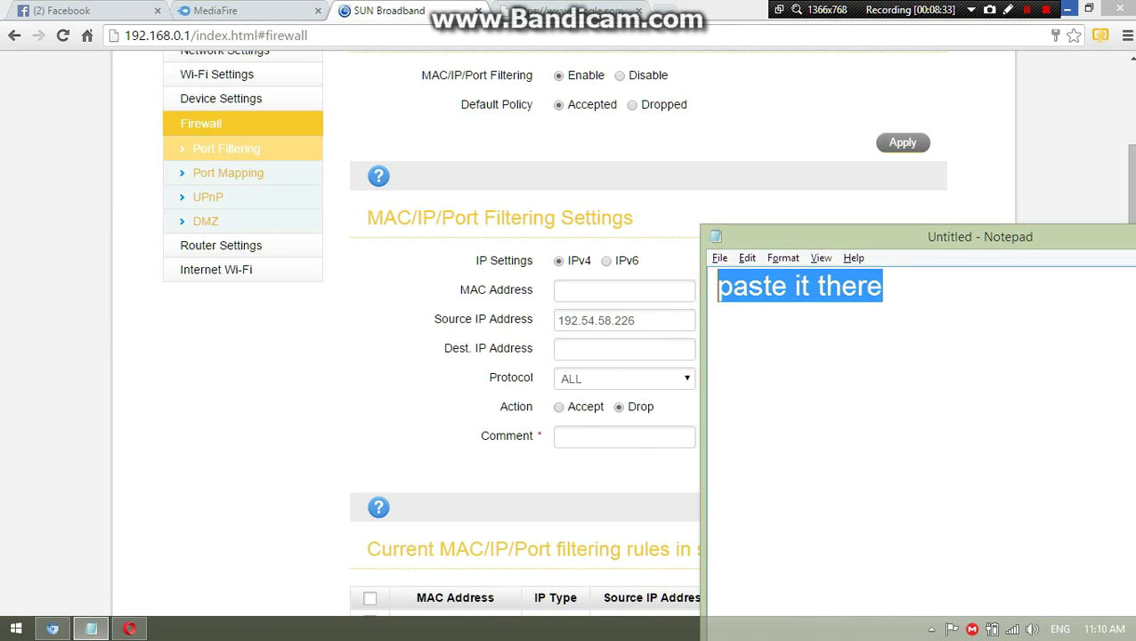
key(BackSpace)
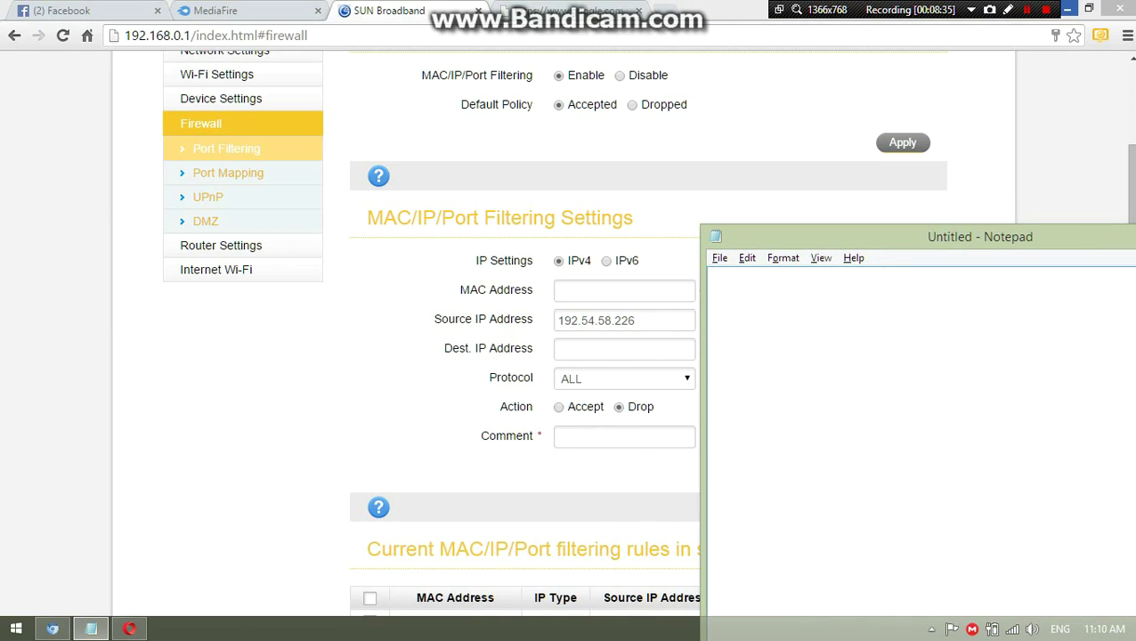
text(past)
key(BackSpace)
key(BackSpace)
key(BackSpace)
key(BackSpace)
drag(979, 235, 632, 299)
click(836, 296)
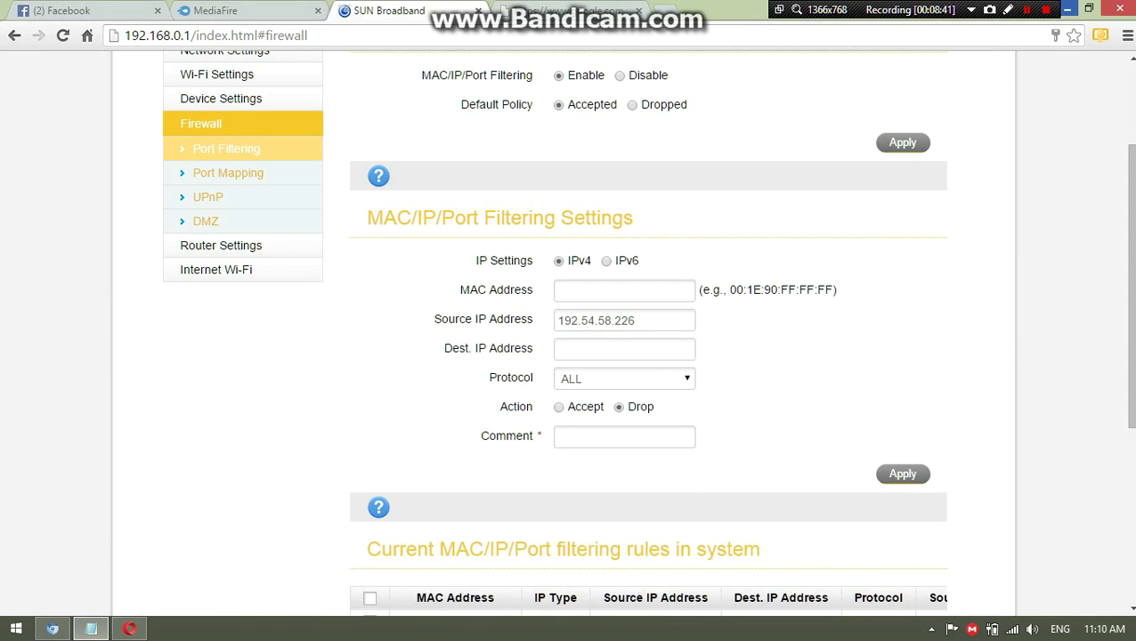
click(635, 319)
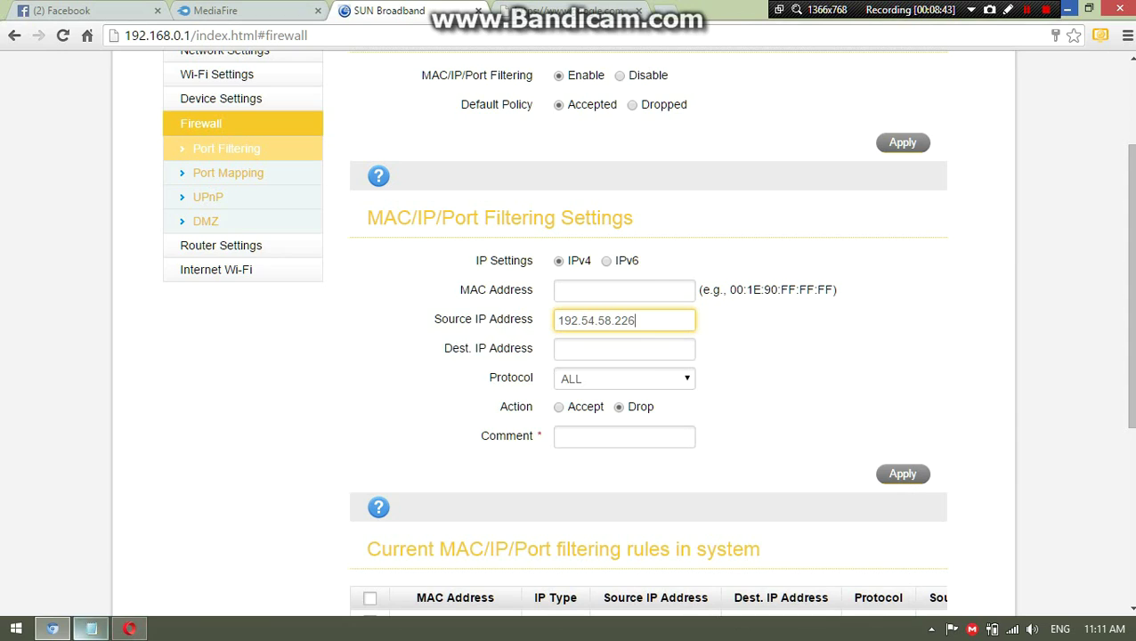
Restore Notepad and write the message "same also with the dest"
click(91, 629)
text(sam)
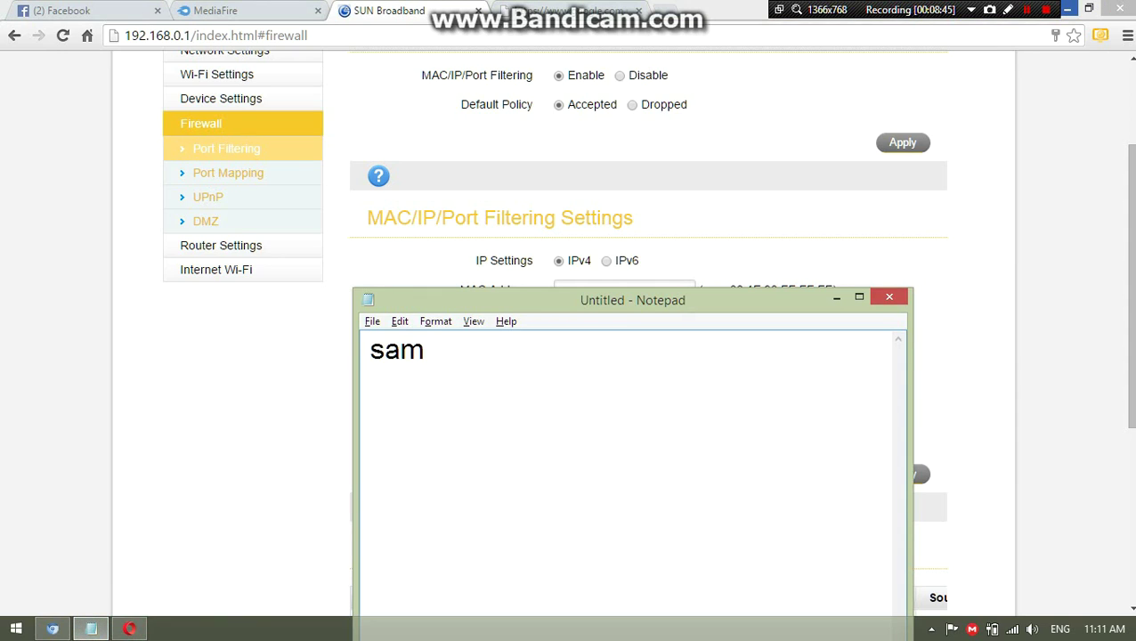
text(e also with)
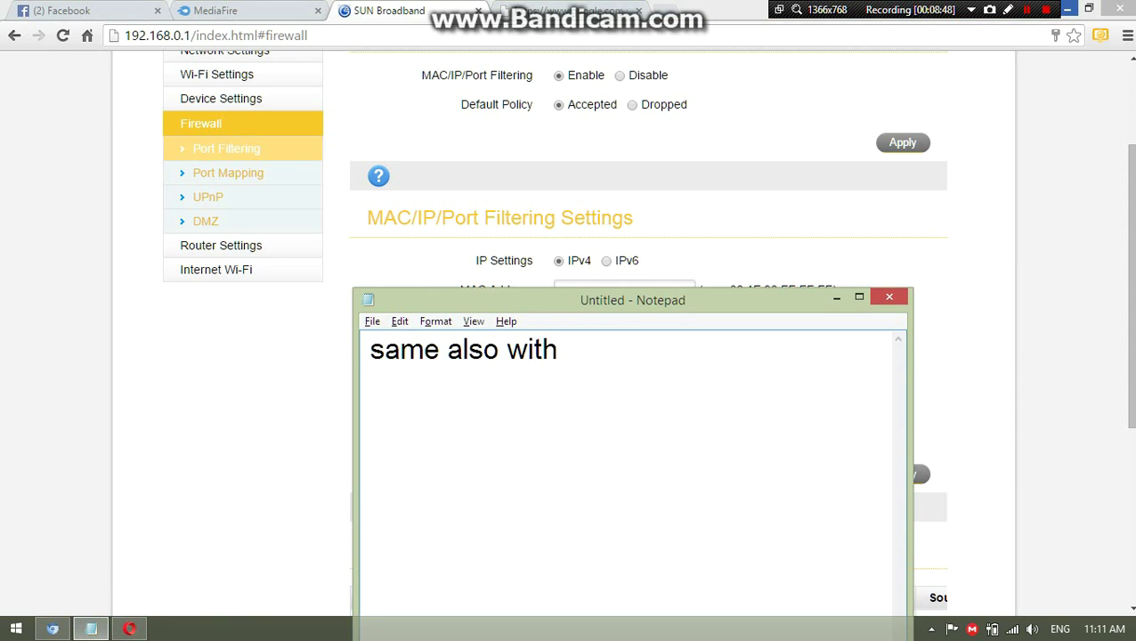
text( the dest)
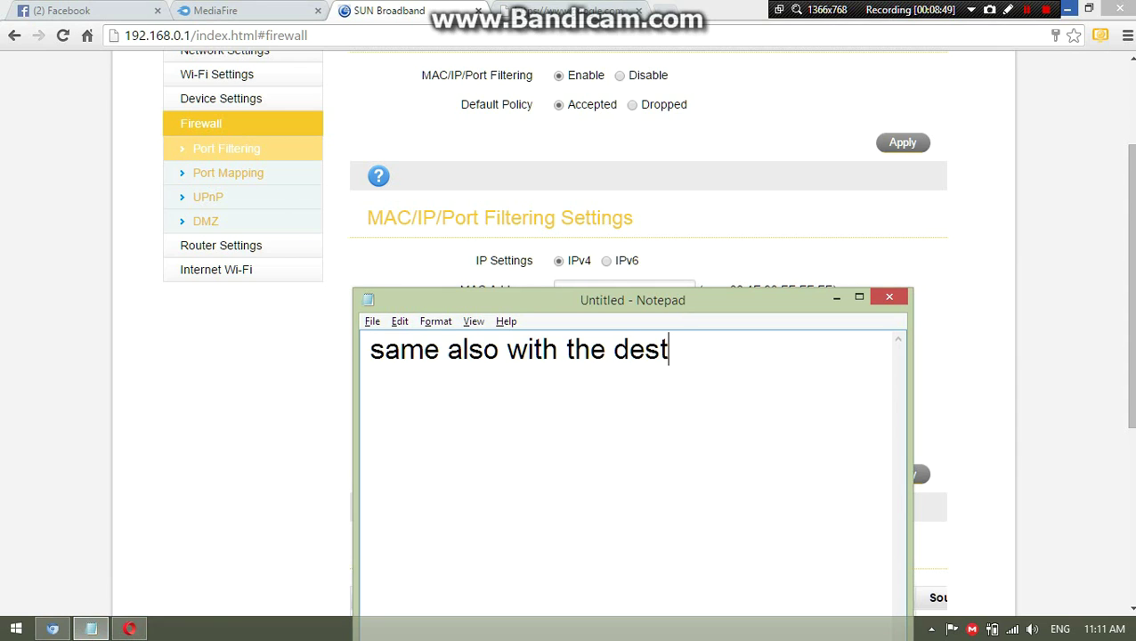
Clear and minimize Notepad, and paste 192.54.58.226 as the destination IP address of the filtering rule
key(ctrl+a)
key(BackSpace)
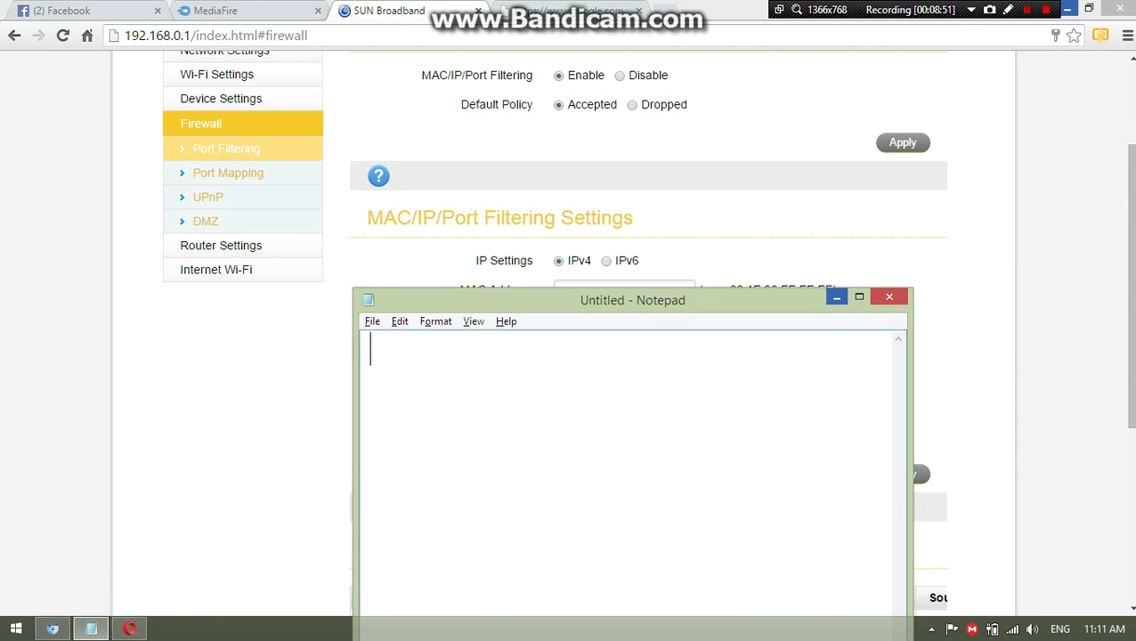
click(836, 297)
scroll(623, 339, down, 1)
scroll(646, 332, down, 1)
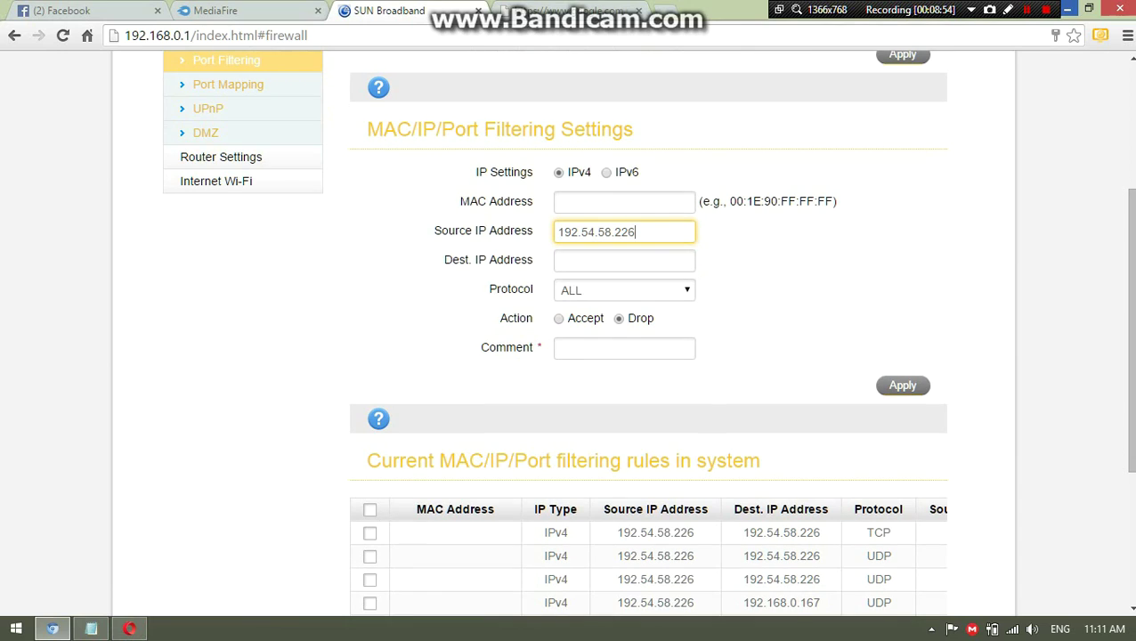
click(623, 261)
key(ctrl+v)
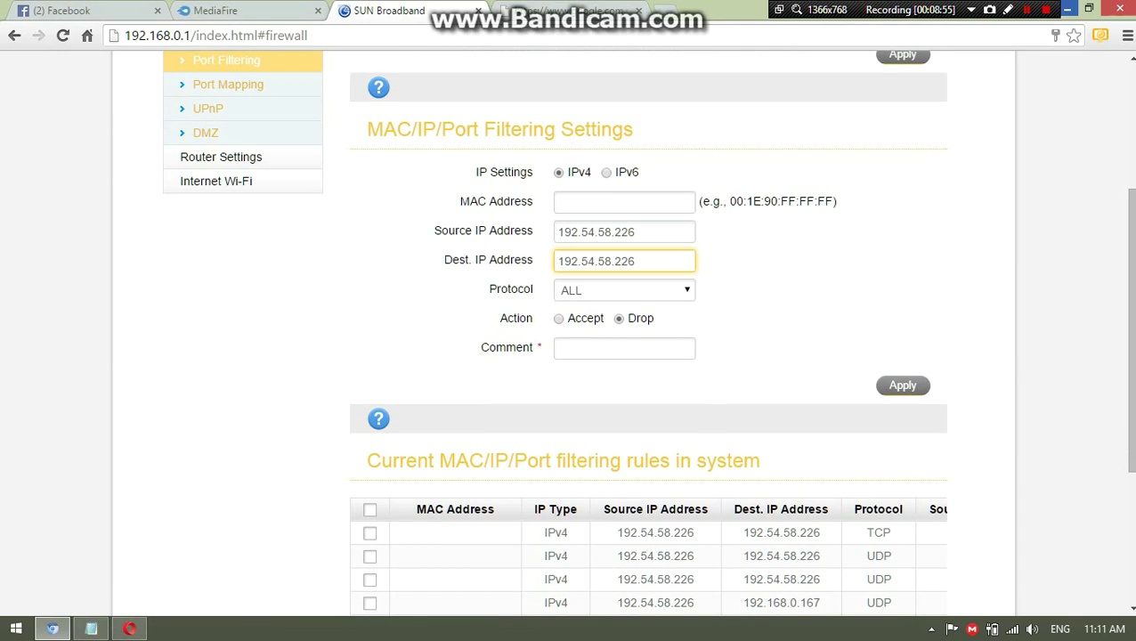
Bring Notepad back, move it clear of the filtering fields and write "now the protocol is"
key(alt+Tab)
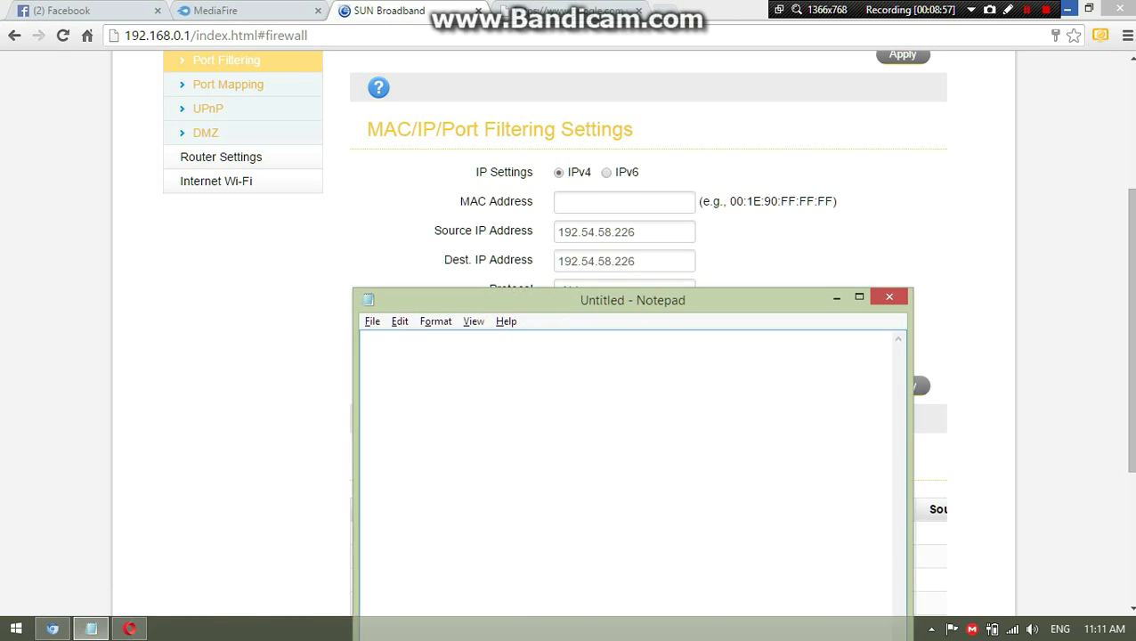
drag(632, 300, 910, 286)
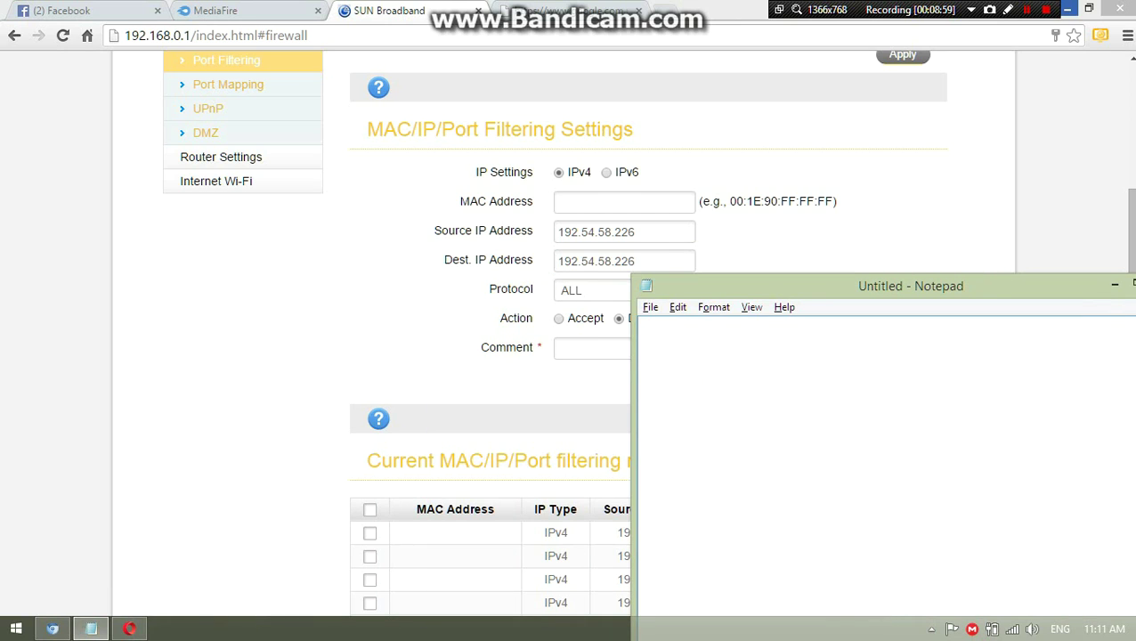
text(now the pr)
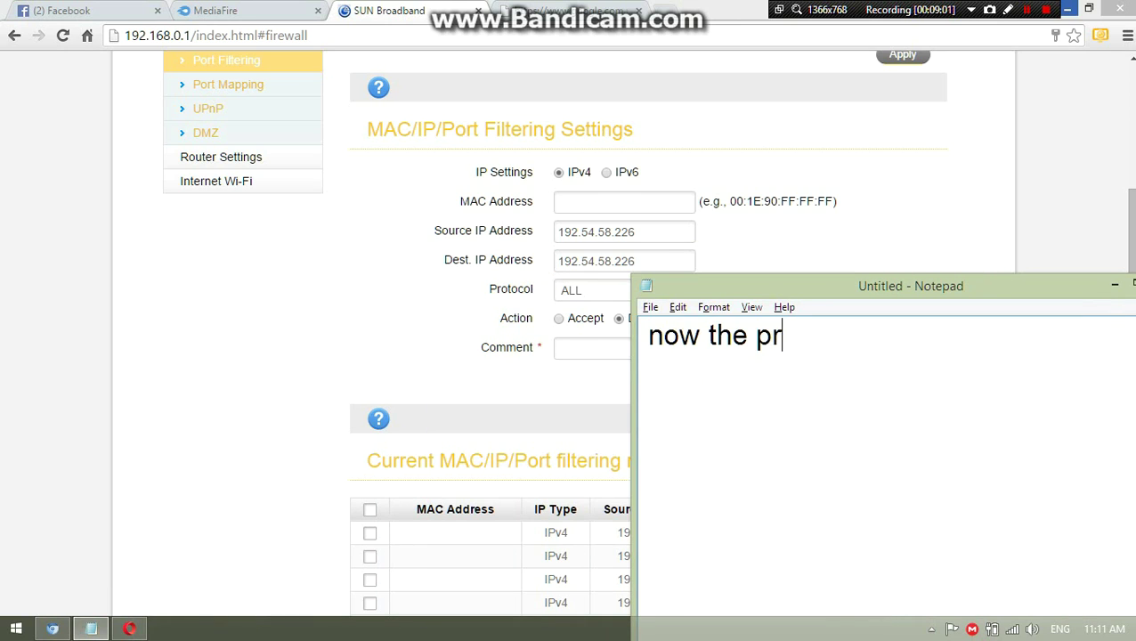
text(otocol is)
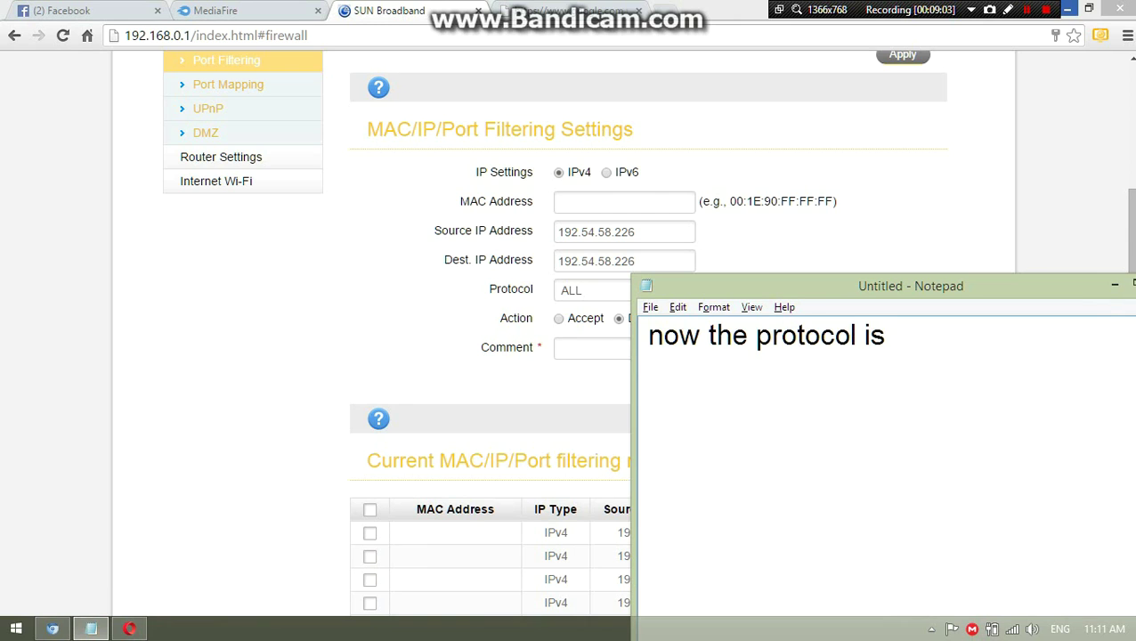
Return to the router page, set the rule's protocol to TCP and place the cursor in the source port range's start field
key(alt+Tab)
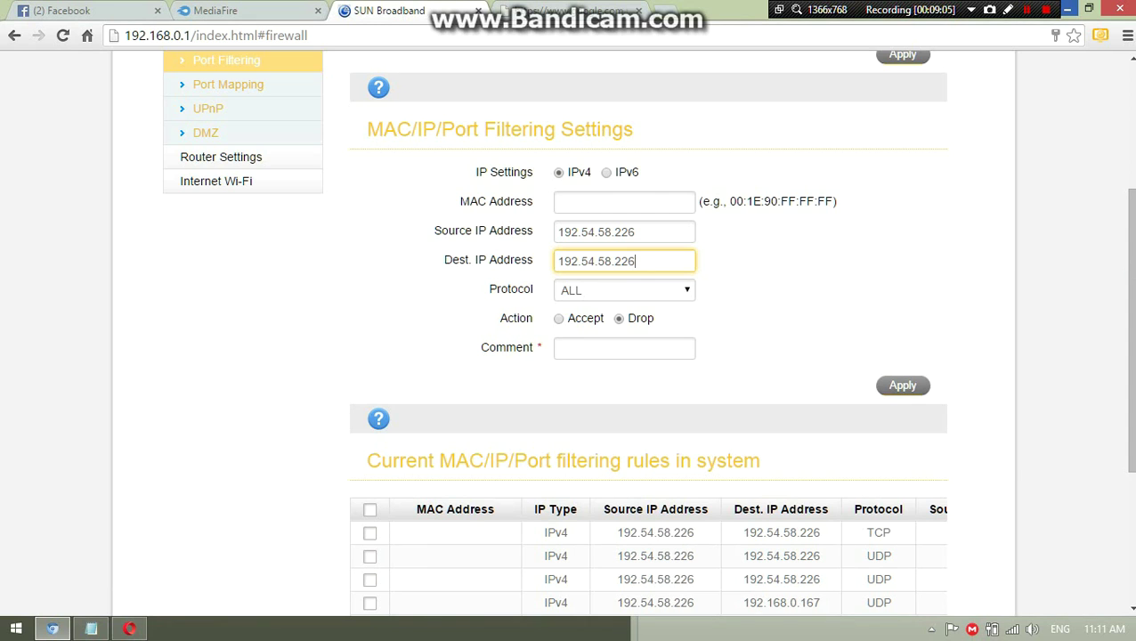
key(Tab)
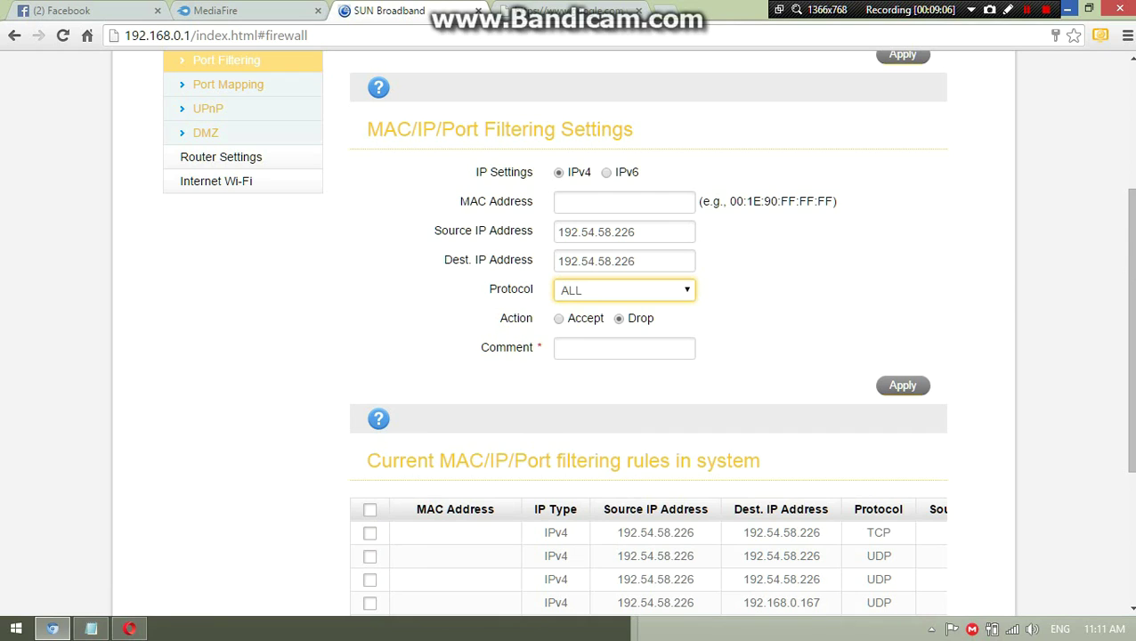
key(alt+Down)
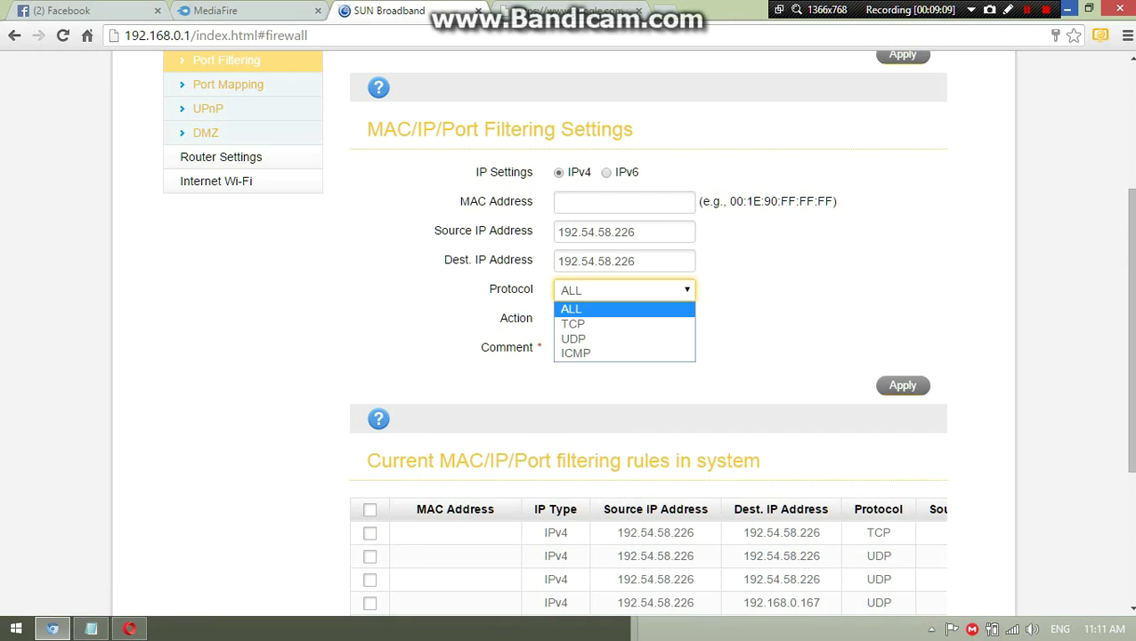
key(Down)
key(Return)
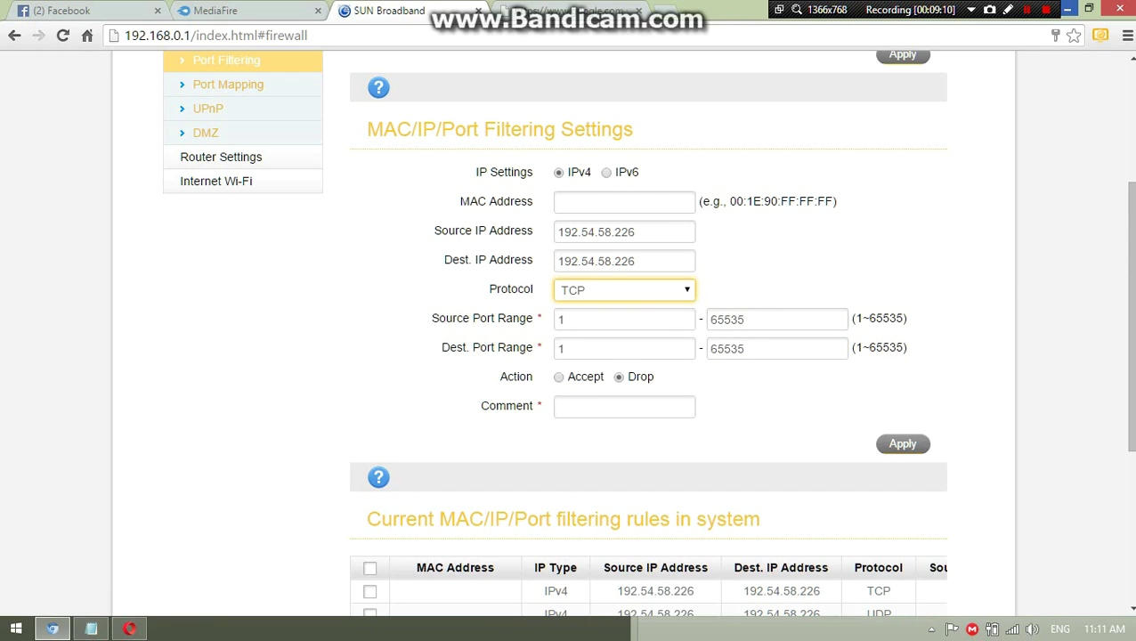
drag(745, 320, 717, 320)
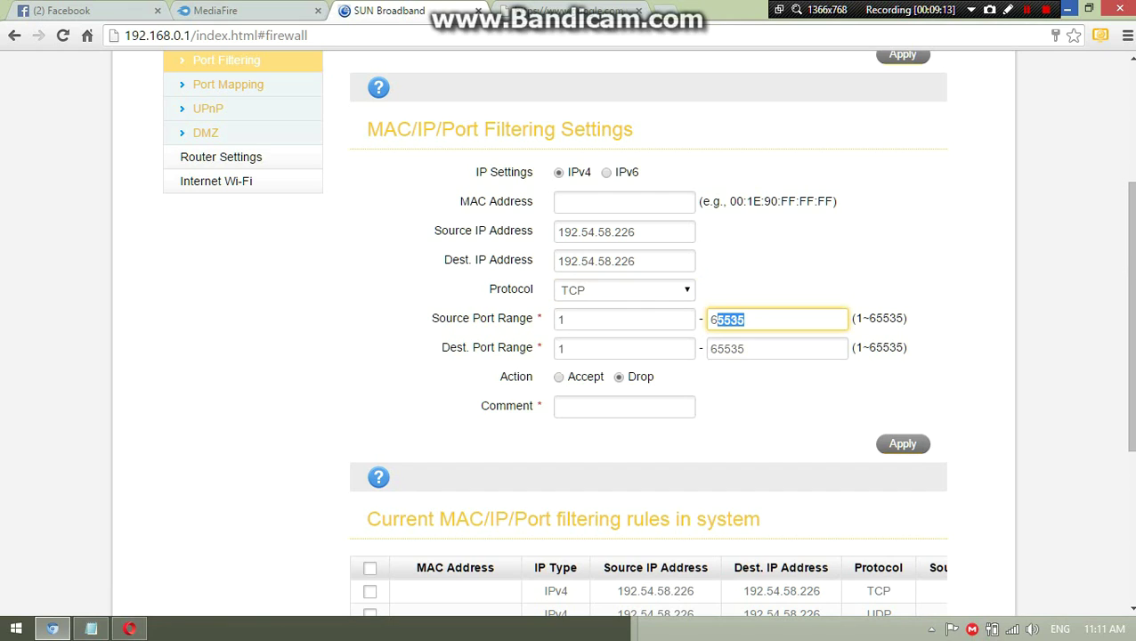
click(565, 320)
Switch to Notepad and replace its message with "follow carefully"
key(alt+Tab)
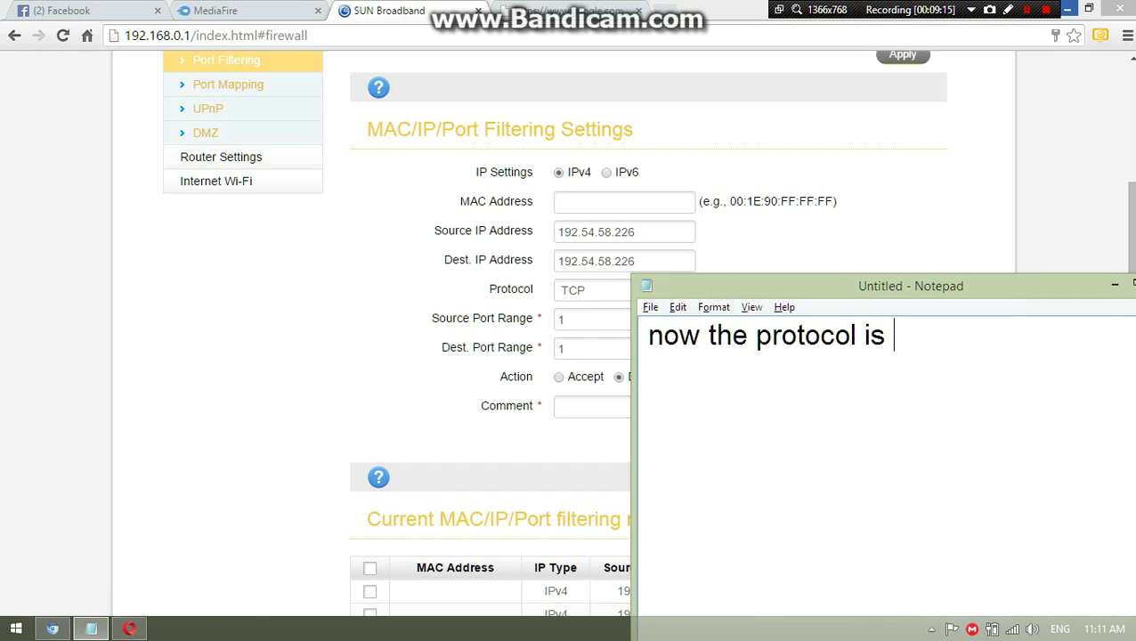
key(ctrl+a)
text(f)
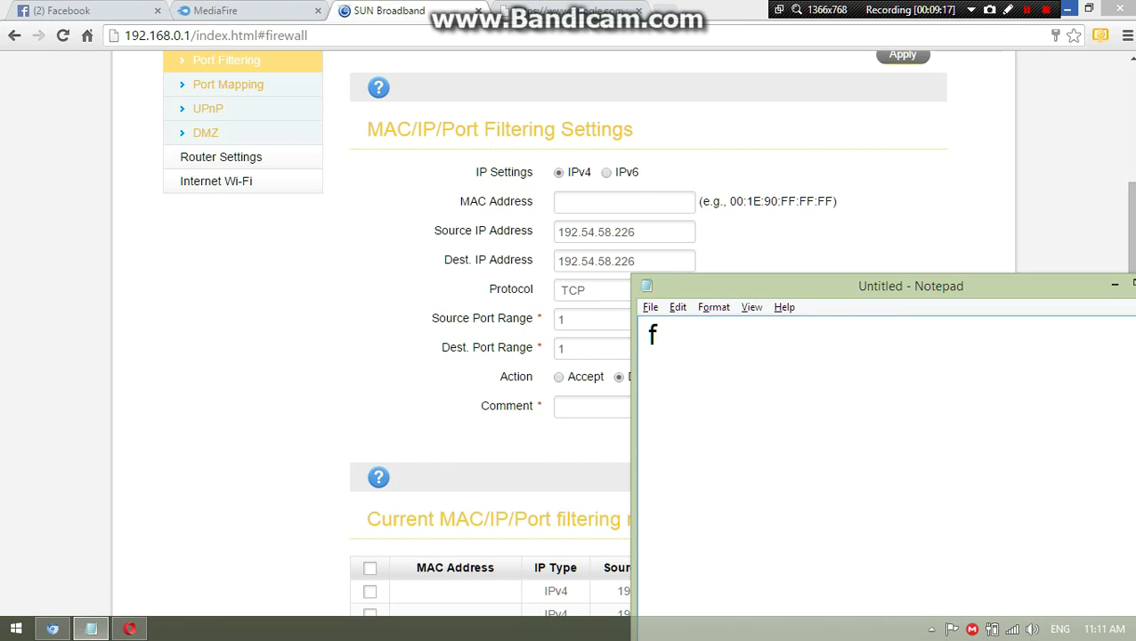
text(ollow car)
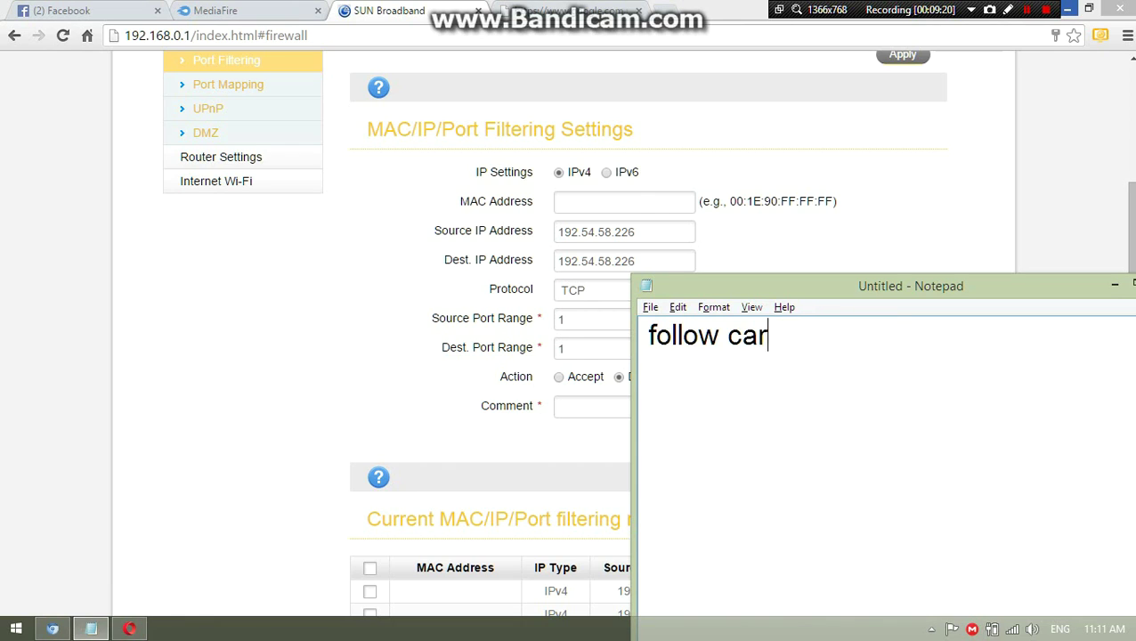
text(efully)
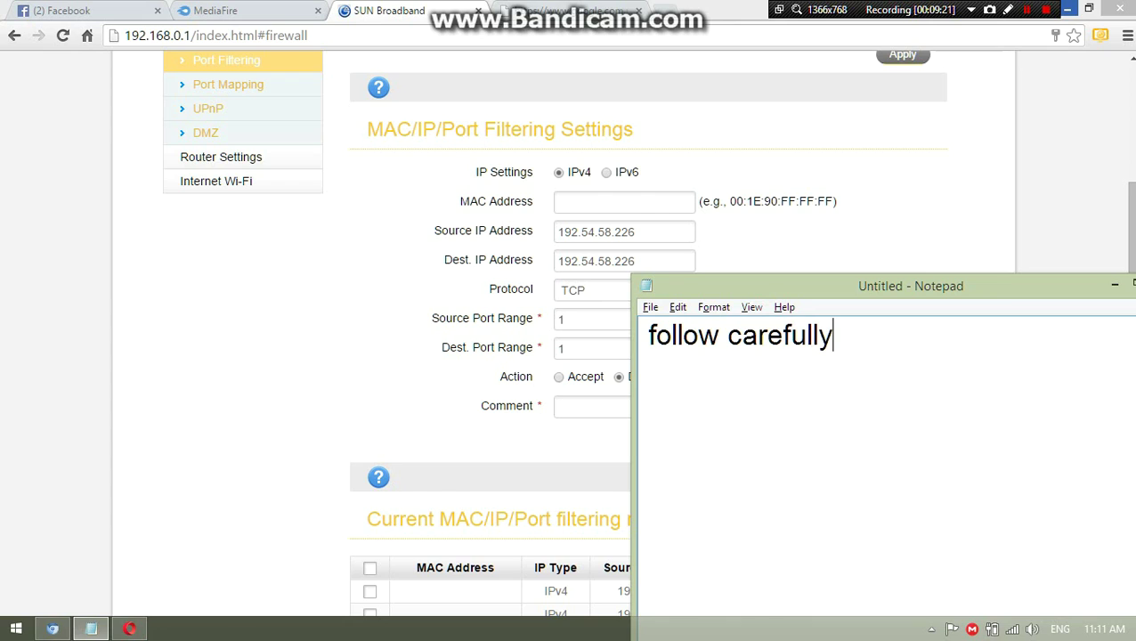
Clear the Notepad message, return to the router page and set the source port range to 10–22005
key(ctrl+a)
key(BackSpace)
key(alt+Tab)
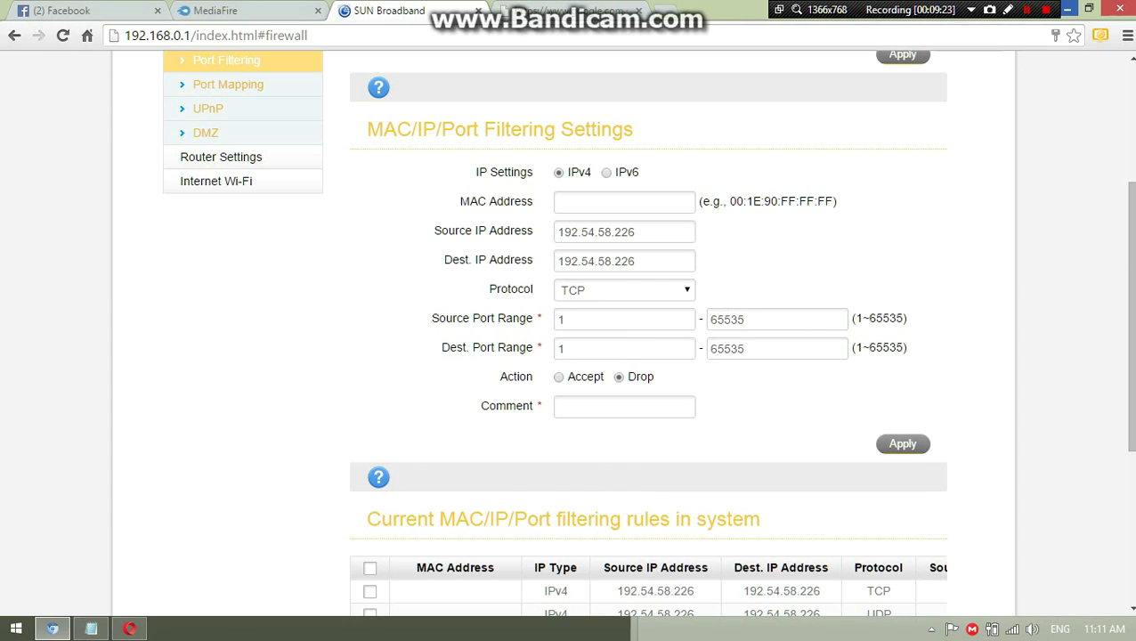
text(0)
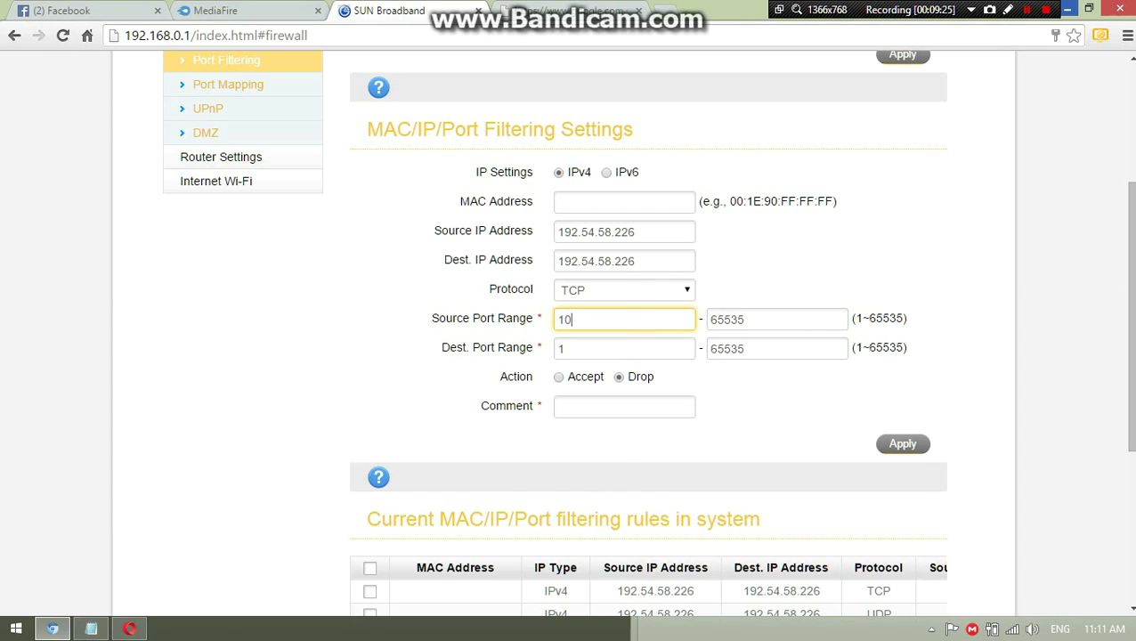
key(Tab)
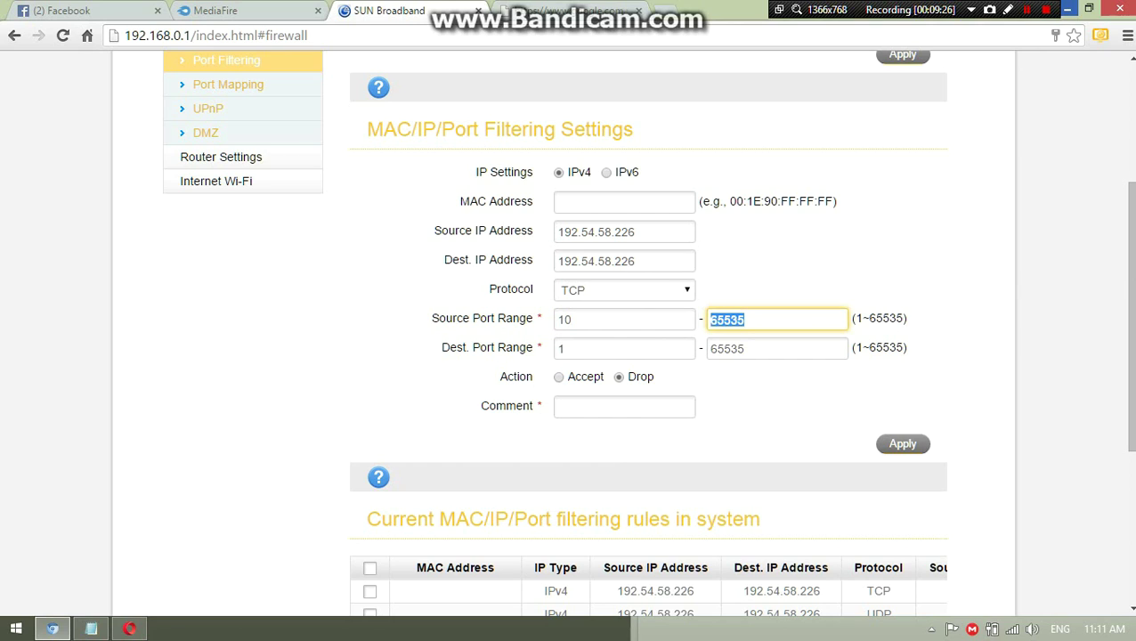
text(22005)
Set the rule's destination port range to 5–22005
key(Tab)
key(BackSpace)
text(5)
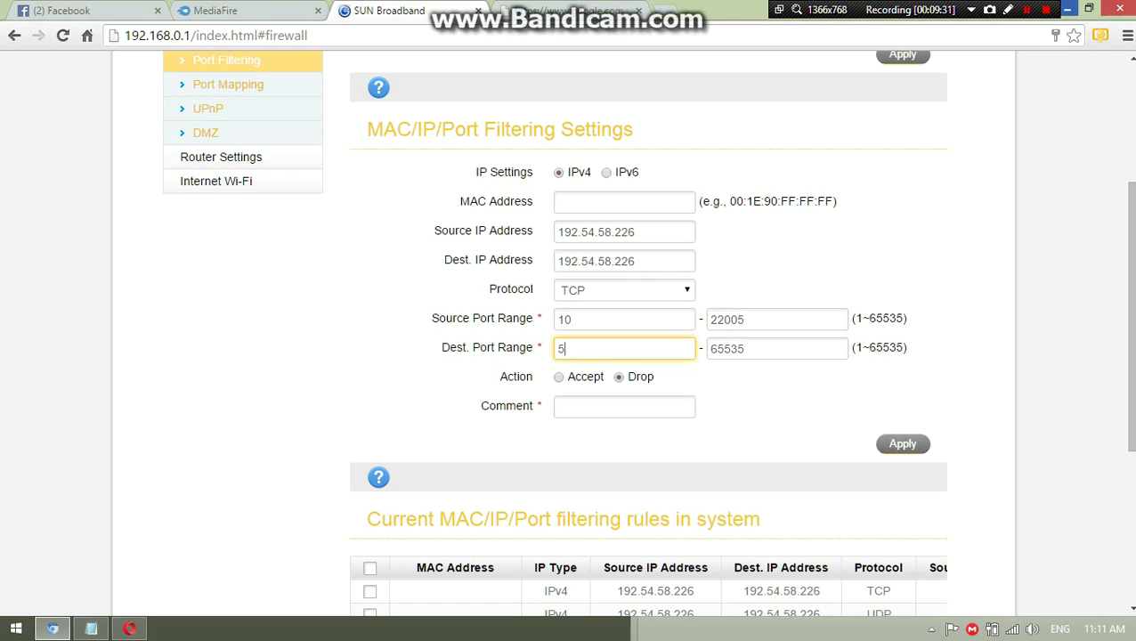
key(Tab)
text(22005)
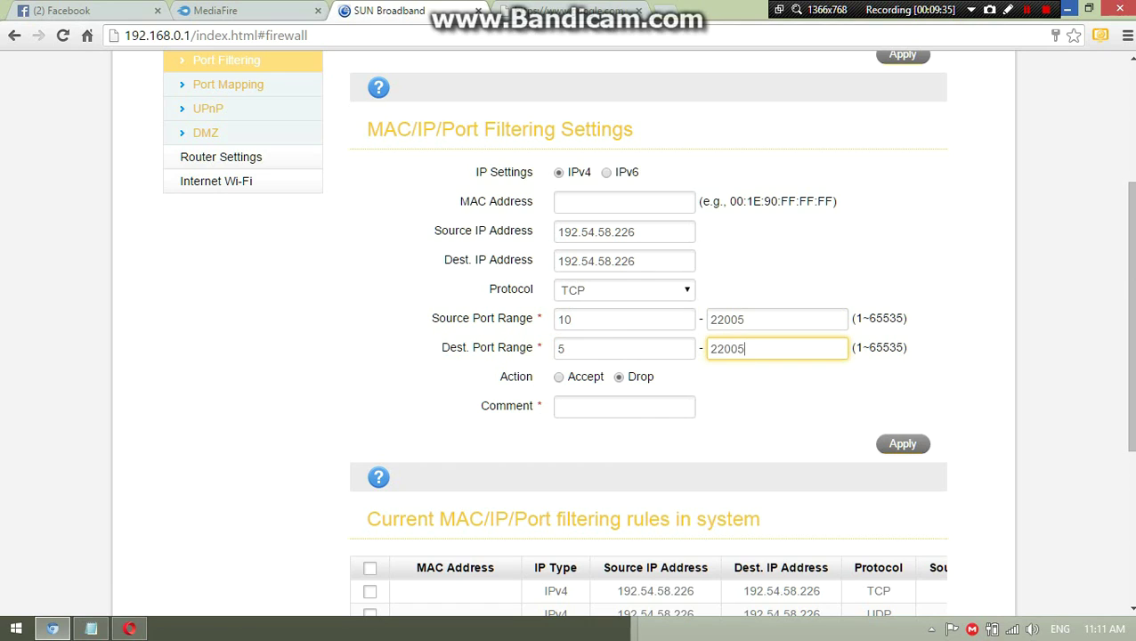
Set the rule's action to Accept and enter "LanServer1" as its comment
click(558, 377)
right_click(561, 375)
click(556, 379)
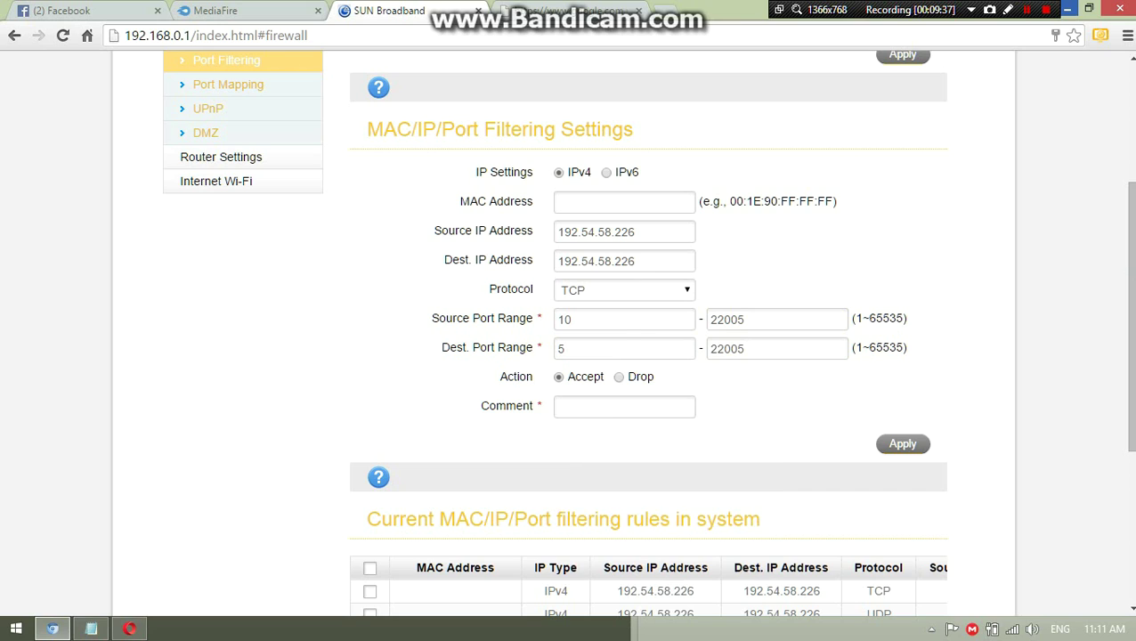
click(558, 406)
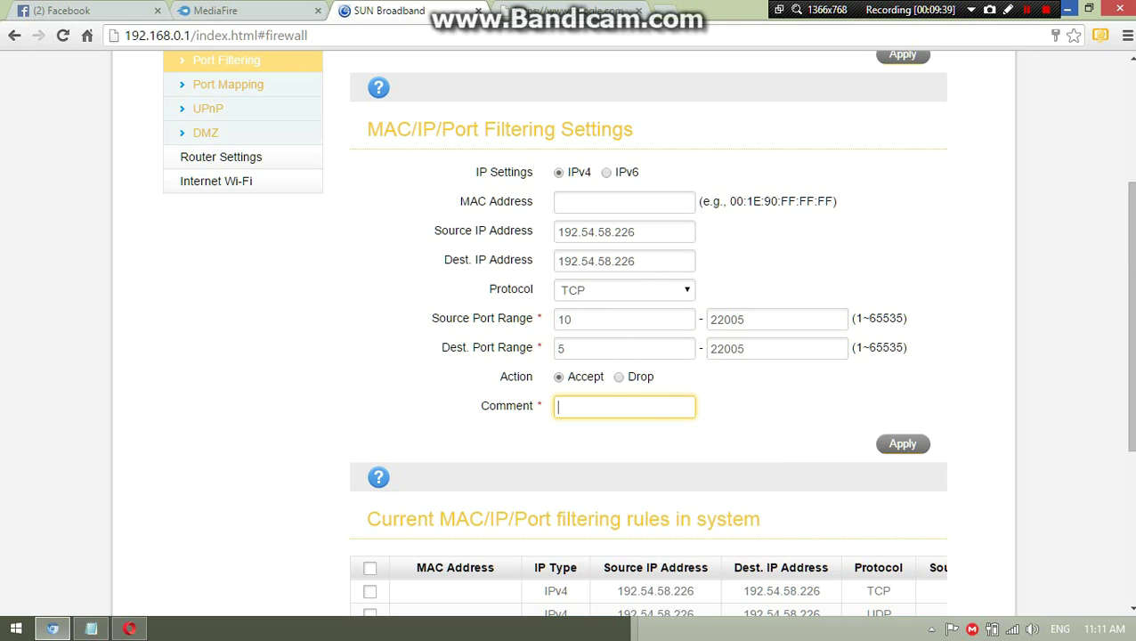
text(LanServer1)
Check the completed rule settings, switch to Notepad and write "Click Apply"
scroll(649, 338, down, 3)
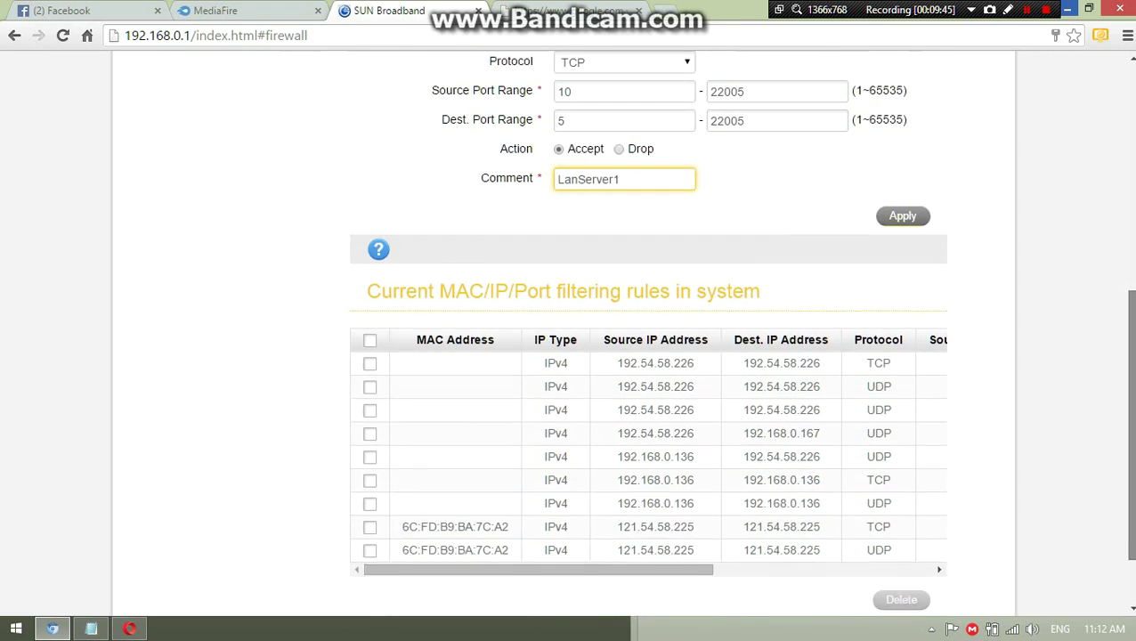
scroll(650, 339, up, 2)
key(alt+Tab)
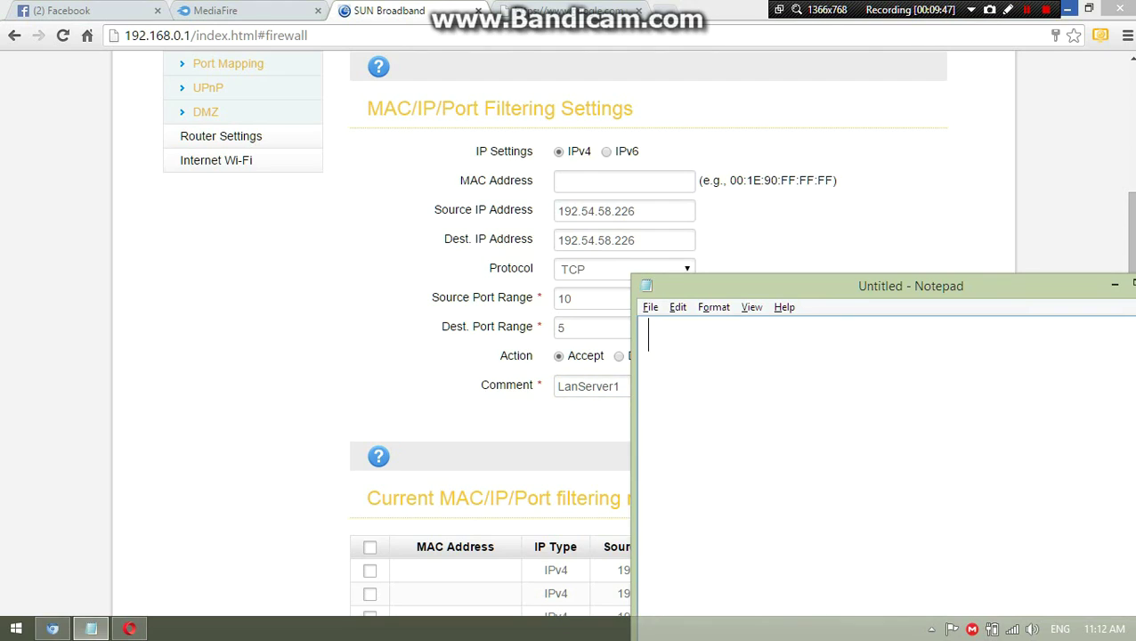
text(Click Apply)
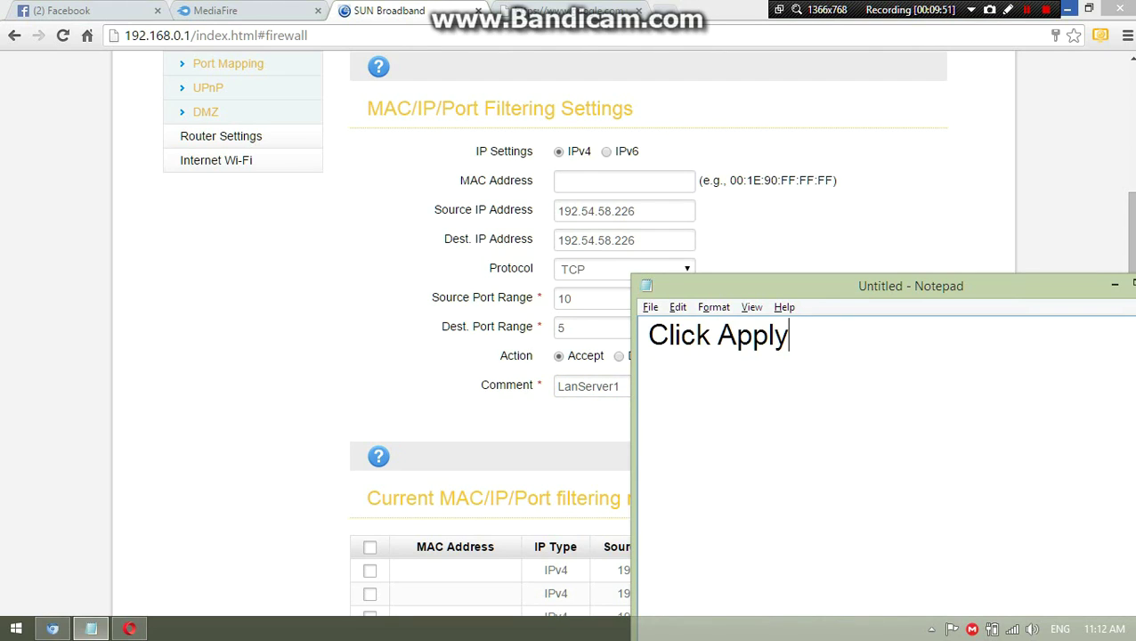
Return to the router page, apply the new filtering rule and view the list of current rules
key(alt+Tab)
click(902, 423)
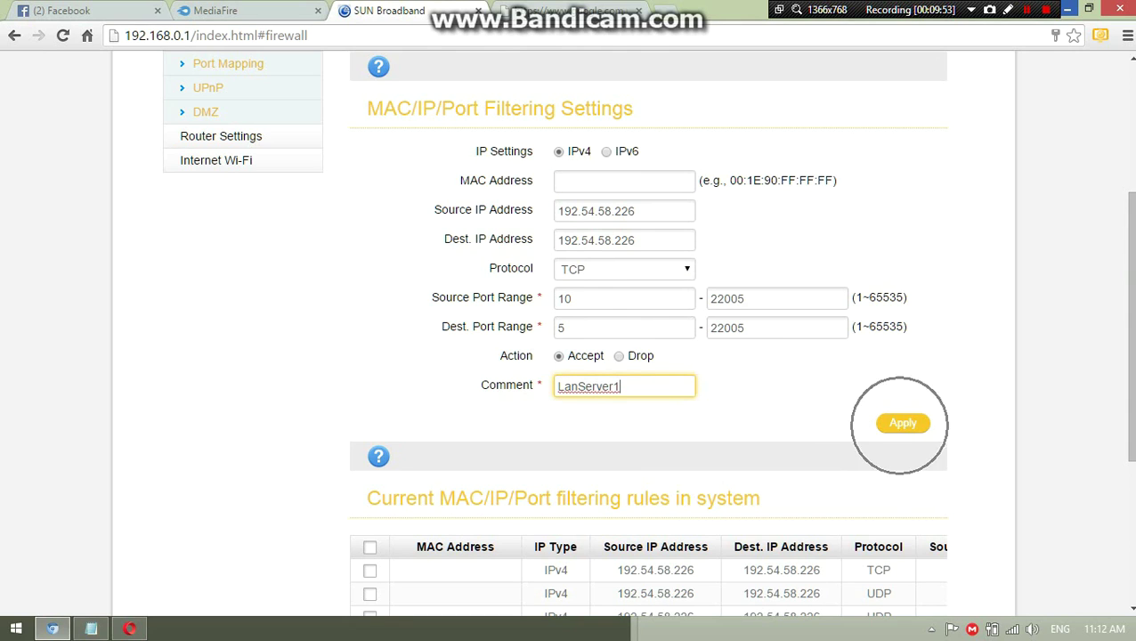
scroll(901, 423, down, 2)
scroll(650, 356, down, 3)
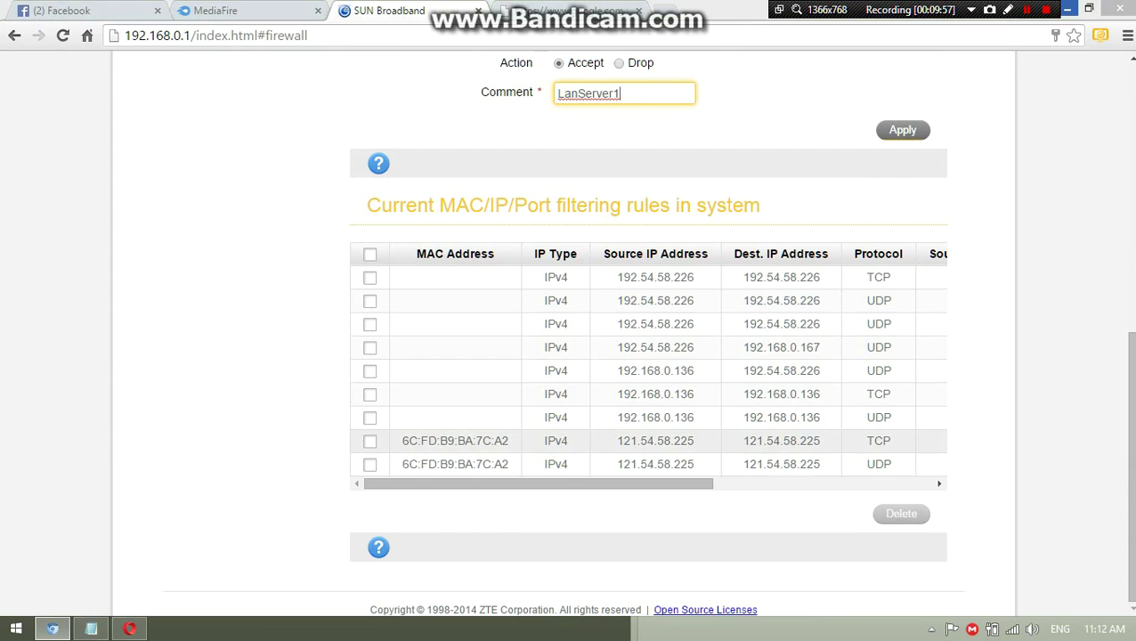
Minimize the recorder window, switch to Notepad and write "Click apply then u will see it hEre"
key(alt+Tab)
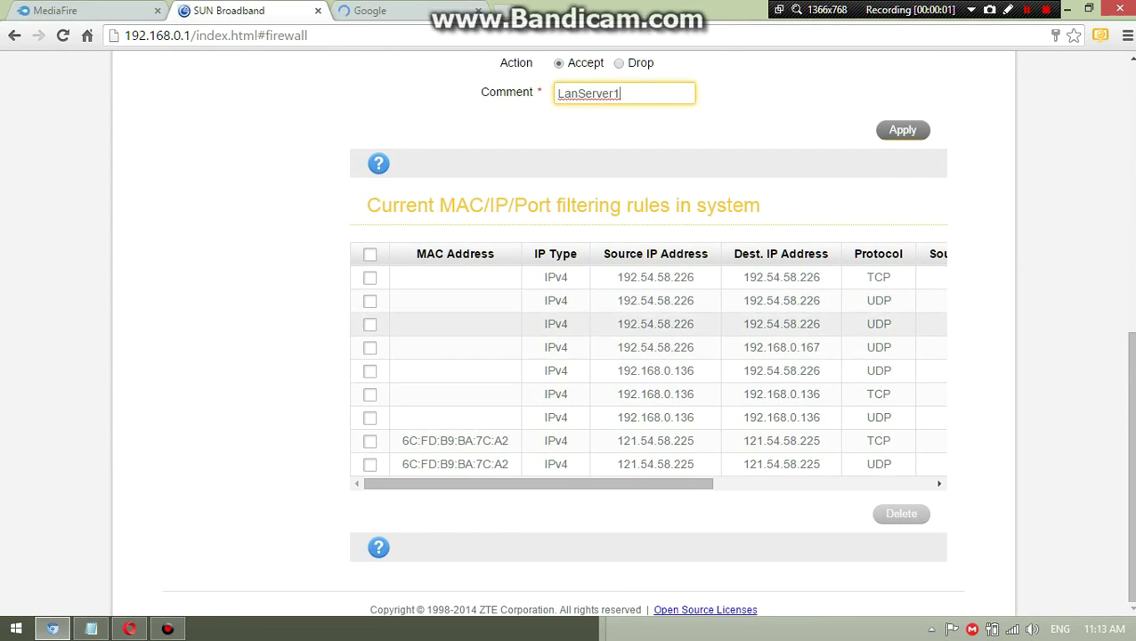
key(alt+Tab)
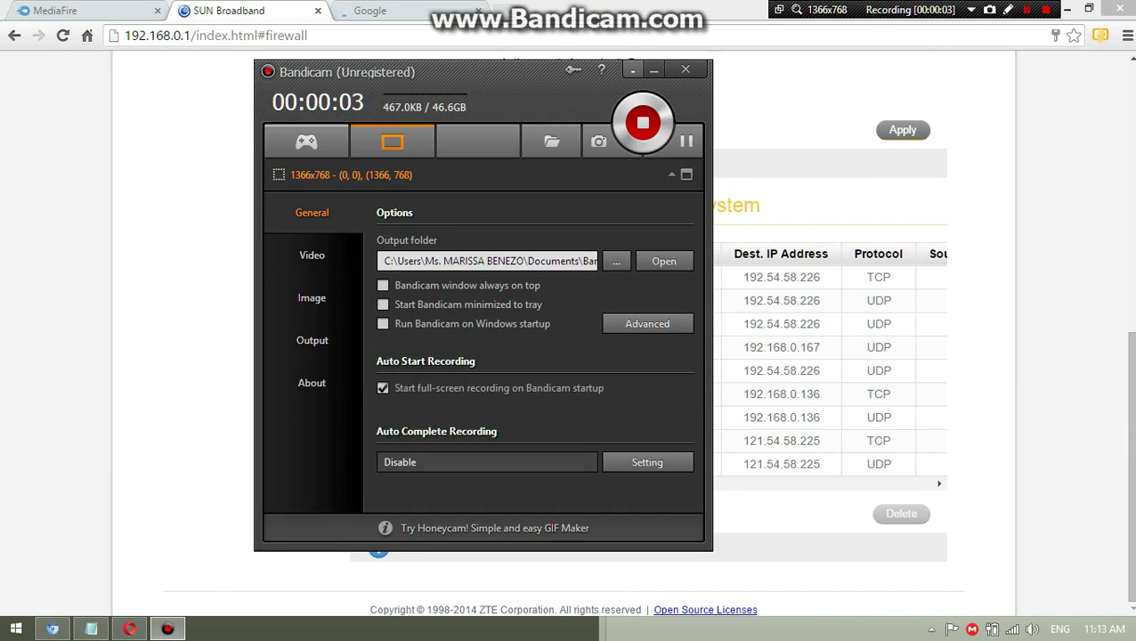
click(632, 70)
click(91, 628)
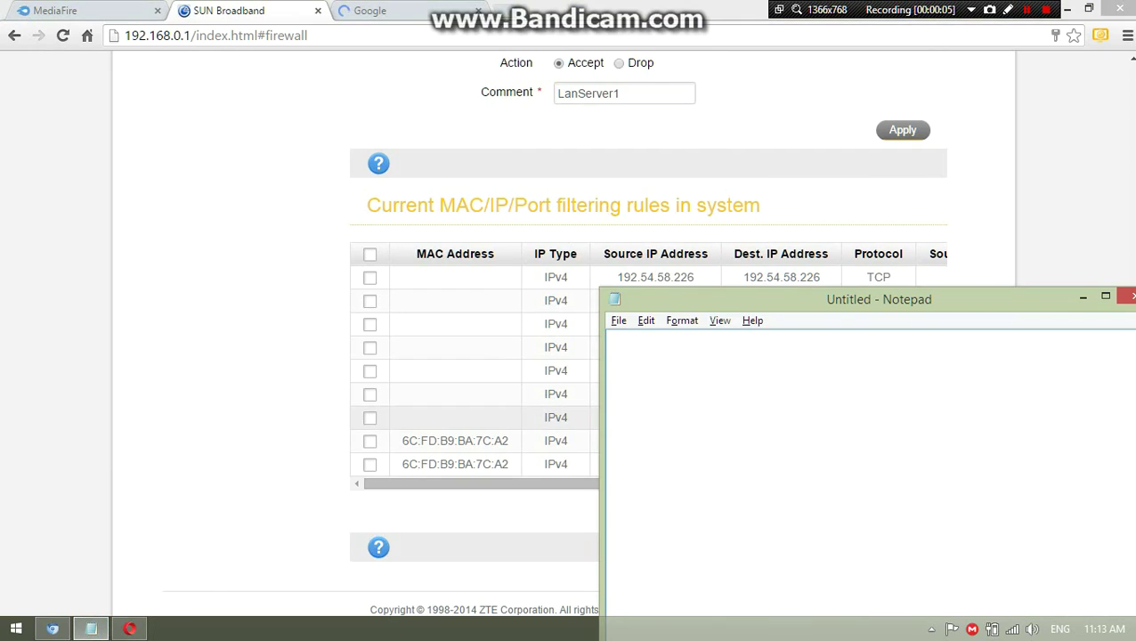
text(Click a)
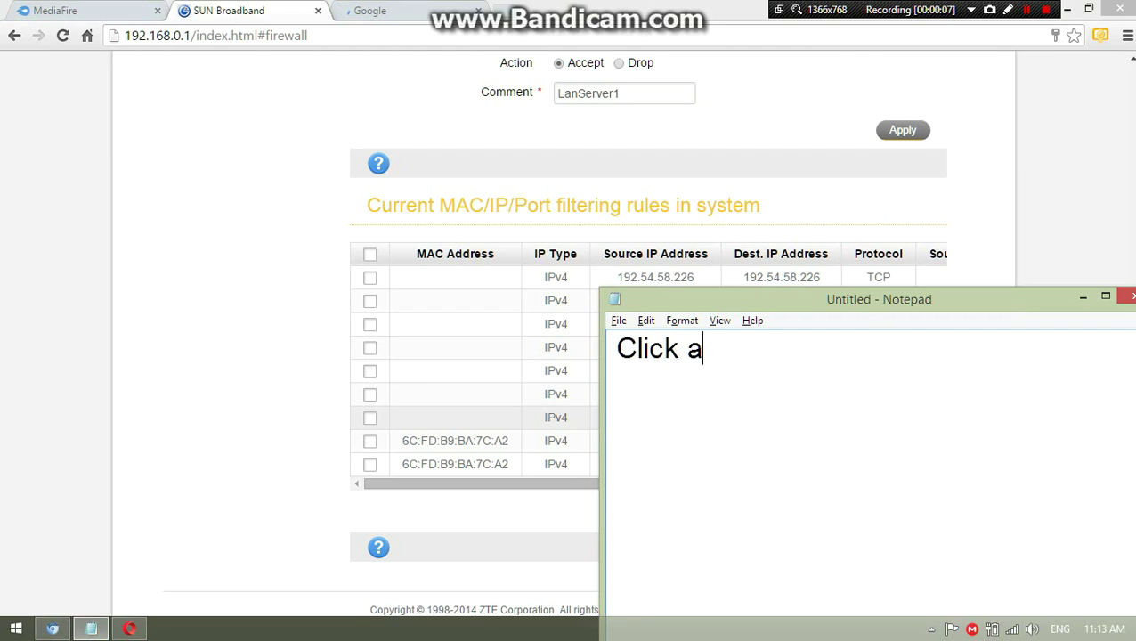
text(pply then u )
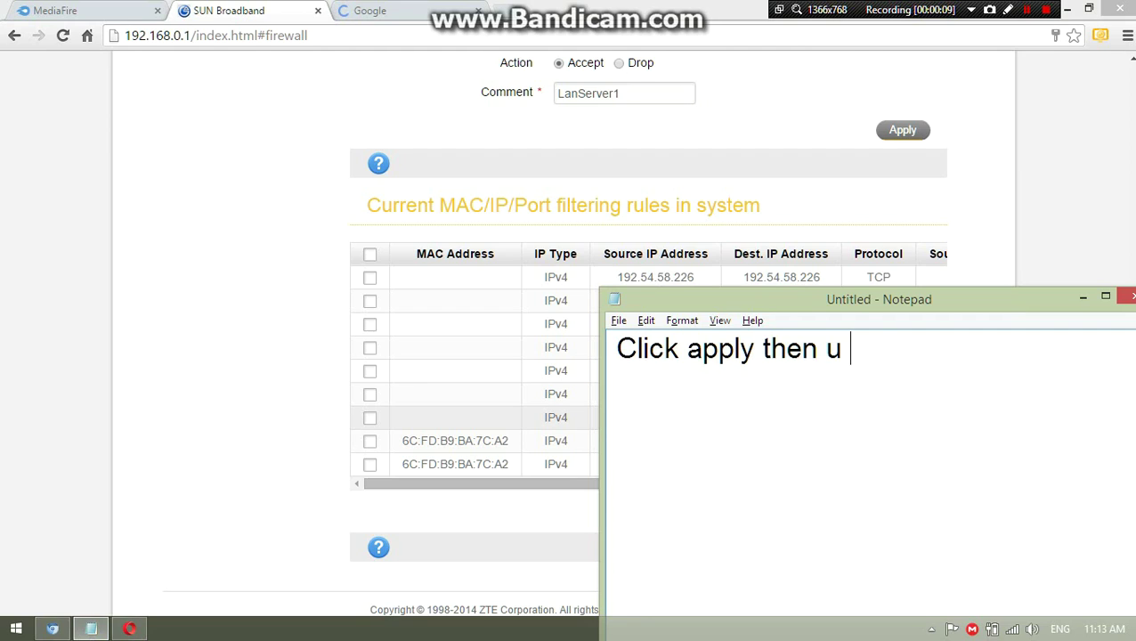
text(will see it)
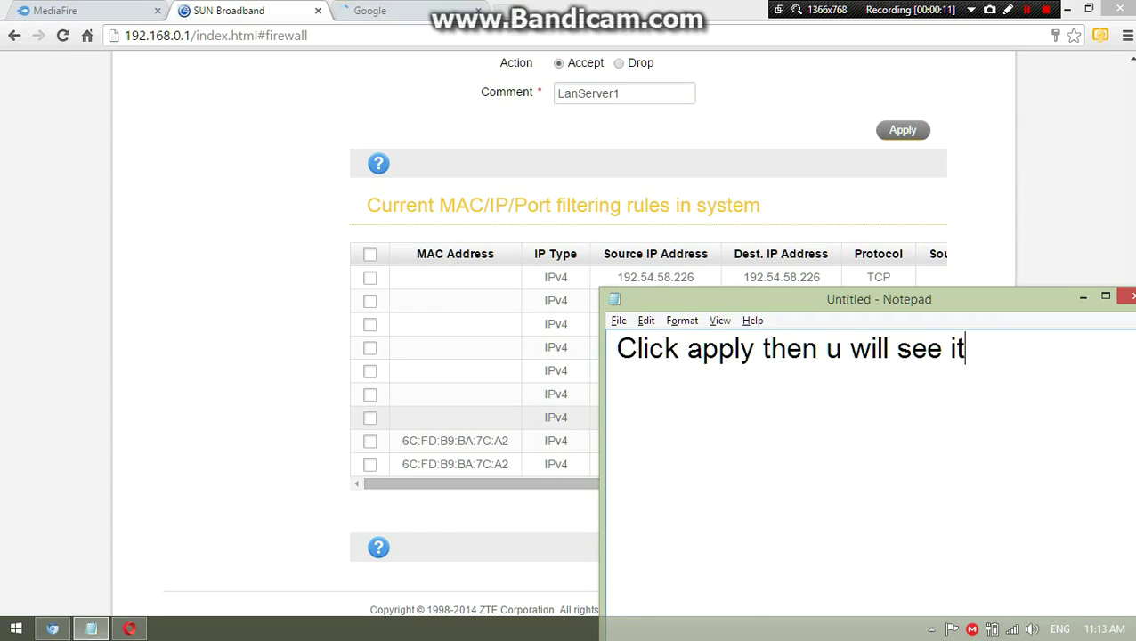
text( hEre)
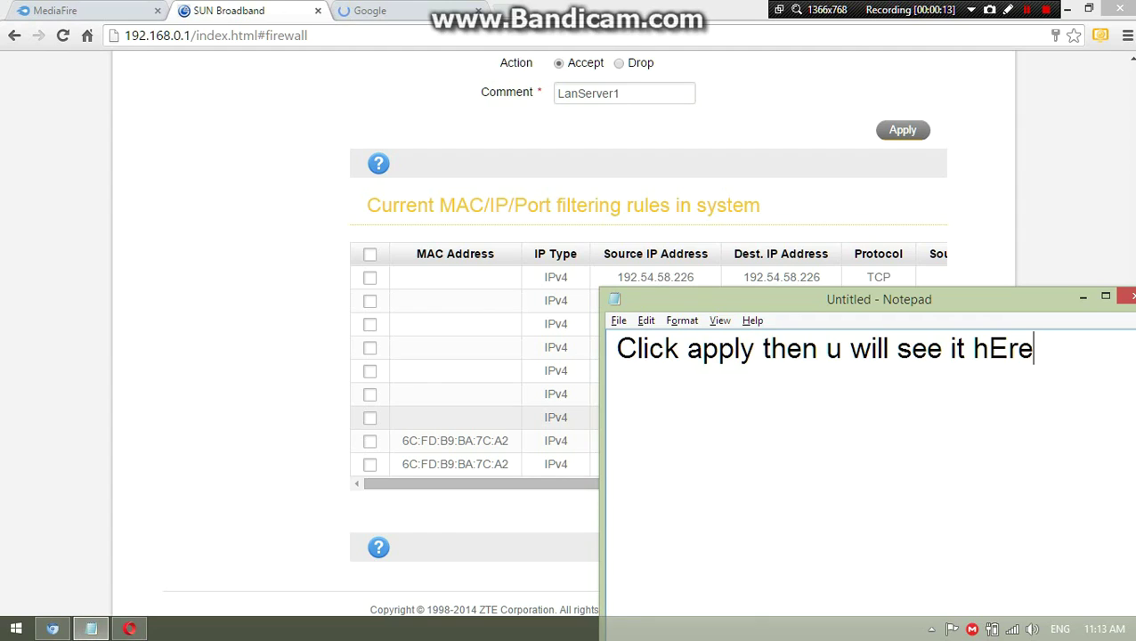
Clear the note, return to the router page and examine the port ranges, actions and comments of the current filtering rules
key(ctrl+a)
key(BackSpace)
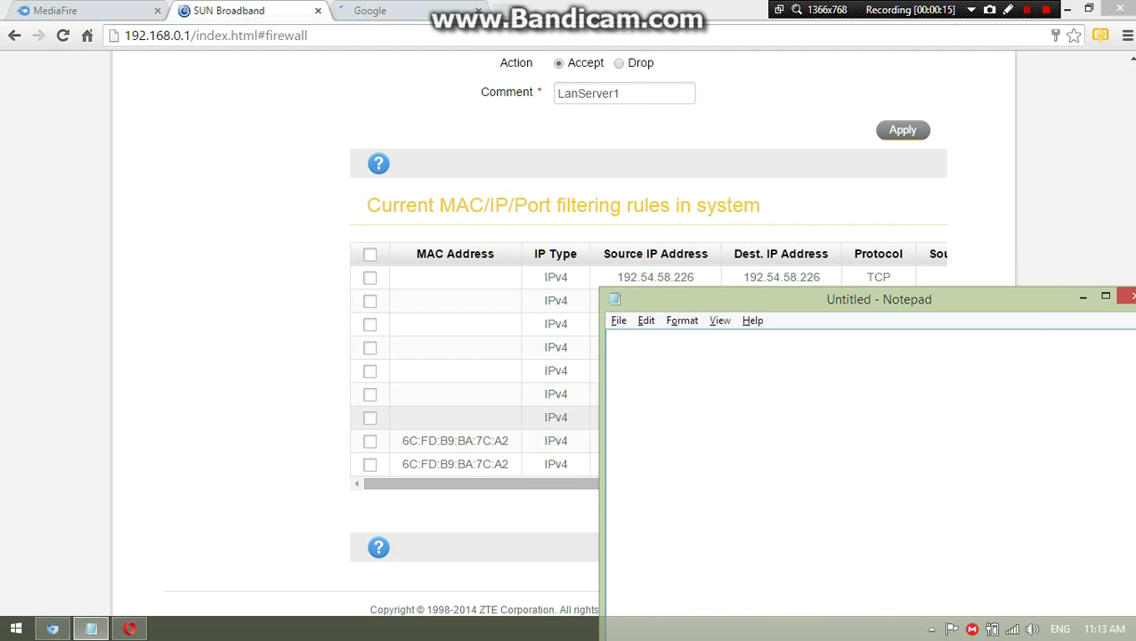
click(569, 324)
drag(366, 198, 890, 417)
click(787, 394)
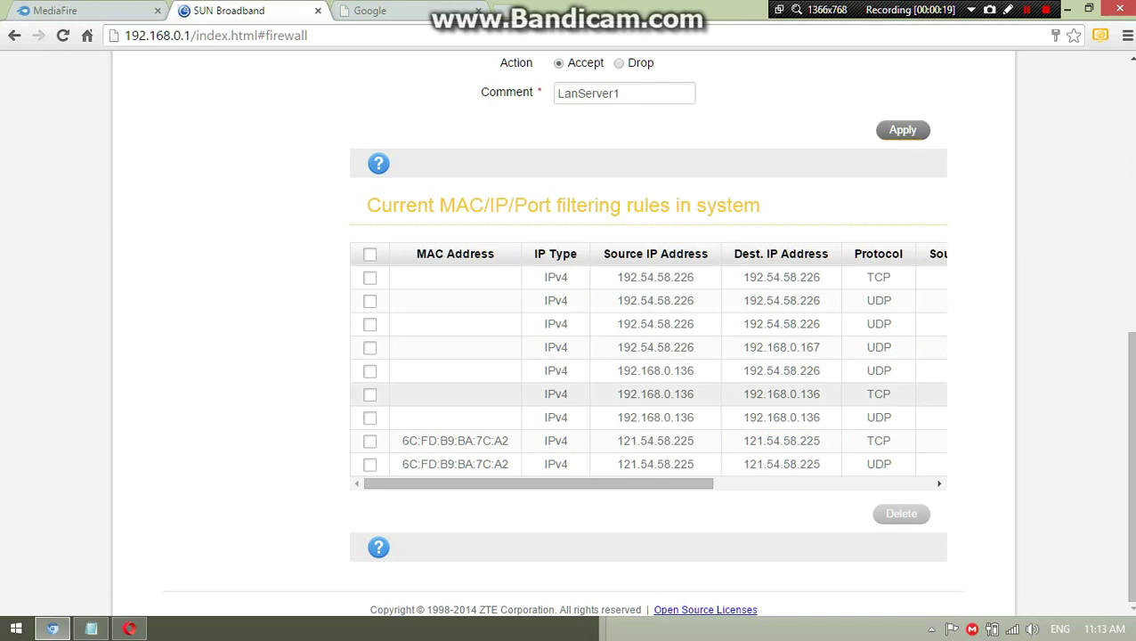
drag(539, 483, 757, 483)
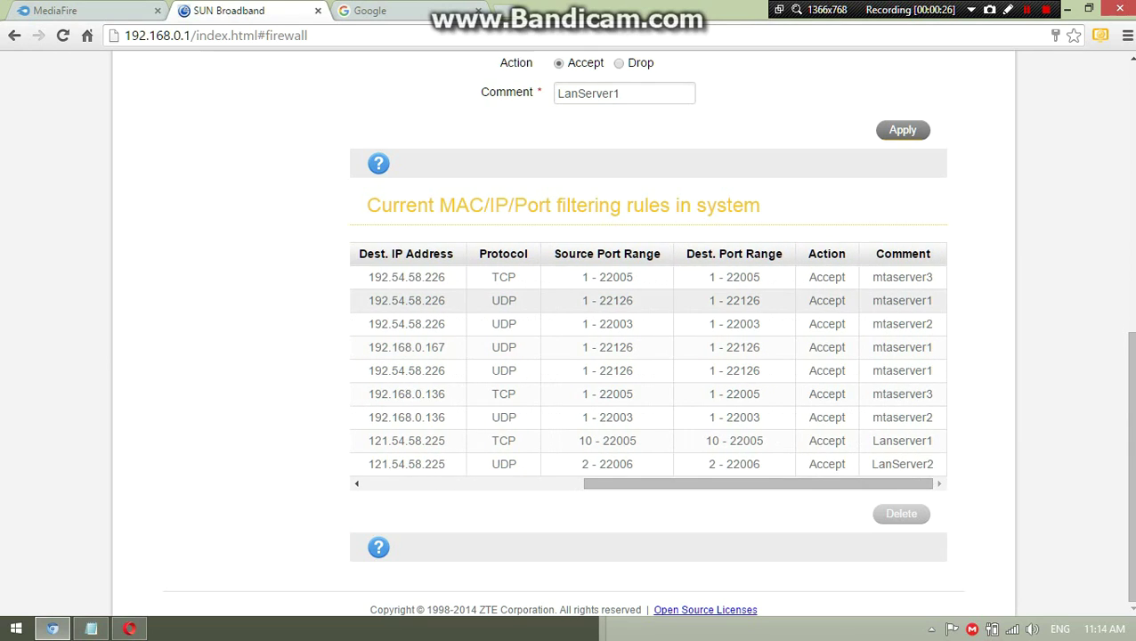
Reposition the Notepad window, write "Dont copy the comment", and clear the note before returning to the router page
click(91, 628)
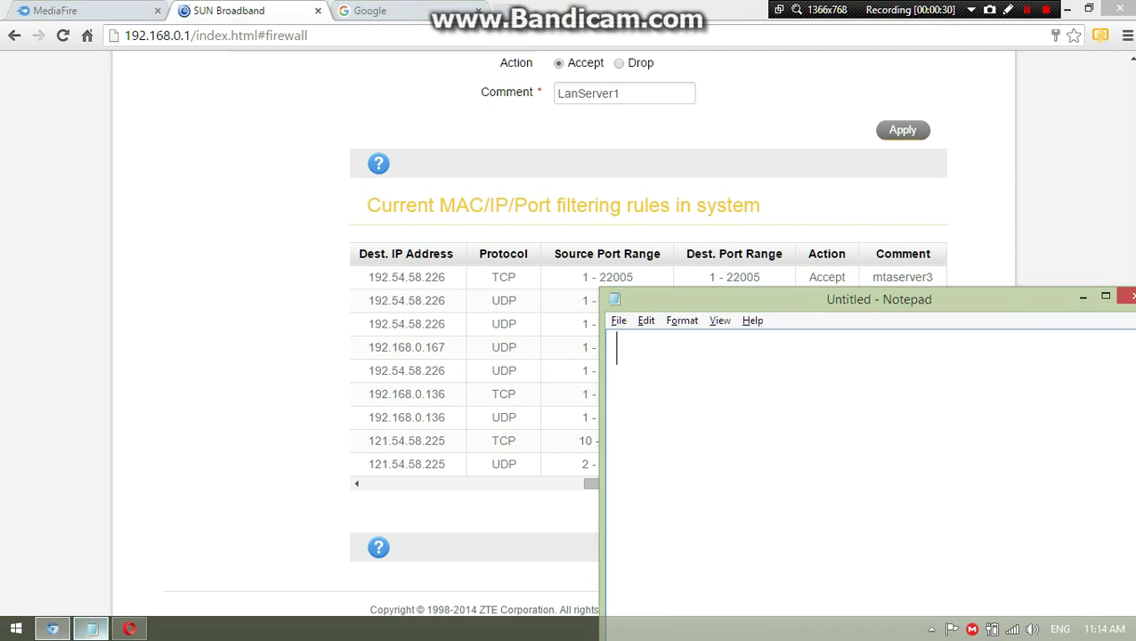
drag(879, 298, 1009, 250)
drag(805, 241, 653, 288)
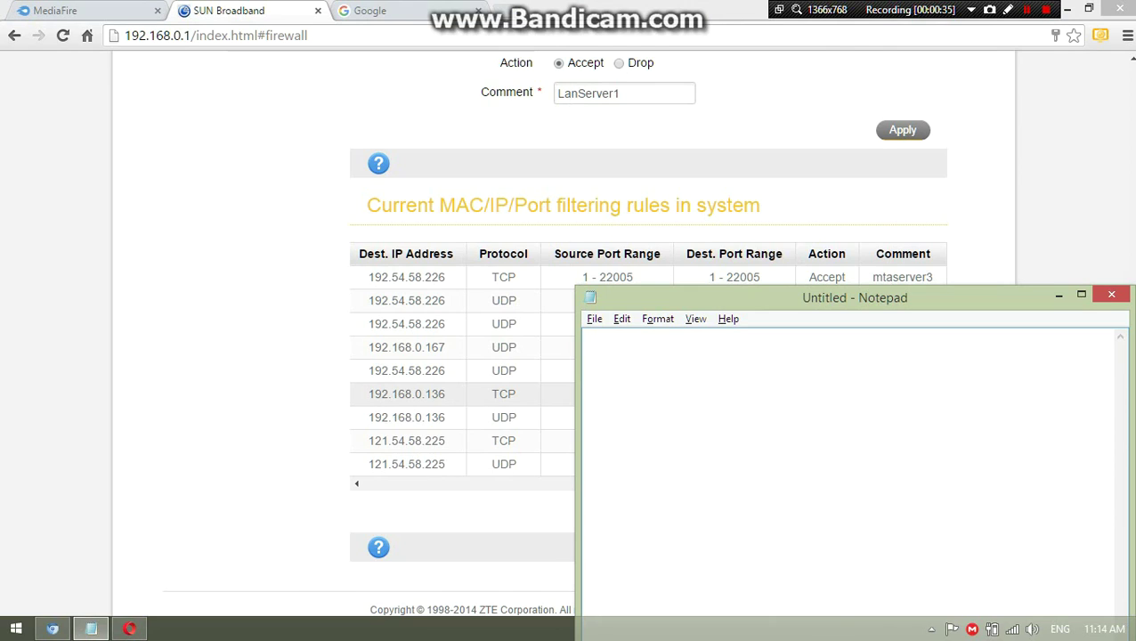
text(Dont copy)
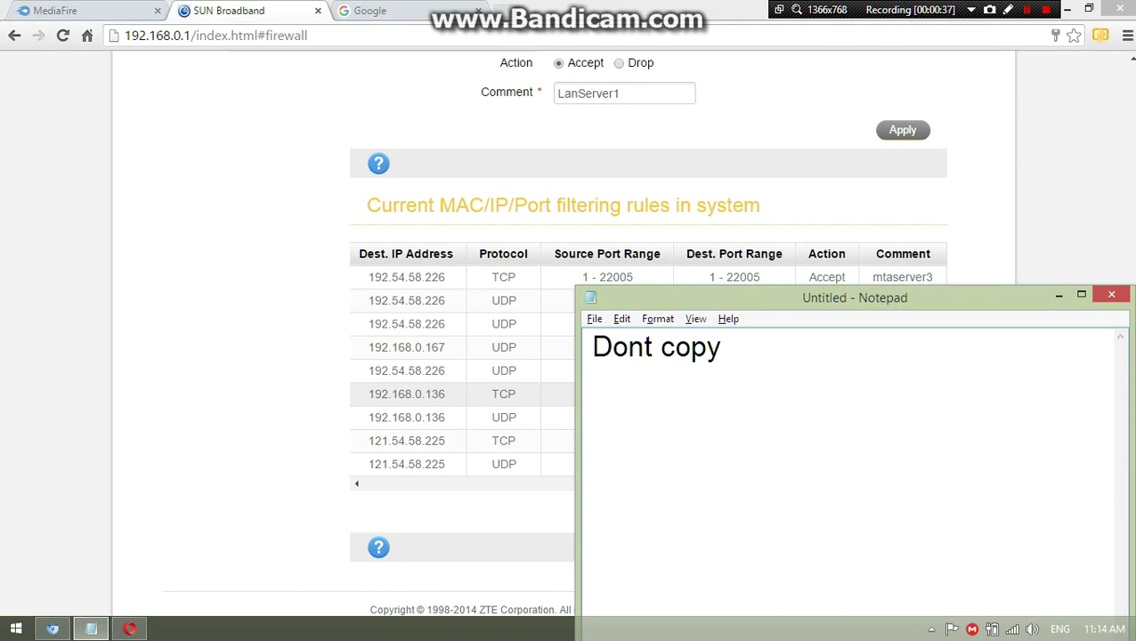
text( the comment)
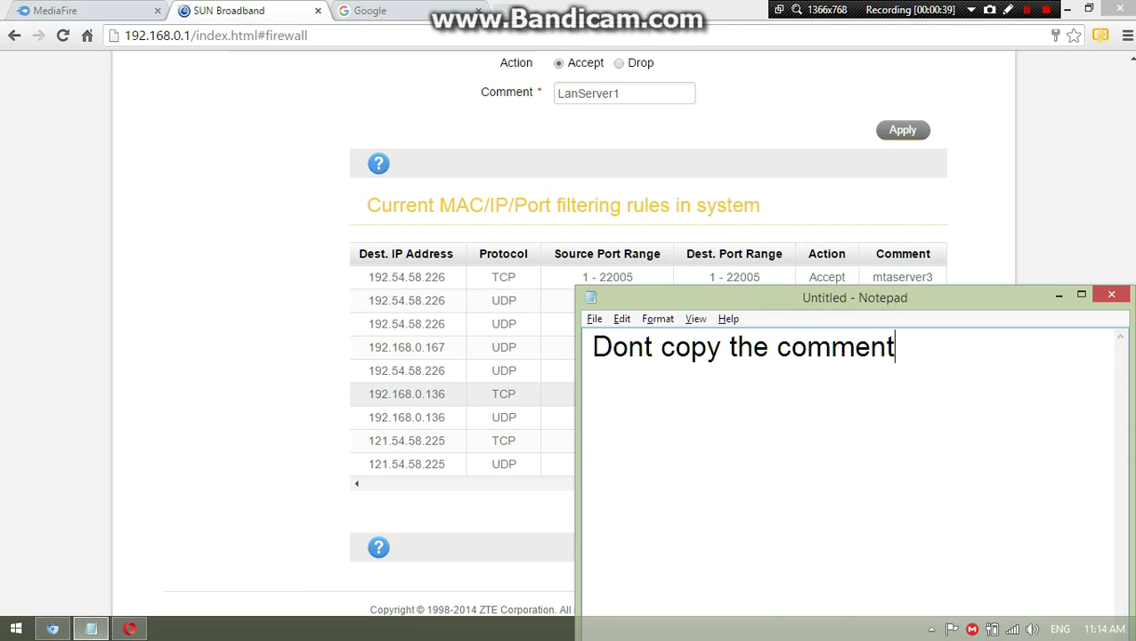
key(ctrl+a)
key(BackSpace)
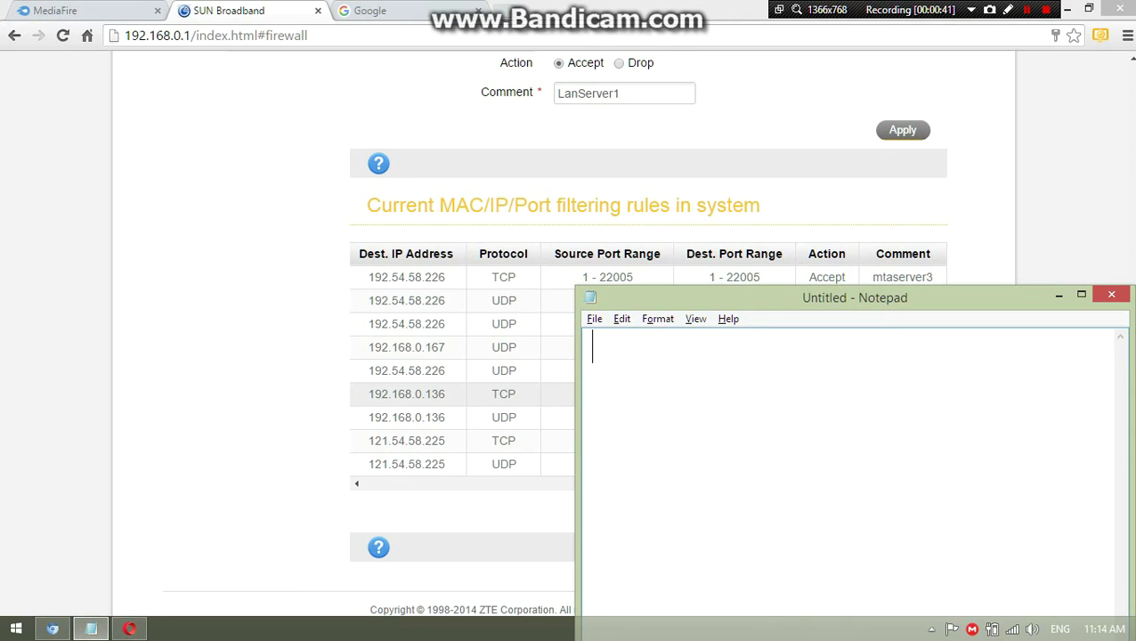
text(m)
key(BackSpace)
key(alt)
key(super+Down)
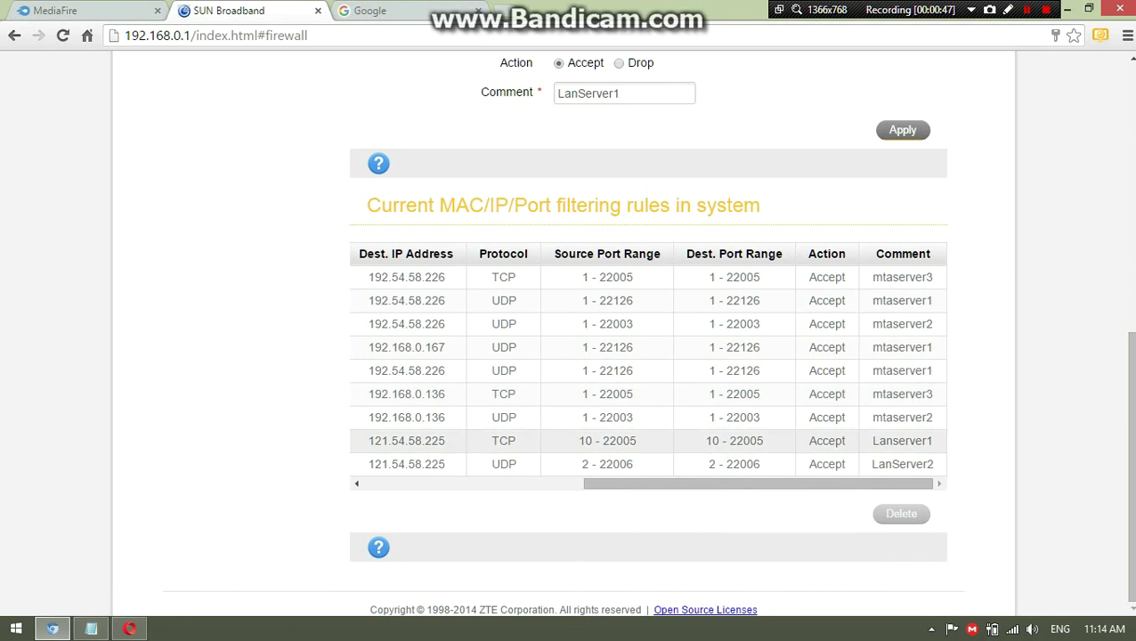
Go back to the filtering settings form, write "now step 2" in Notepad, then clear and minimize the note
drag(757, 483, 537, 483)
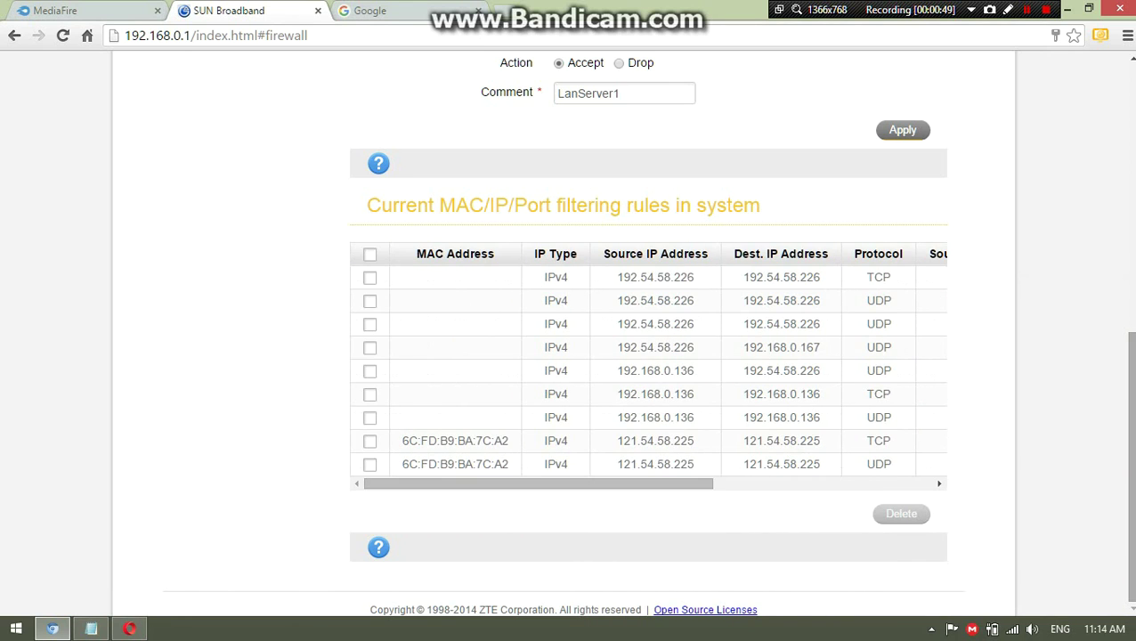
drag(1130, 465, 1130, 271)
key(alt+Tab)
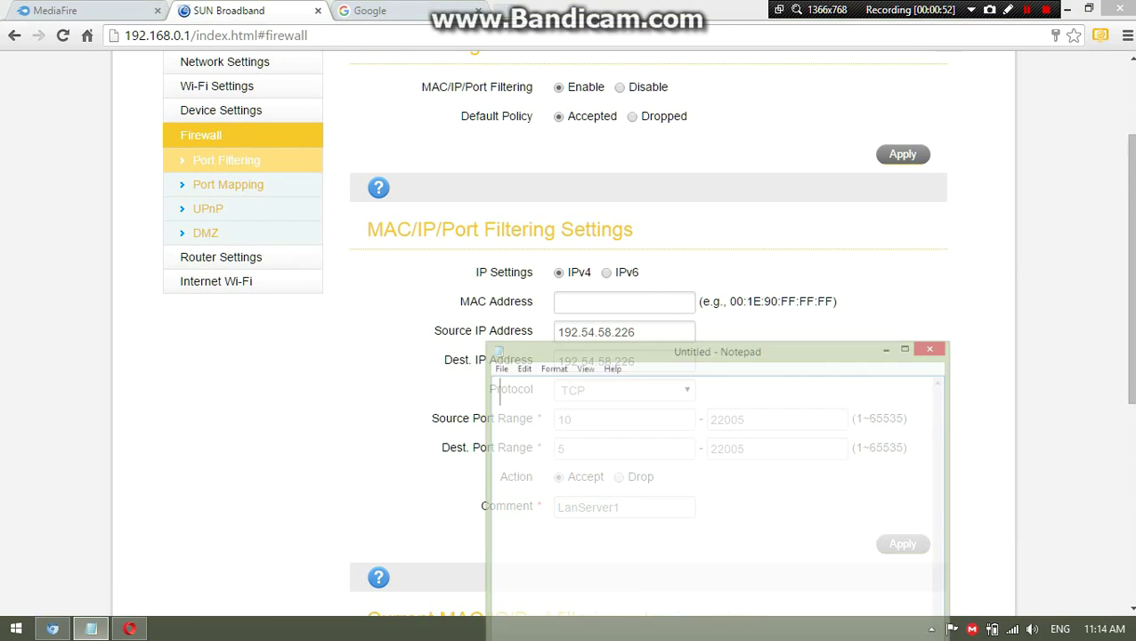
text(now )
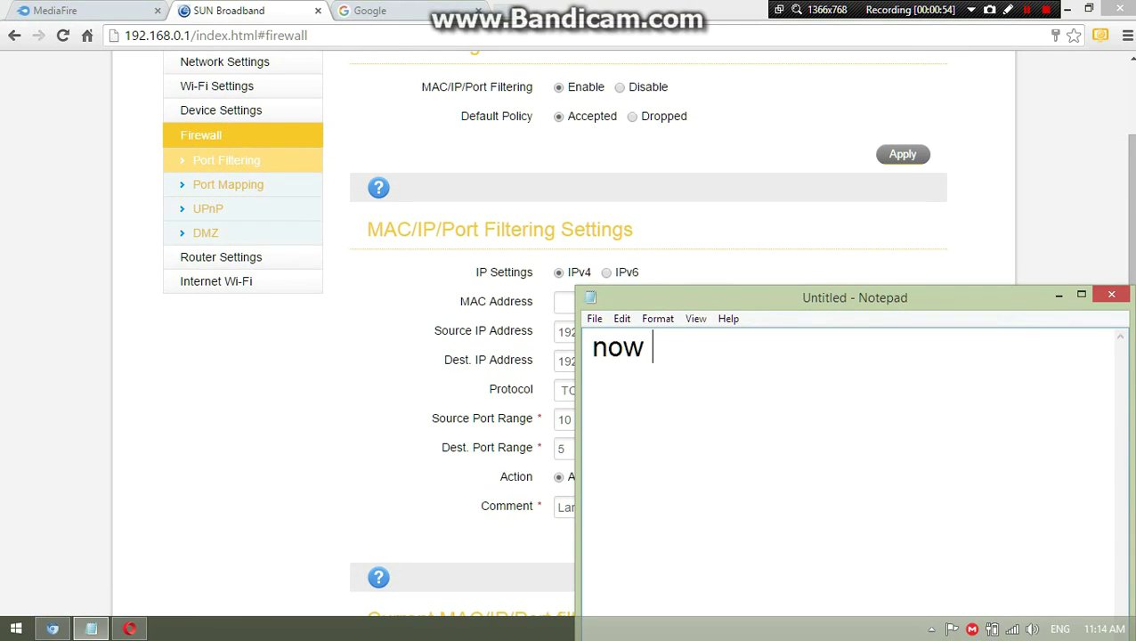
text(step 2)
key(ctrl+a)
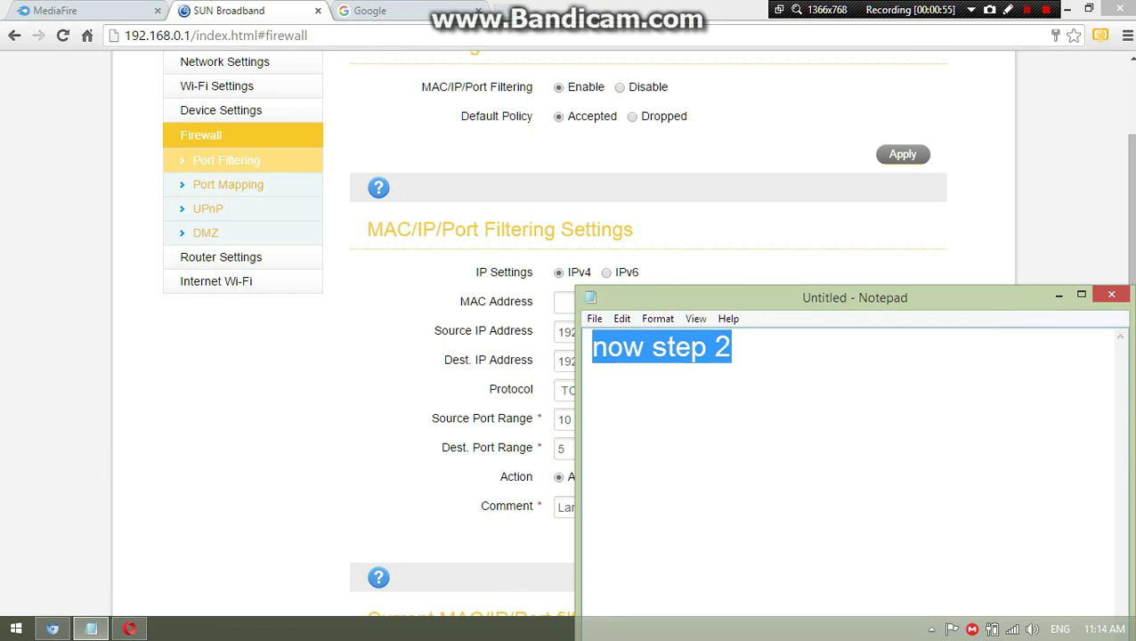
key(BackSpace)
click(1059, 294)
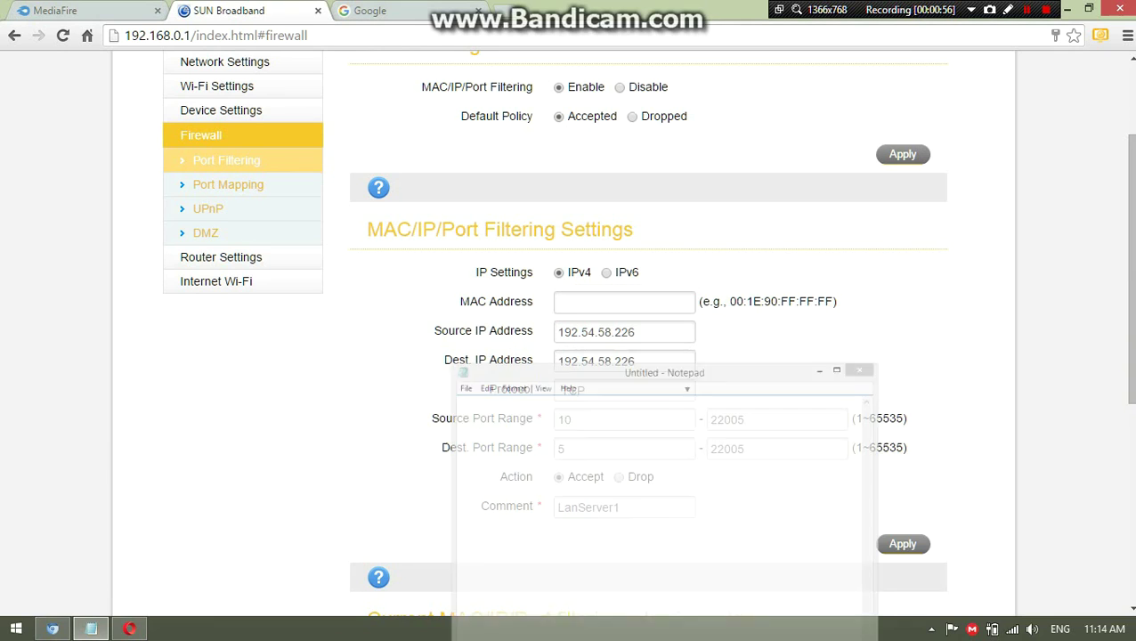
Clear the source and destination IP addresses in the filtering rule form
scroll(648, 356, down, 1)
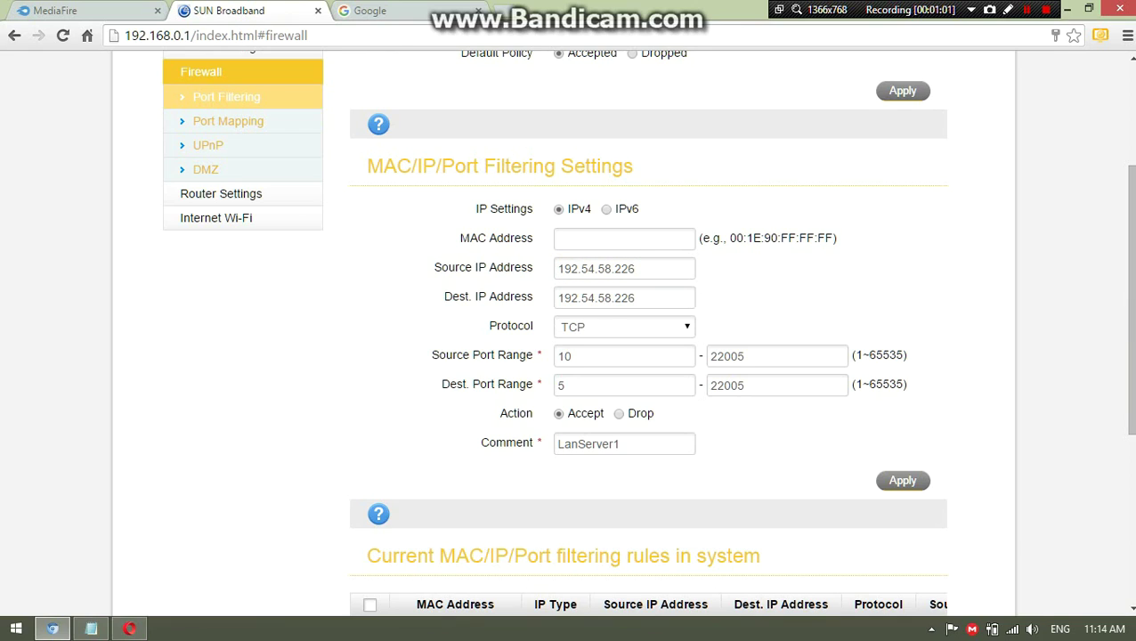
double_click(703, 268)
click(650, 268)
drag(633, 267, 571, 268)
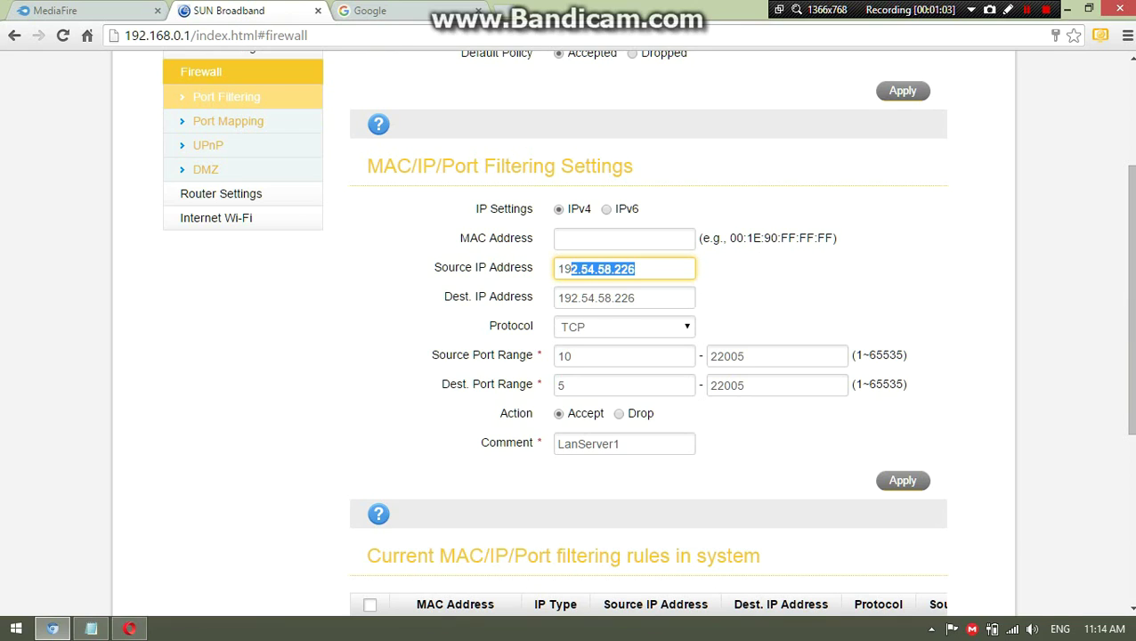
key(BackSpace)
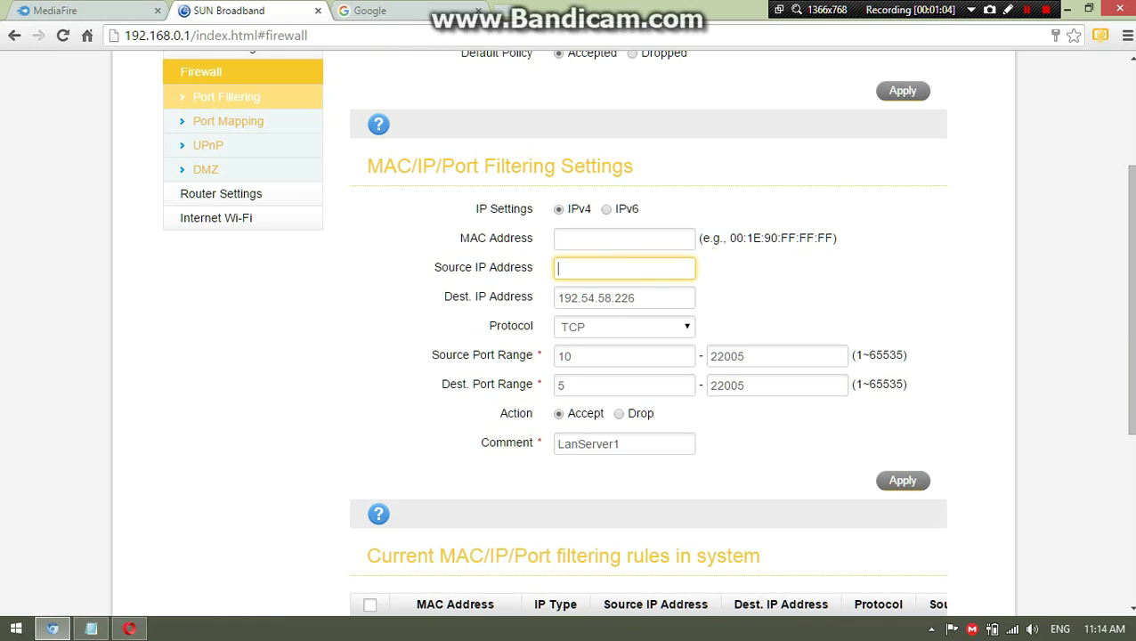
click(636, 297)
drag(636, 297, 557, 297)
key(BackSpace)
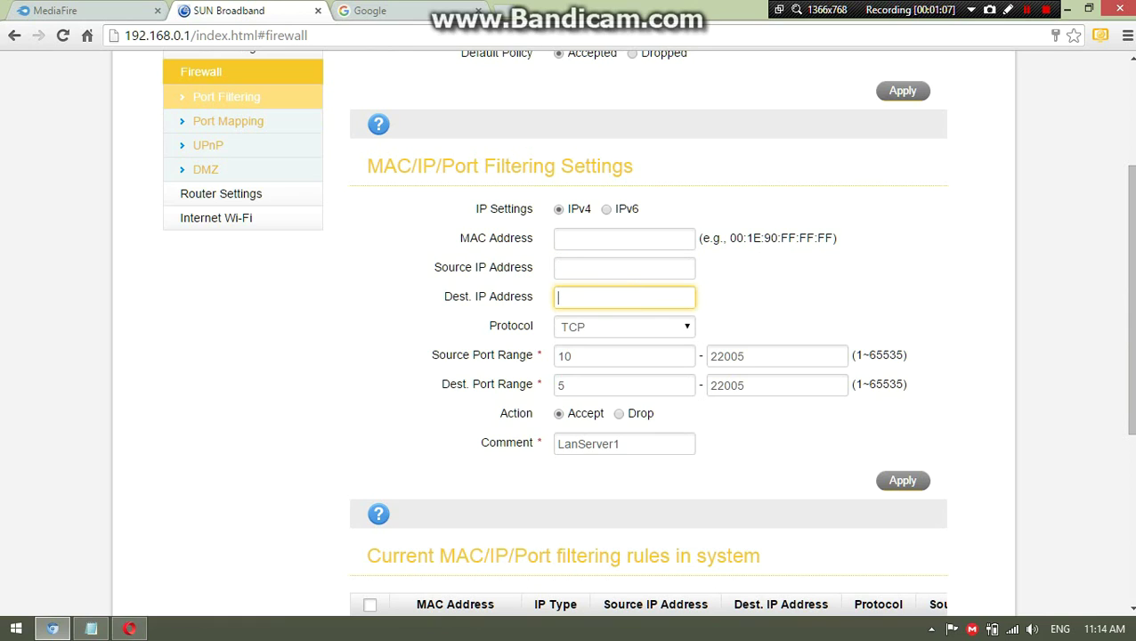
Set the filtering rule's protocol to UDP
click(623, 327)
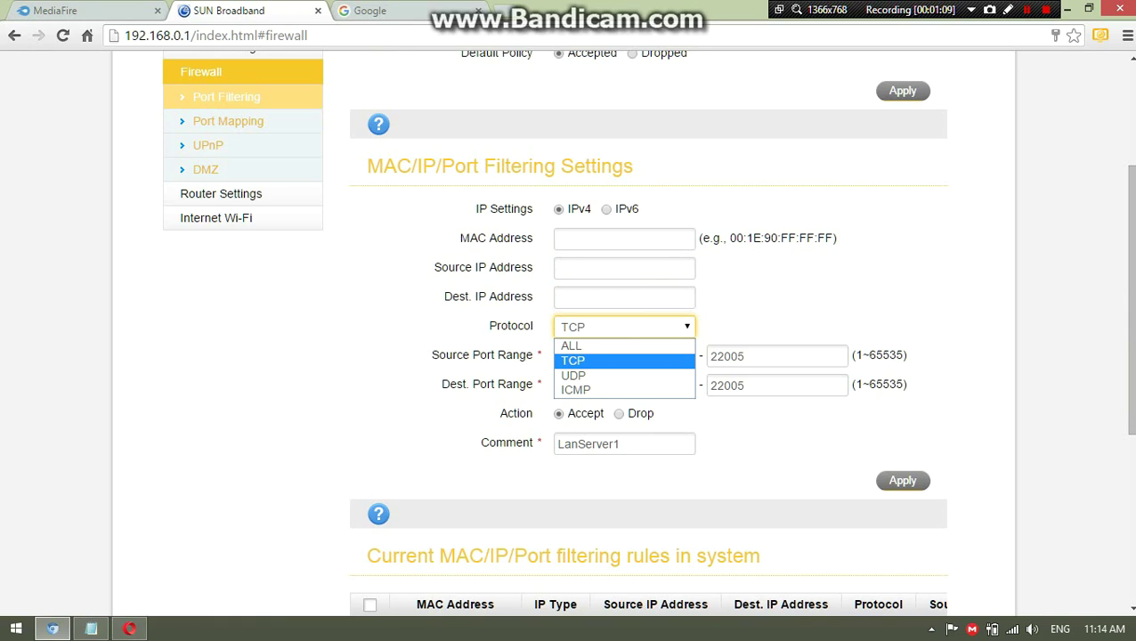
key(Down)
key(Return)
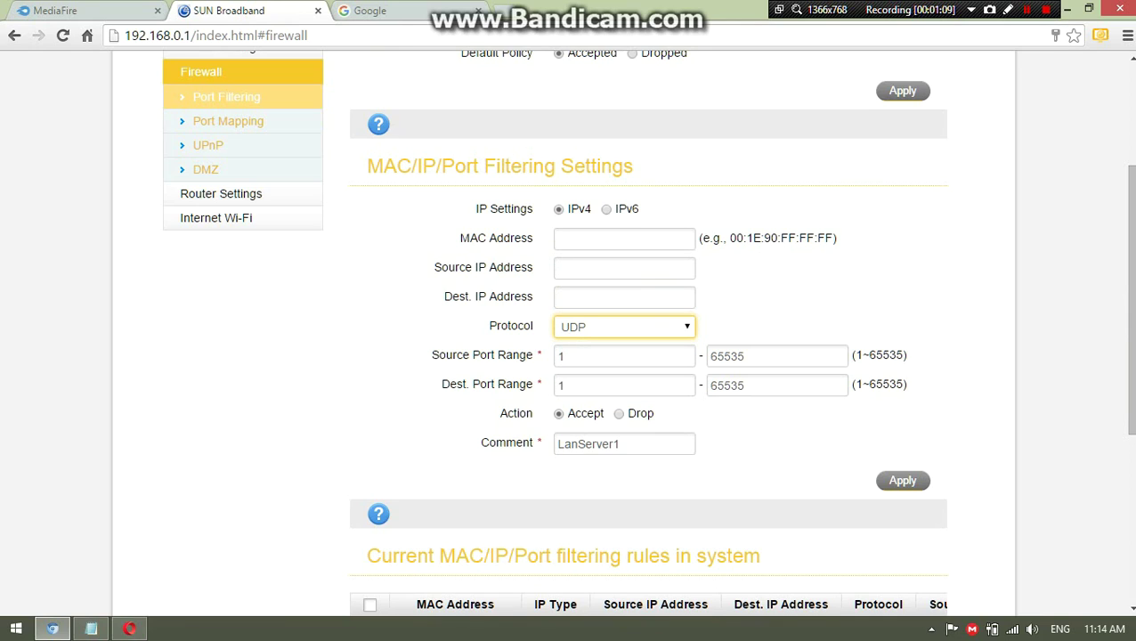
Set the end of the rule's source port range to 22003 and dismiss the alert
drag(745, 356, 709, 356)
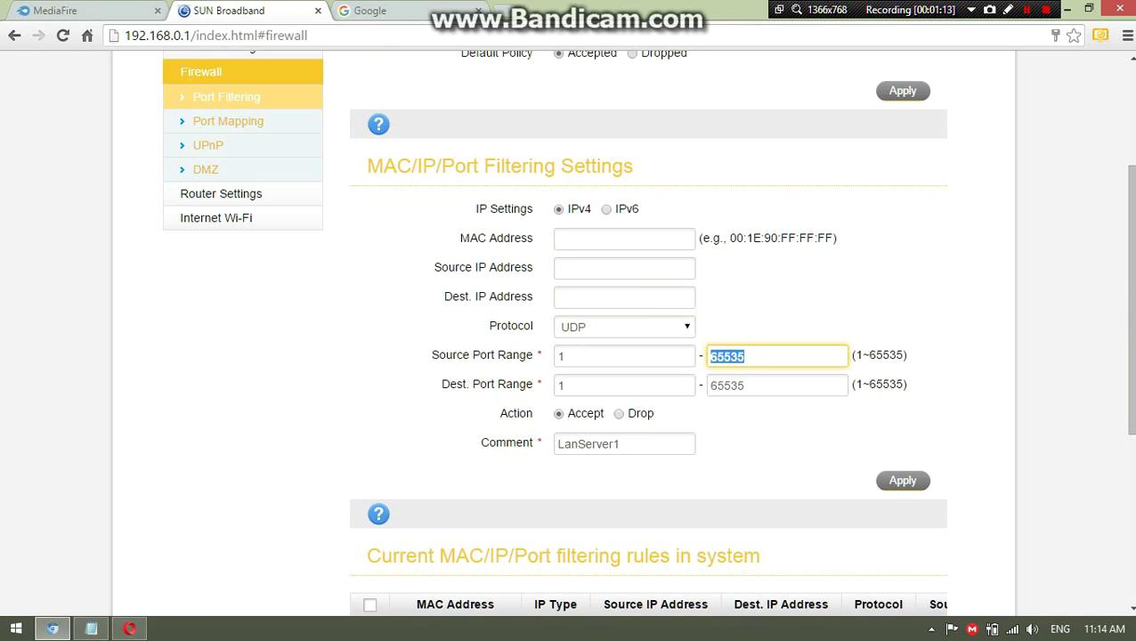
text(22003)
click(745, 384)
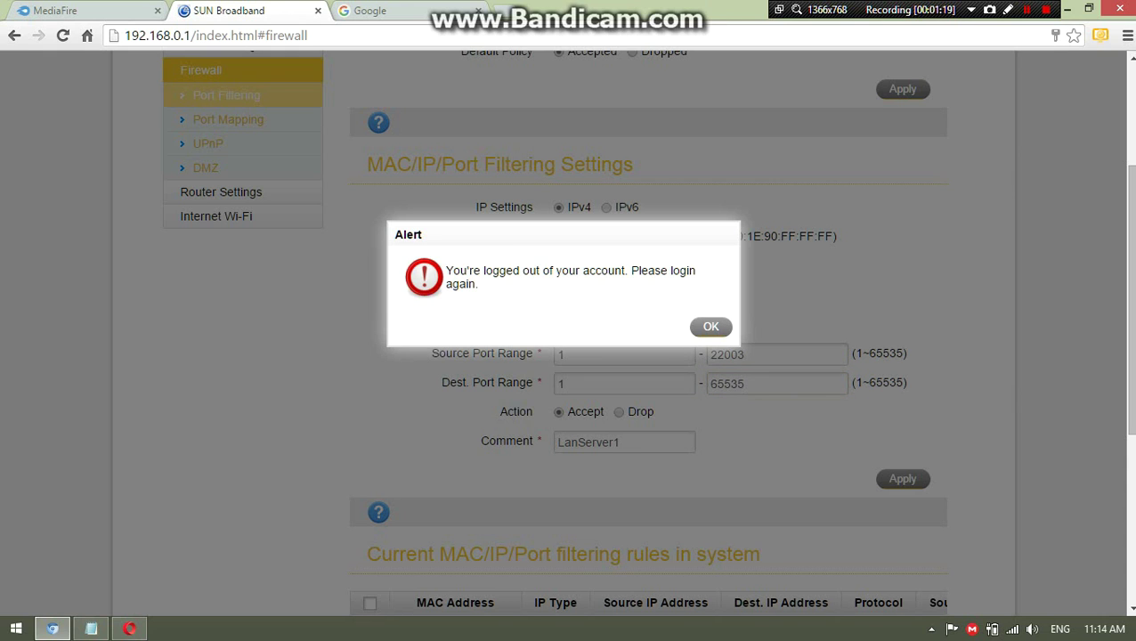
click(710, 325)
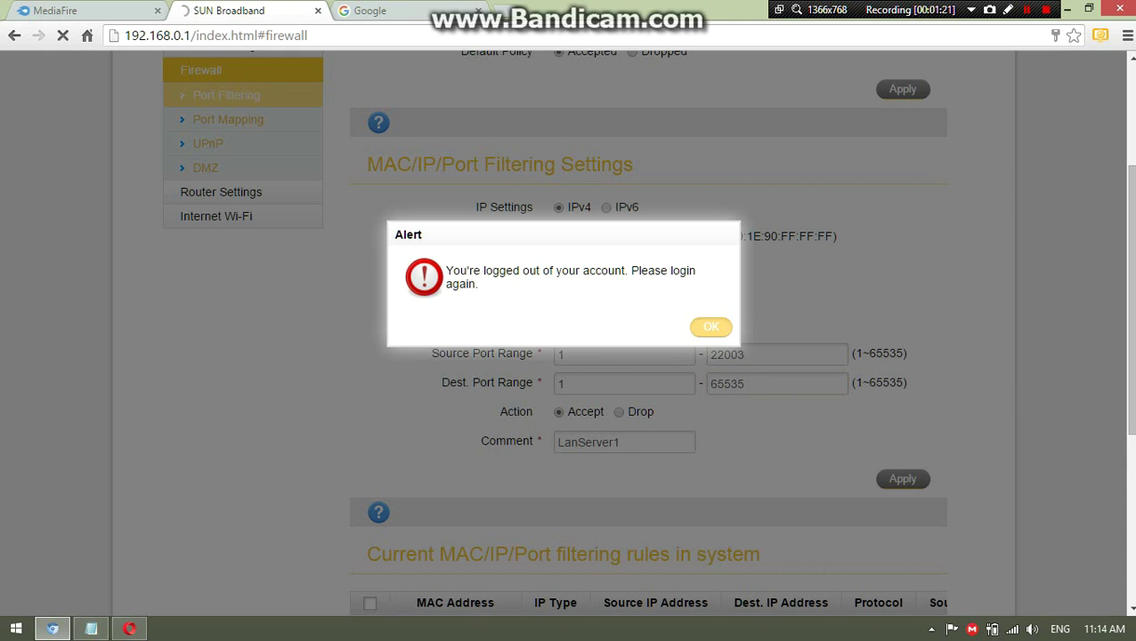
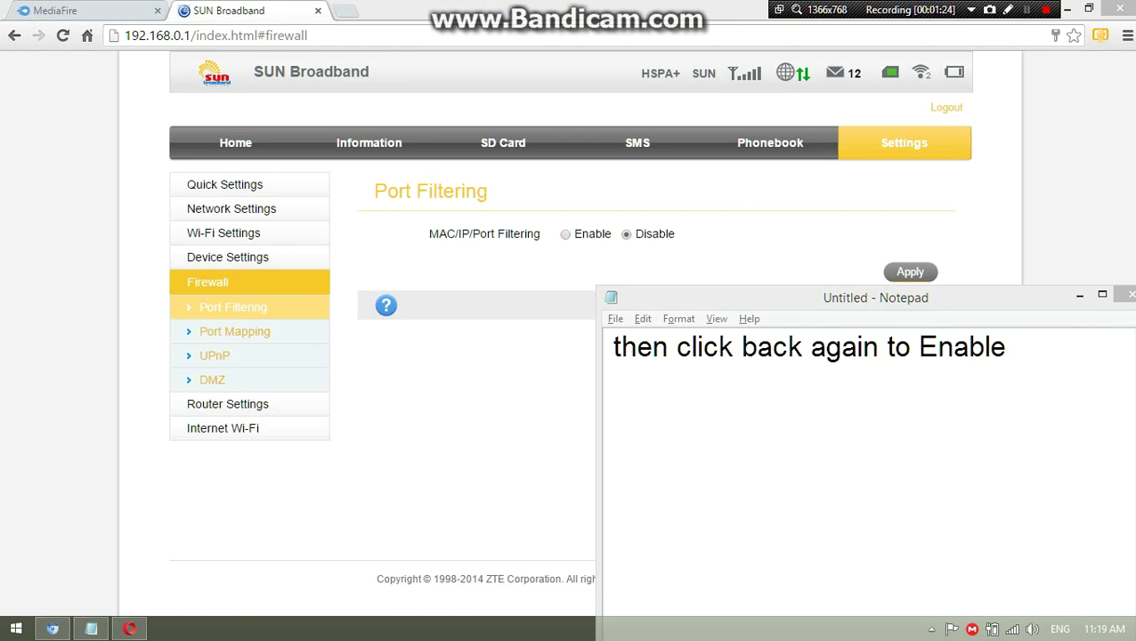
Minimize Notepad and set MAC/IP/Port Filtering back to Enable on the Port Filtering page
click(1079, 294)
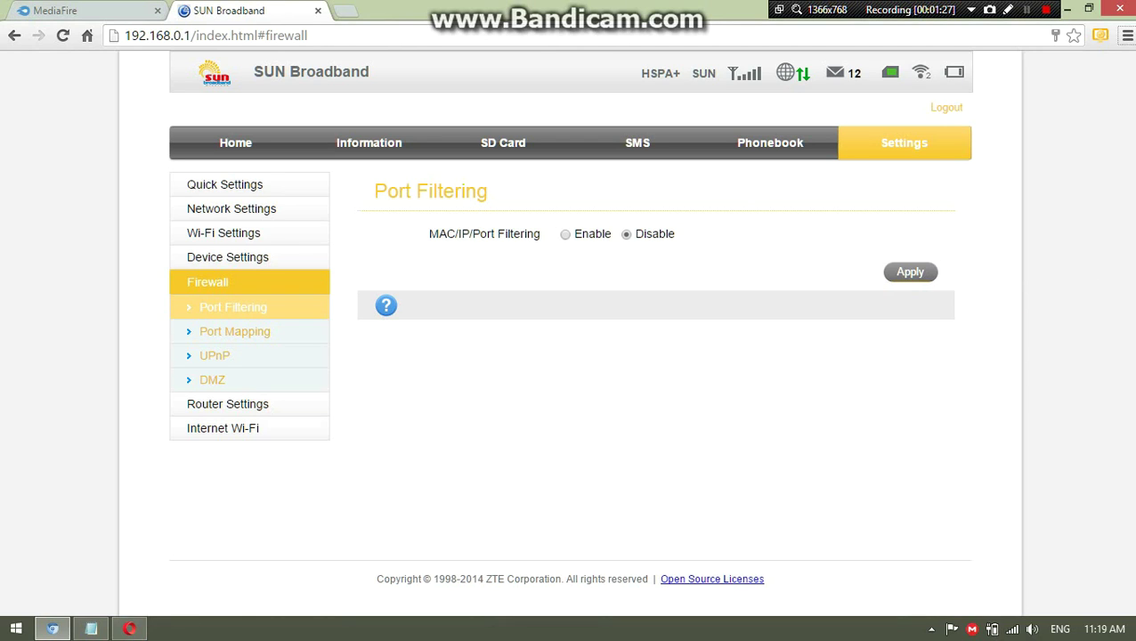
click(565, 234)
scroll(567, 332, down, 2)
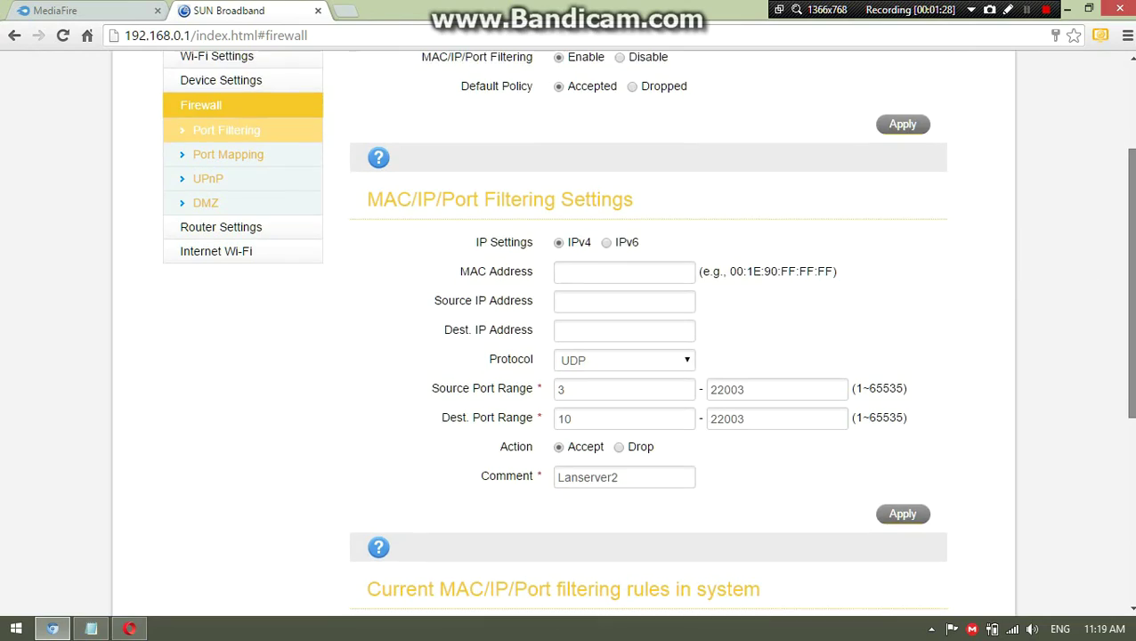
key(alt+Tab)
key(alt+Tab)
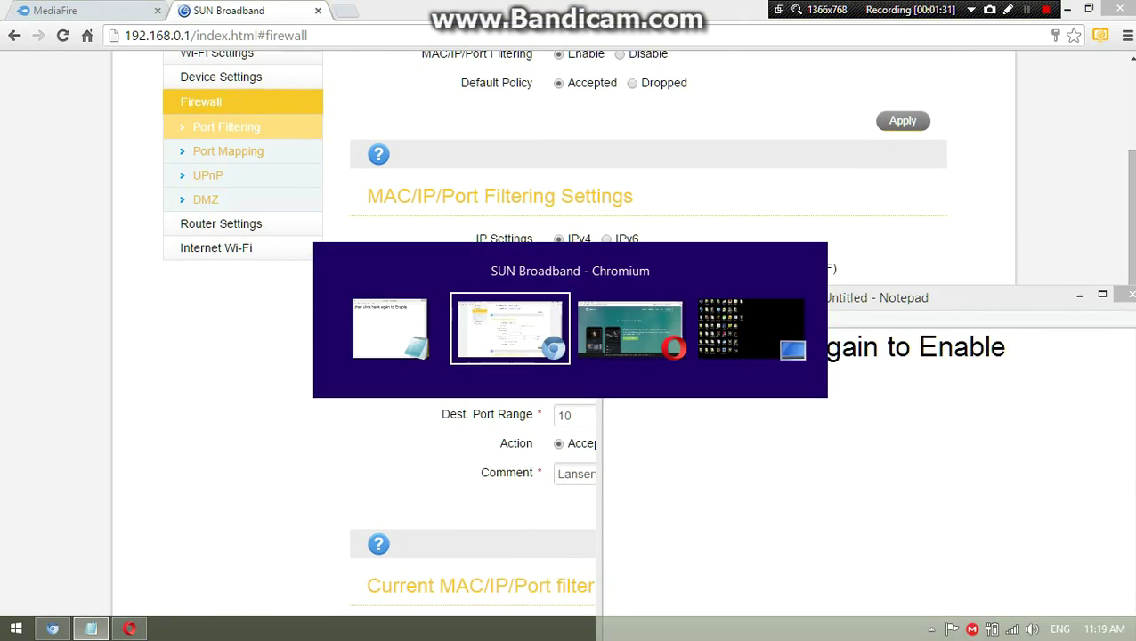
key(alt+Tab)
key(alt+Tab)
key(alt+Tab)
key(alt+Tab)
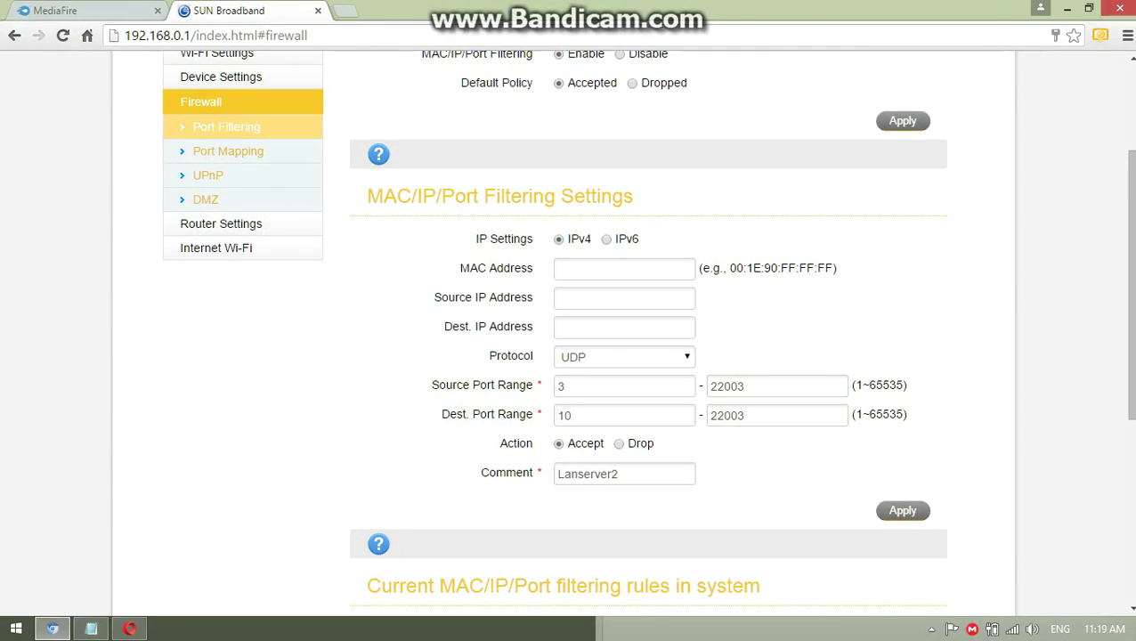
Switch to Notepad and replace the message with "ow sorry i just paused it"
click(91, 629)
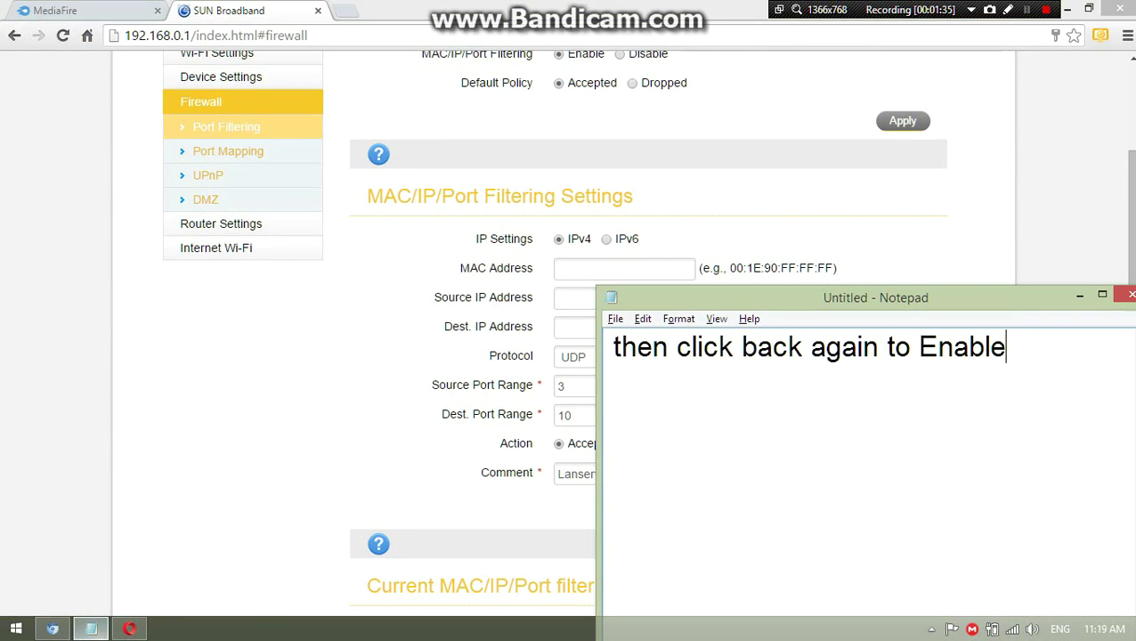
key(ctrl+a)
key(BackSpace)
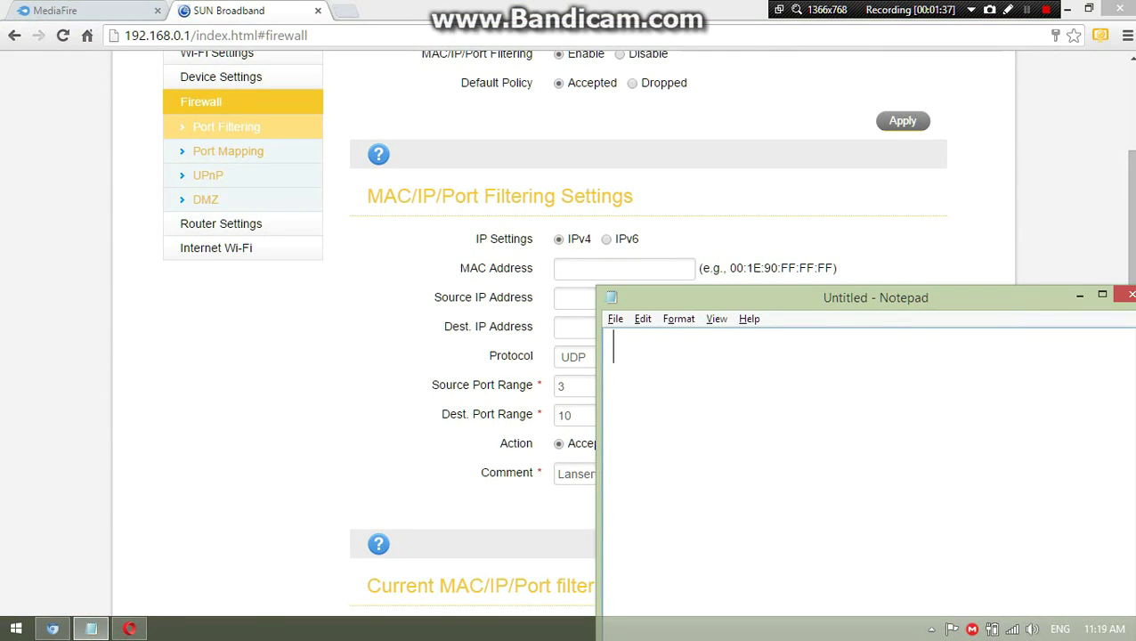
text(ow sorr)
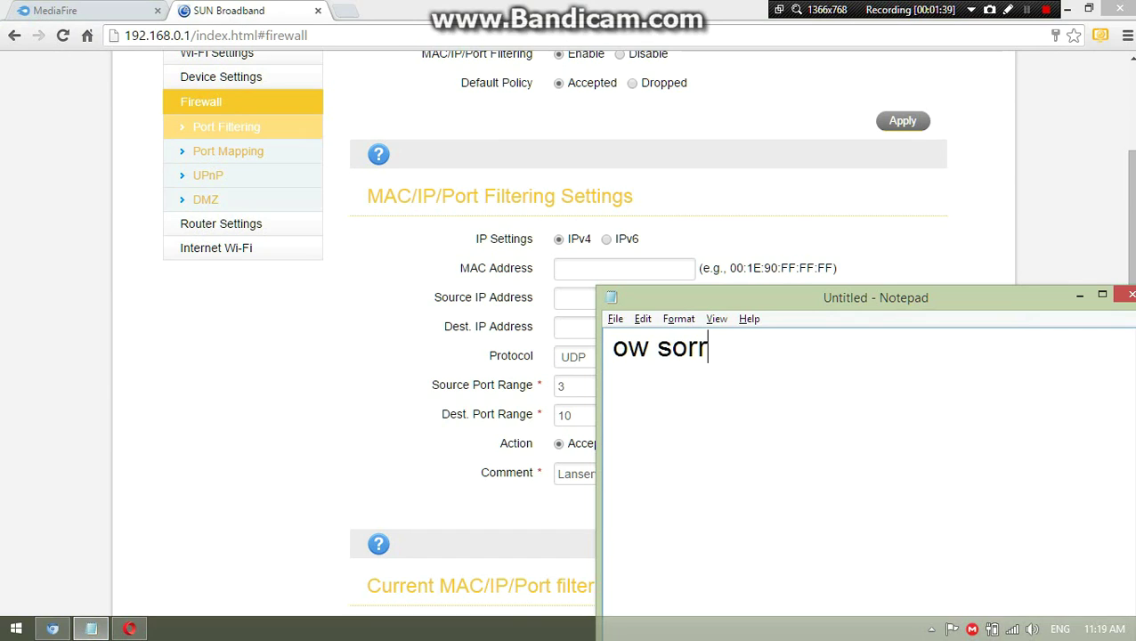
text(y i just pa)
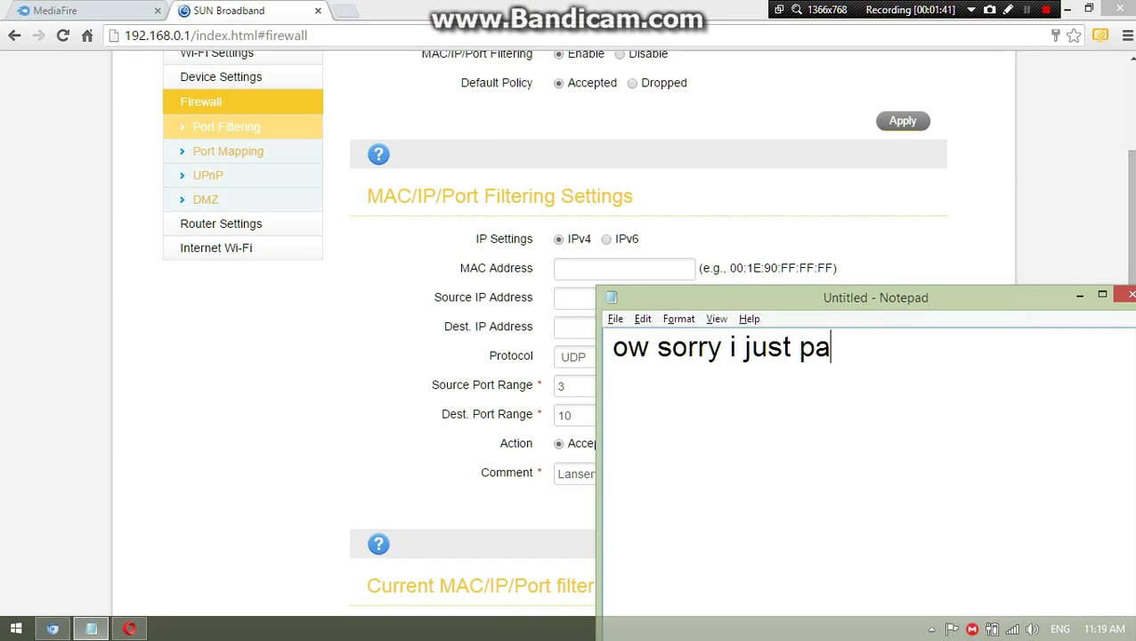
text(used it)
Clear the note, move the Notepad window off the filtering form's fields, and write "now go to your start windo"
key(ctrl+a)
key(BackSpace)
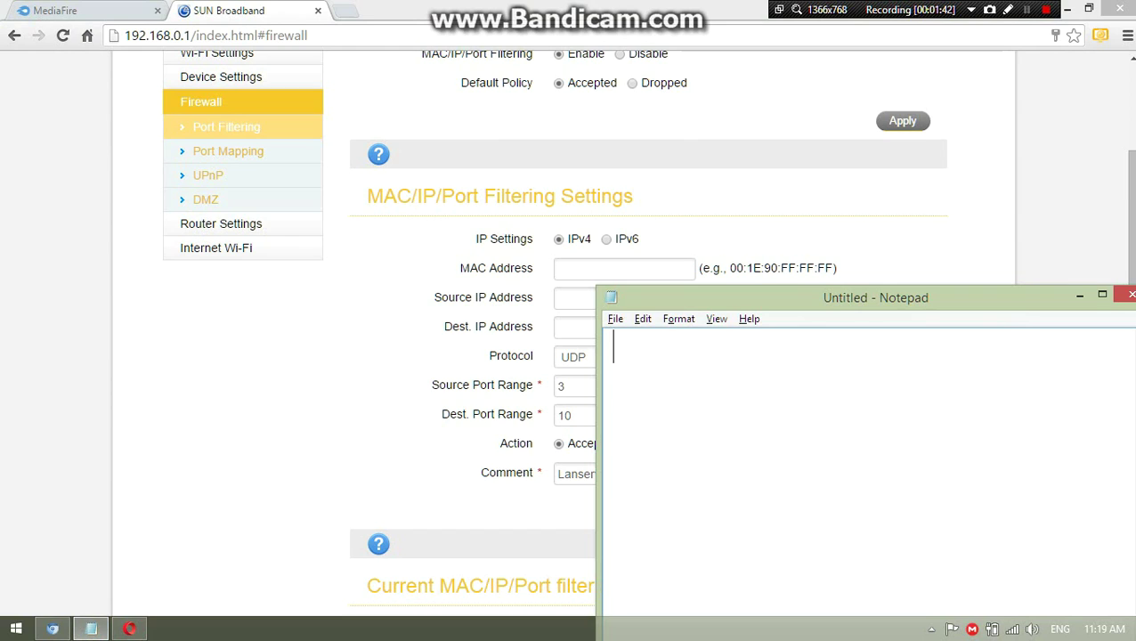
drag(801, 297, 993, 228)
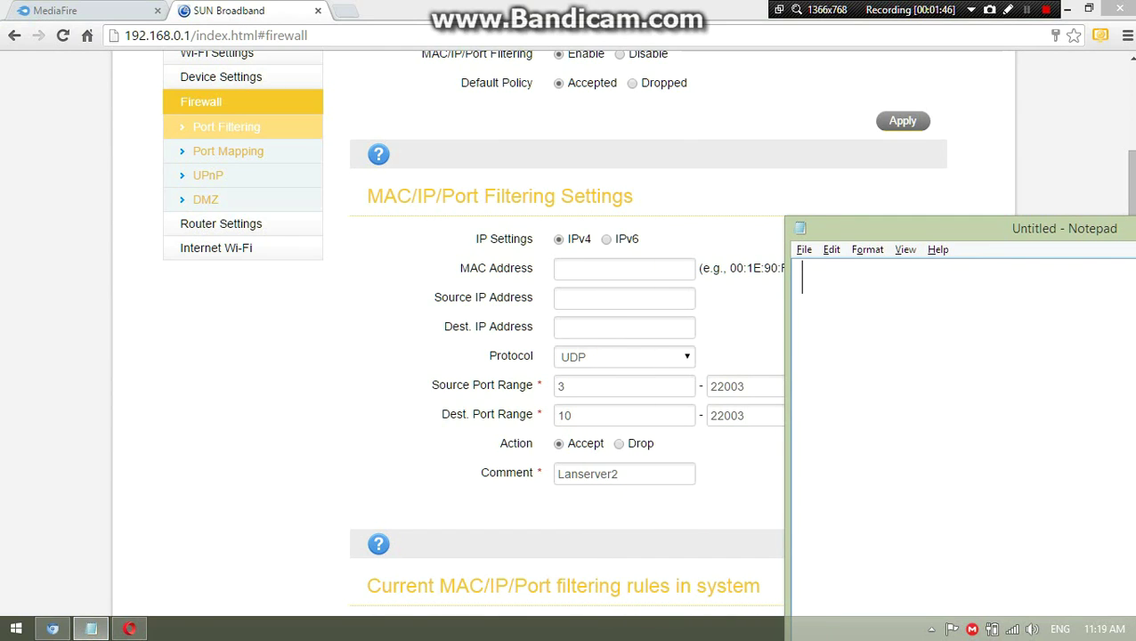
text(now)
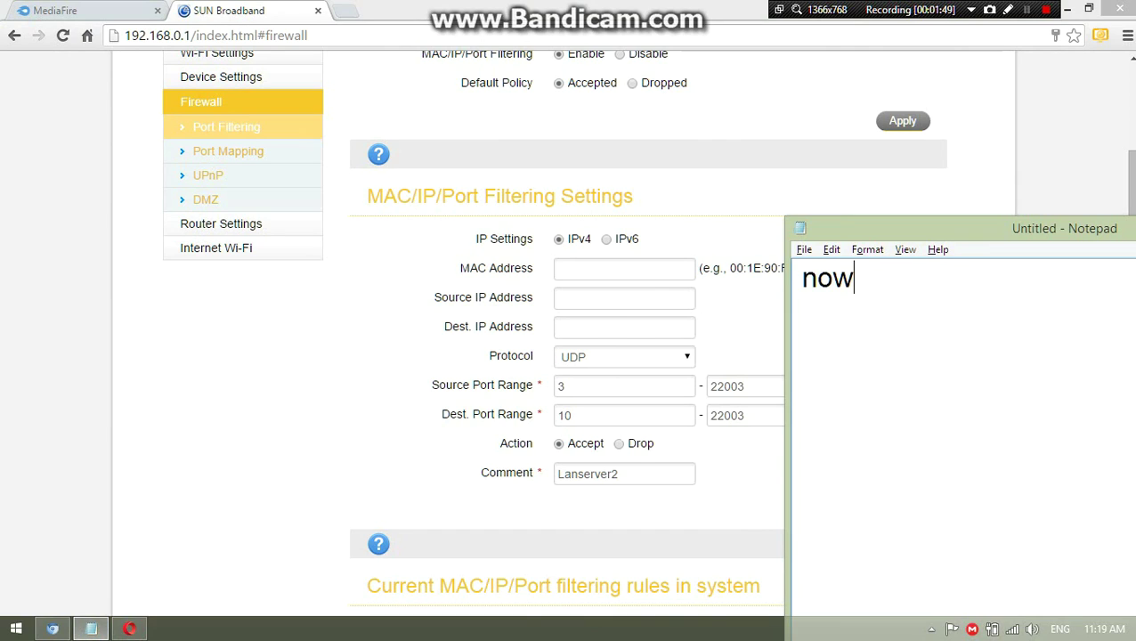
text( go to your)
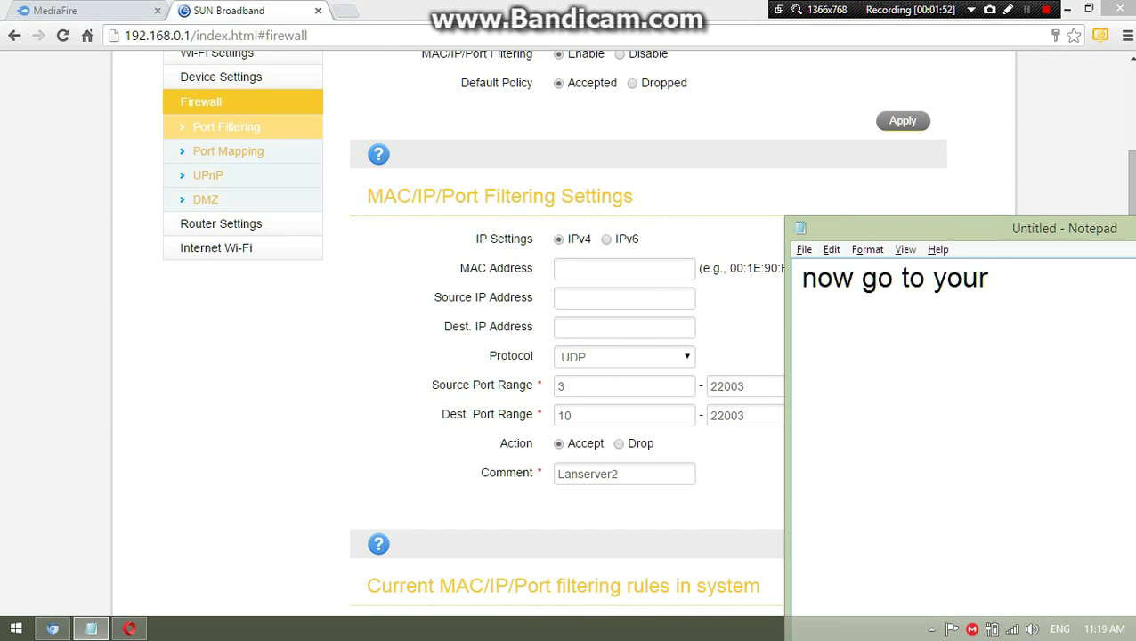
key(ctrl+a)
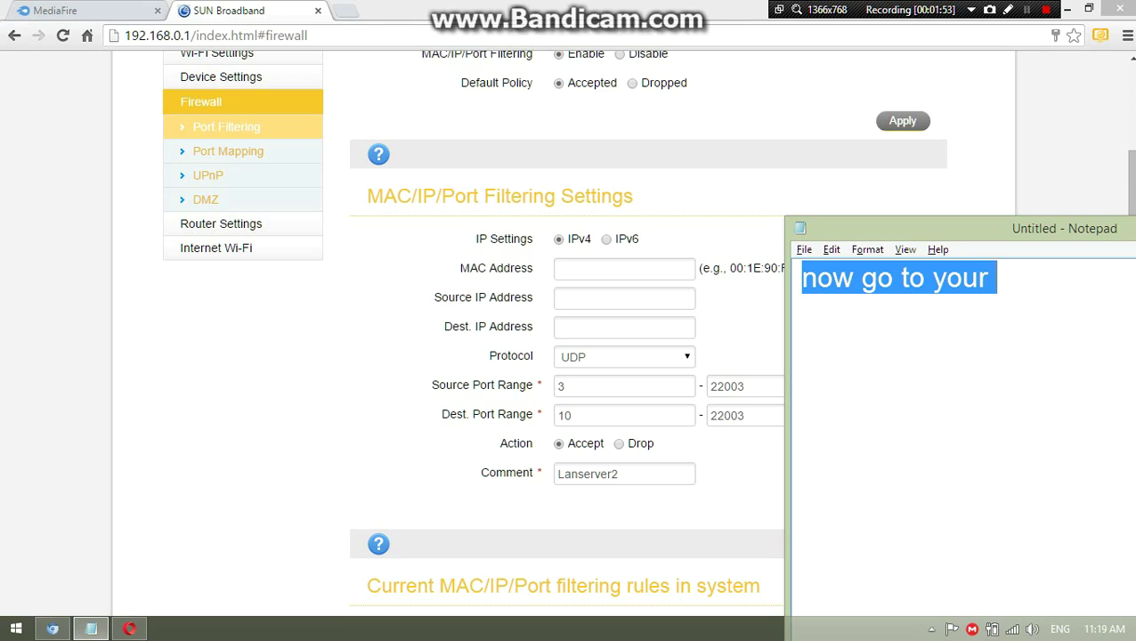
click(995, 277)
text(start windo)
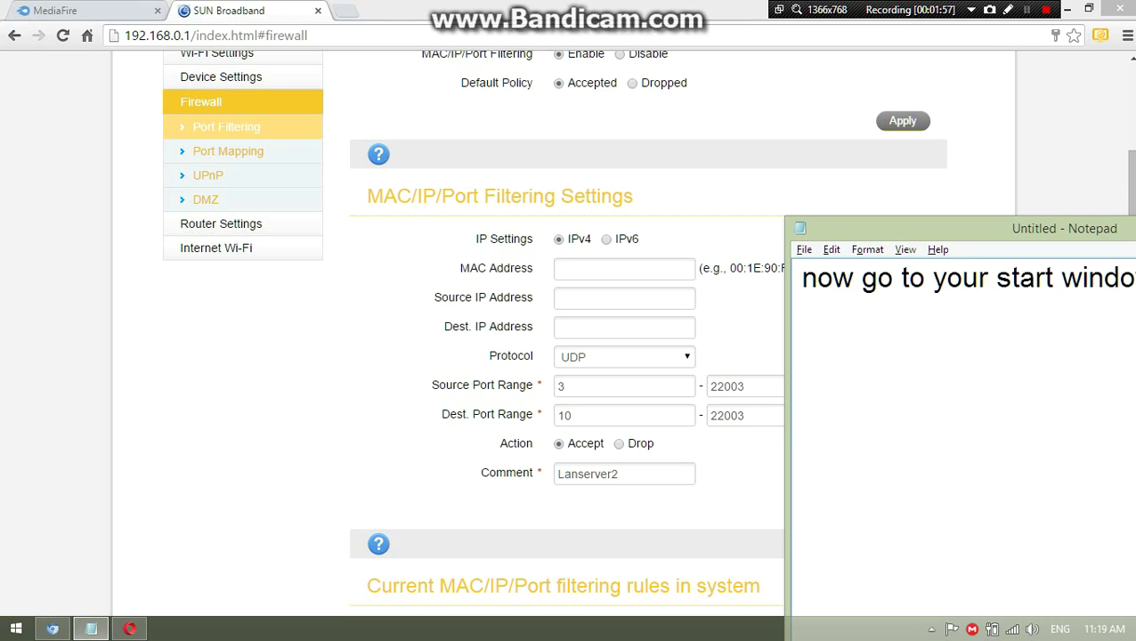
Replace the Notepad message with "search for ur ipv4 address"
key(ctrl+a)
key(BackSpace)
text(search)
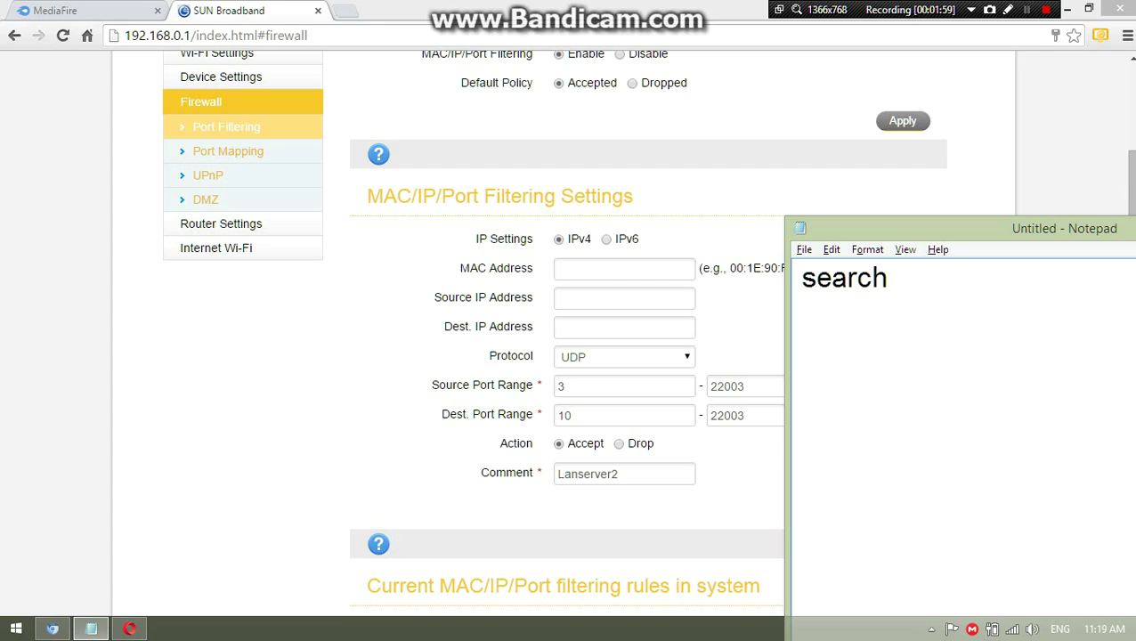
text( for ur ipv)
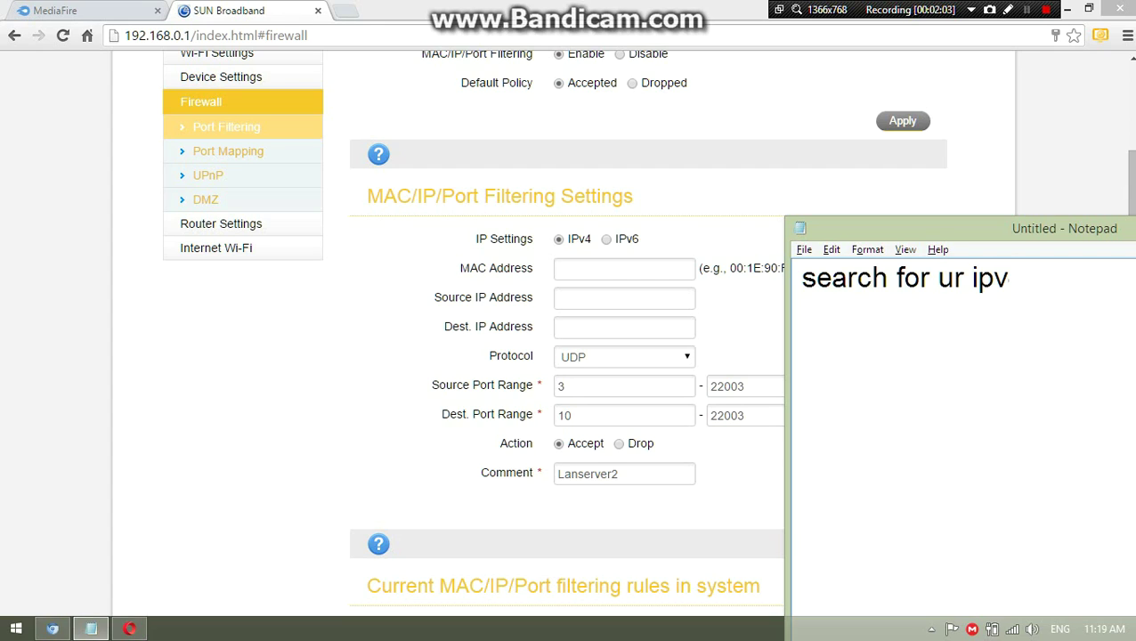
text(4  address)
Replace the Notepad message with "type ipconfig"
key(ctrl+a)
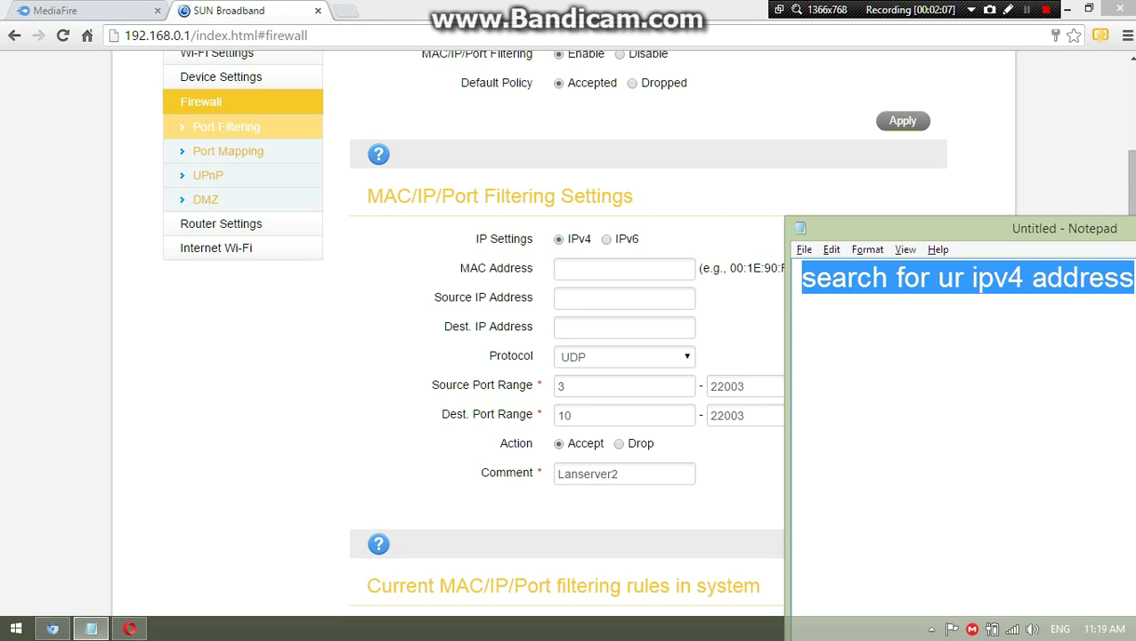
key(BackSpace)
text(type)
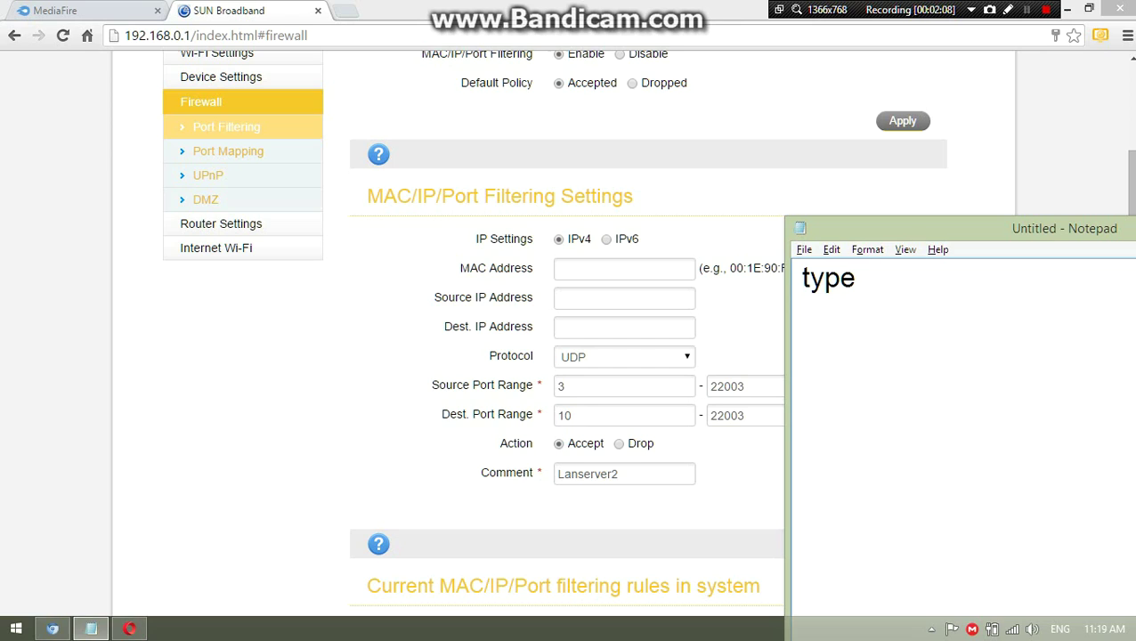
text( ipconfig)
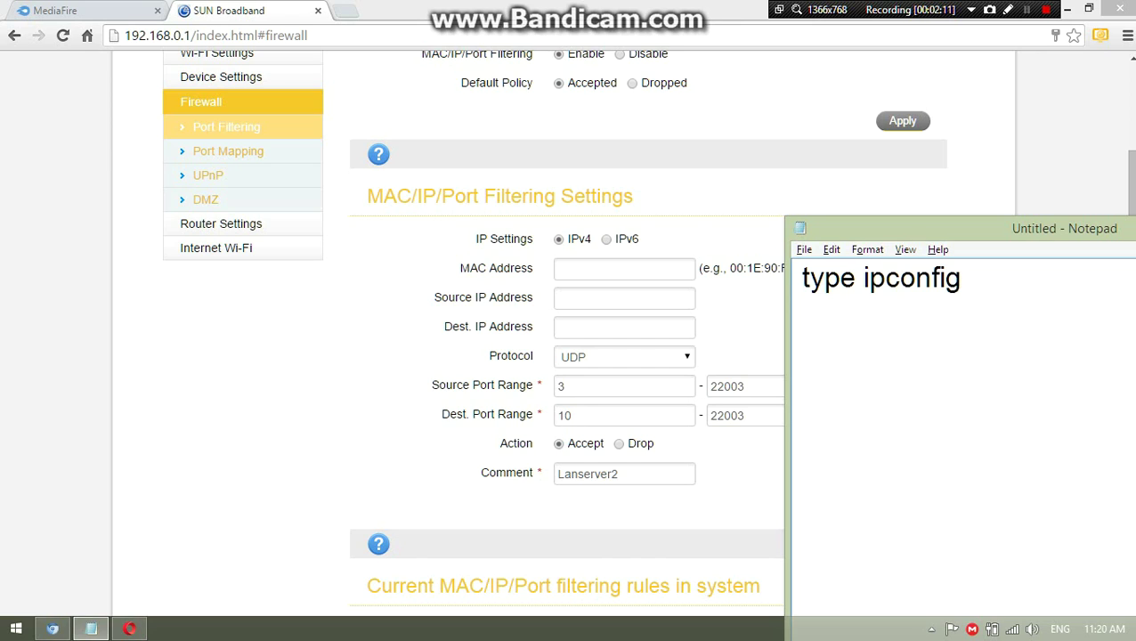
Replace the Notepad message with "copy the address"
key(ctrl+a)
key(BackSpace)
text(copy t)
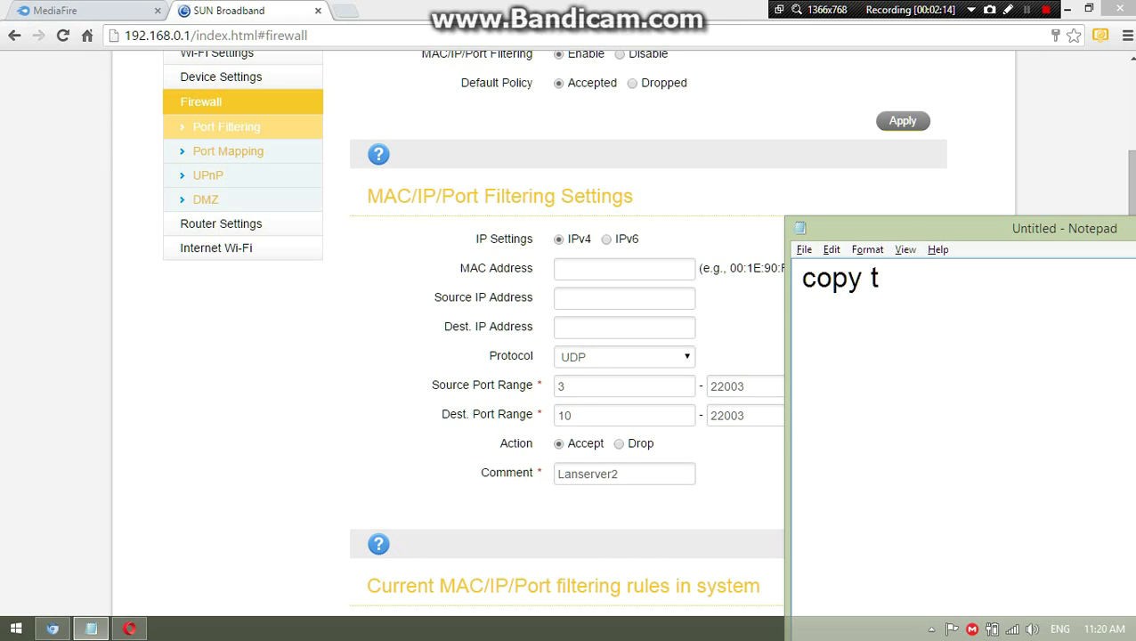
text(he address)
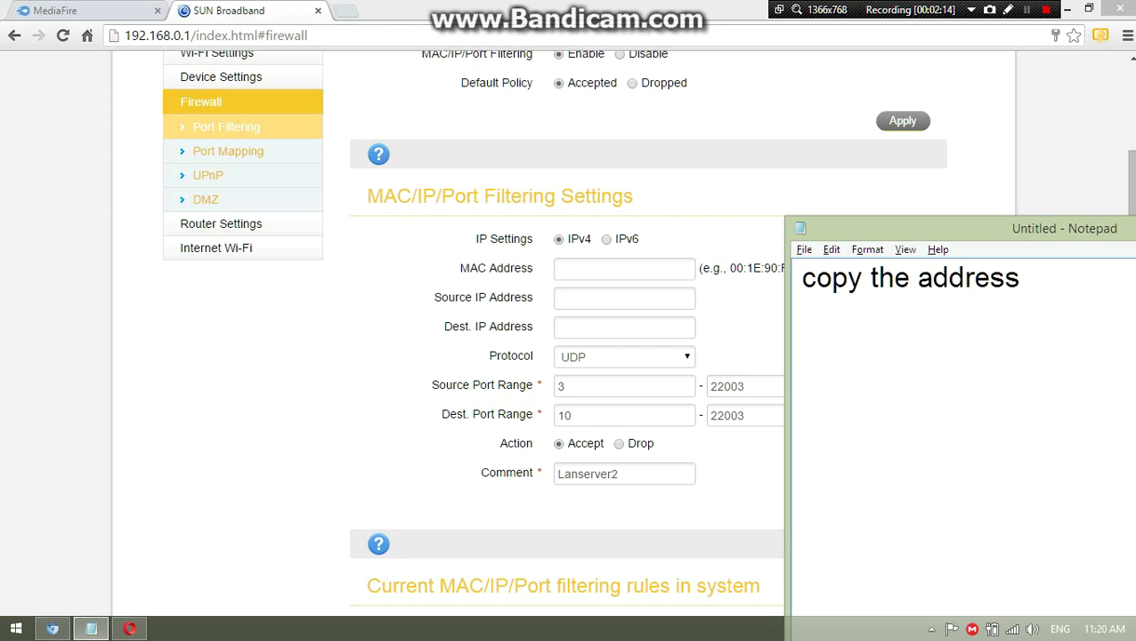
Replace the Notepad message with "then put it here in the Source Ip address" and move the window so the whole line shows
key(ctrl+a)
text(tje)
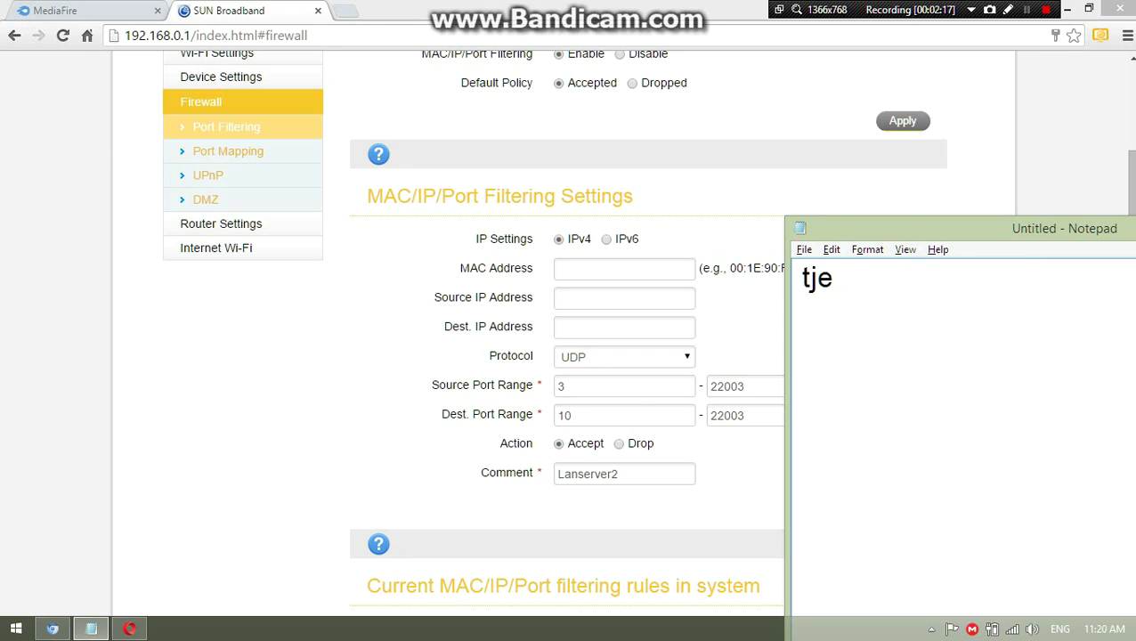
key(BackSpace)
key(BackSpace)
text(hen pu)
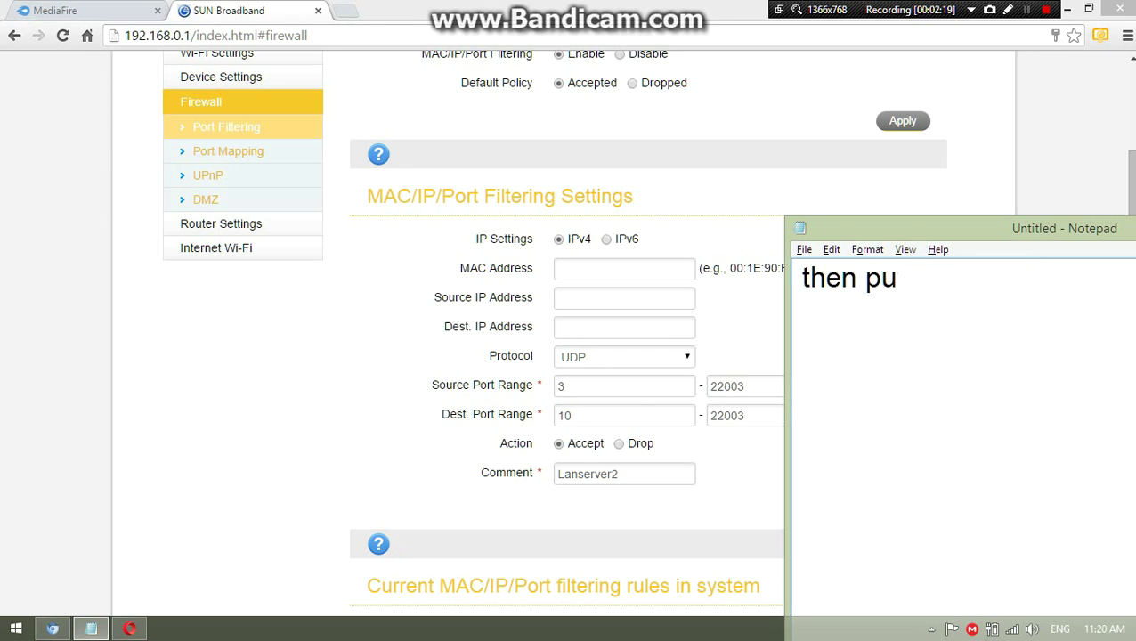
text(t it here i)
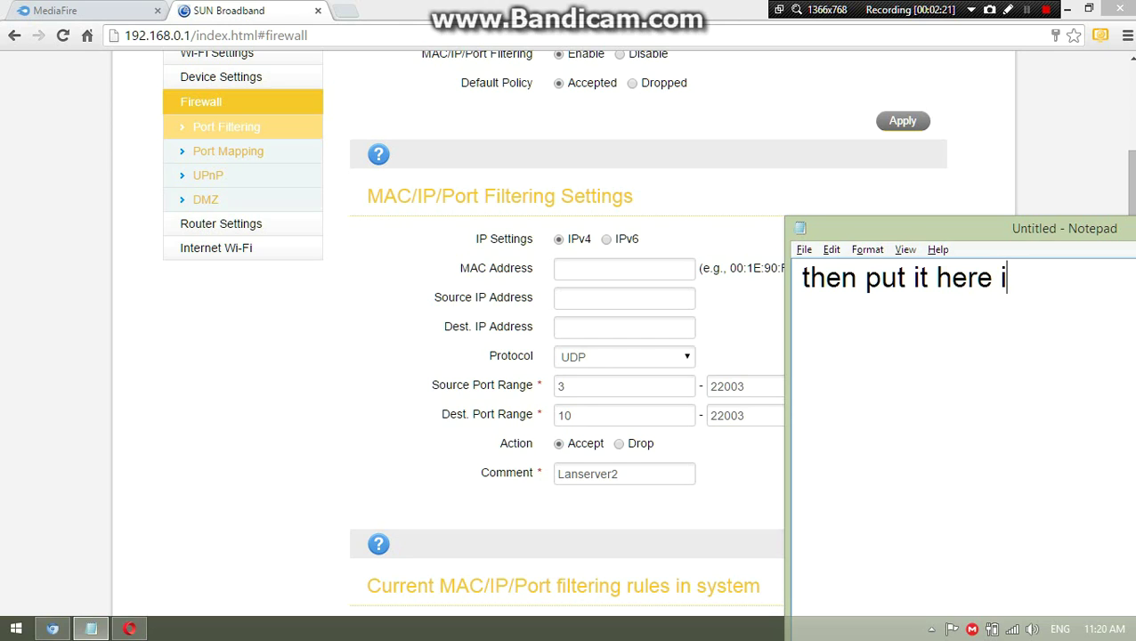
text(n the )
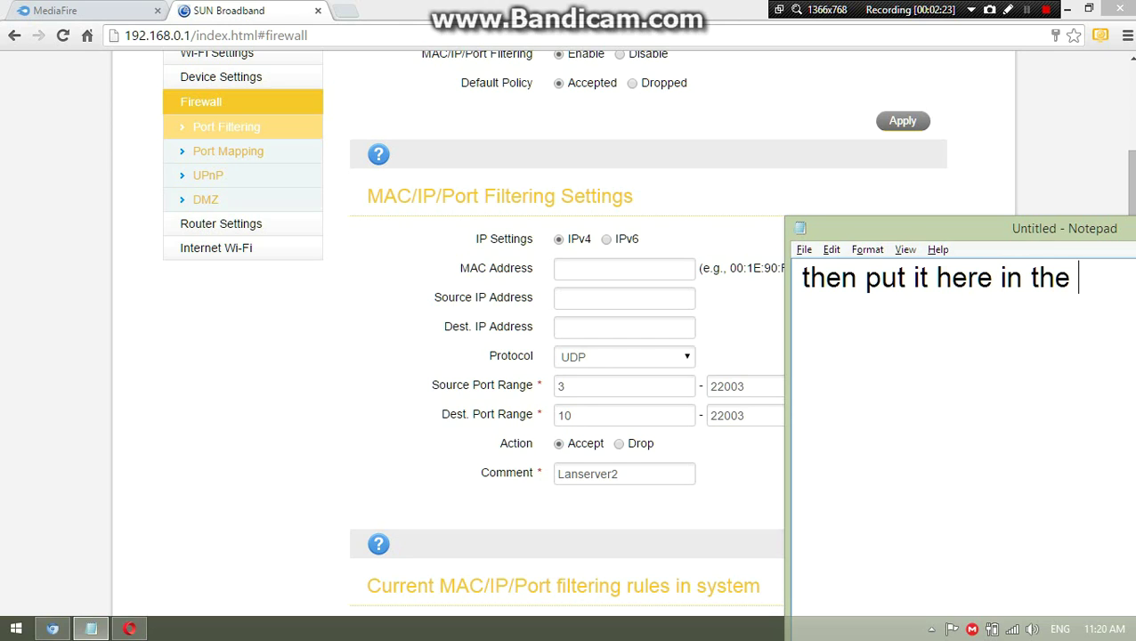
text(Sour)
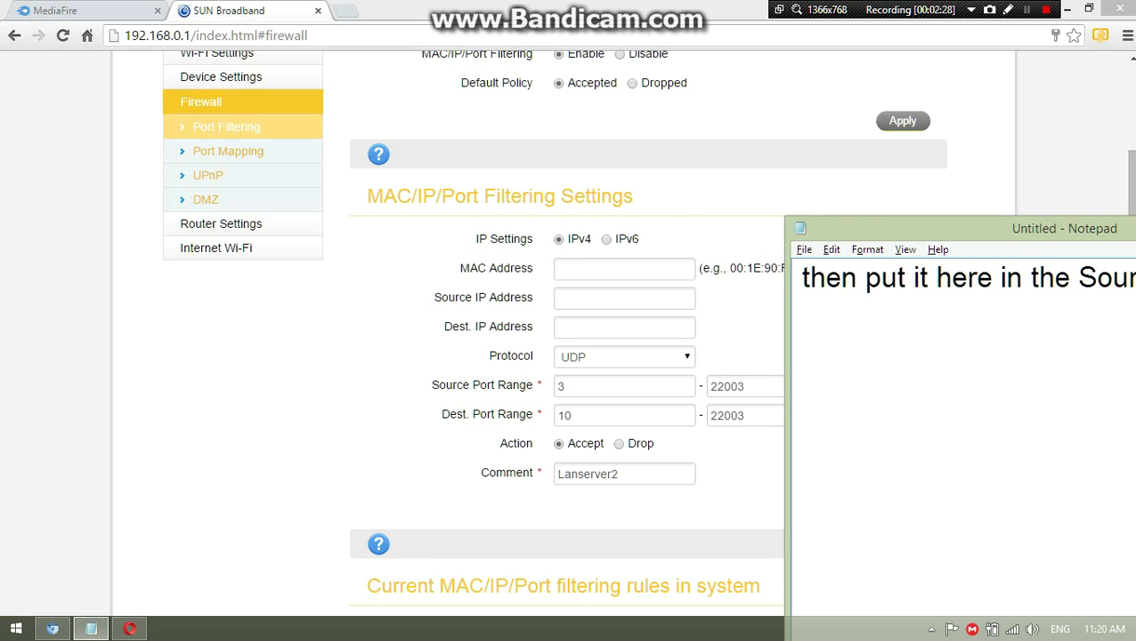
drag(890, 231, 608, 206)
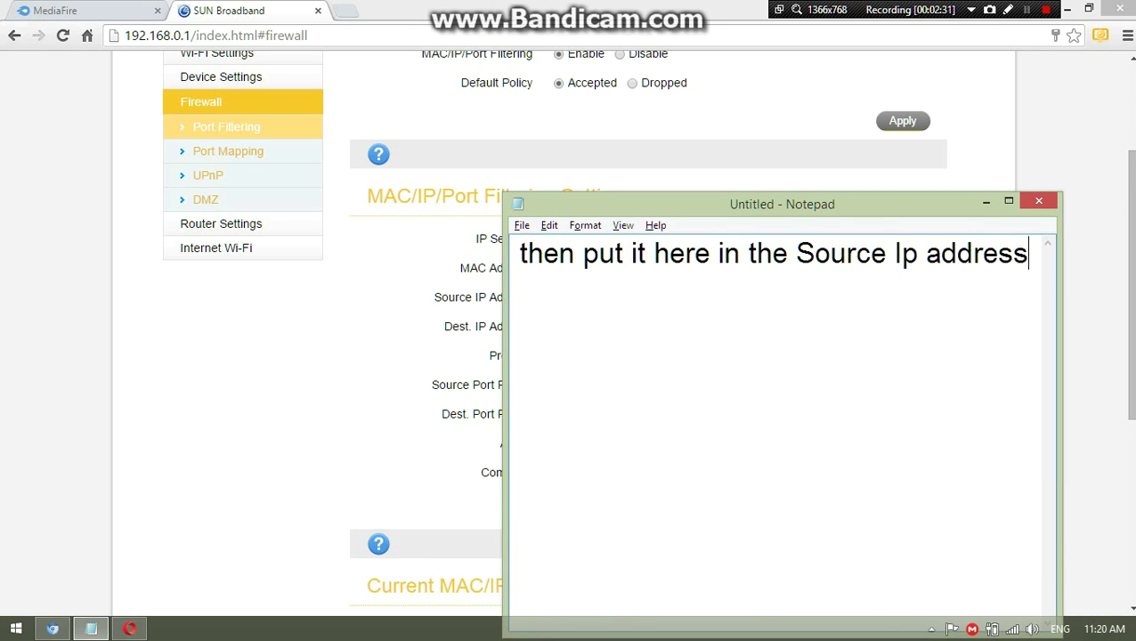
Add a second line "Same with the Dest" to the note, clear the note, and return to the router page
key(Return)
text(Same )
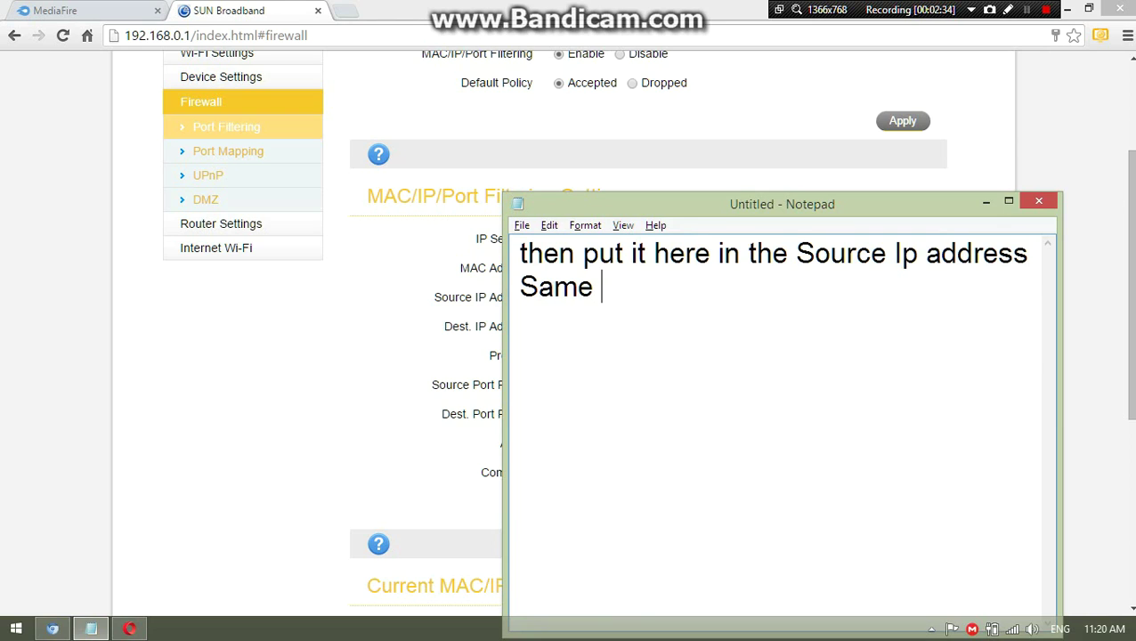
text(with the De)
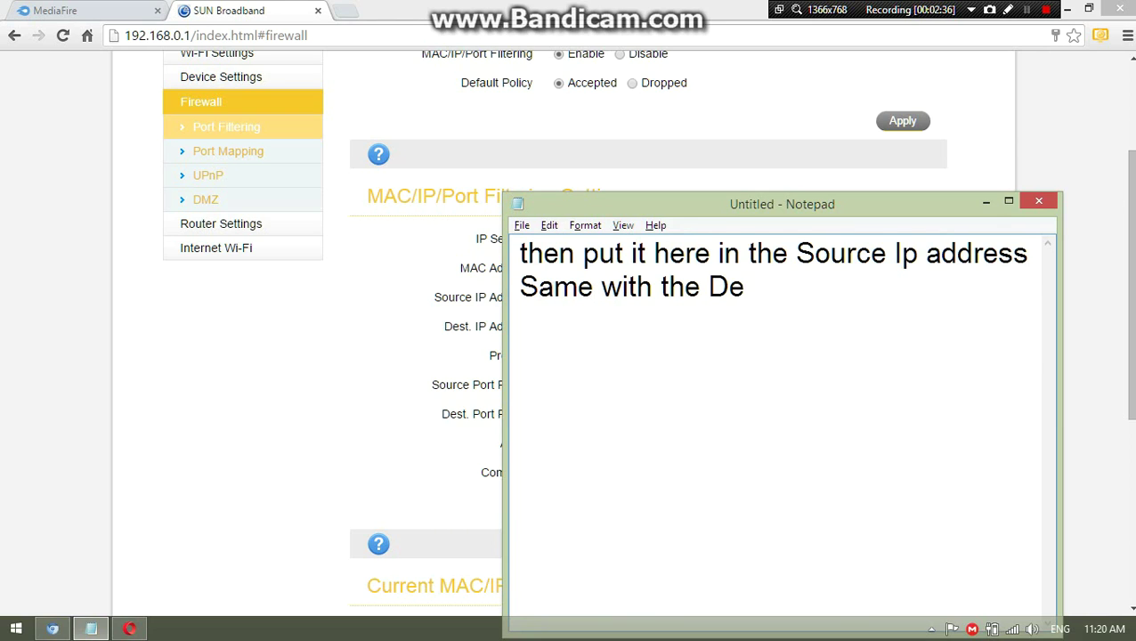
text(st)
key(ctrl+a)
key(alt+Tab)
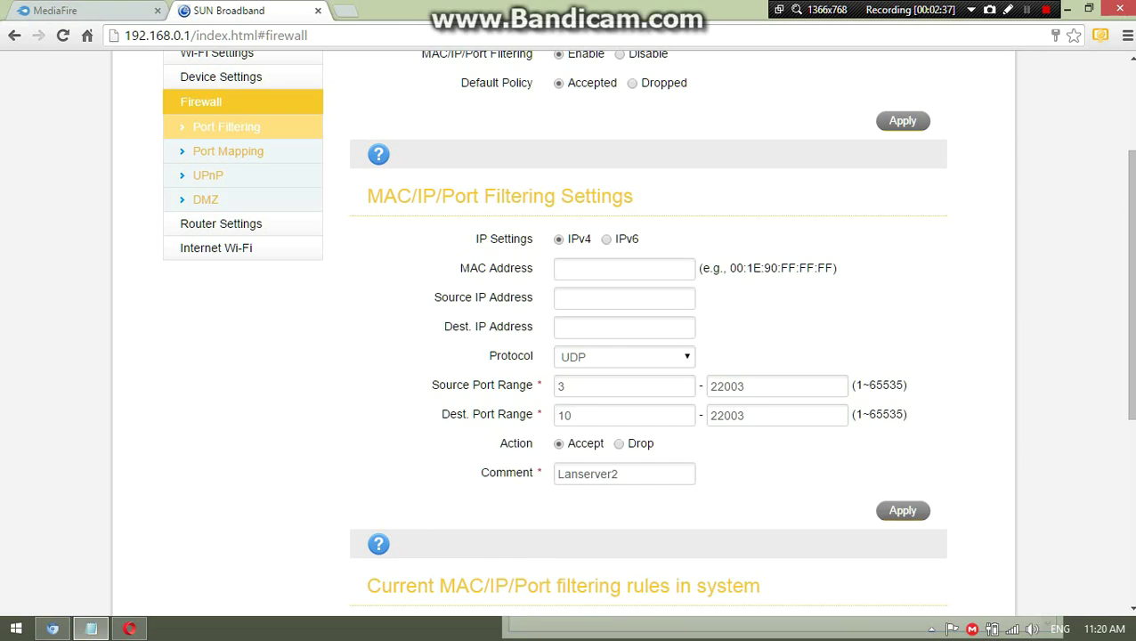
Review the protocol, source port range and comment fields of the filtering rule form
scroll(646, 332, down, 1)
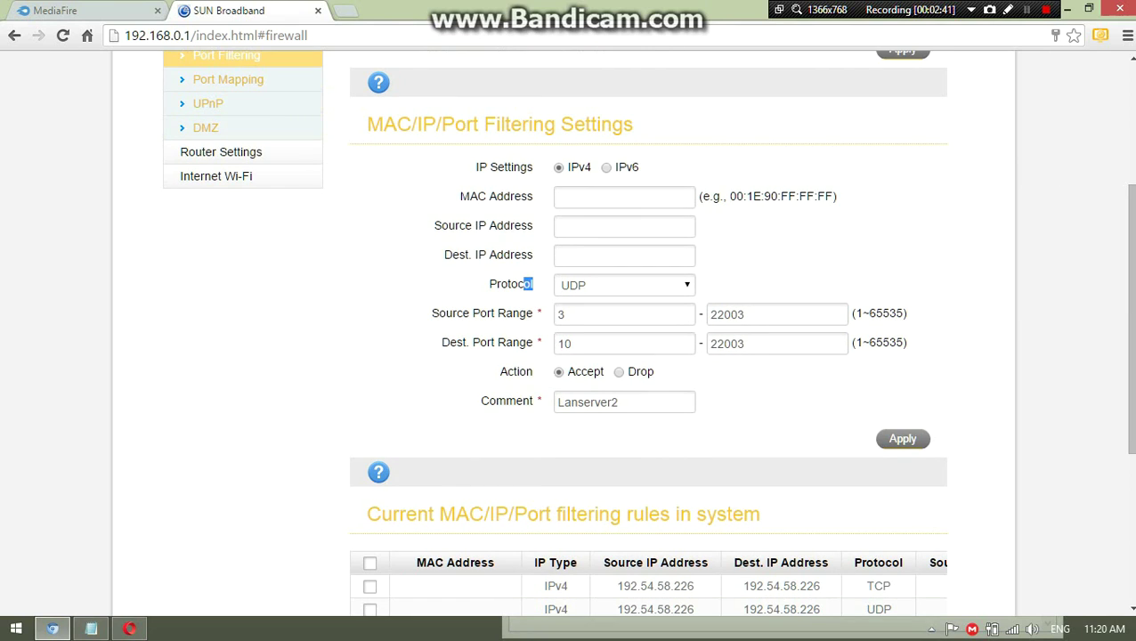
drag(527, 283, 489, 283)
click(560, 313)
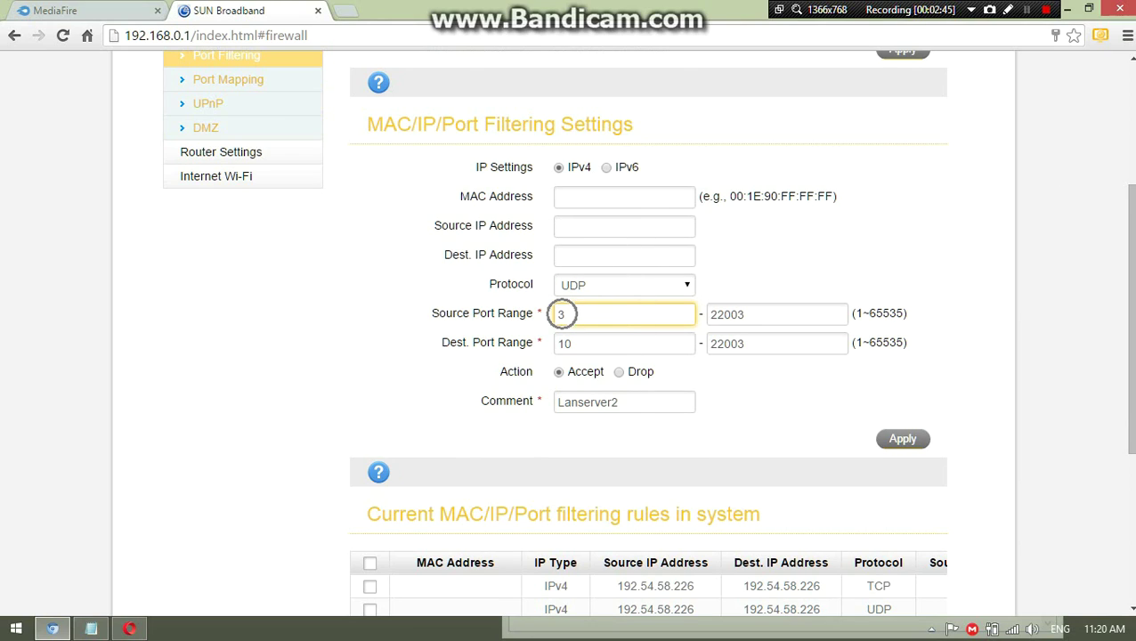
click(754, 313)
key(ctrl)
scroll(647, 332, down, 2)
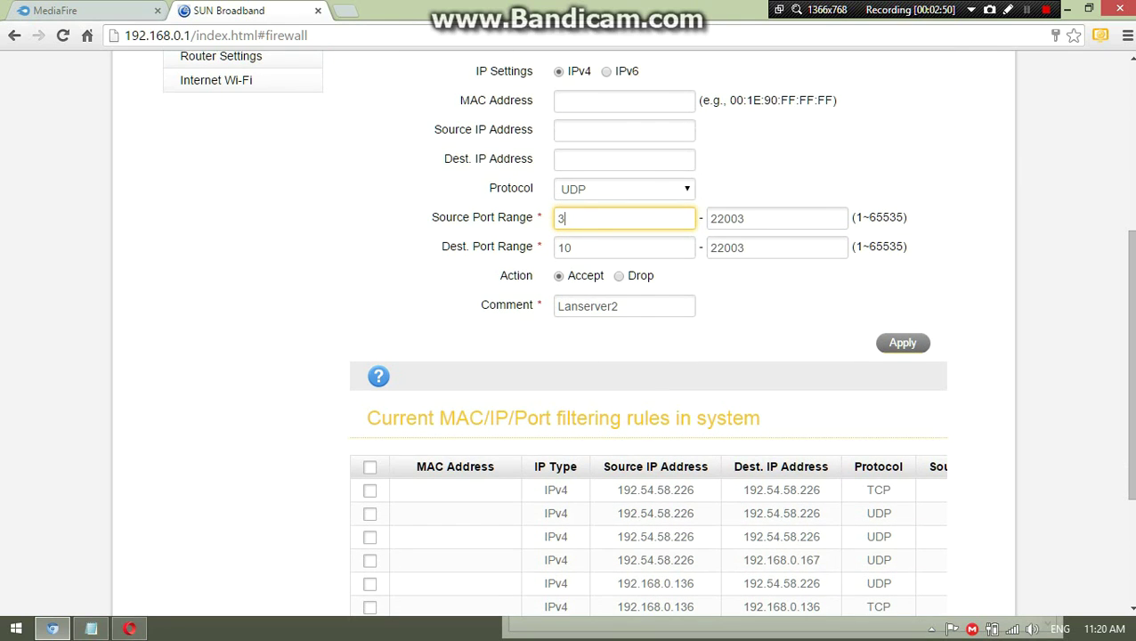
click(619, 305)
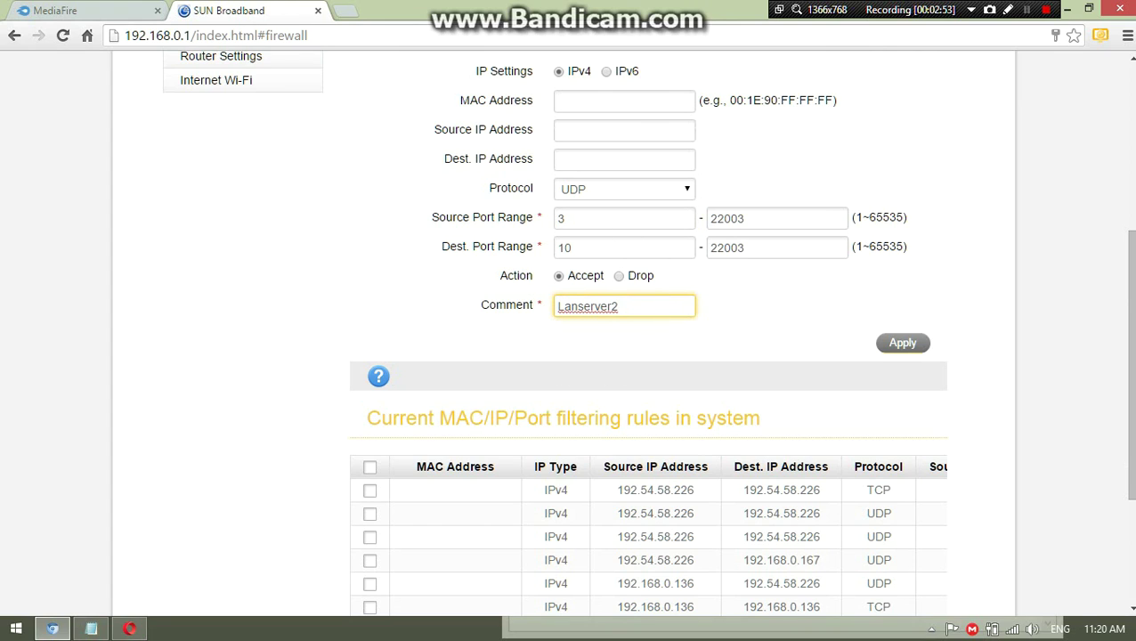
Bring Notepad back, write the message "now click appl", and clear it
key(alt+Tab)
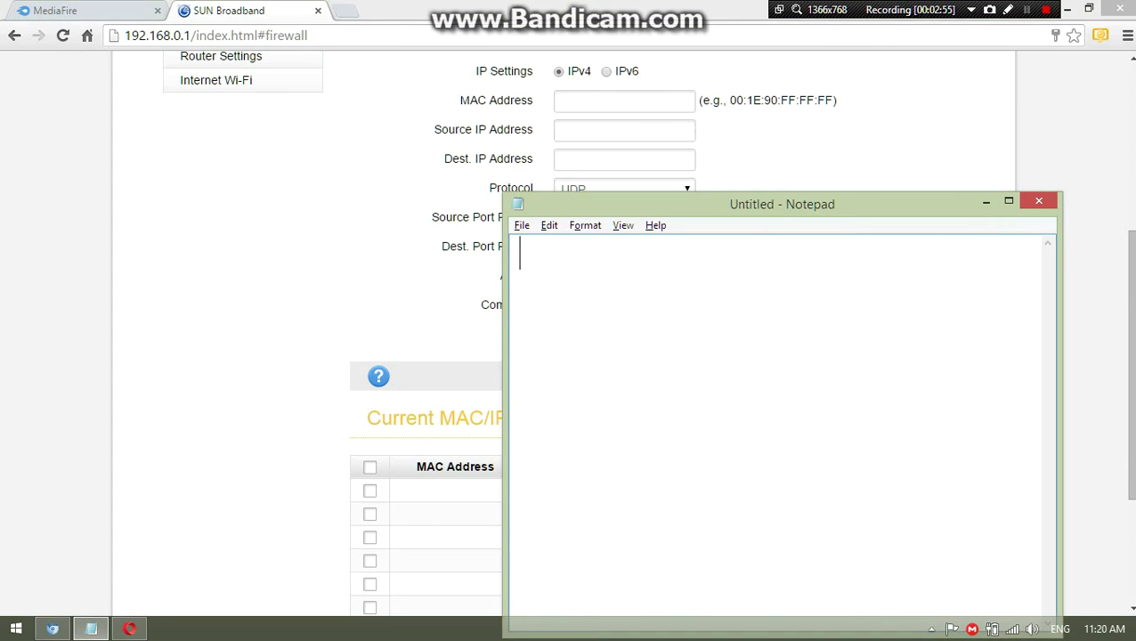
text(now clic)
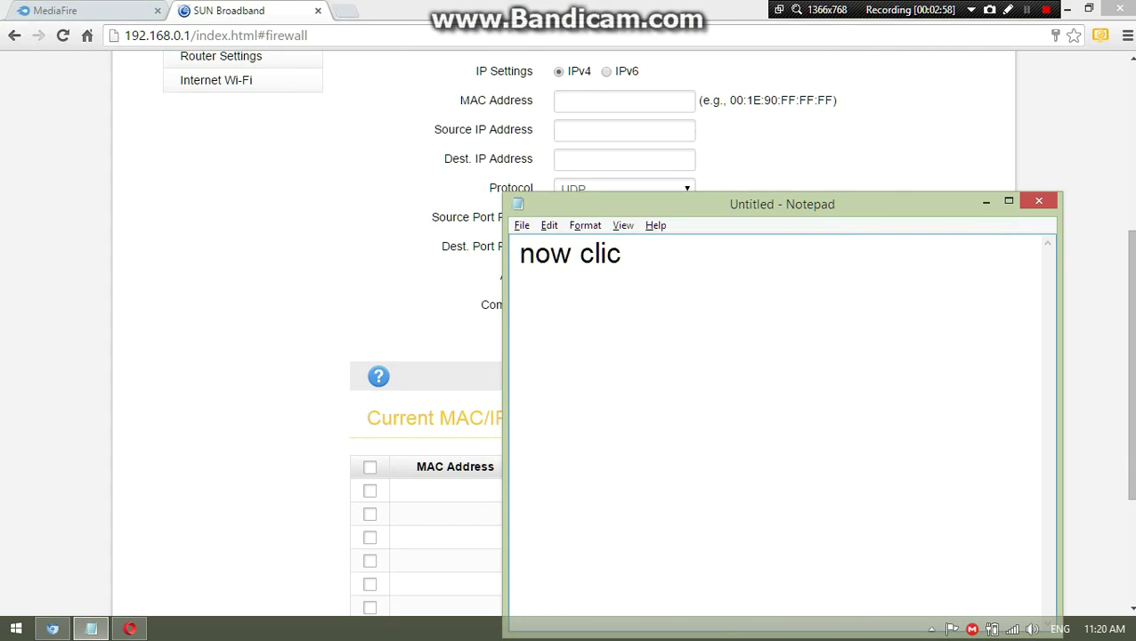
text(k appl)
key(ctrl+a)
key(BackSpace)
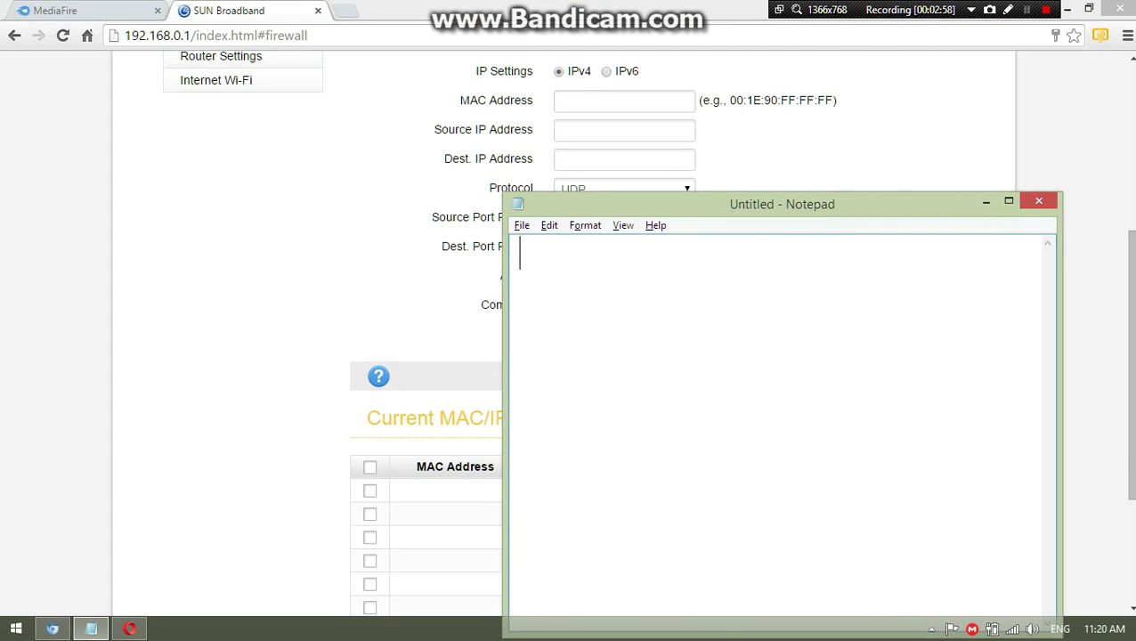
Minimize Notepad and apply the Lanserver2 UDP filtering rule
click(986, 201)
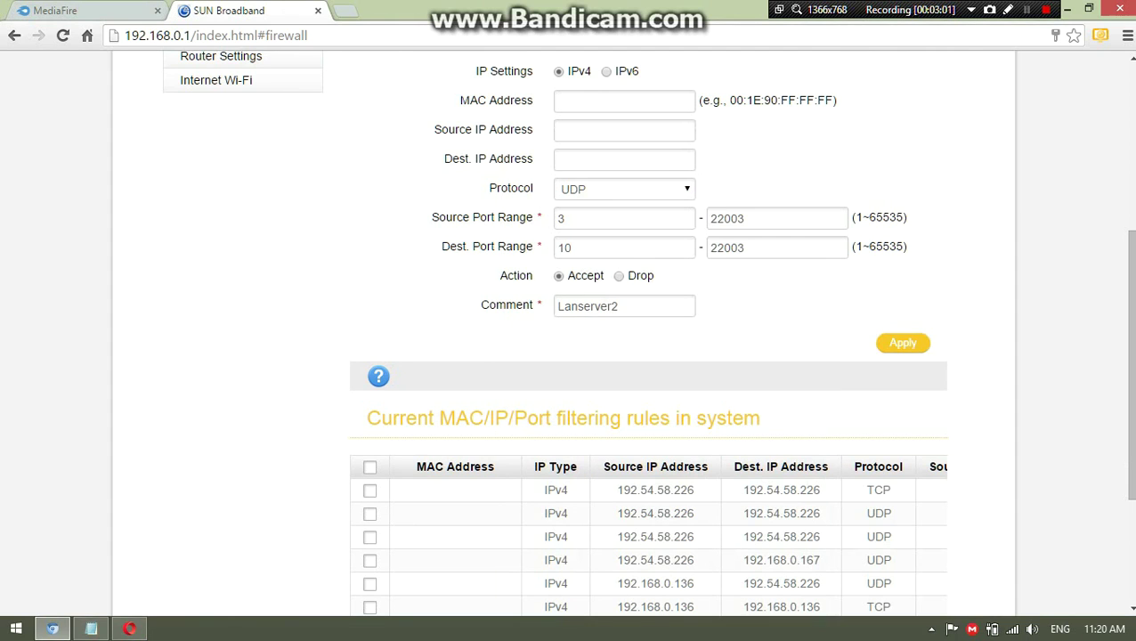
click(901, 344)
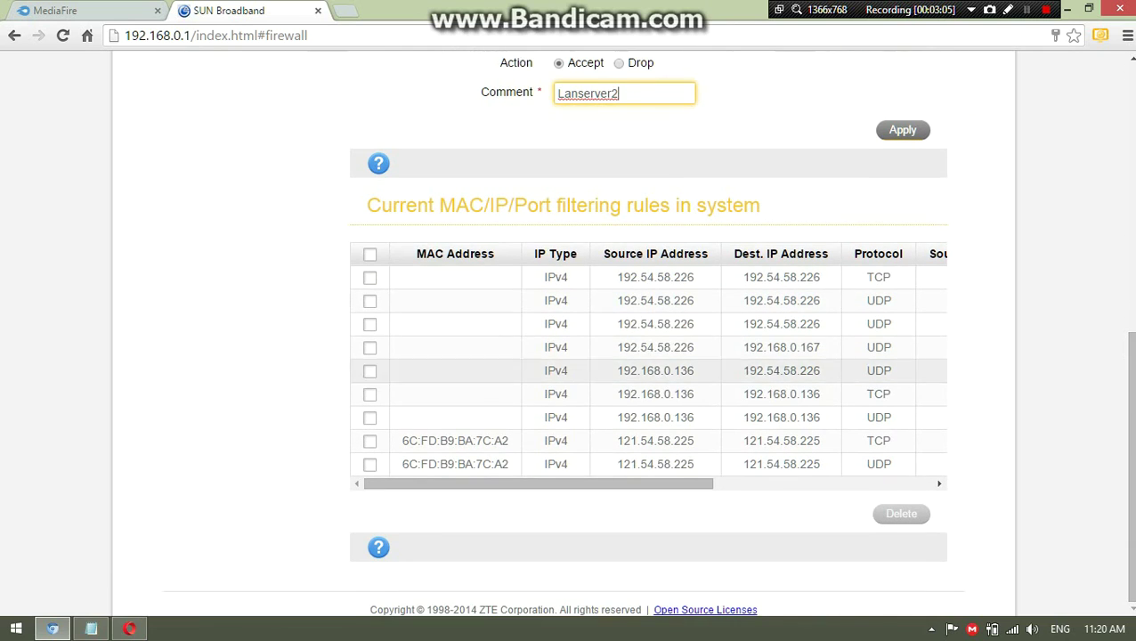
Switch to Notepad, write the message "it will be put here", and clear it
key(alt+Tab)
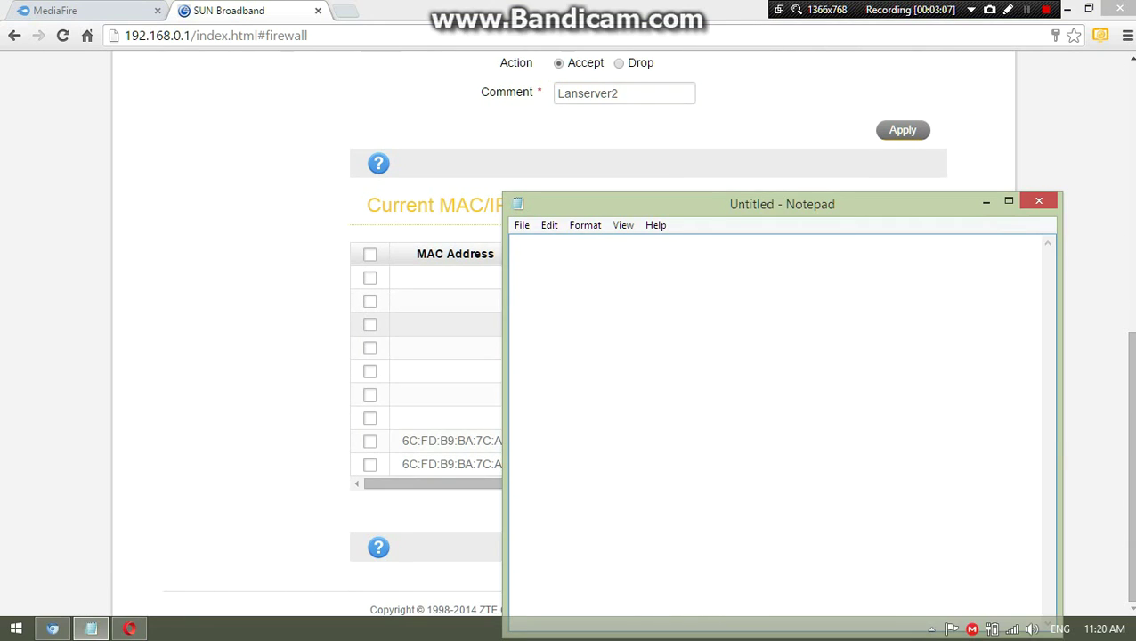
text(it will be p)
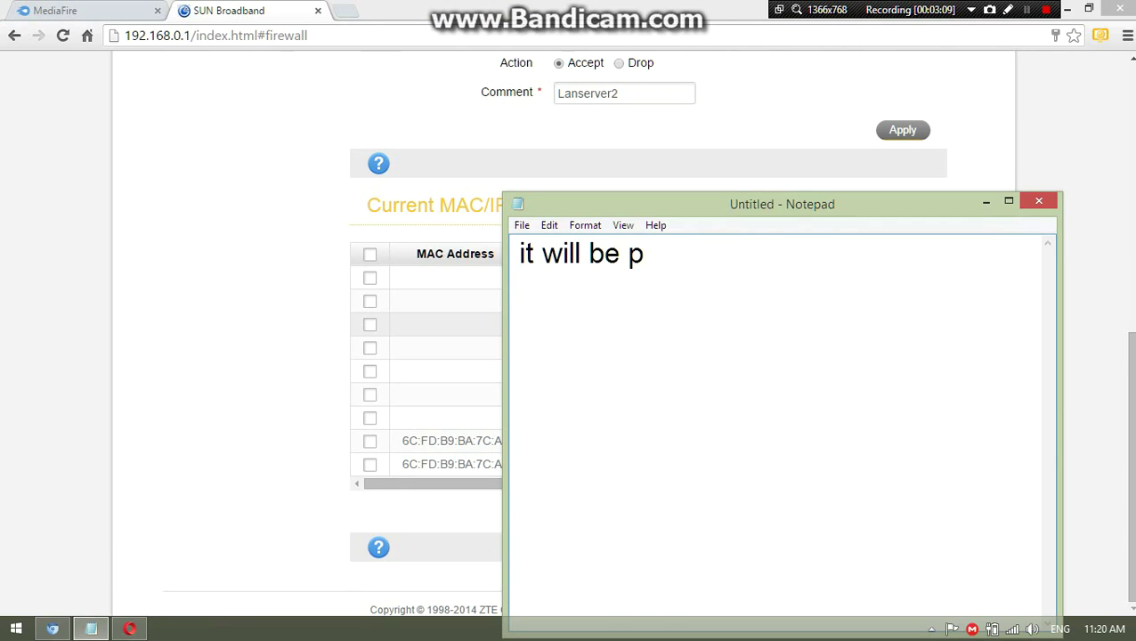
text(ut here)
key(ctrl+a)
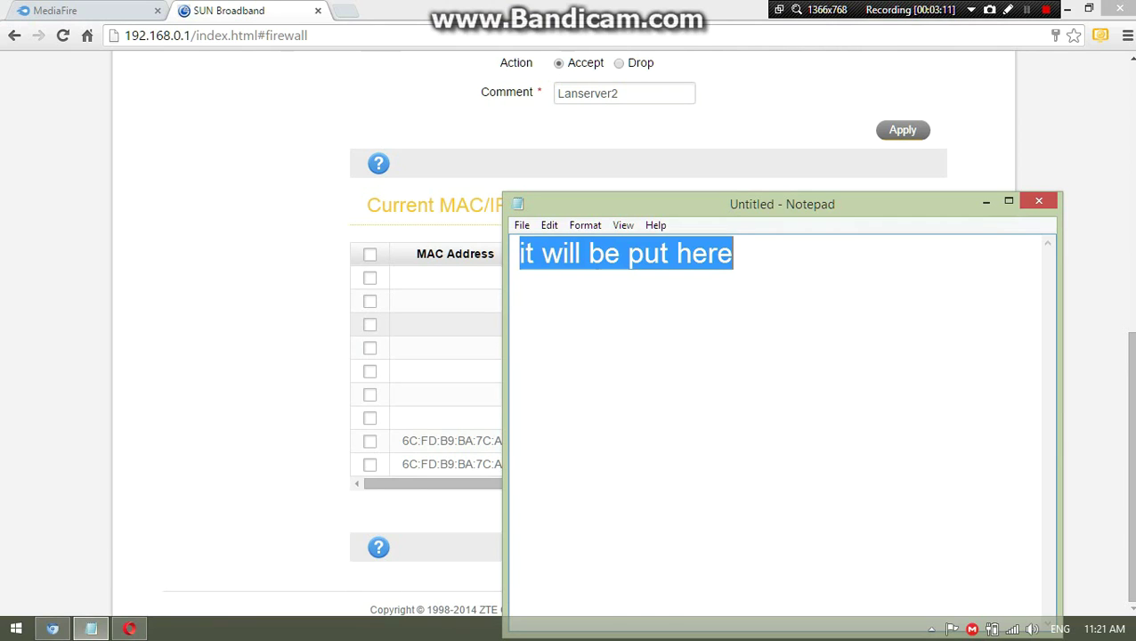
key(BackSpace)
Write "in the Ip port filtering" in the note and return to the Port Filtering section of the router page
text(in the)
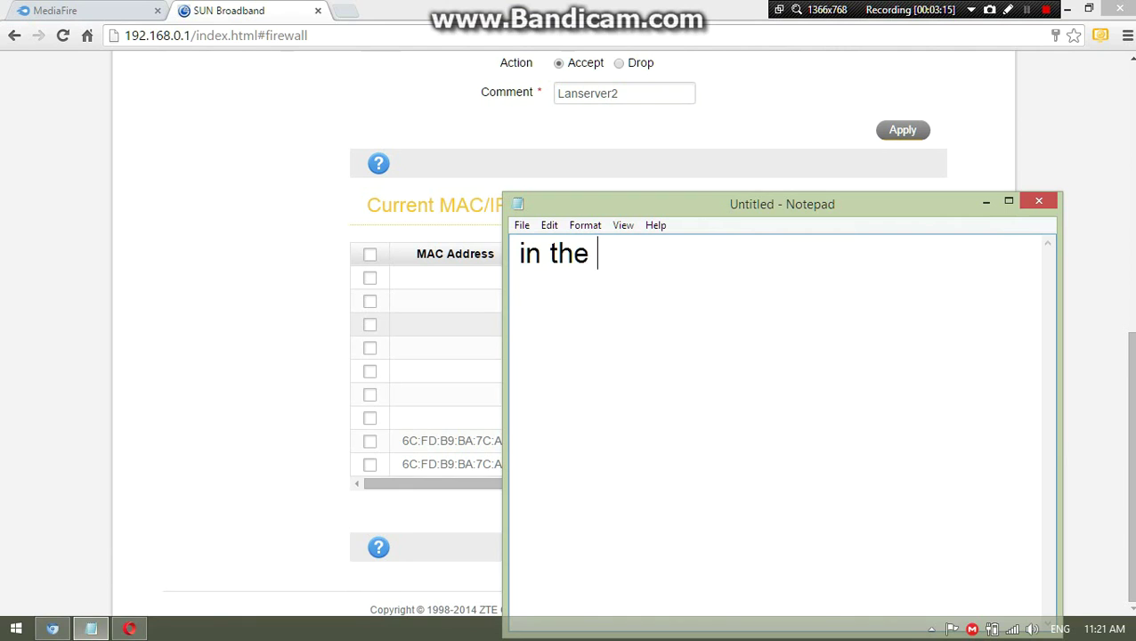
text( Ip port f)
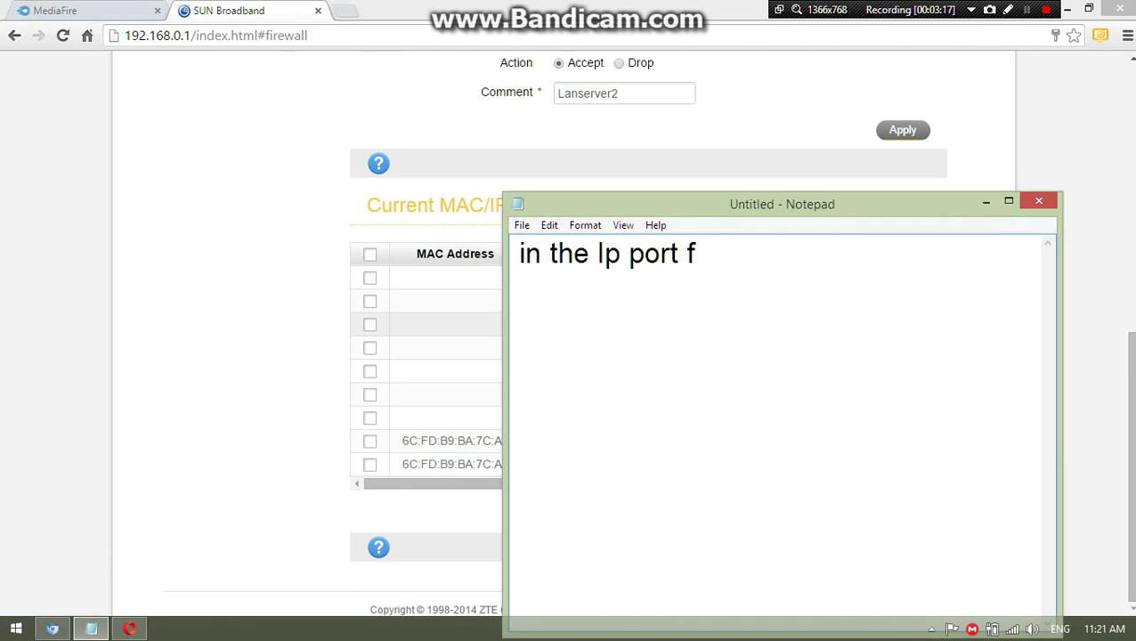
text(iltering)
key(ctrl+a)
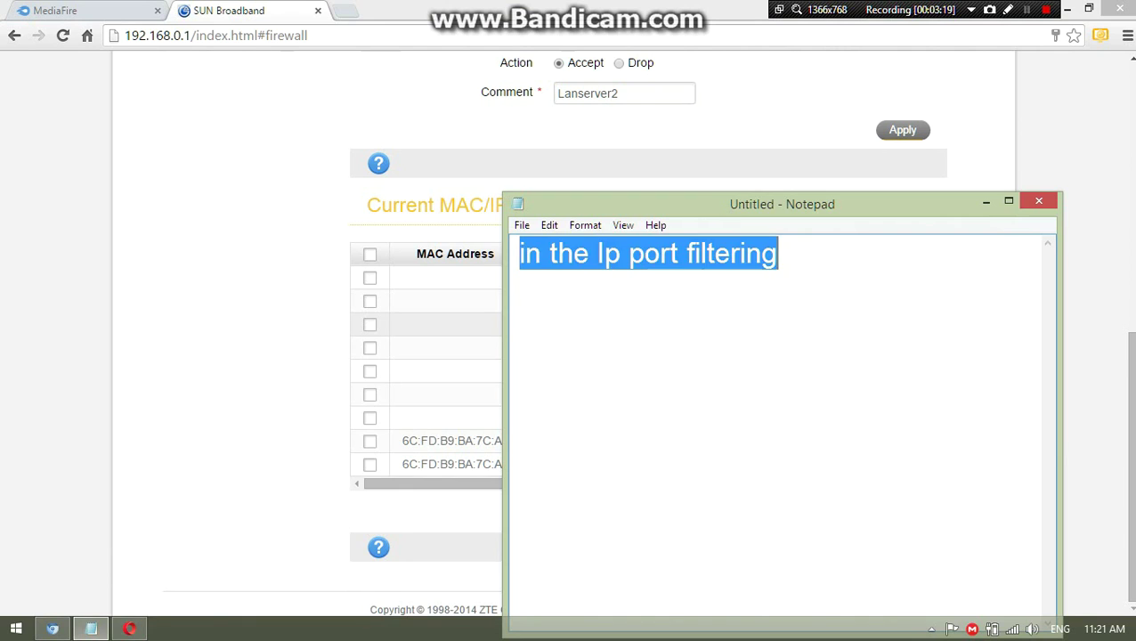
key(alt+Tab)
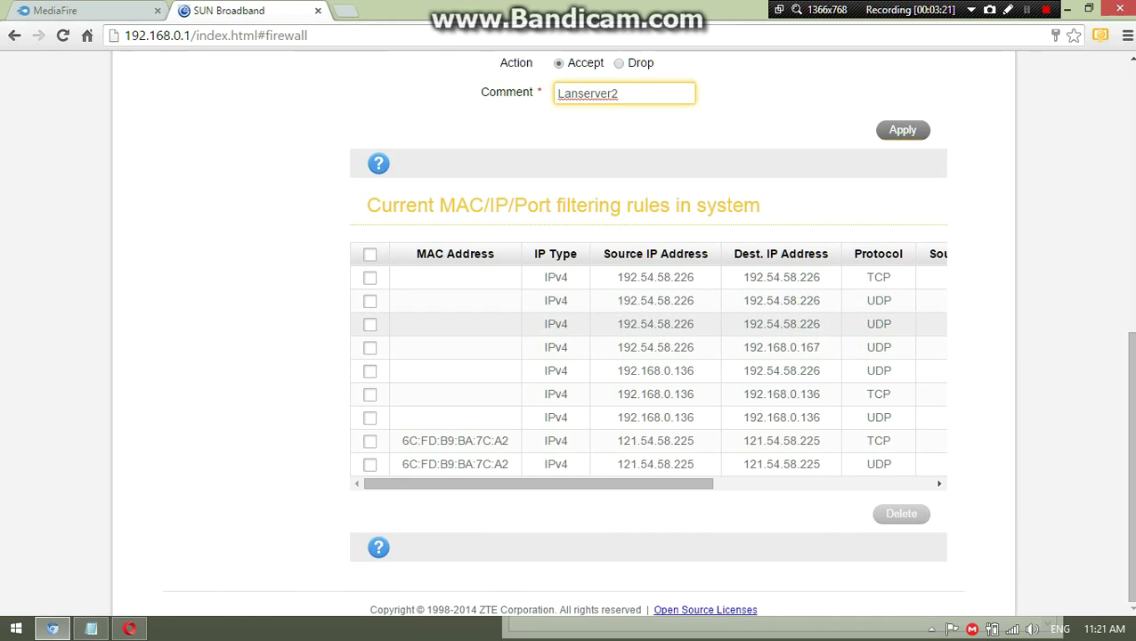
drag(865, 324, 874, 301)
click(874, 301)
scroll(648, 347, up, 1)
scroll(570, 356, up, 6)
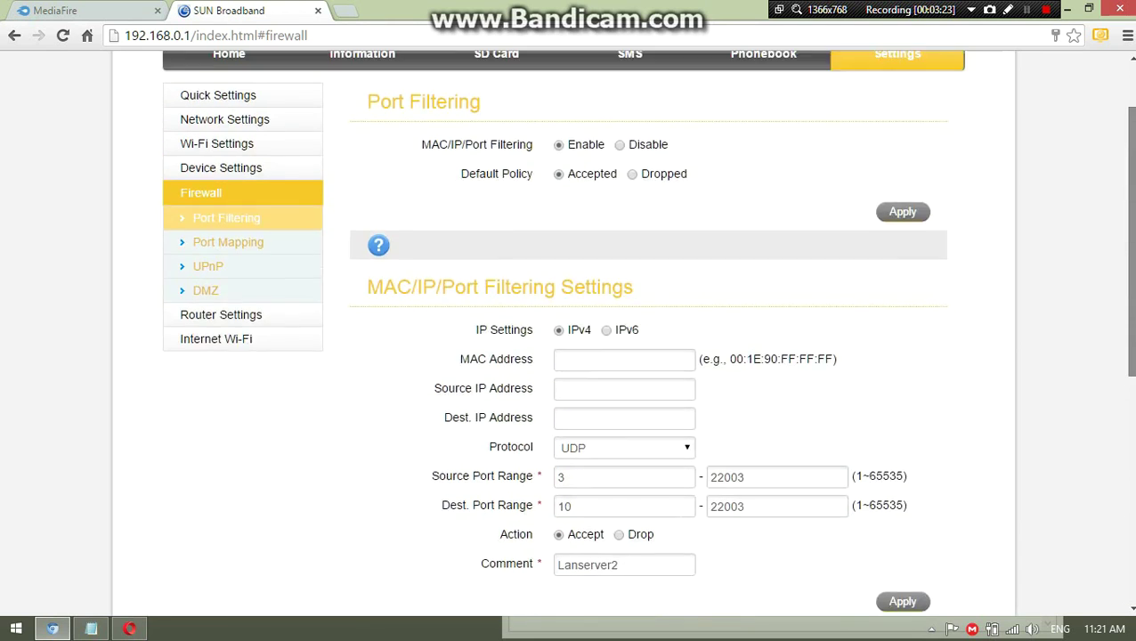
Replace the note with "Click Disable then click apply" and set MAC/IP/Port Filtering to Disable on the router page
key(alt+Tab)
text(C)
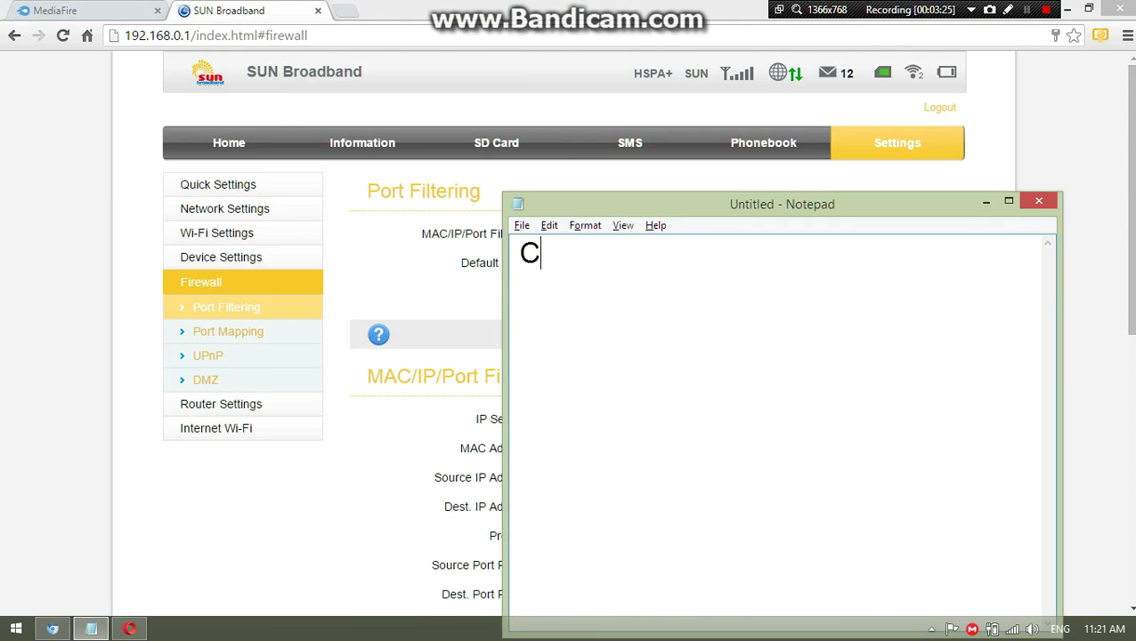
text(lick Disabl)
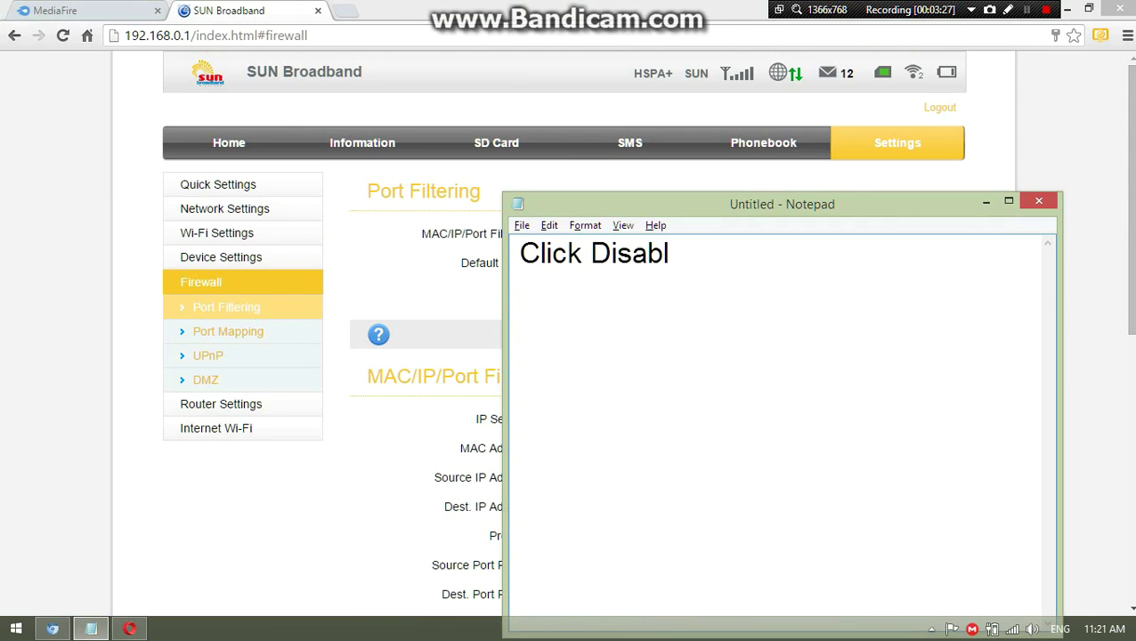
text(e then click)
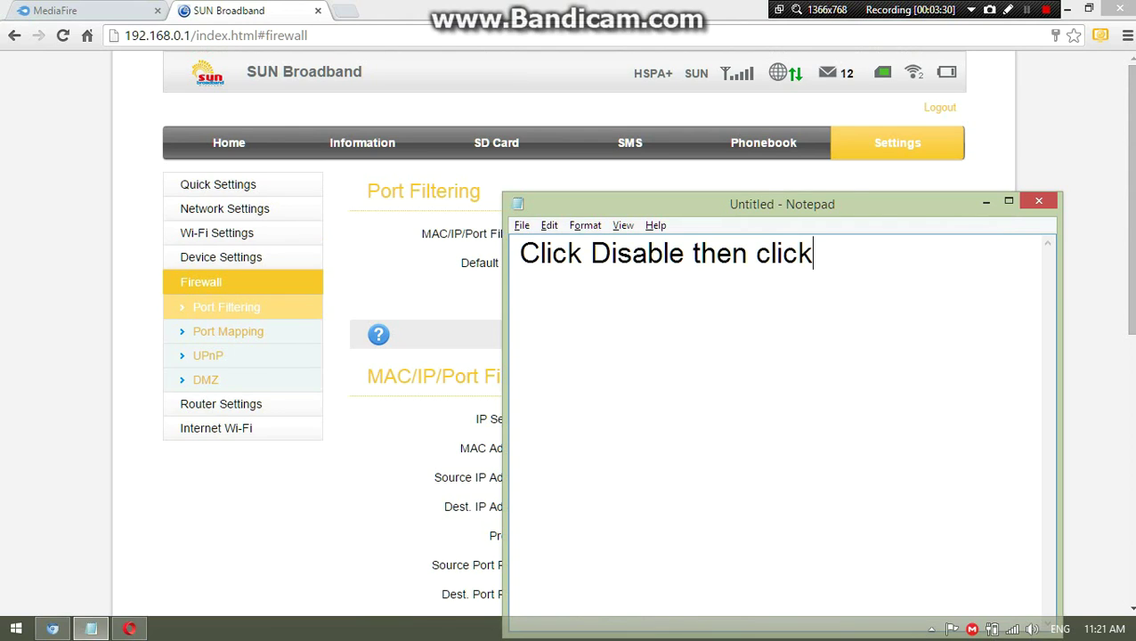
text( apply)
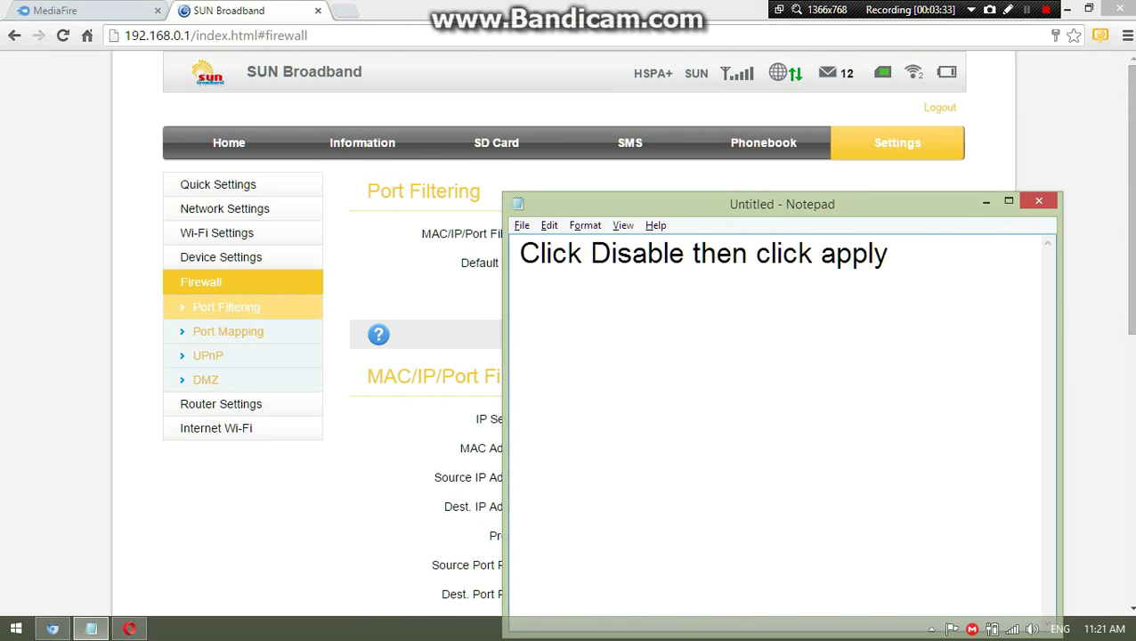
key(alt+Tab)
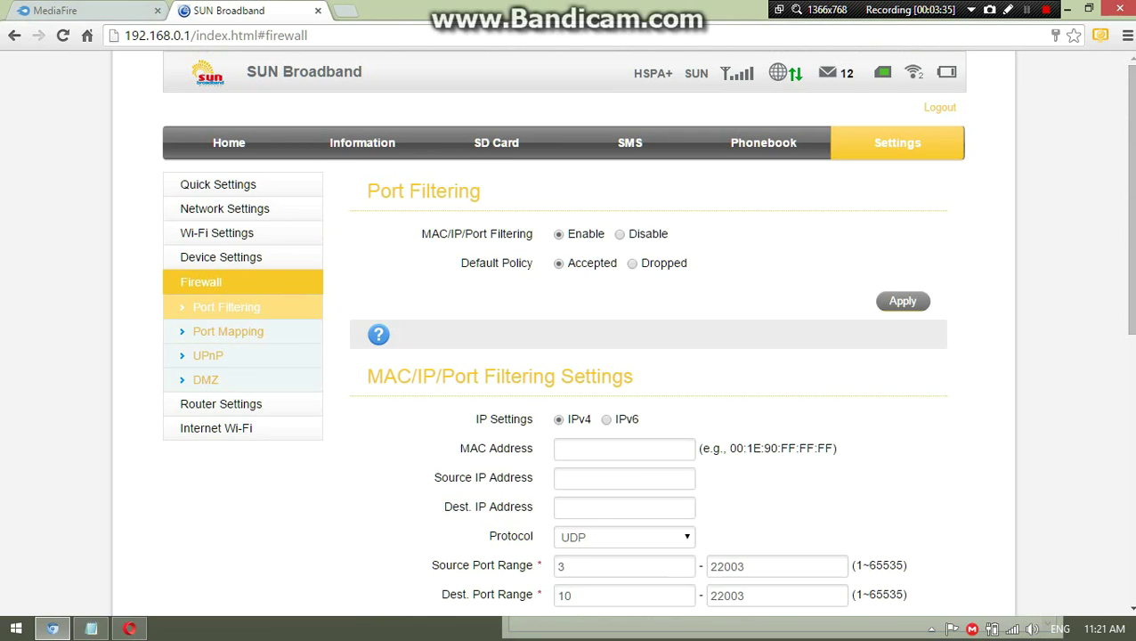
click(620, 234)
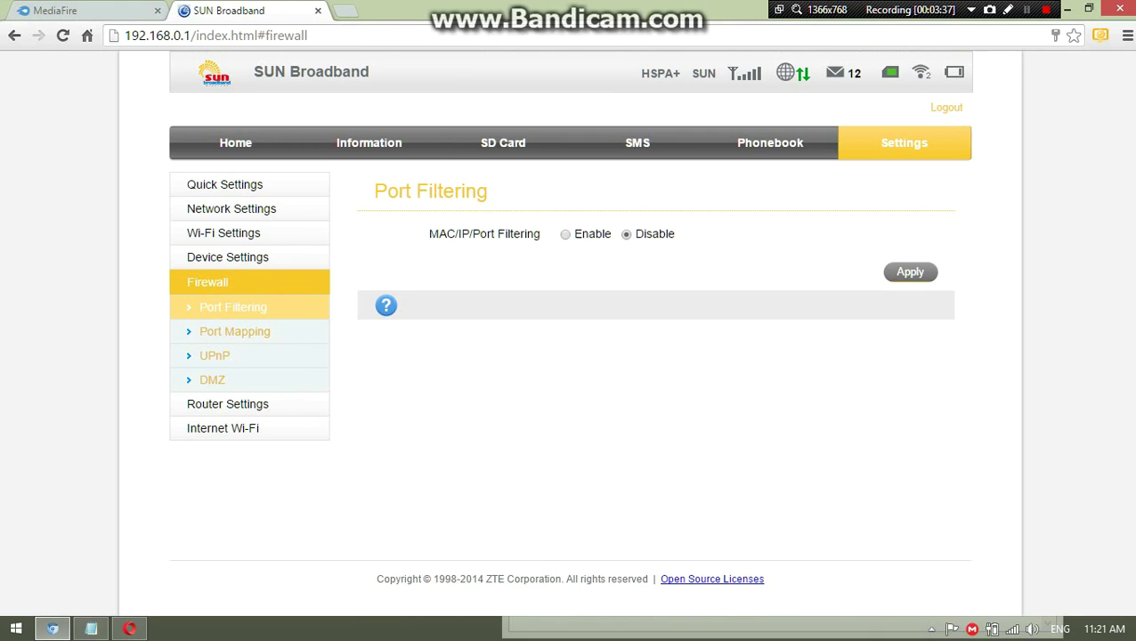
Switch to Notepad and replace the note with "then click back again to enable then click apply"
key(alt+Tab)
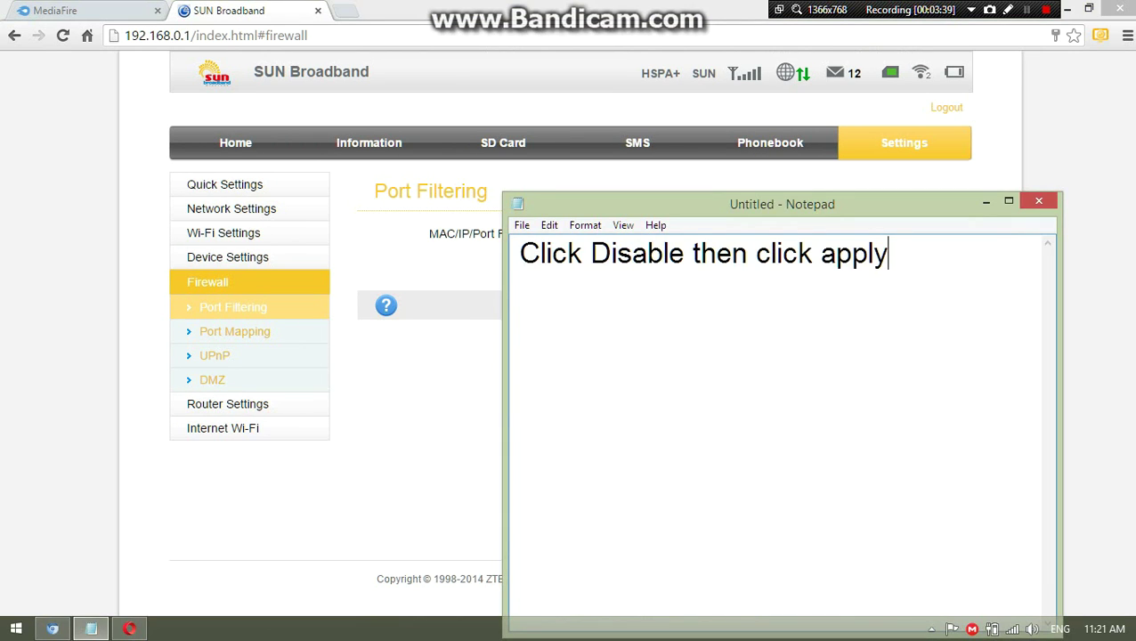
key(ctrl+shift+Left)
key(ctrl+shift+Left)
key(ctrl+shift+Left)
key(ctrl+shift+Left)
key(ctrl+shift+Left)
text(then )
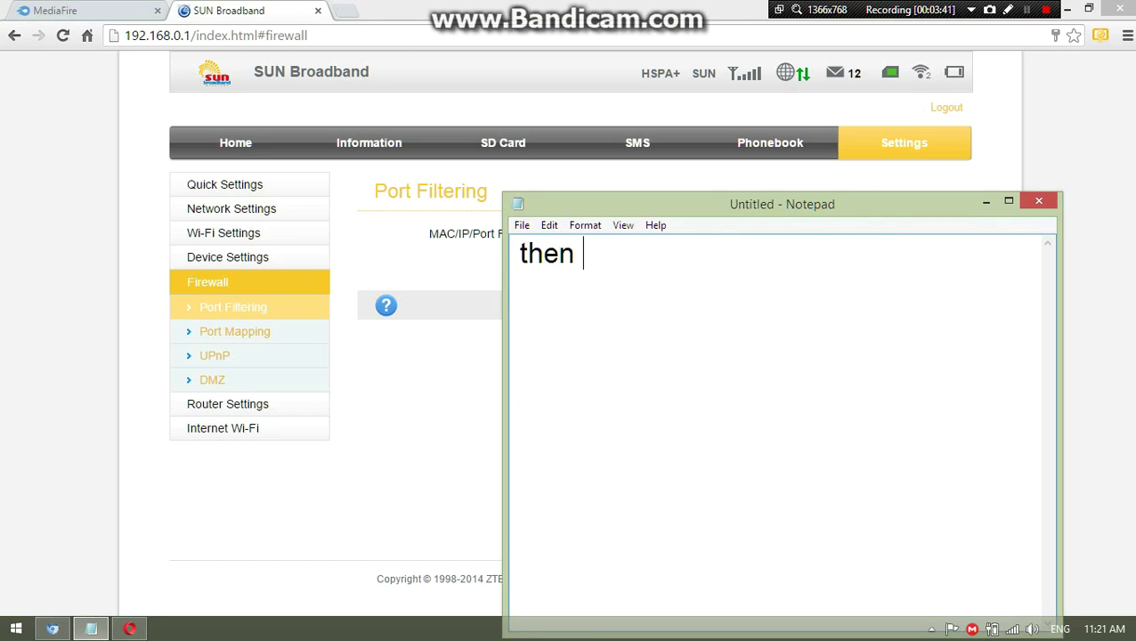
text(click back)
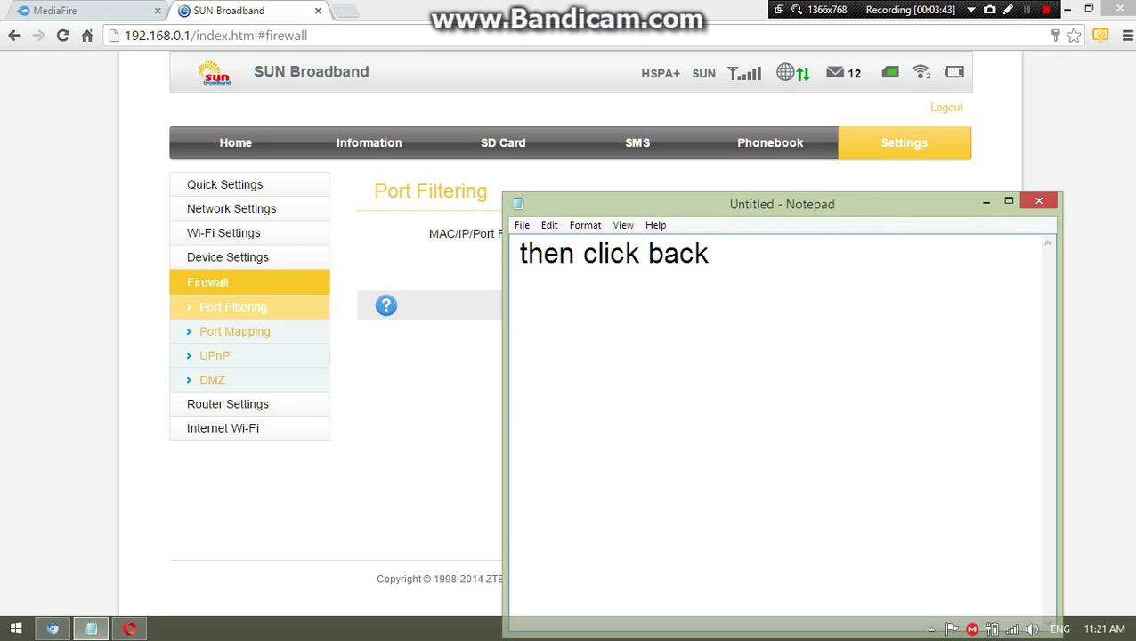
text( again to en)
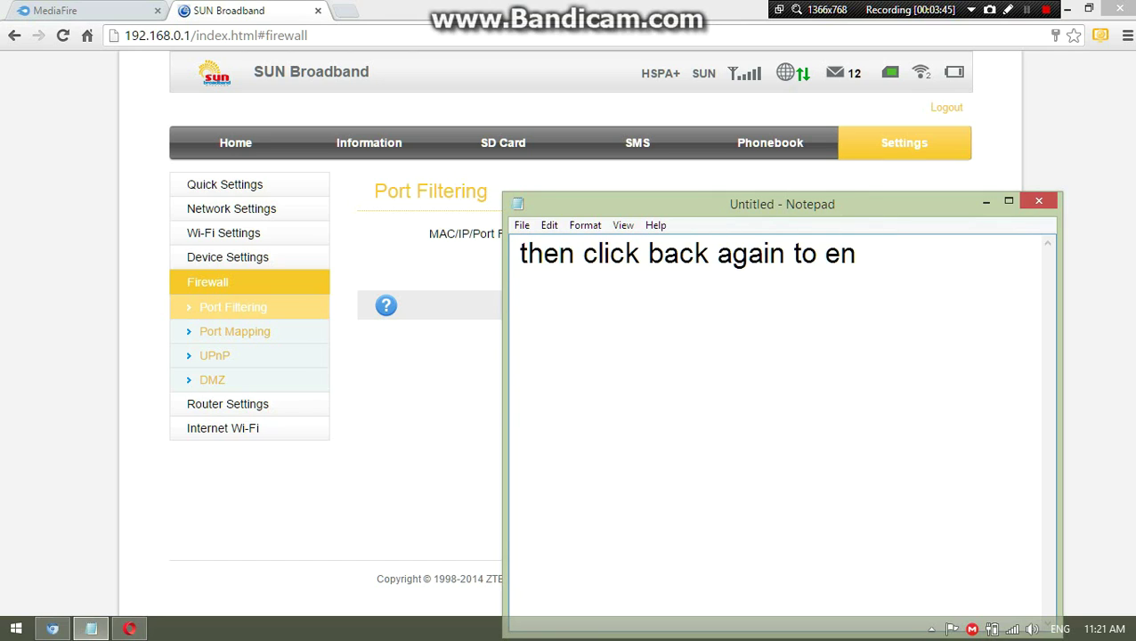
text(able then)
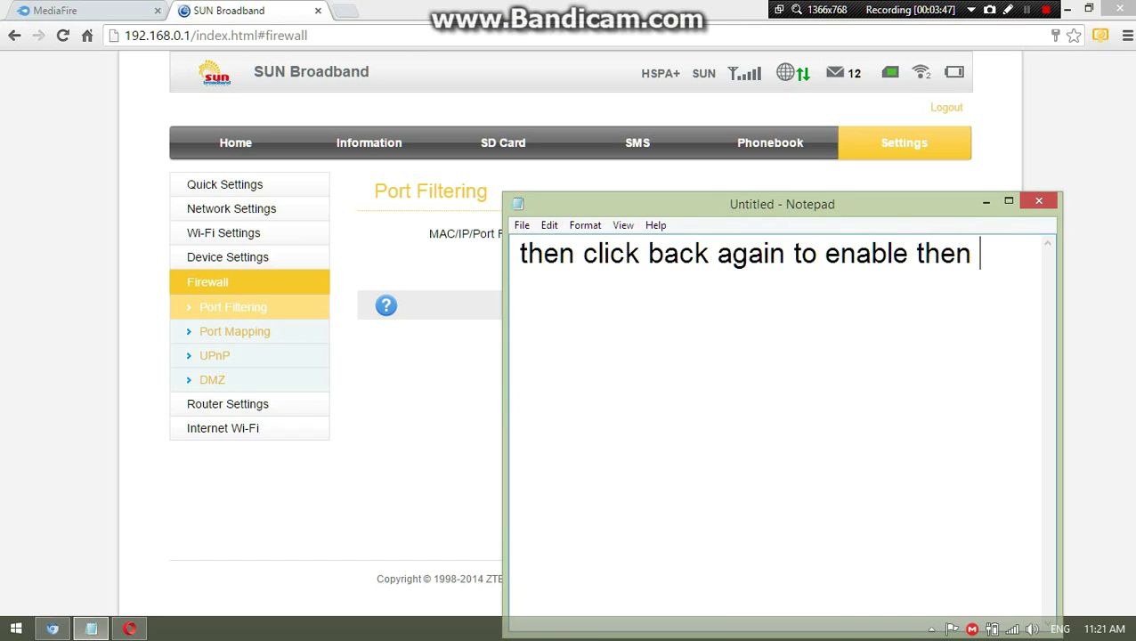
text( a)
key(BackSpace)
text(press)
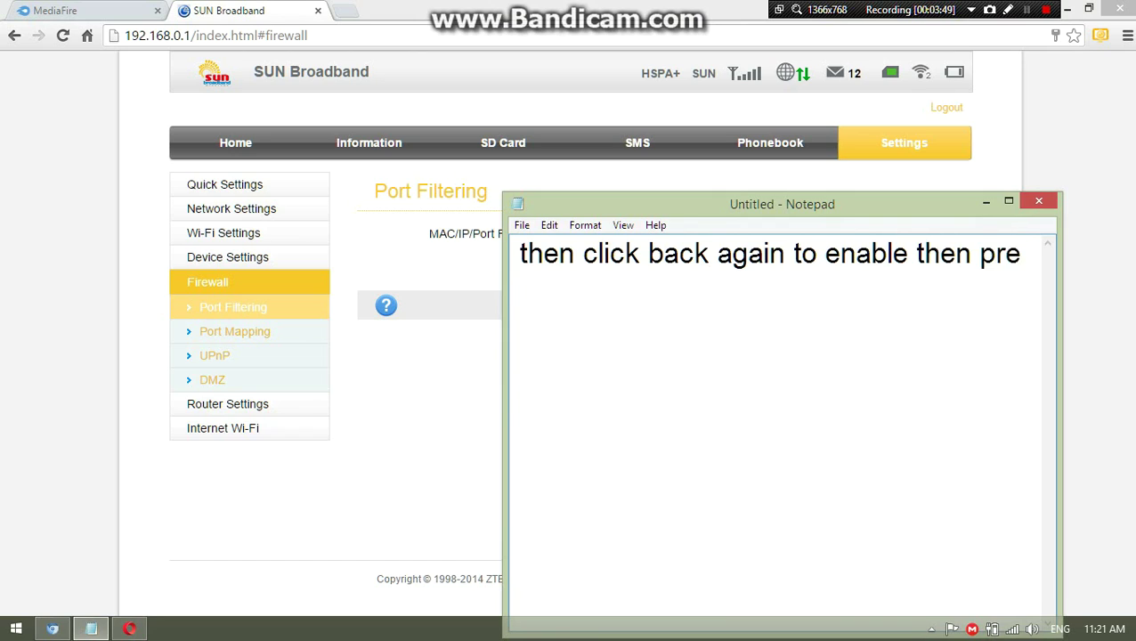
key(BackSpace)
key(BackSpace)
key(BackSpace)
key(BackSpace)
key(BackSpace)
key(BackSpace)
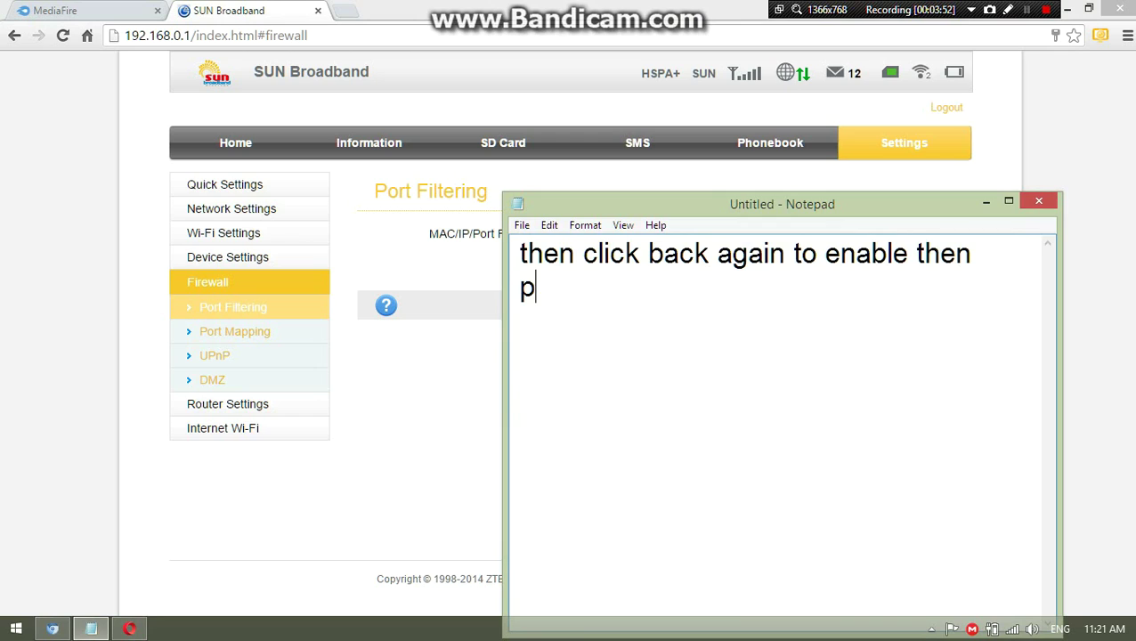
text(click apply)
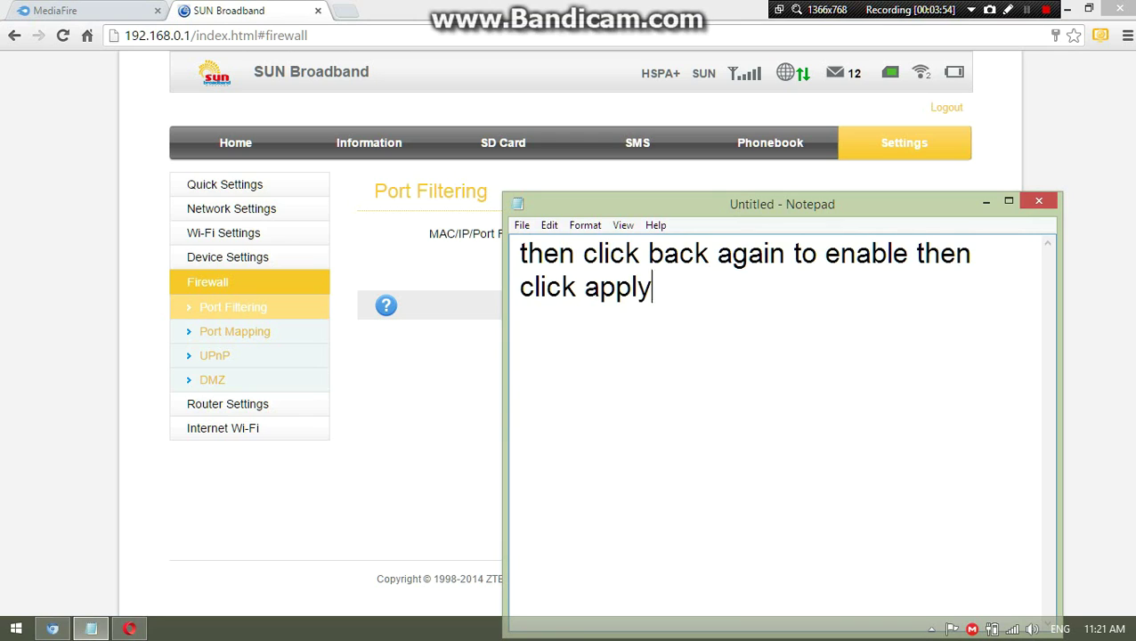
Select the whole note, return to the router page, and set MAC/IP/Port Filtering back to Enable
key(ctrl+a)
key(alt+Tab)
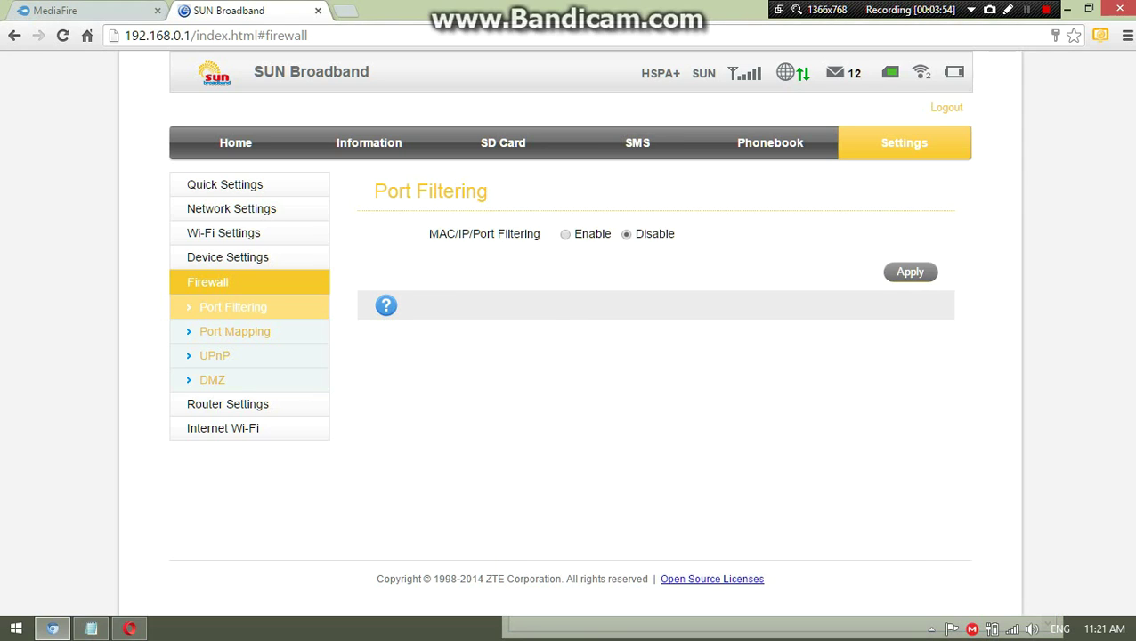
click(565, 234)
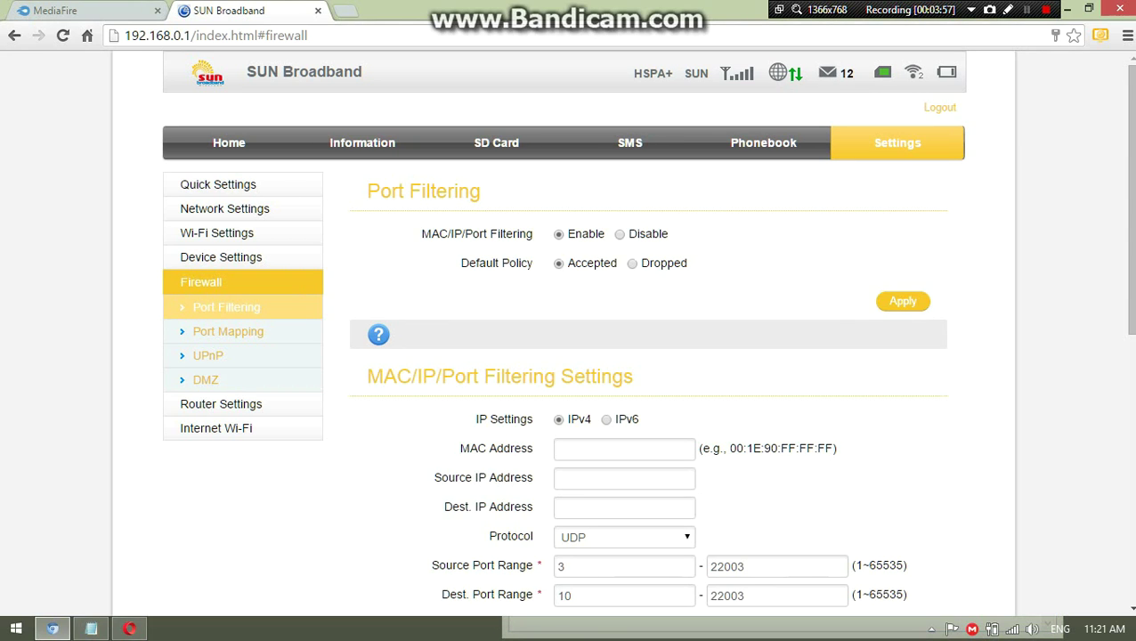
Switch to Notepad, replace the note with "now all u need to do is wait", and clear it
key(alt+Tab)
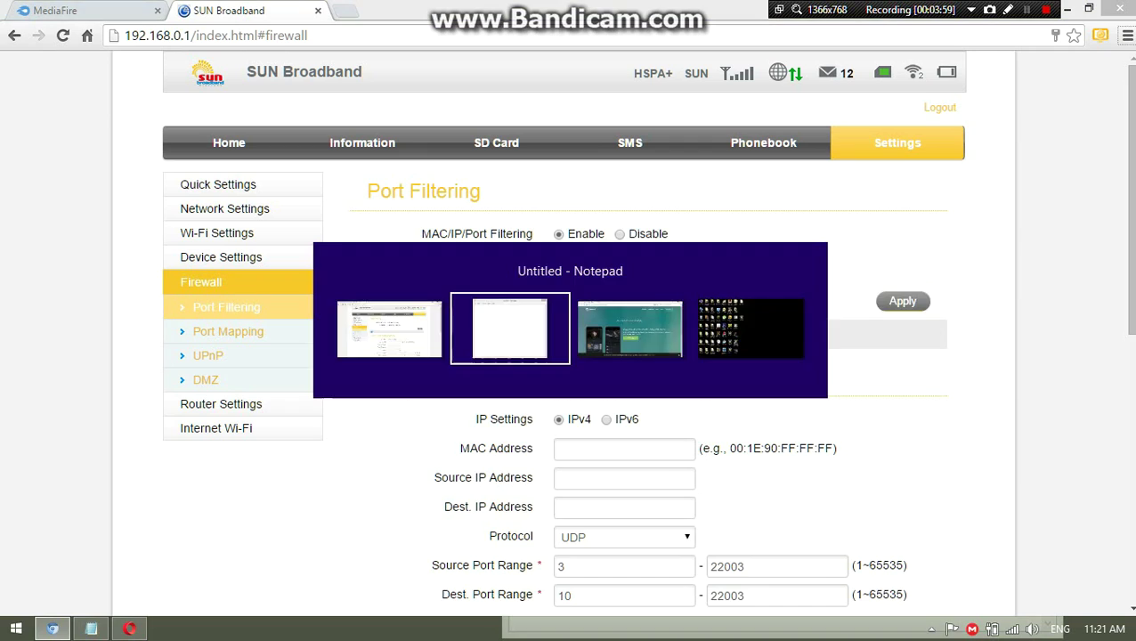
text(now)
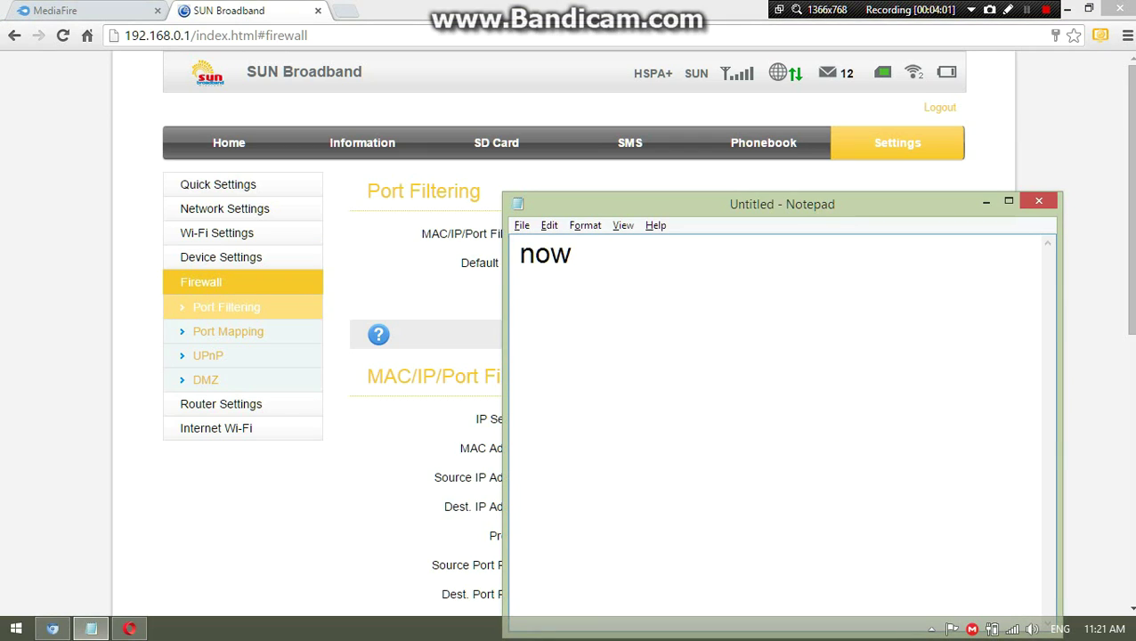
text( all u need)
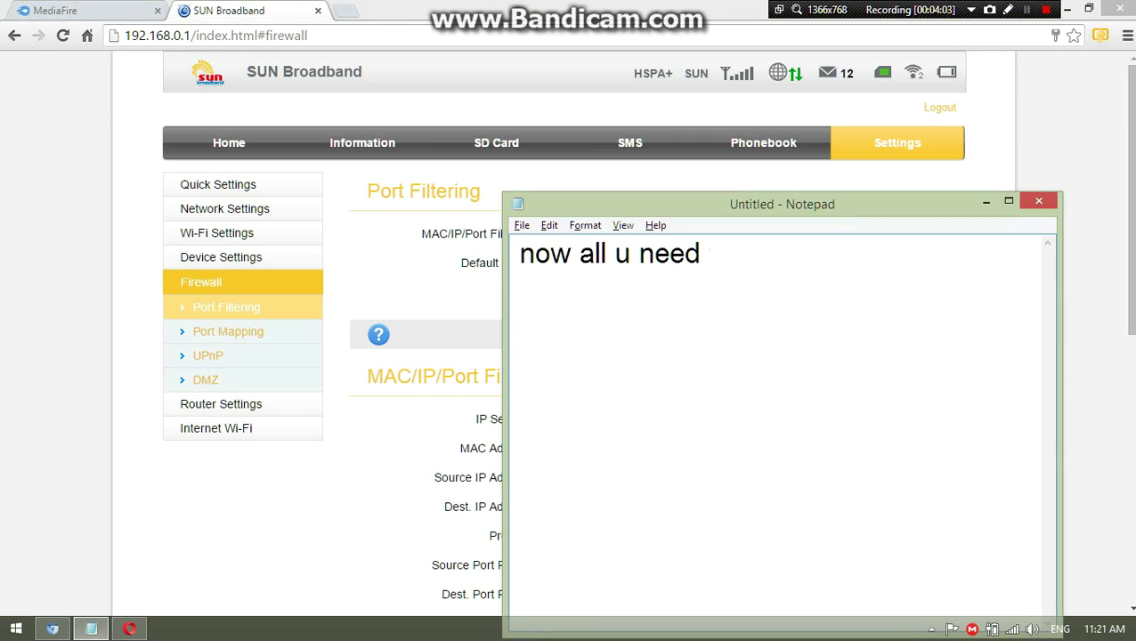
text( to do is wait)
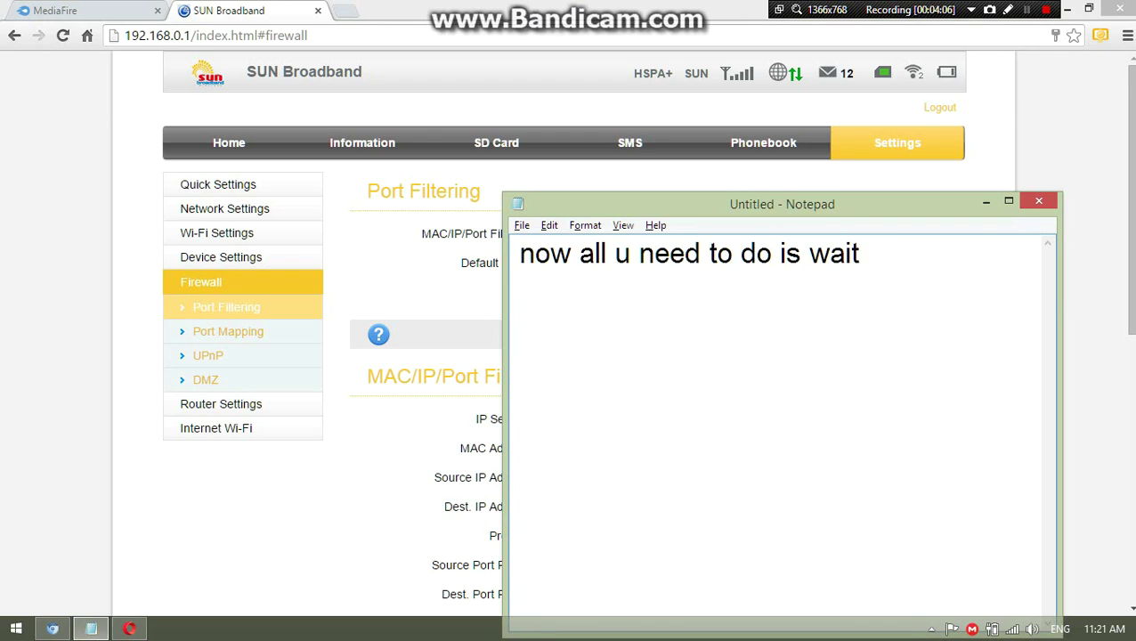
key(ctrl+a)
key(BackSpace)
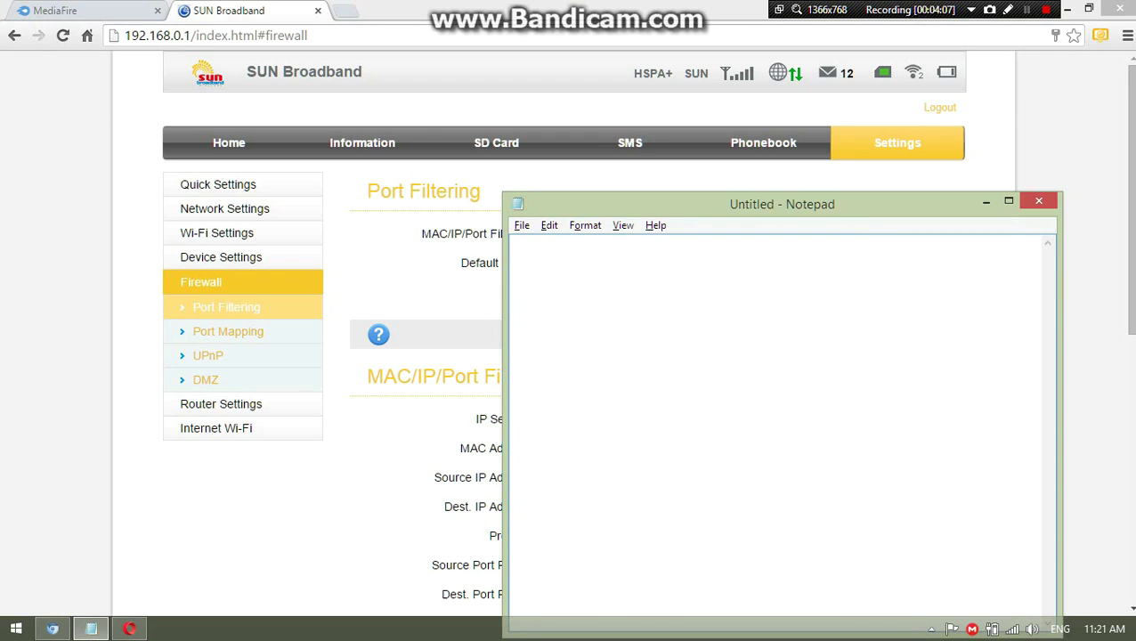
Write the message "close ur browser" in the empty note and select all of it
text(close ur )
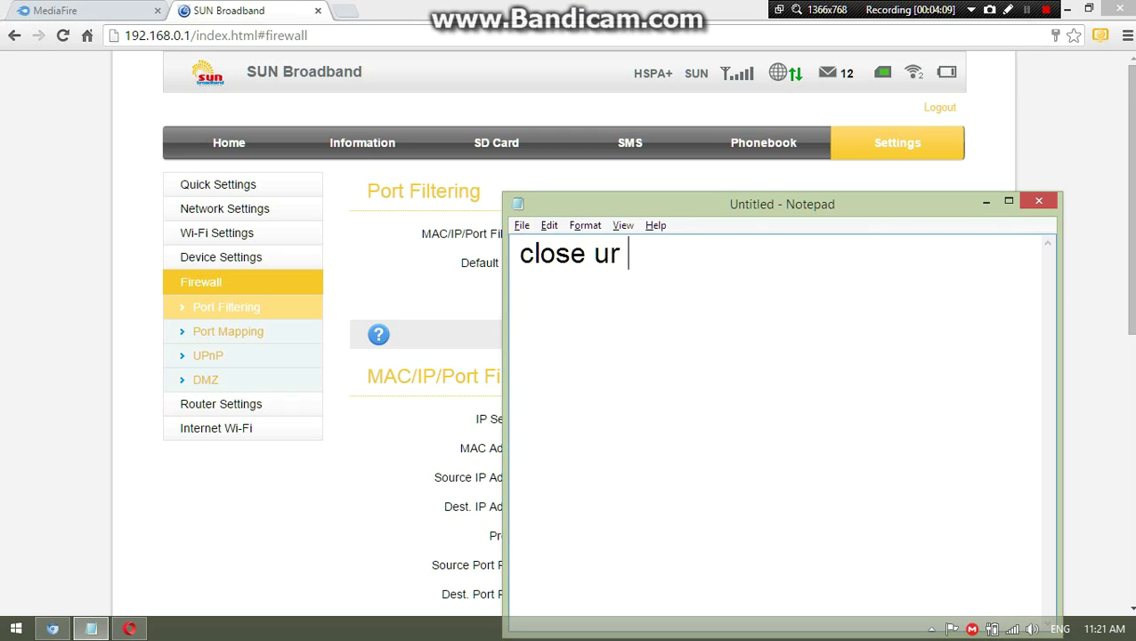
text(bro)
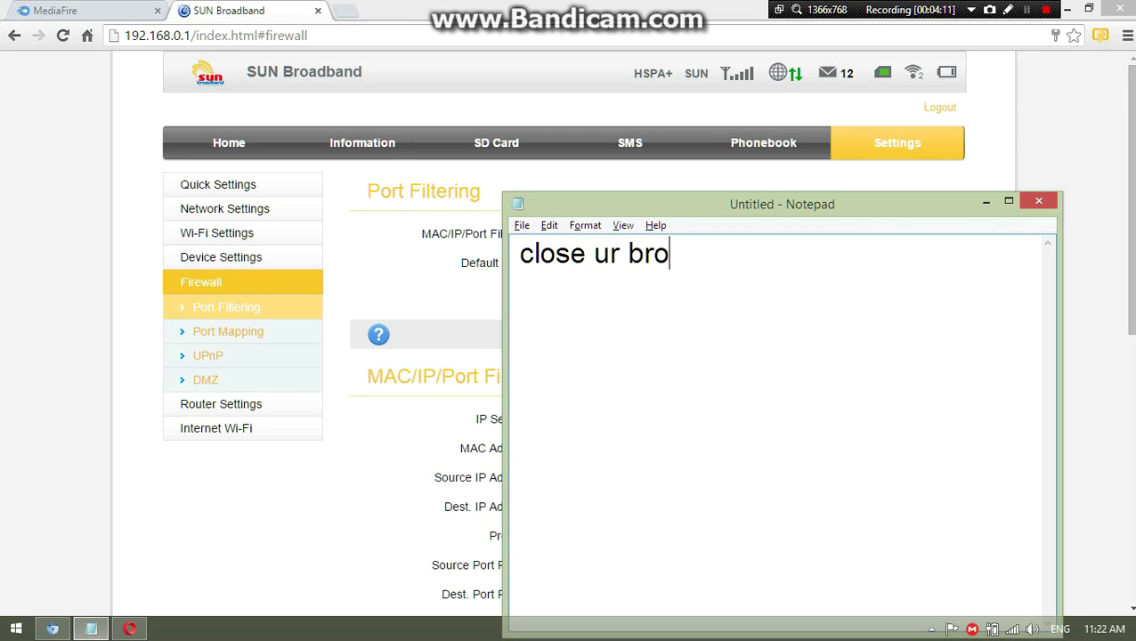
text(wser)
key(ctrl+a)
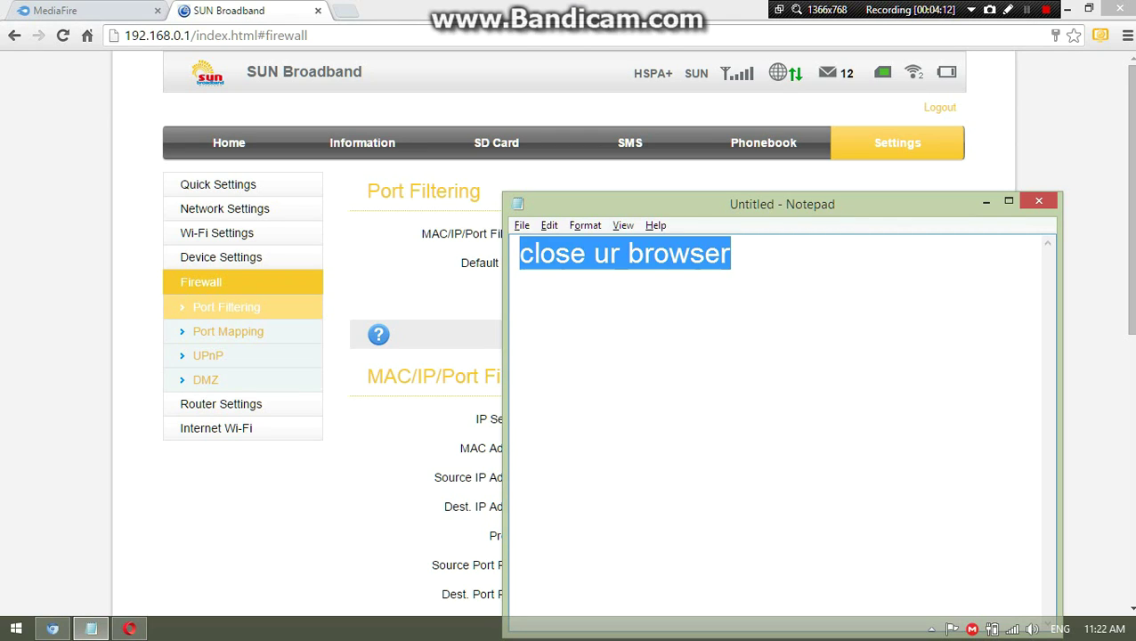
Return to the browser, close the SUN Broadband router tab, and open a new tab
key(alt+Tab)
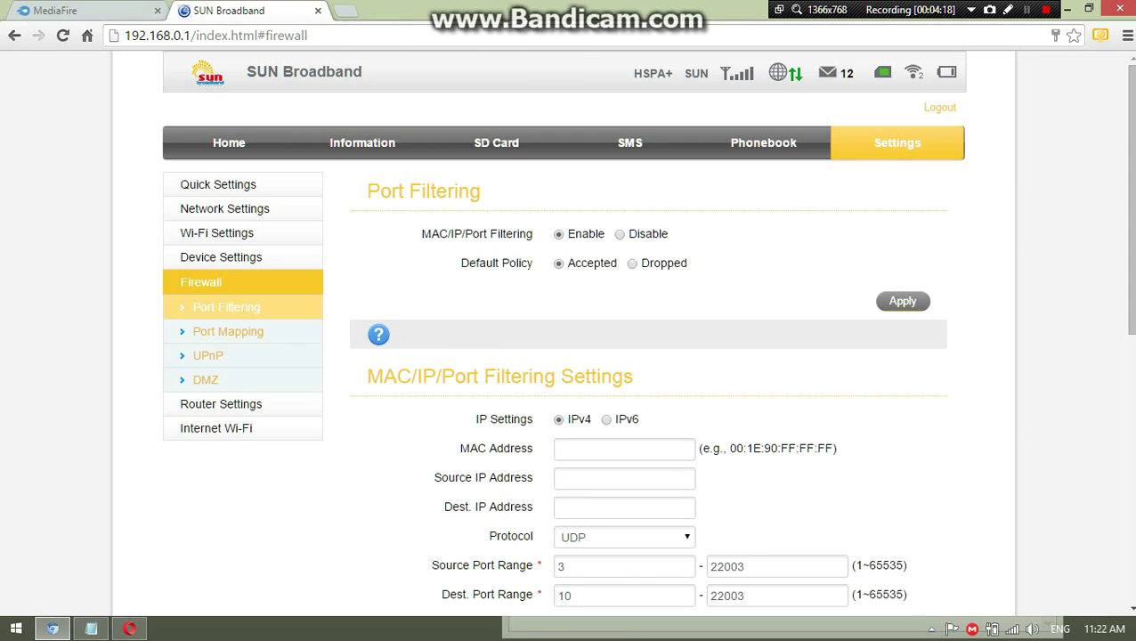
click(318, 11)
click(182, 10)
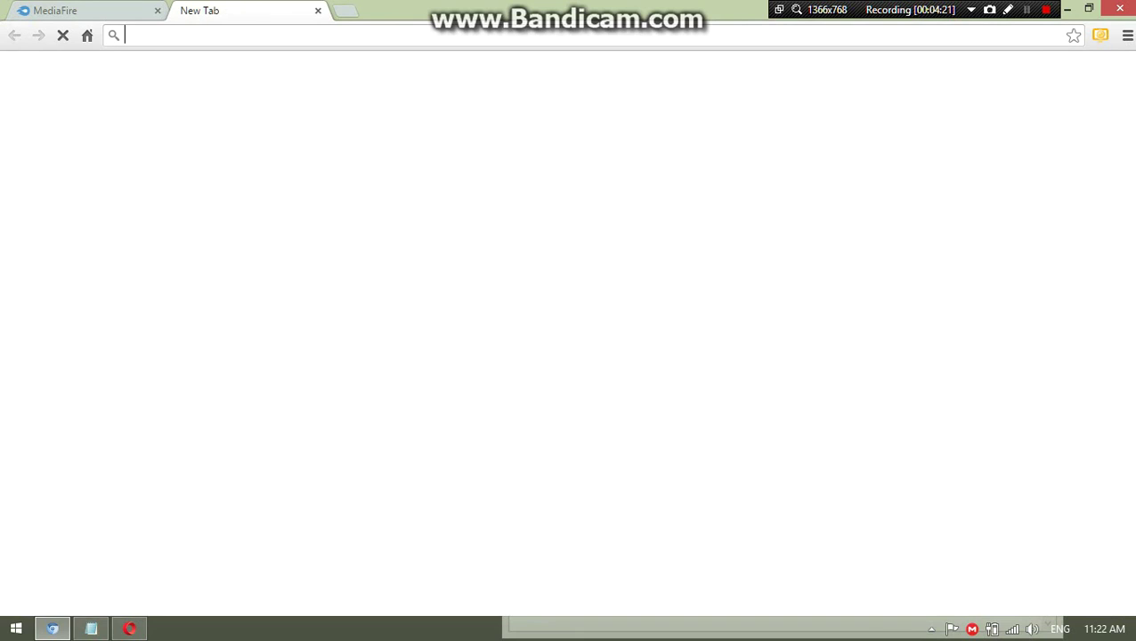
Switch to Notepad, write the message "go back to the host ip", and clear the note
key(alt+Tab)
text(go b)
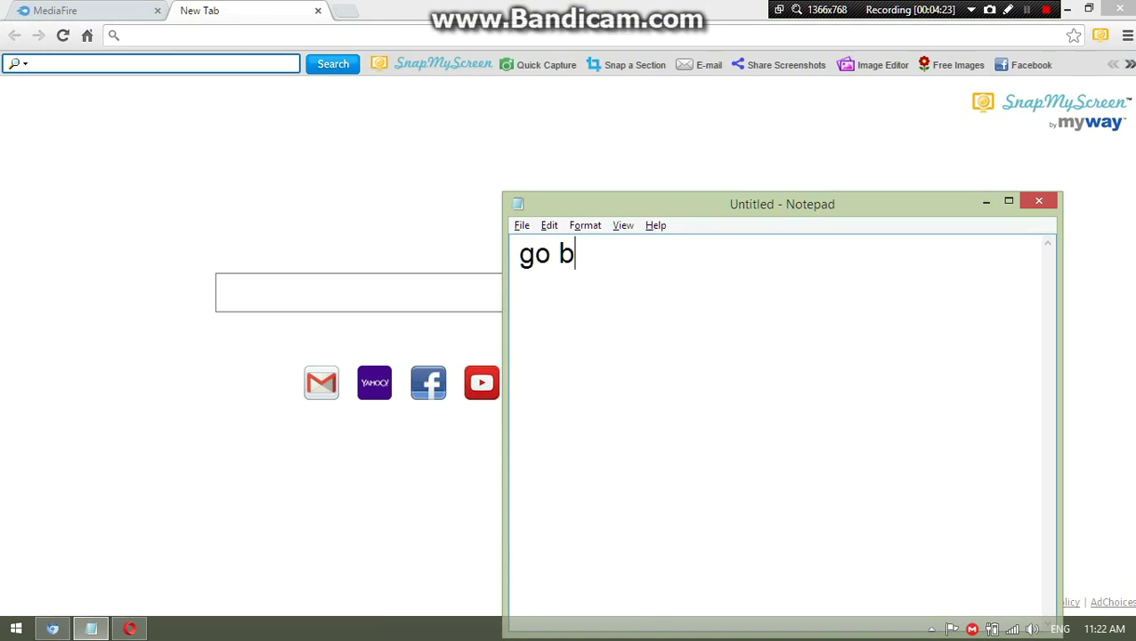
text(ack to the)
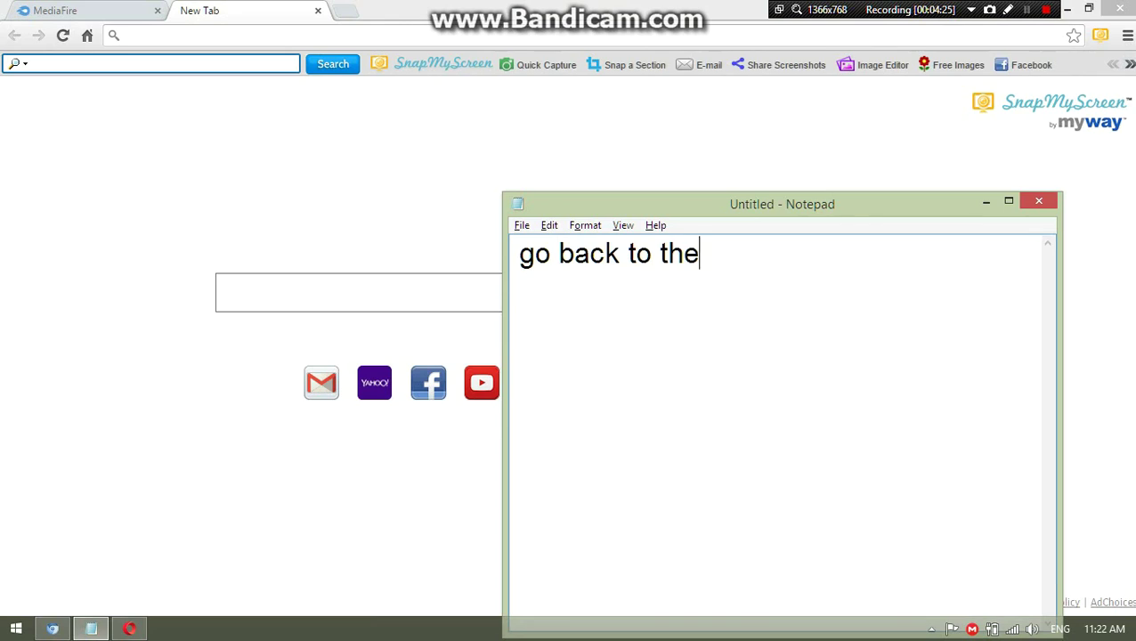
text( main)
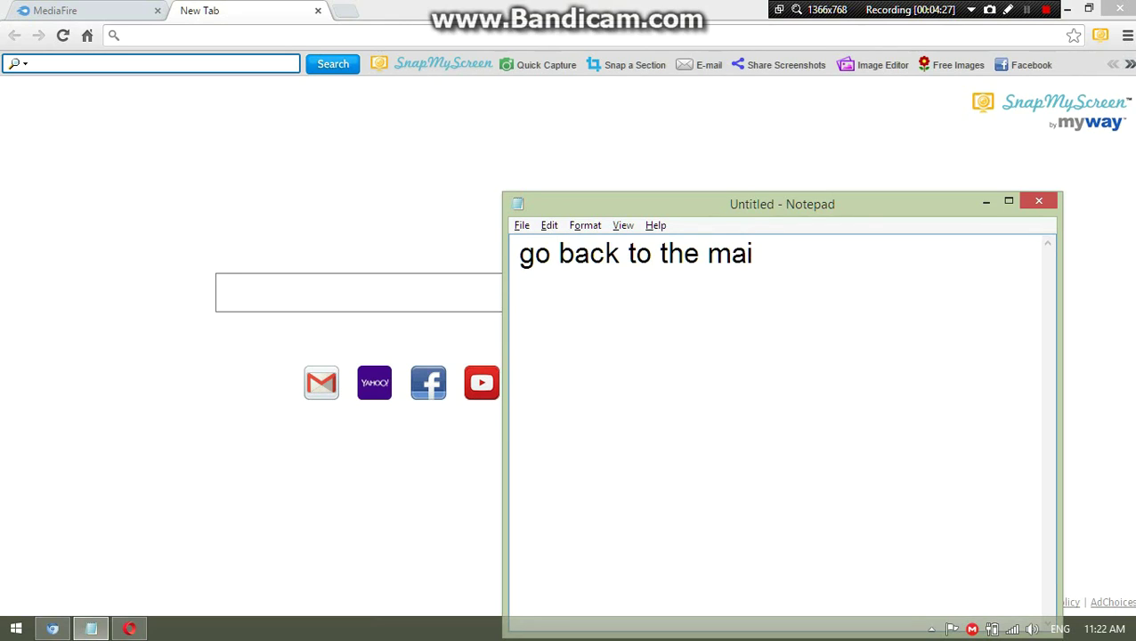
key(BackSpace)
key(BackSpace)
key(BackSpace)
key(BackSpace)
key(BackSpace)
key(BackSpace)
text(host ip)
key(ctrl+a)
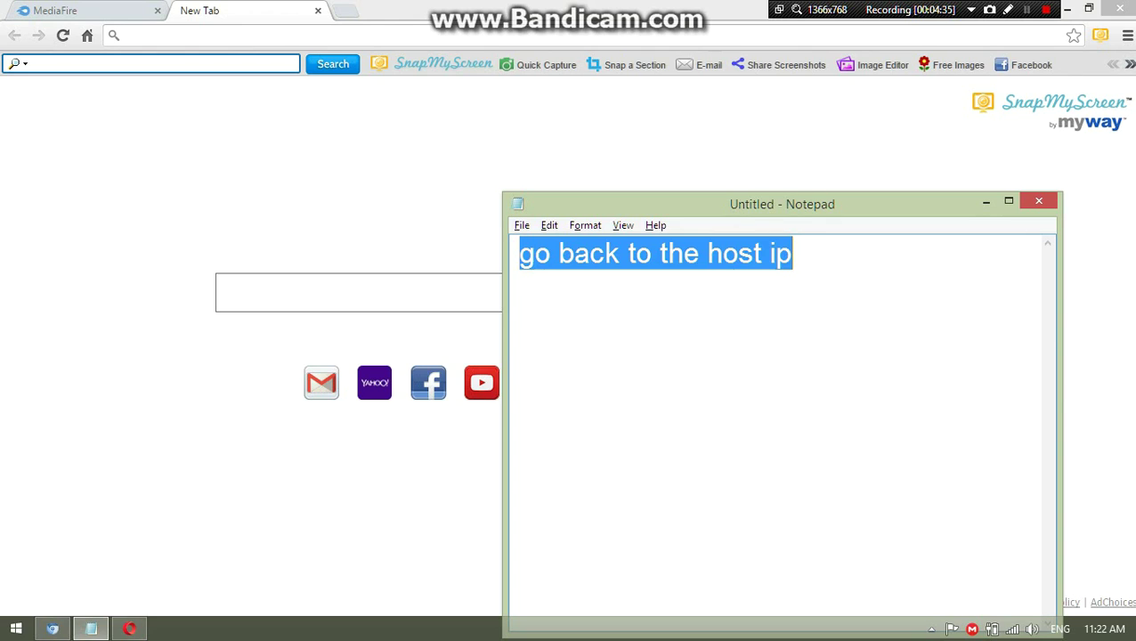
key(BackSpace)
Return to the browser and open the router page at 192.168.0.1 in the new tab
key(super+Down)
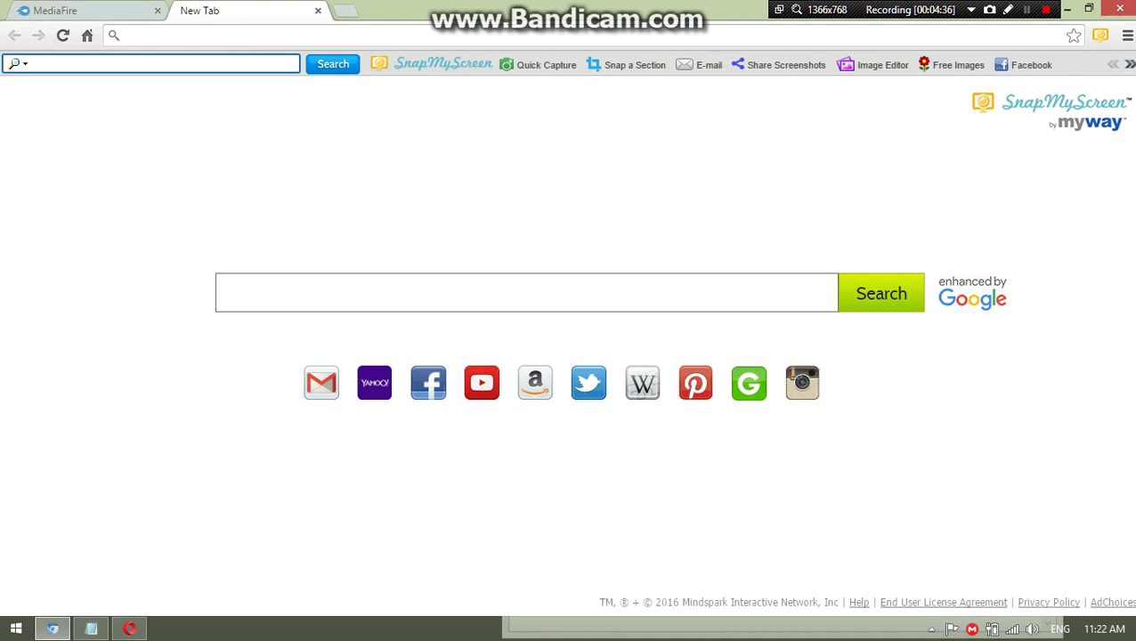
text(192.168.0.1)
key(Return)
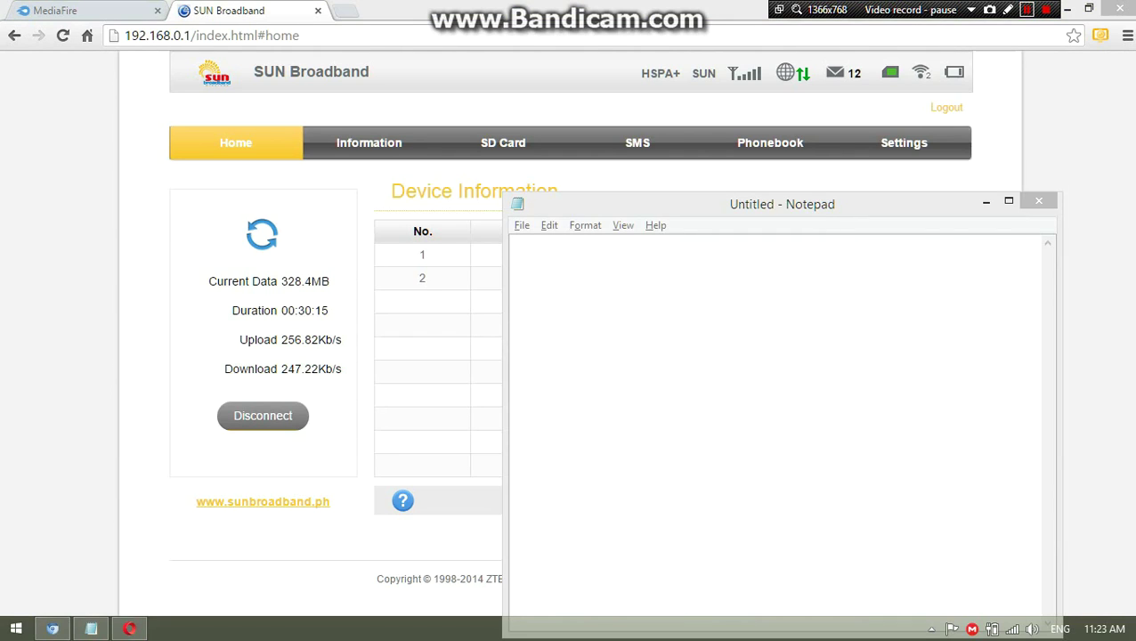
Write the message "Login ur acc" in the empty Notepad note
text(L)
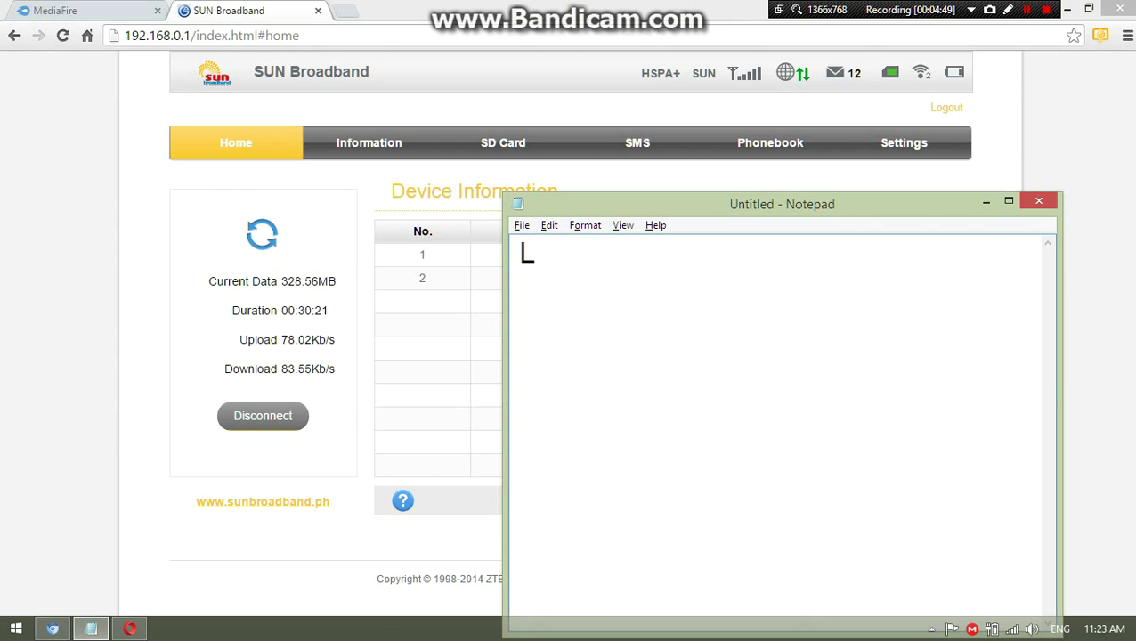
text(ogin ur ac)
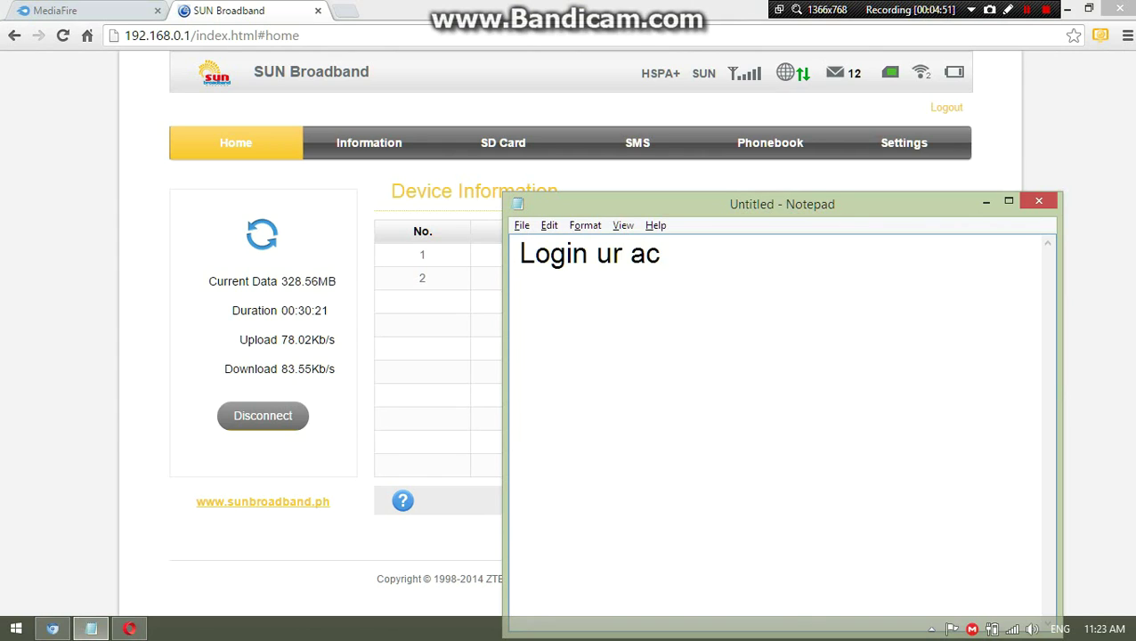
text(c t)
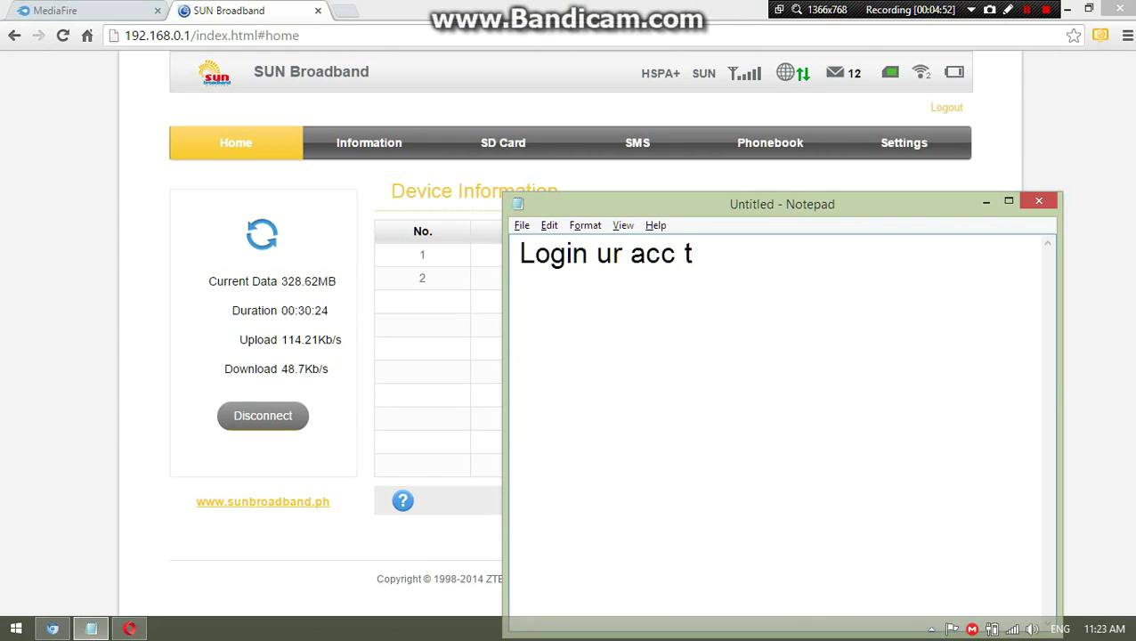
key(ctrl+a)
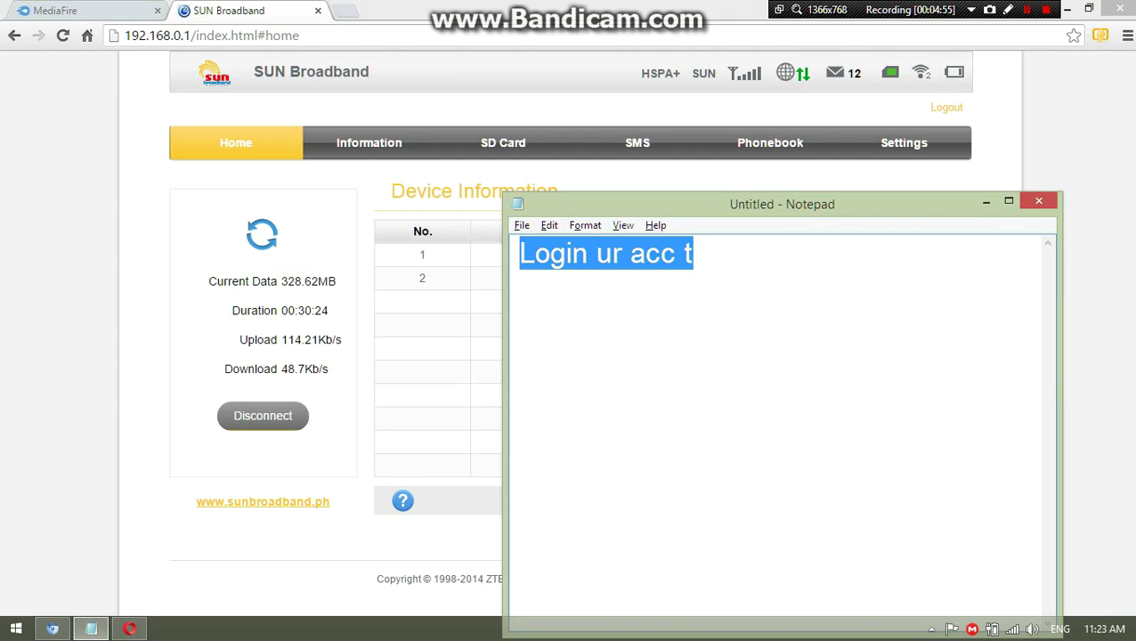
key(Right)
key(BackSpace)
key(BackSpace)
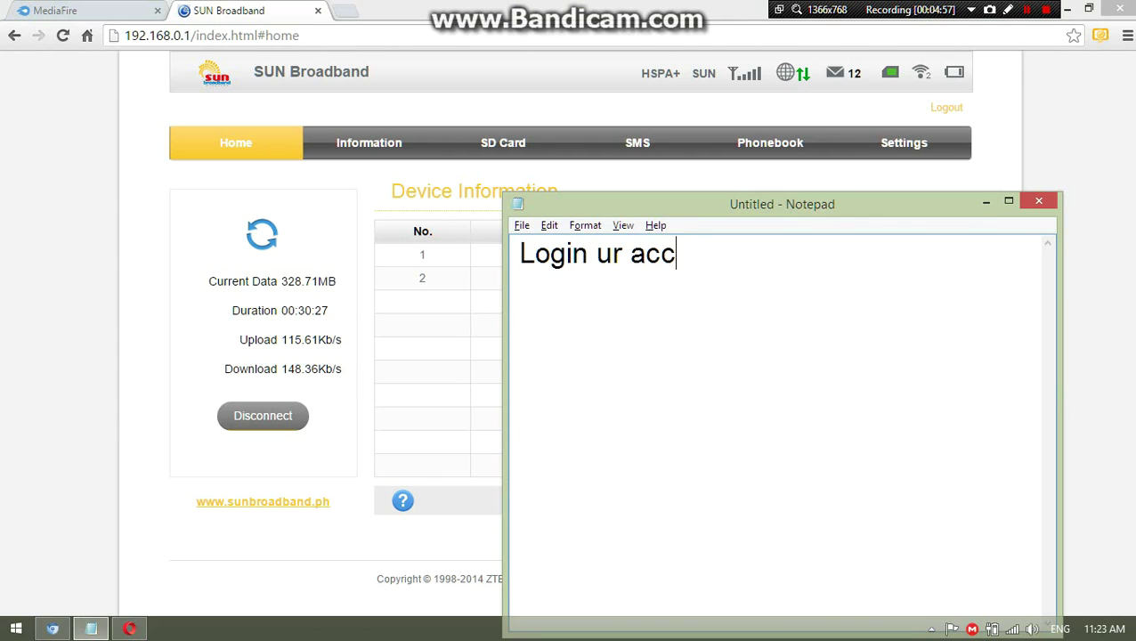
Reword the note as "Login into the sun or any pocket wifi" and clear it
key(BackSpace)
key(BackSpace)
key(BackSpace)
key(BackSpace)
key(BackSpace)
key(BackSpace)
text(in)
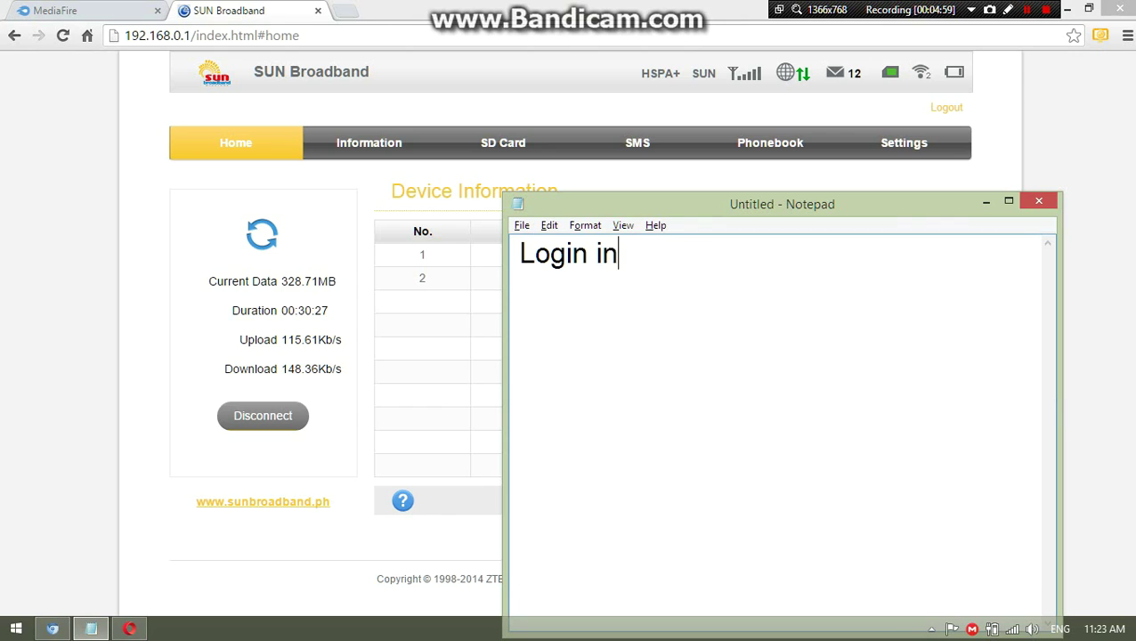
text(to the sun or)
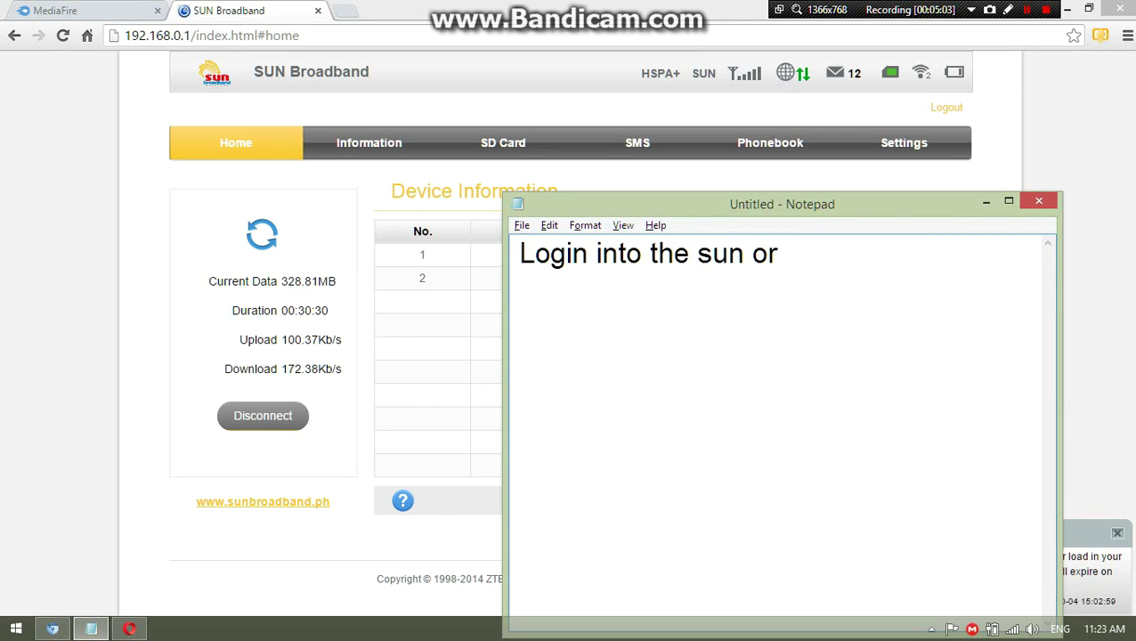
text( any pocke)
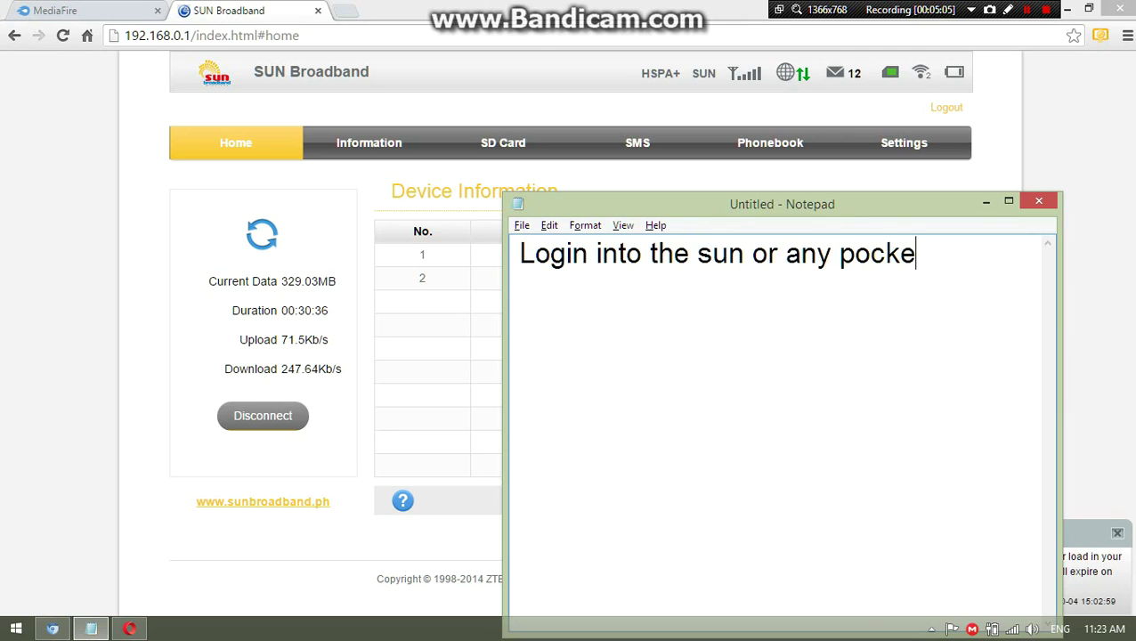
text(t wifi)
key(ctrl+a)
key(BackSpace)
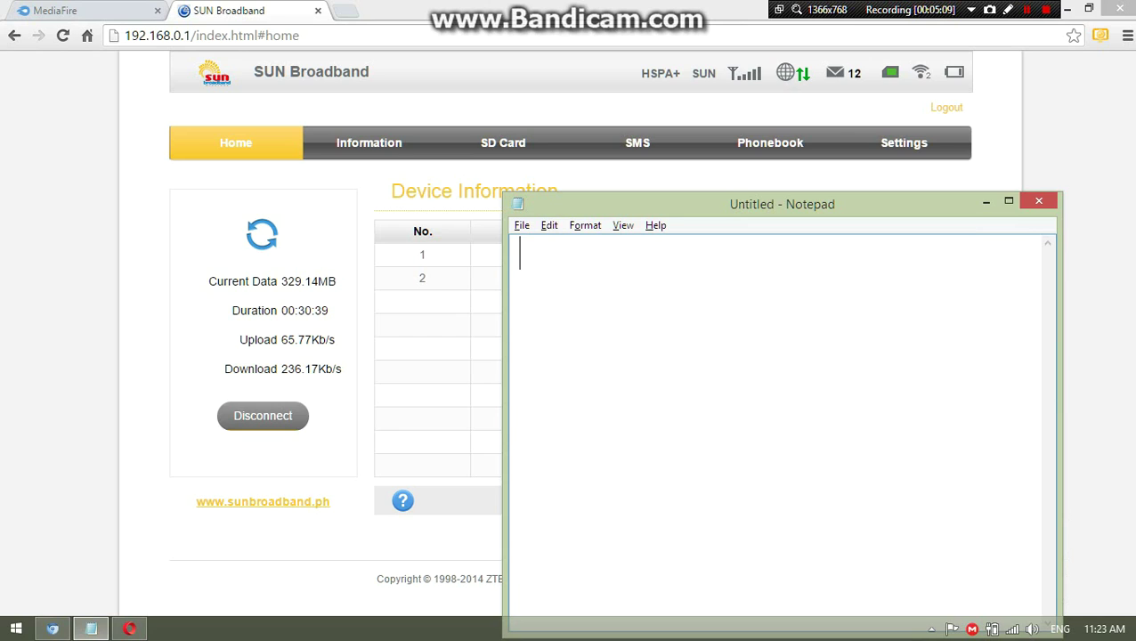
Write the message "now refresh the page 10 times" in the note and clear it
text(now)
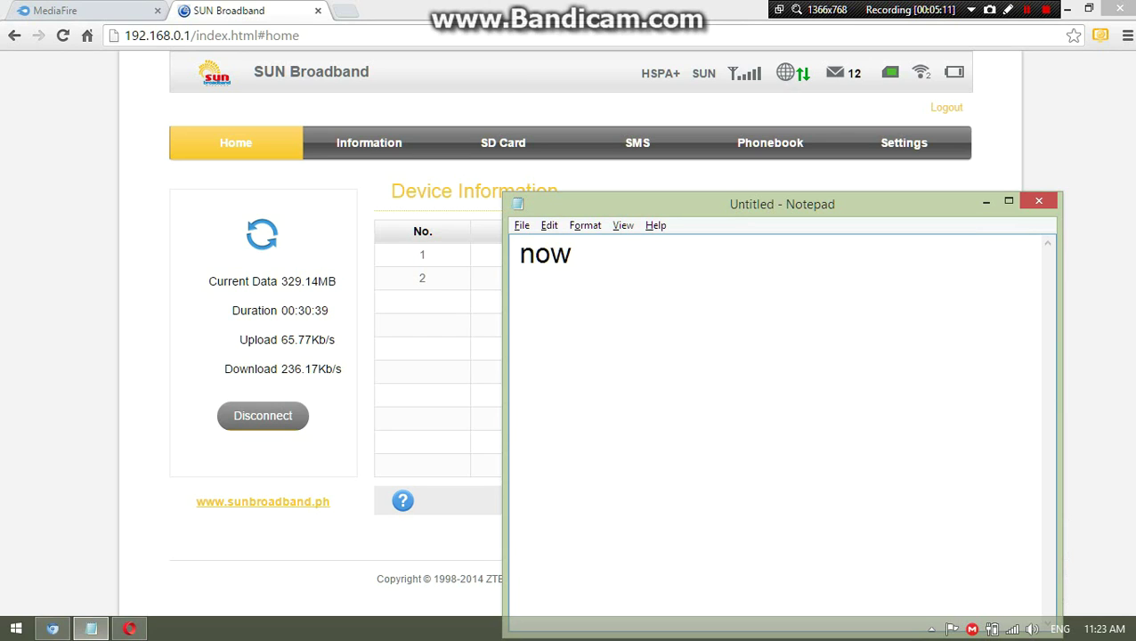
text( refresh t)
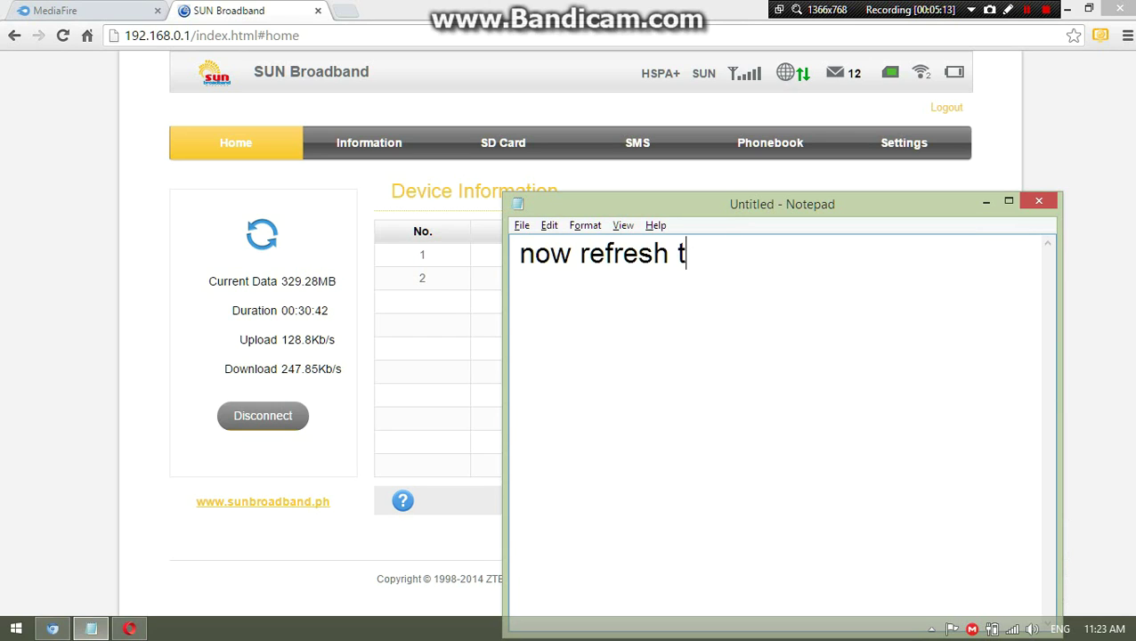
text(he page 10)
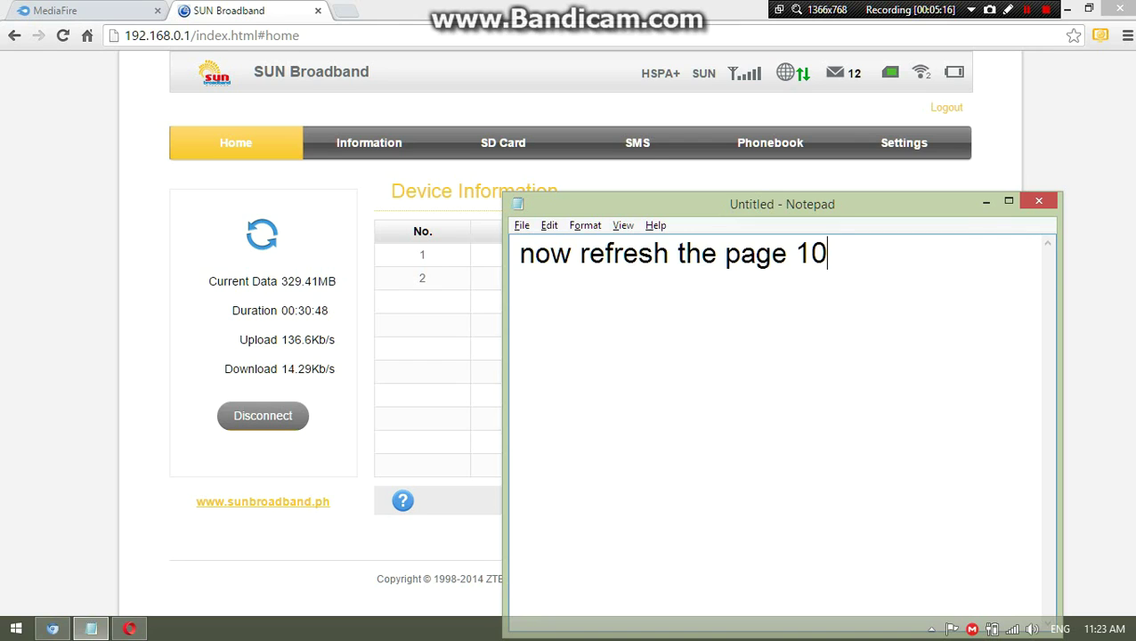
text(x)
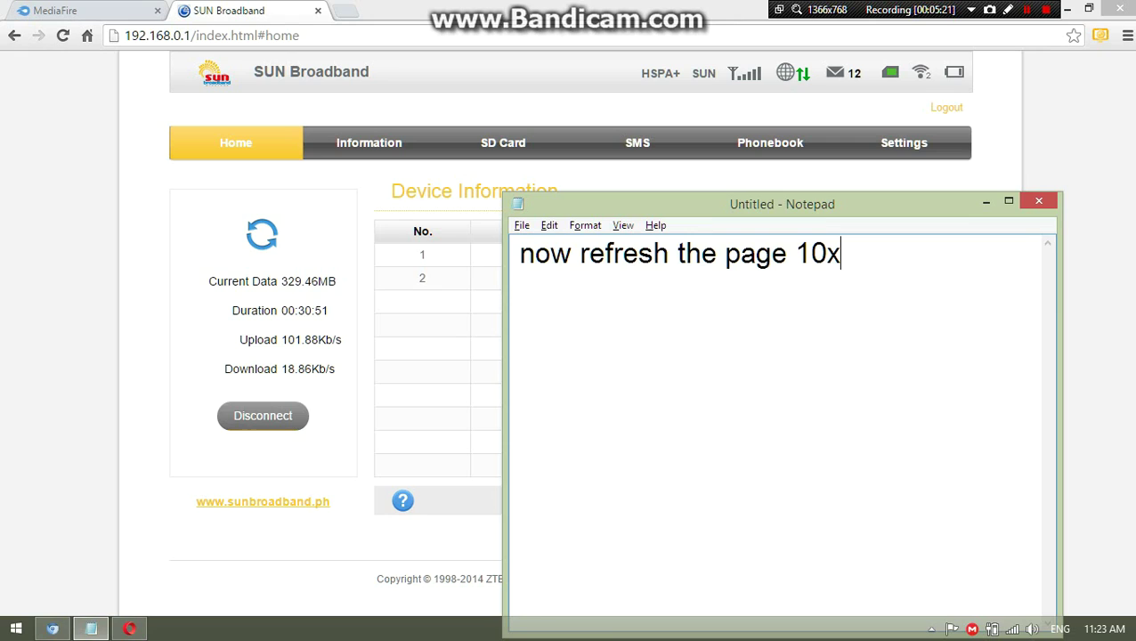
key(BackSpace)
key(BackSpace)
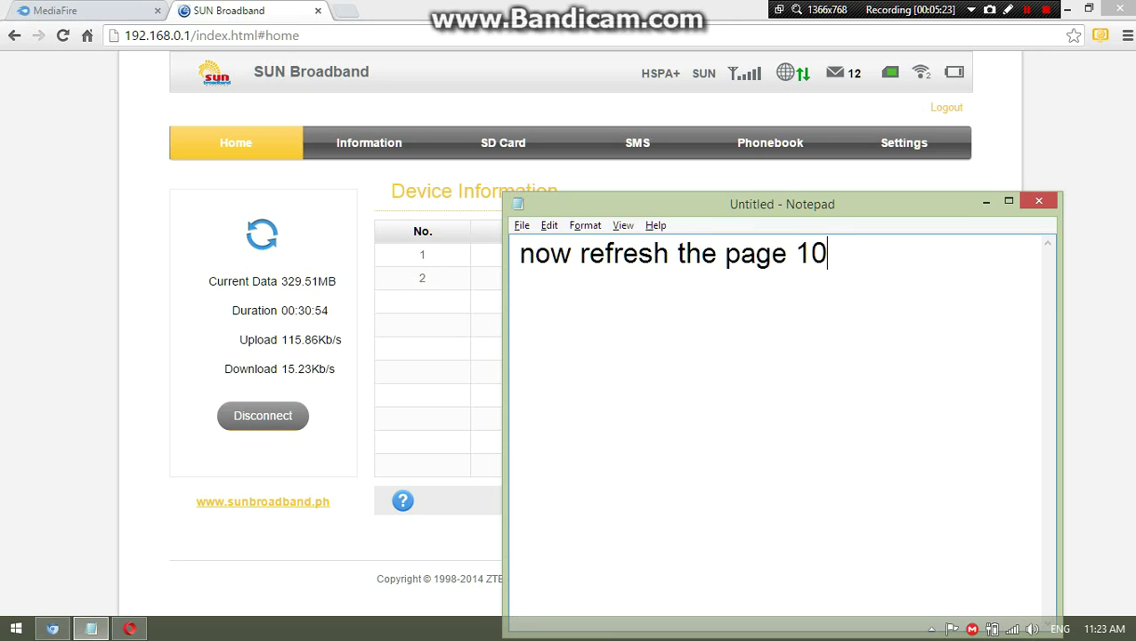
text(0 times)
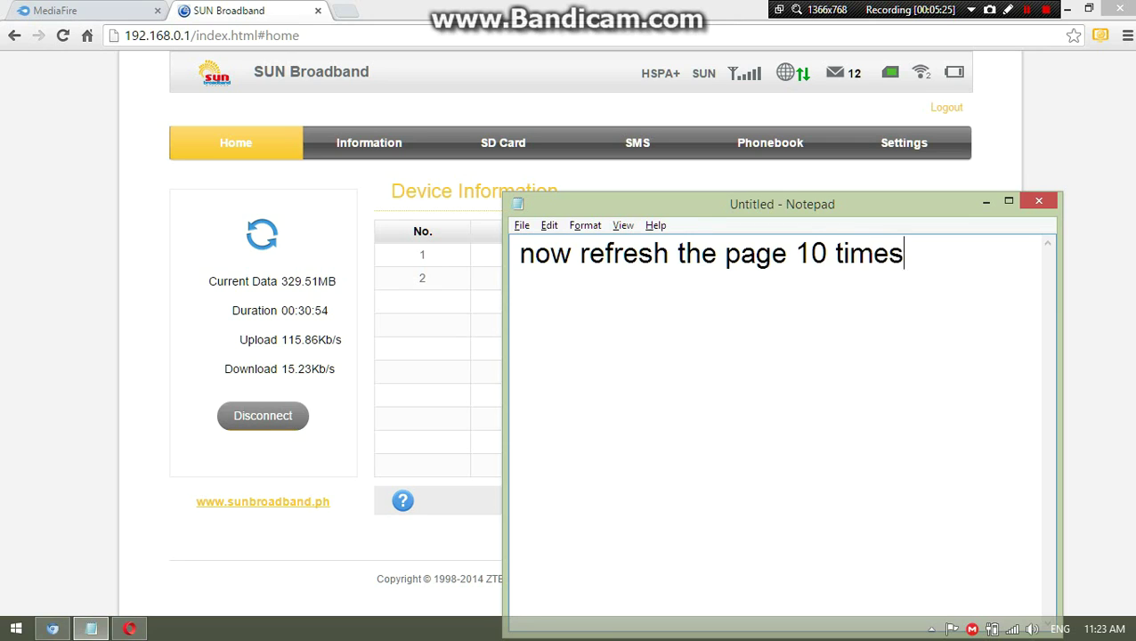
key(ctrl+a)
key(BackSpace)
Write the message "and get to the high connection places" in the note and clear it
text(a)
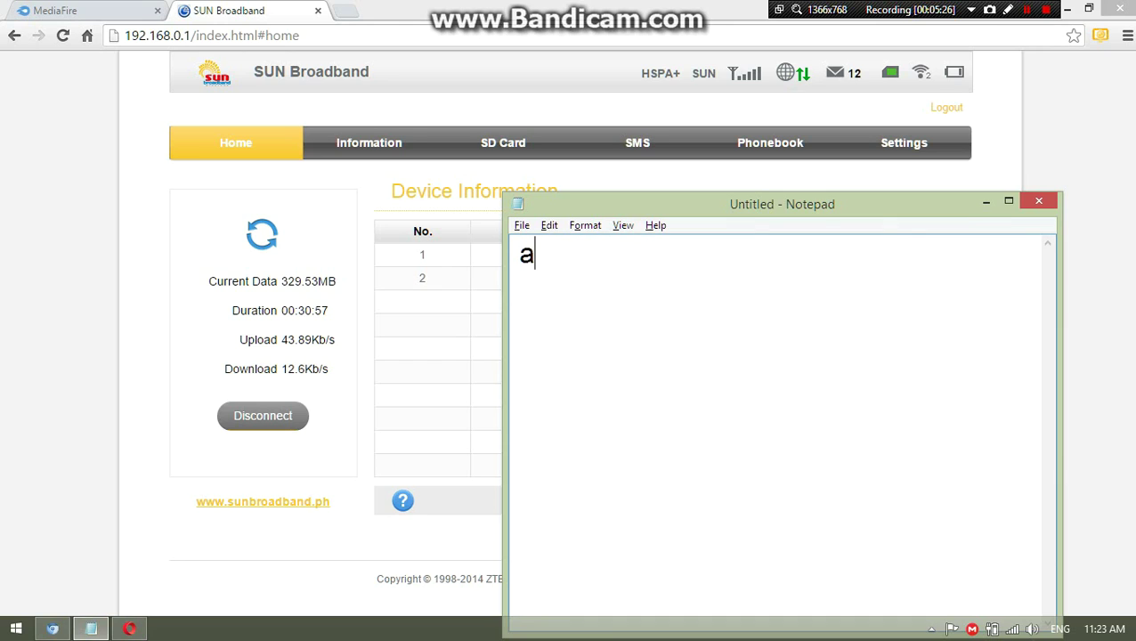
text(nd go)
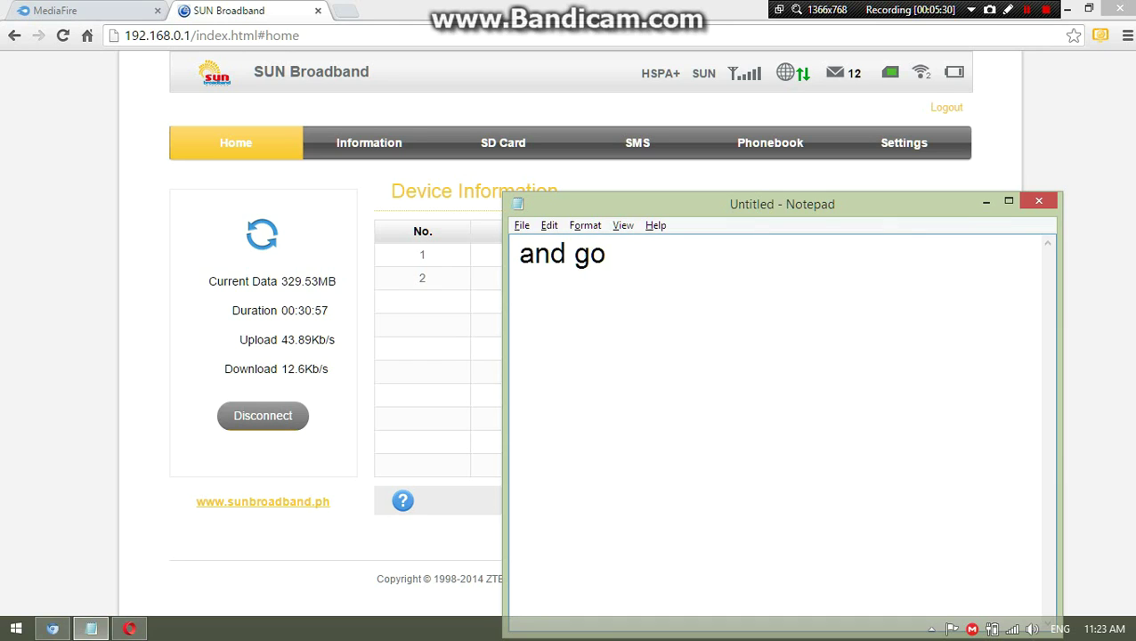
key(BackSpace)
text(et to the)
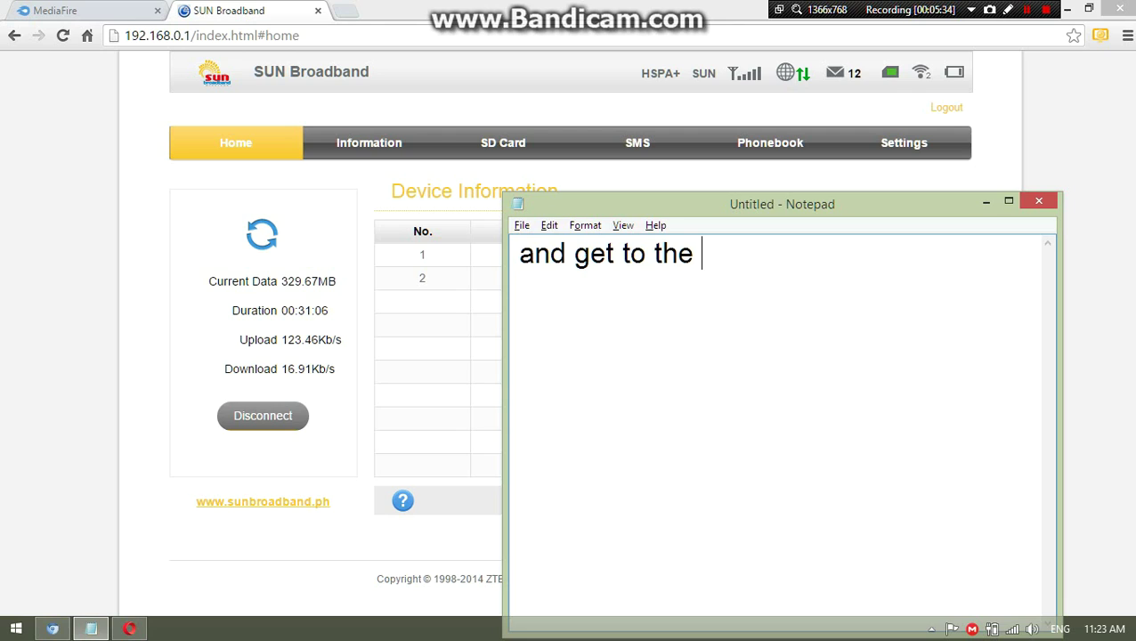
text(hig h connectio)
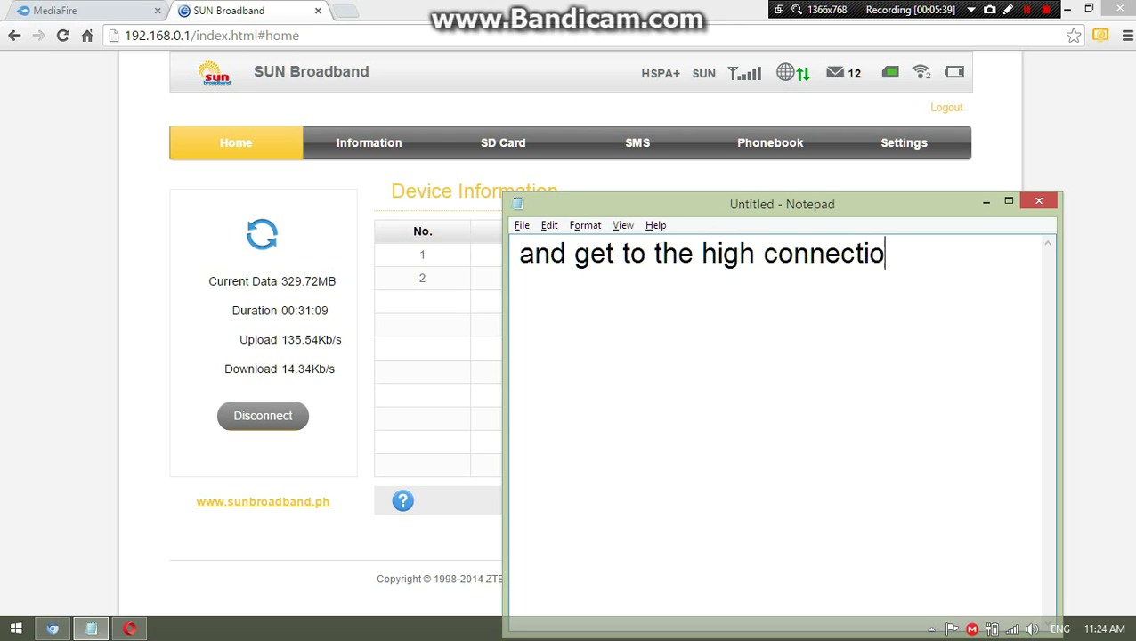
text(n places)
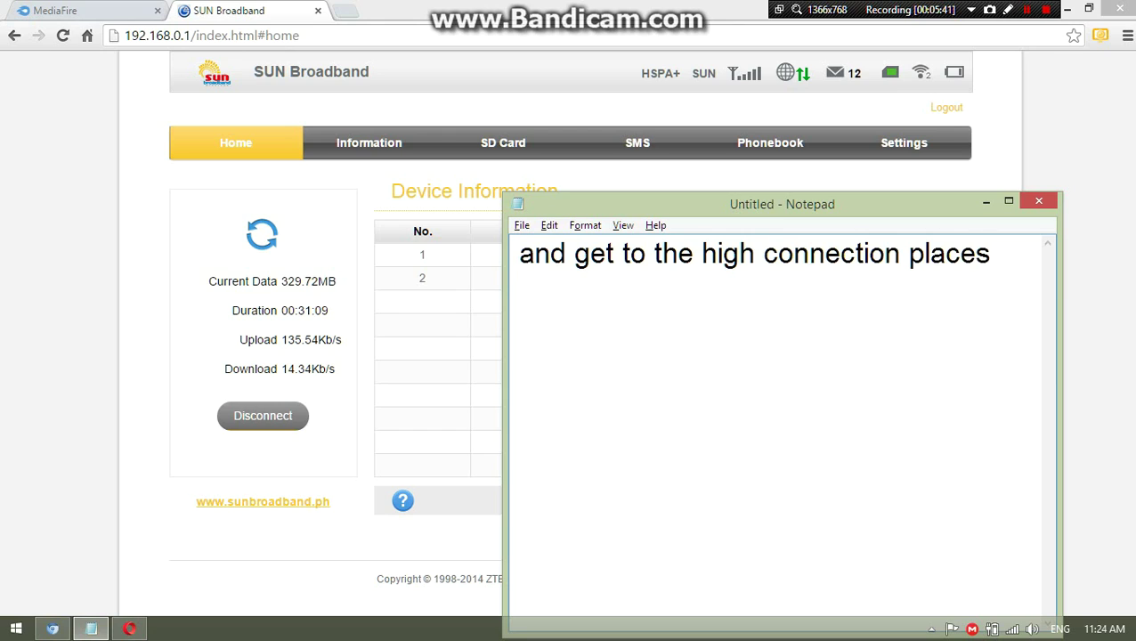
key(ctrl+a)
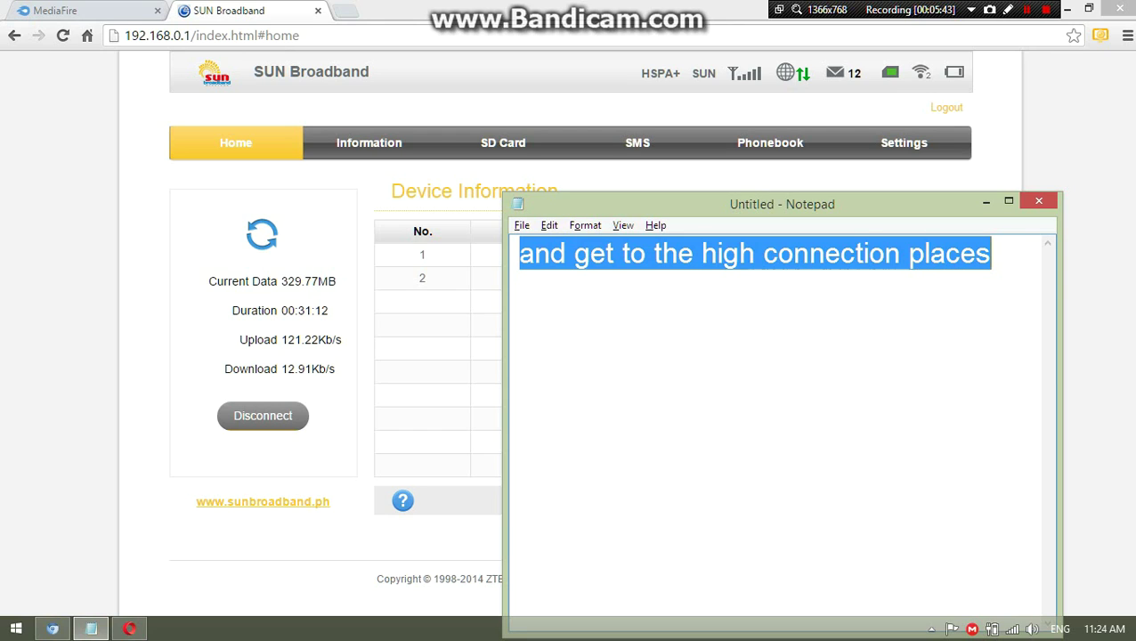
key(BackSpace)
Return to the browser and reload the SUN Broadband router home page several times
key(alt)
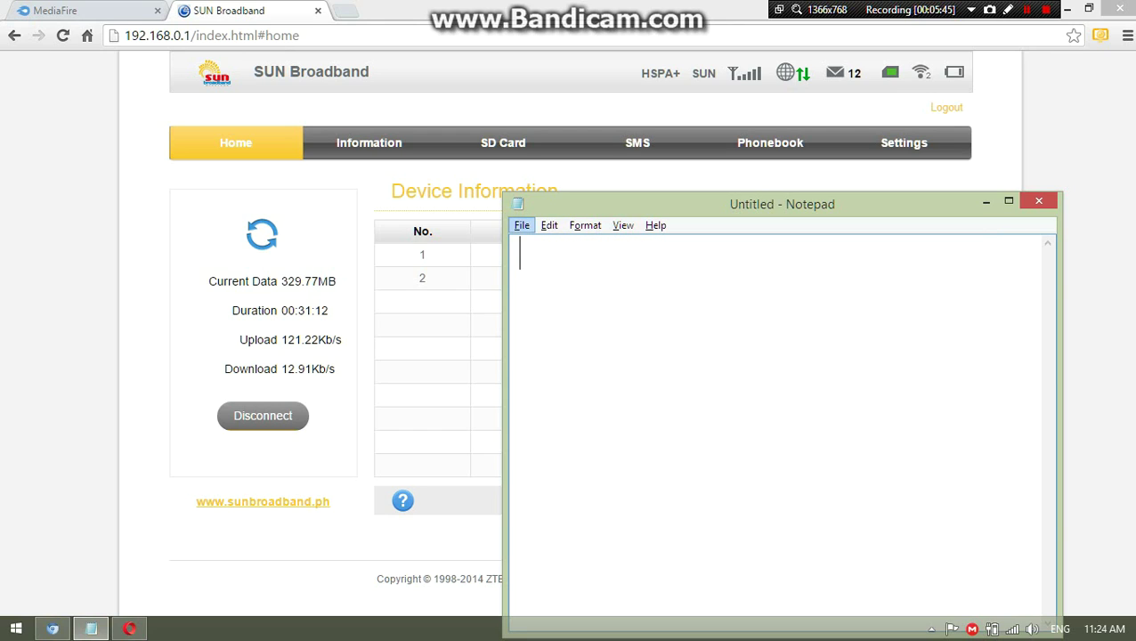
key(alt+F4)
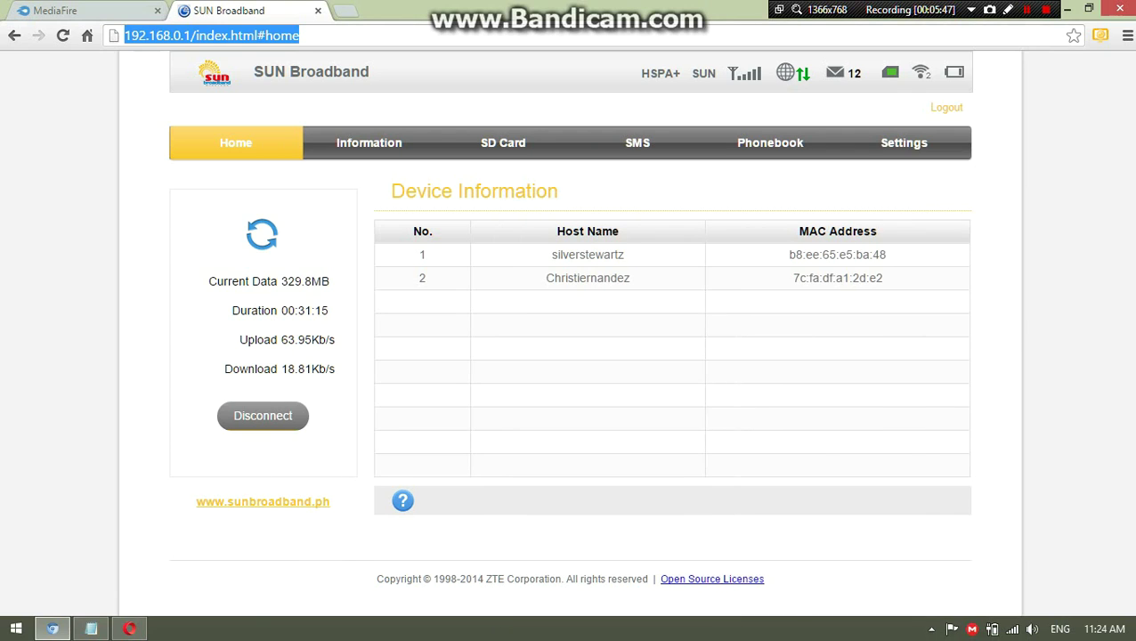
key(Return)
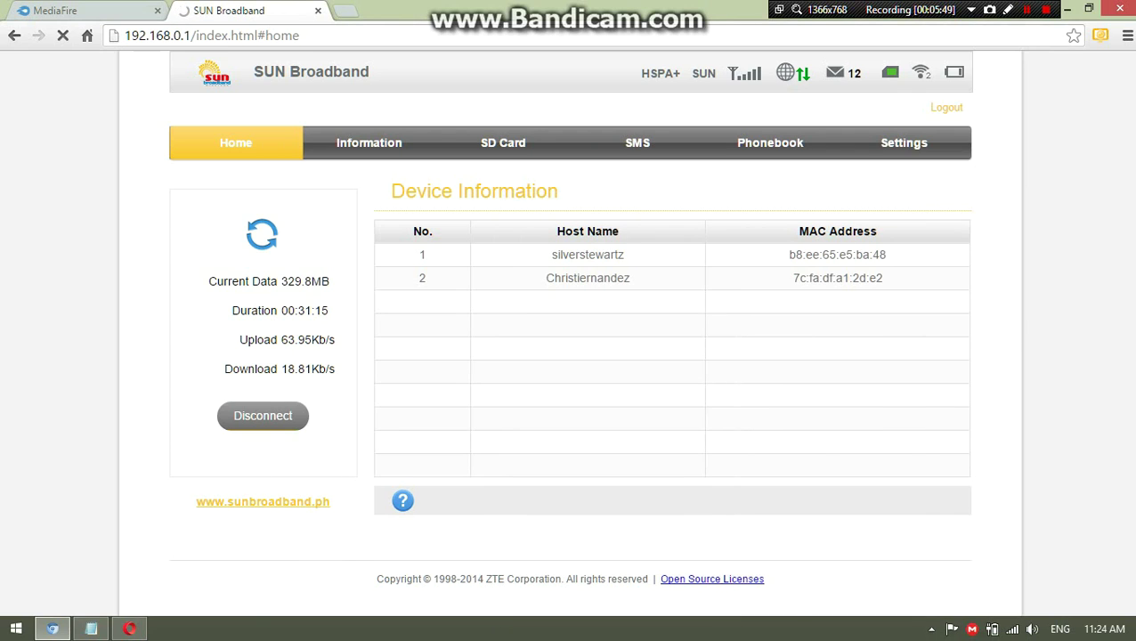
click(211, 35)
key(Return)
double_click(281, 35)
key(Return)
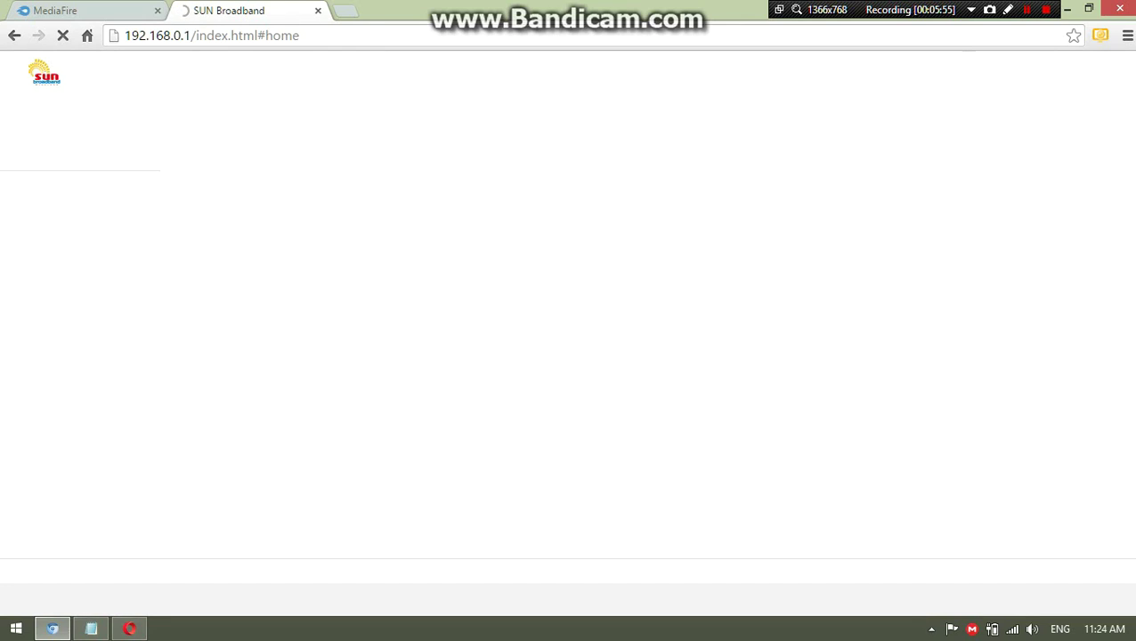
double_click(281, 34)
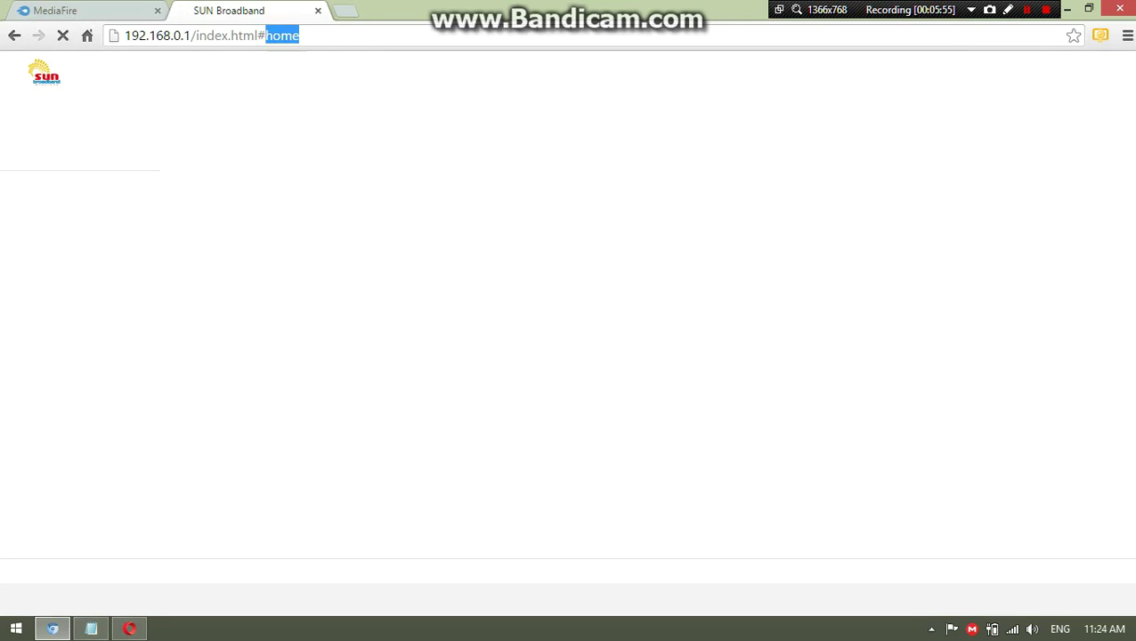
key(Return)
double_click(282, 34)
key(Return)
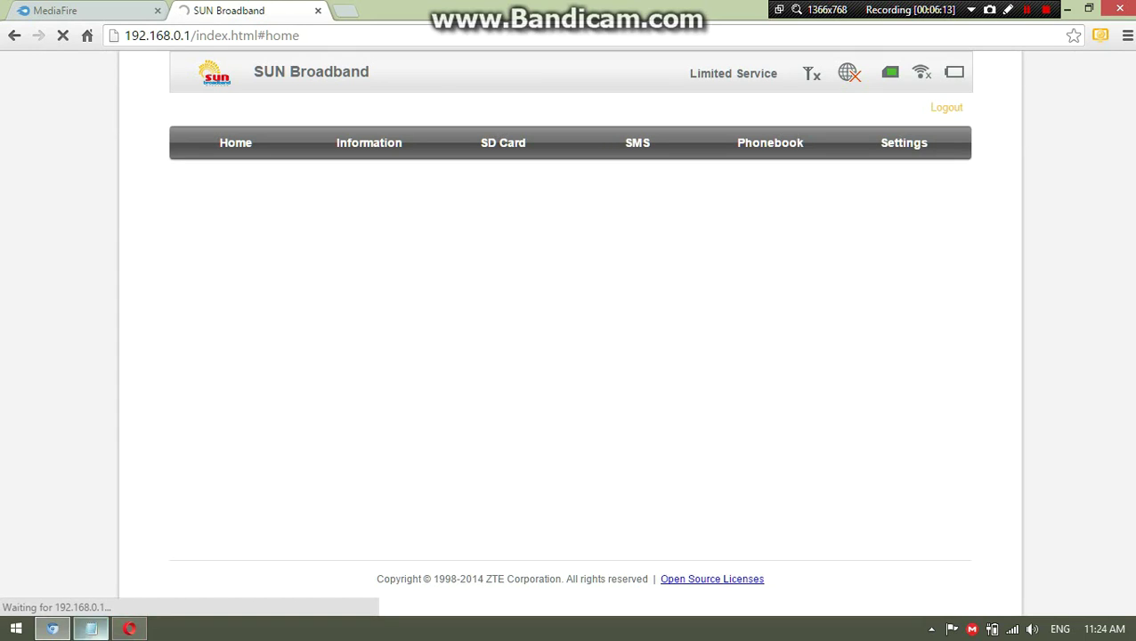
Switch to Notepad and write the message "now im just done refreshed"
click(91, 628)
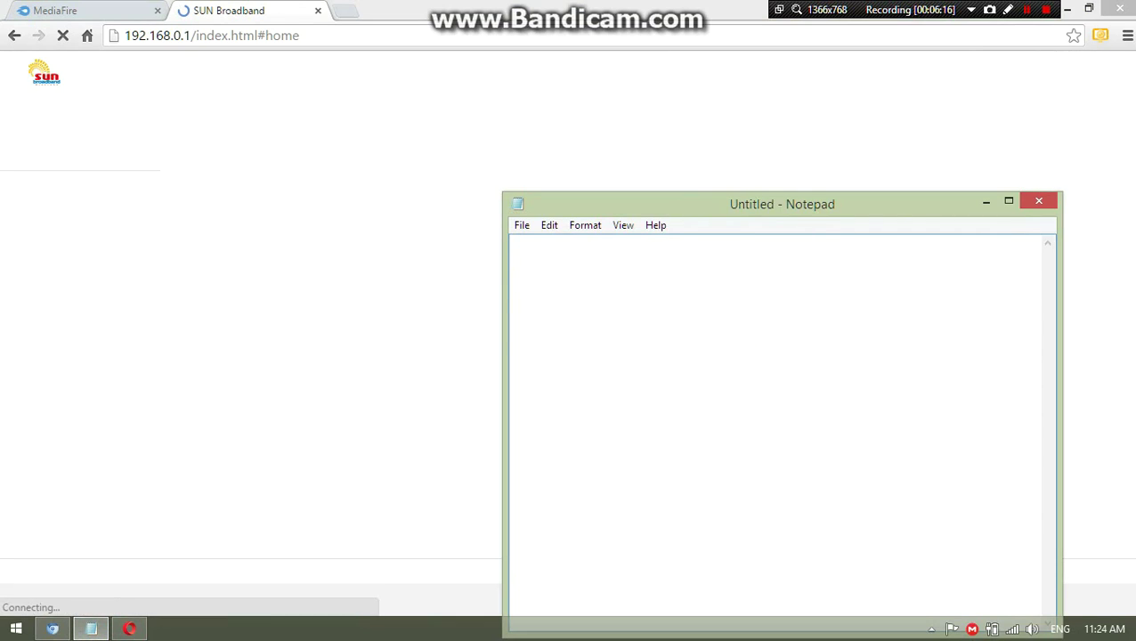
text(now i res)
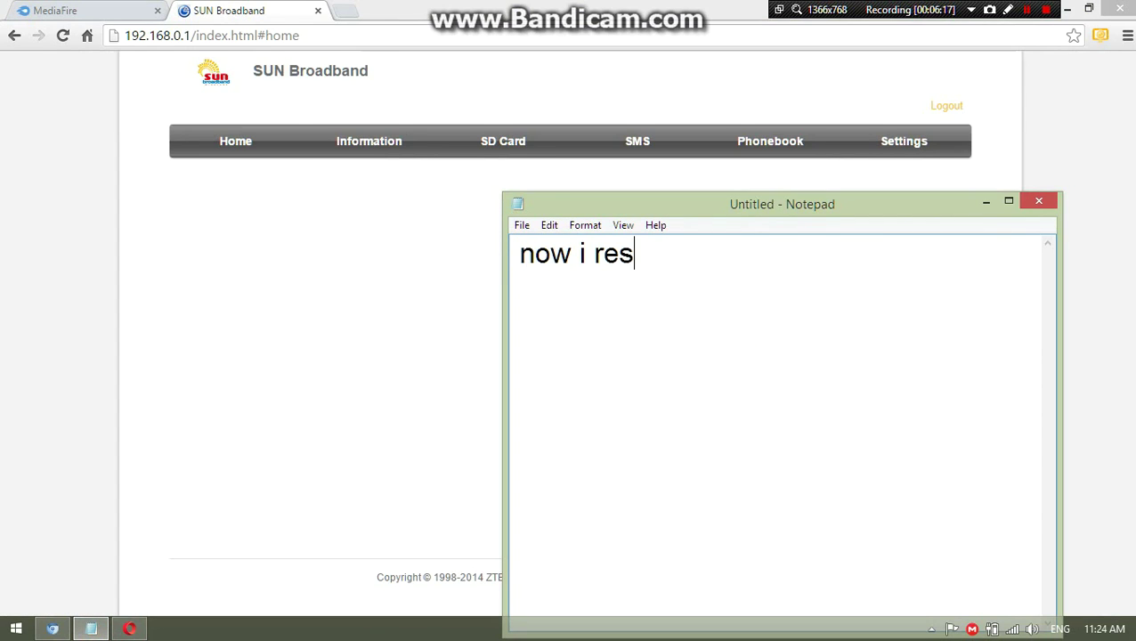
key(BackSpace)
text(f)
key(BackSpace)
key(BackSpace)
key(BackSpace)
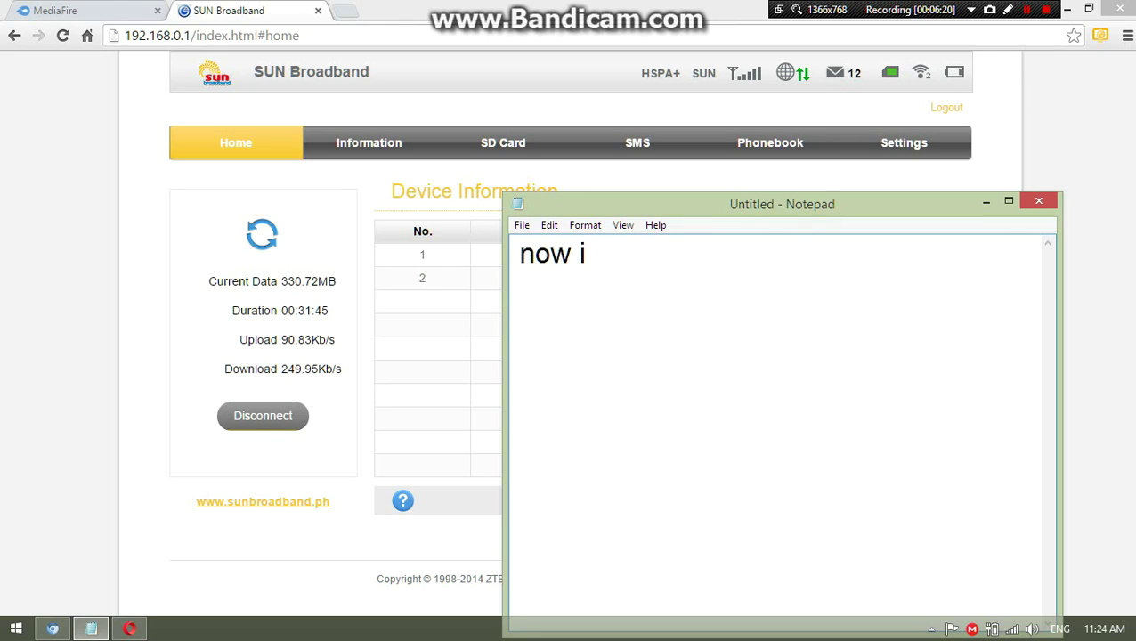
text(m just )
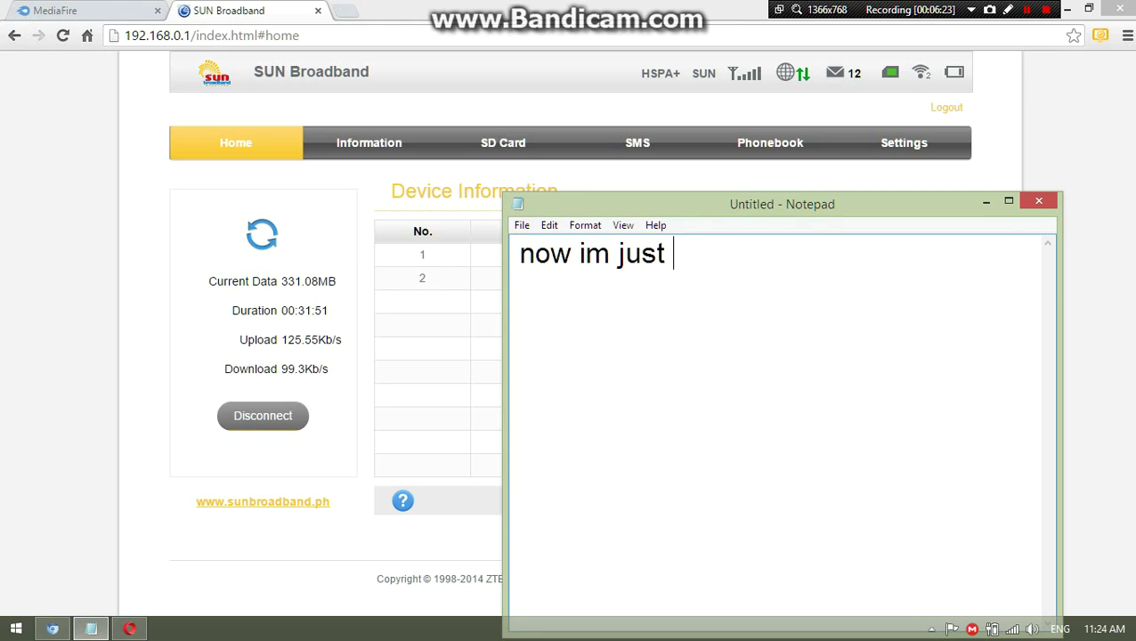
text(done ref)
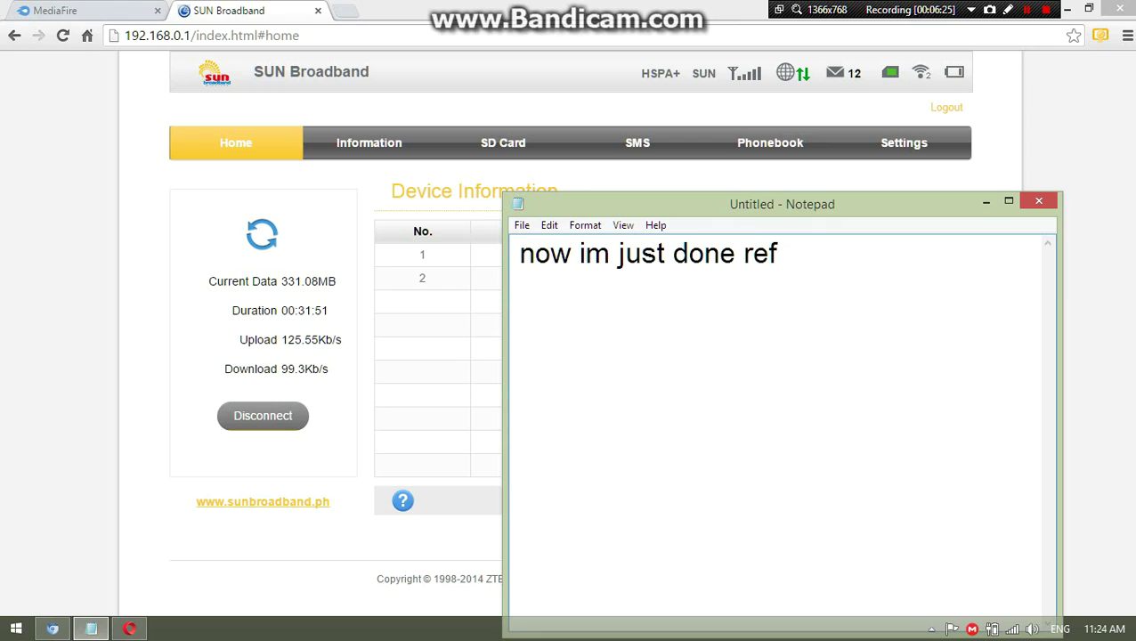
text(reshed i)
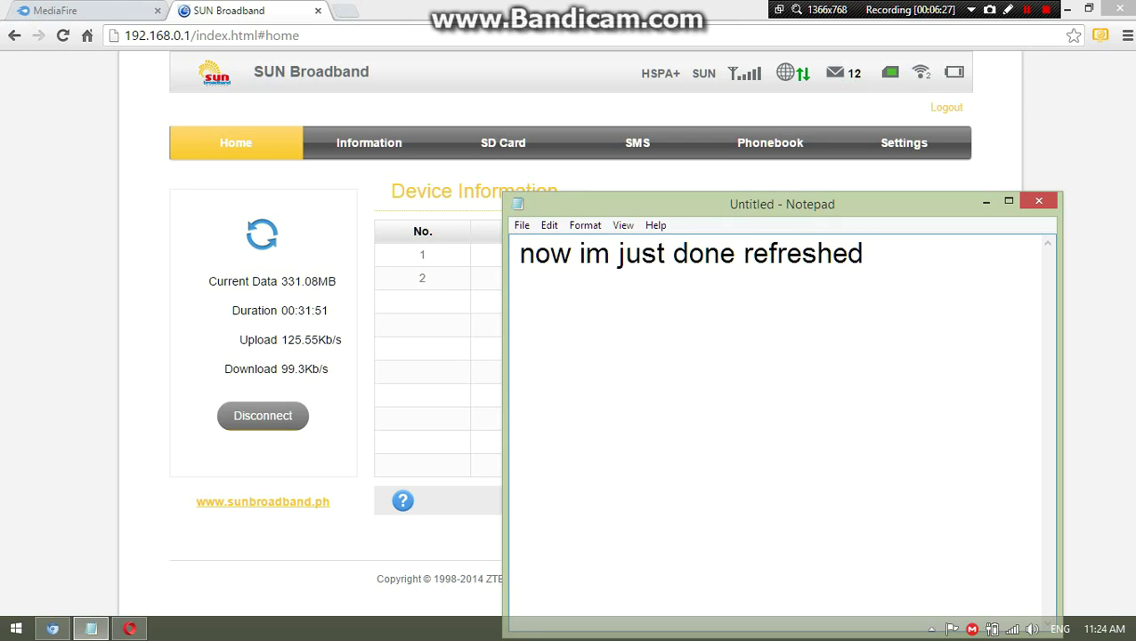
Reword the note as "now im just done refreshing" and clear it
key(BackSpace)
key(BackSpace)
key(BackSpace)
key(BackSpace)
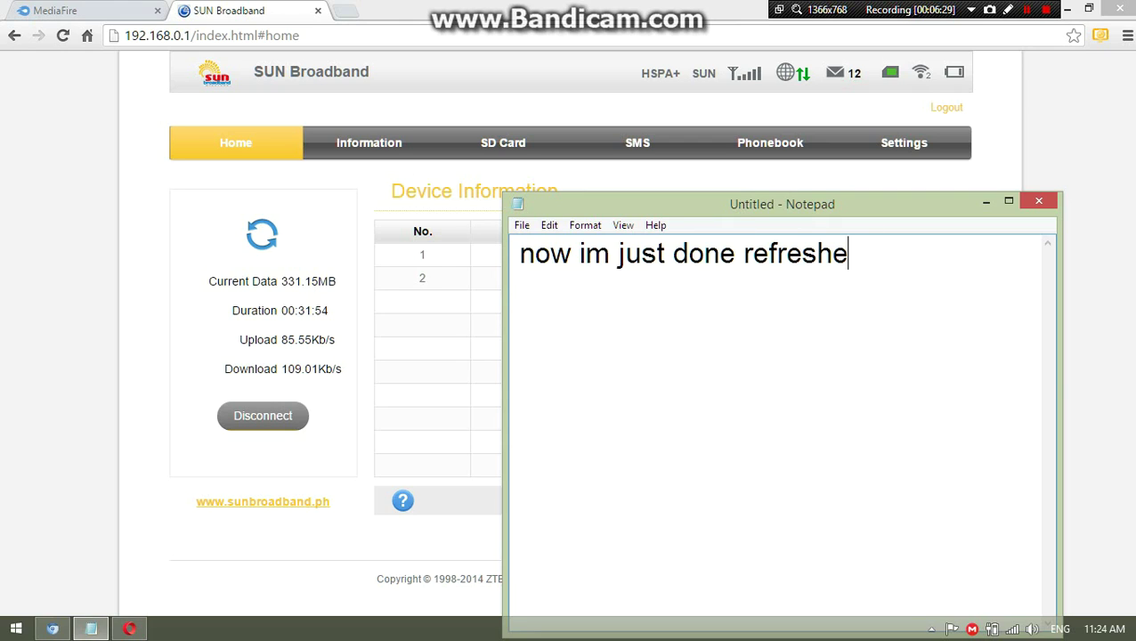
text(i)
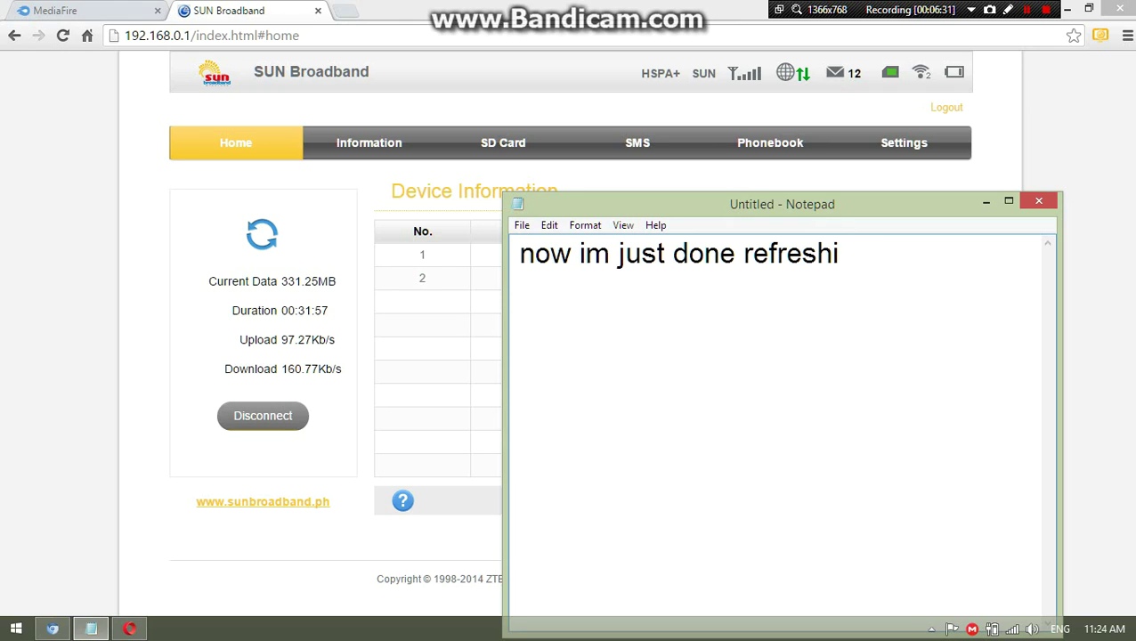
text(ng)
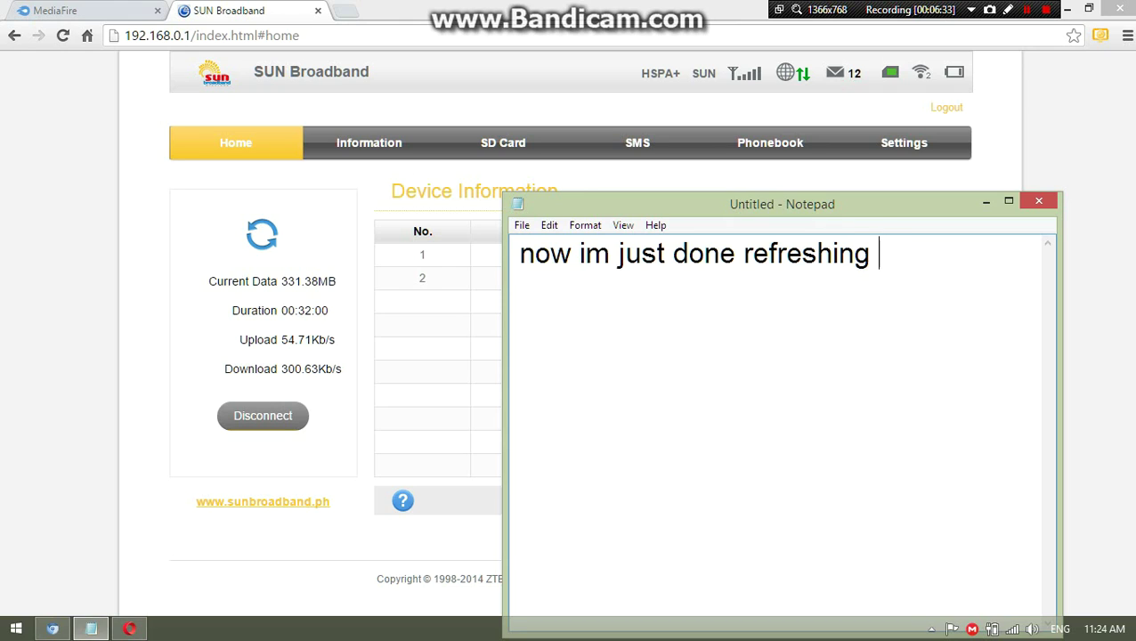
key(ctrl+a)
key(BackSpace)
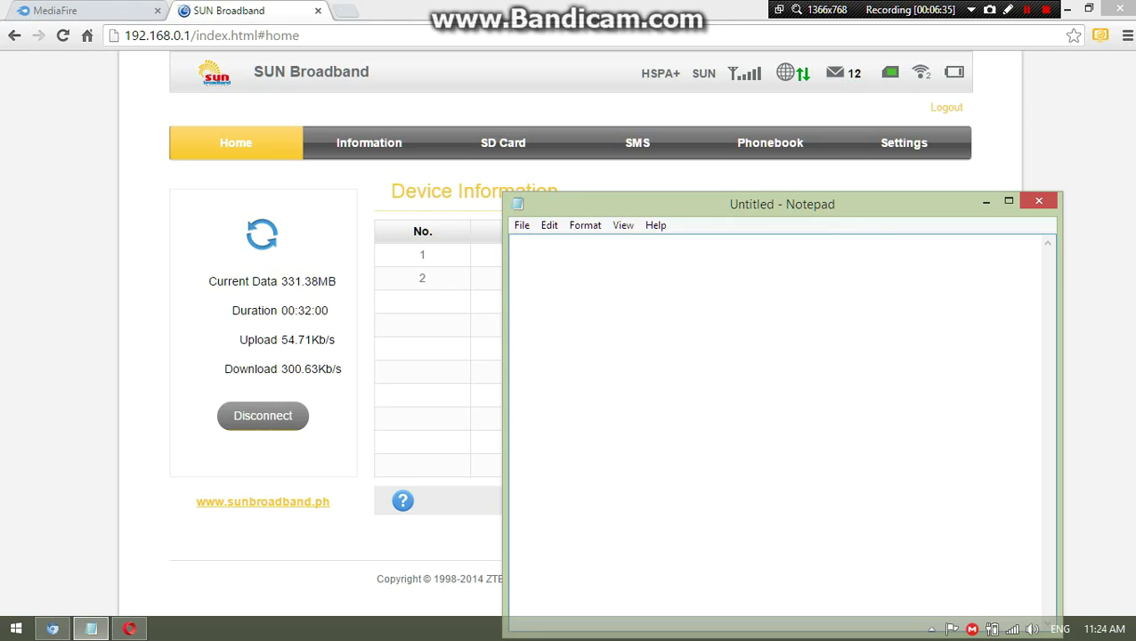
text(now)
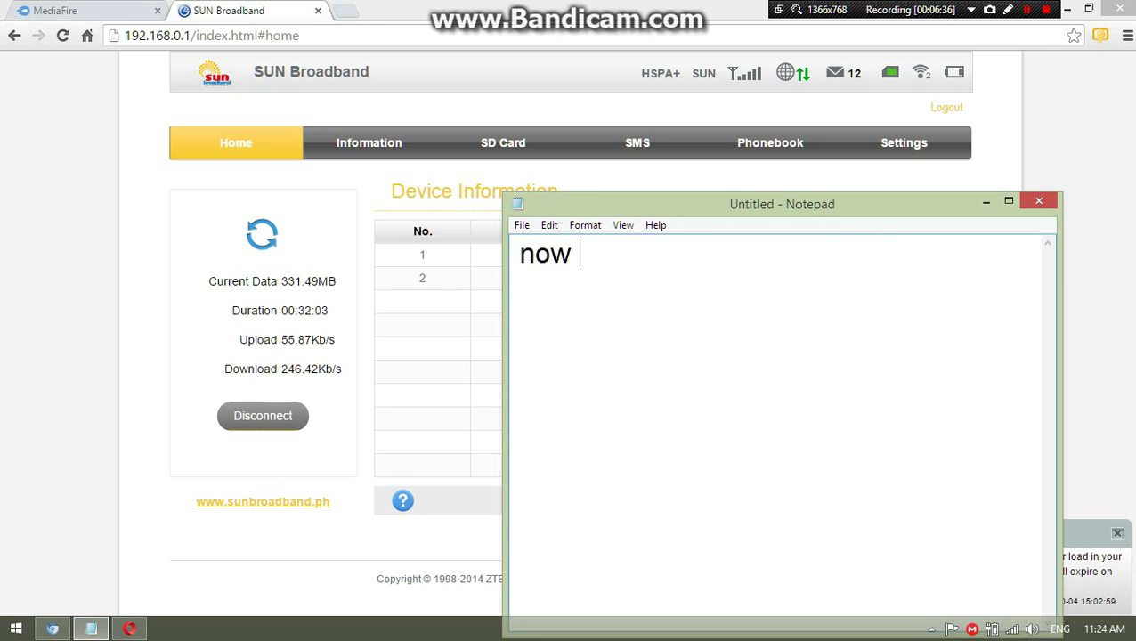
key(BackSpace)
key(BackSpace)
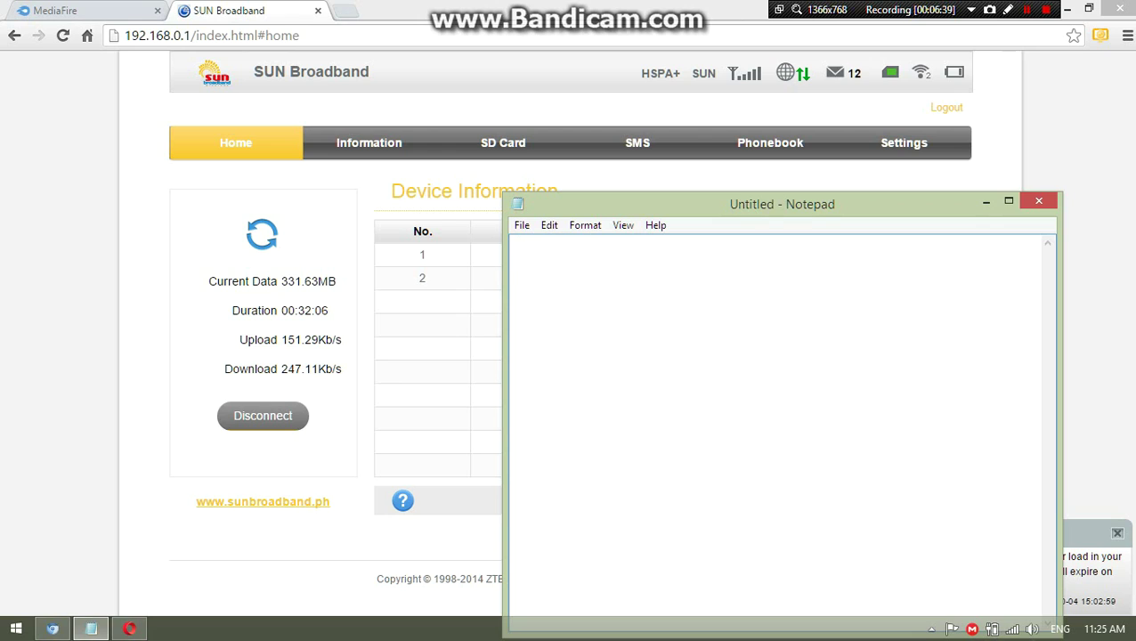
text(O)
key(BackSpace)
key(BackSpace)
key(BackSpace)
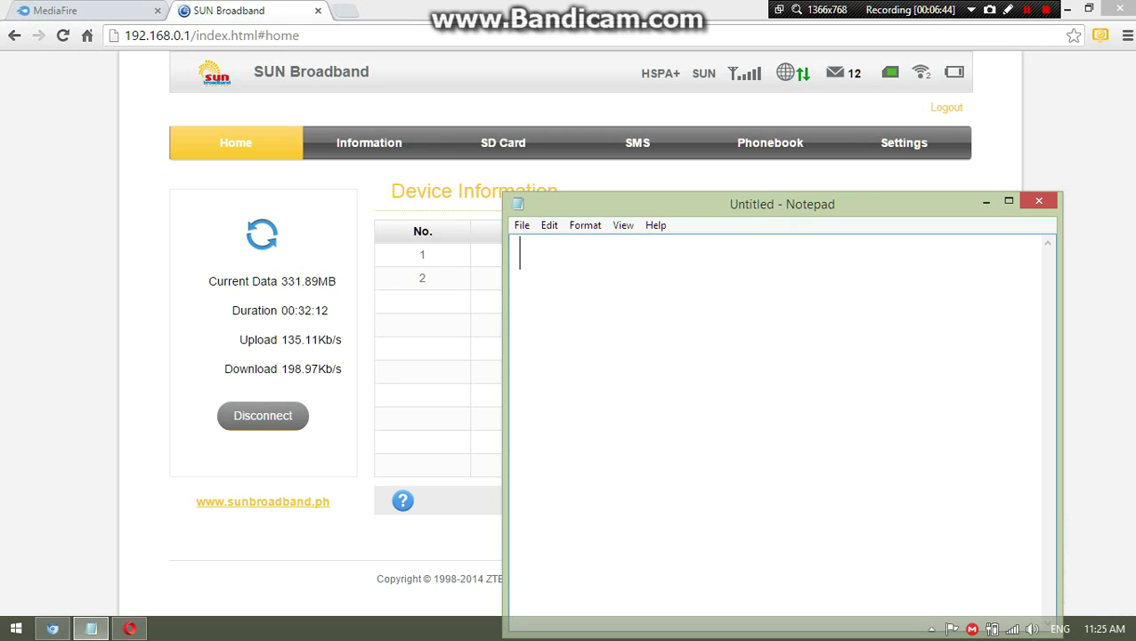
Reposition the restored Notepad window right beside the router page's connection statistics, uncovering the Device Information heading
double_click(603, 204)
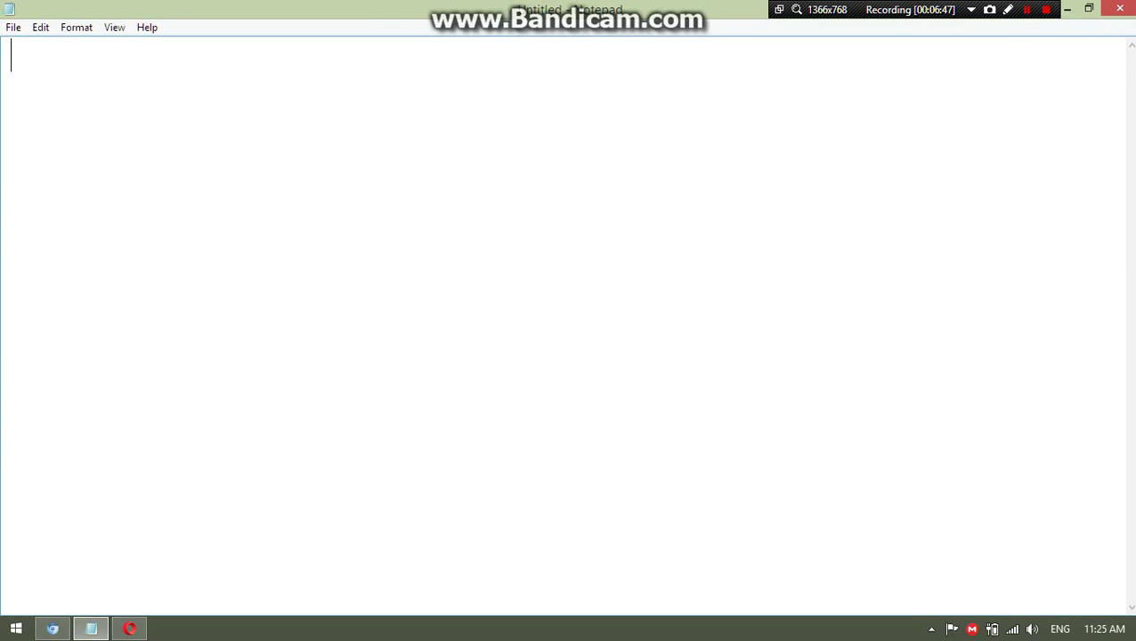
double_click(552, 9)
double_click(594, 204)
double_click(570, 9)
drag(623, 204, 489, 242)
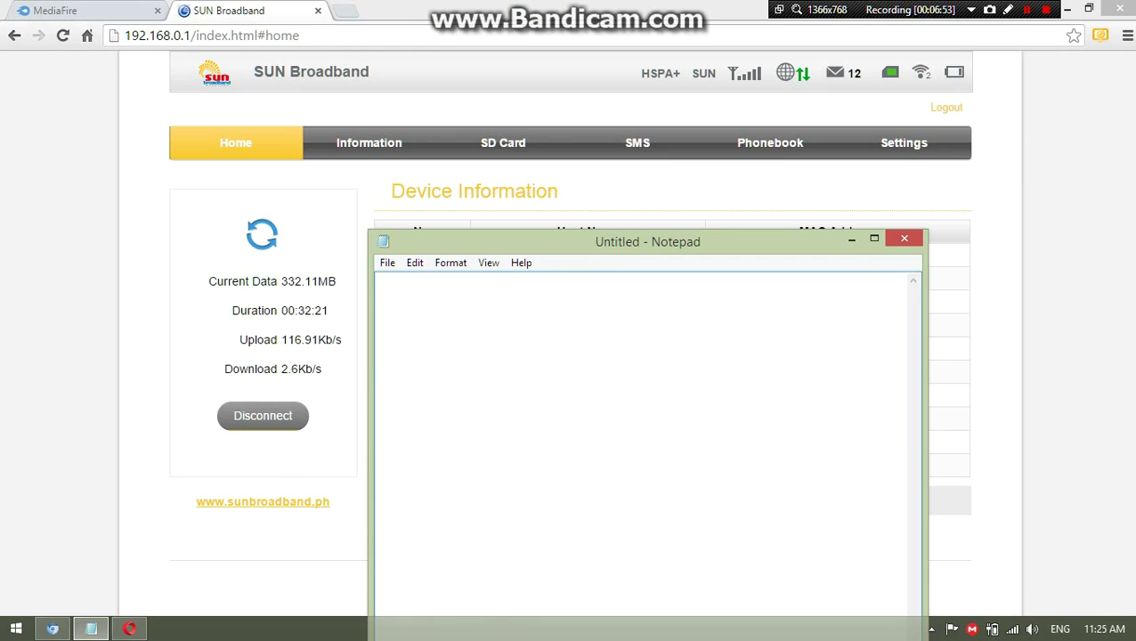
Start the note with a "<" arrowhead pointing at the connection statistics, trying dashes and underscores as its shaft
text(<---------)
key(BackSpace)
key(BackSpace)
key(BackSpace)
key(BackSpace)
key(BackSpace)
key(BackSpace)
key(BackSpace)
key(BackSpace)
key(BackSpace)
key(BackSpace)
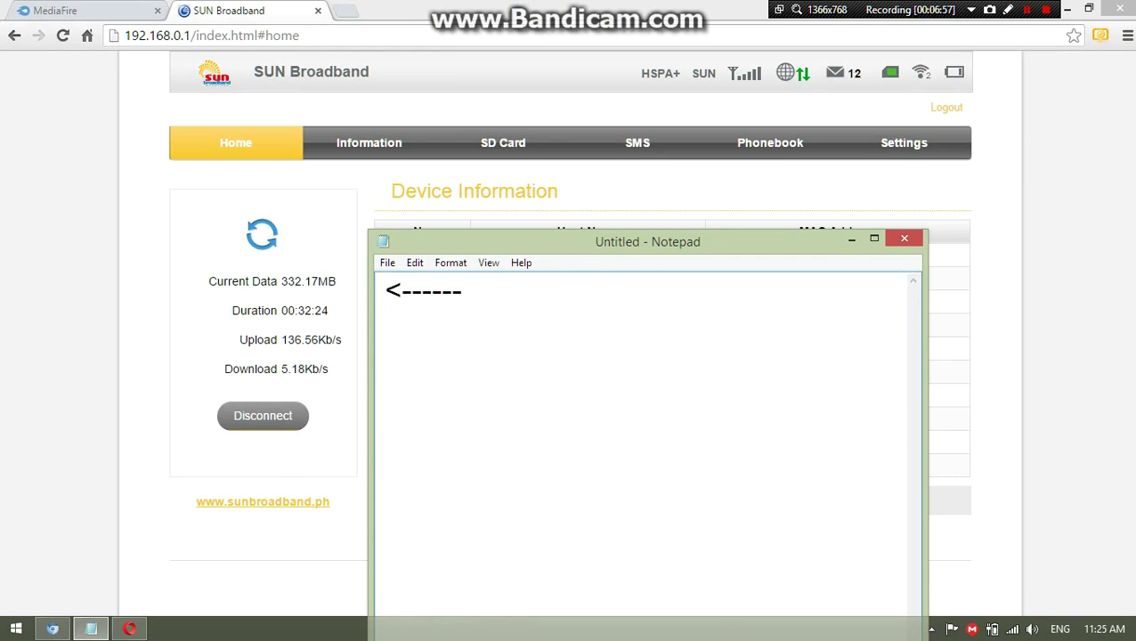
text(_)
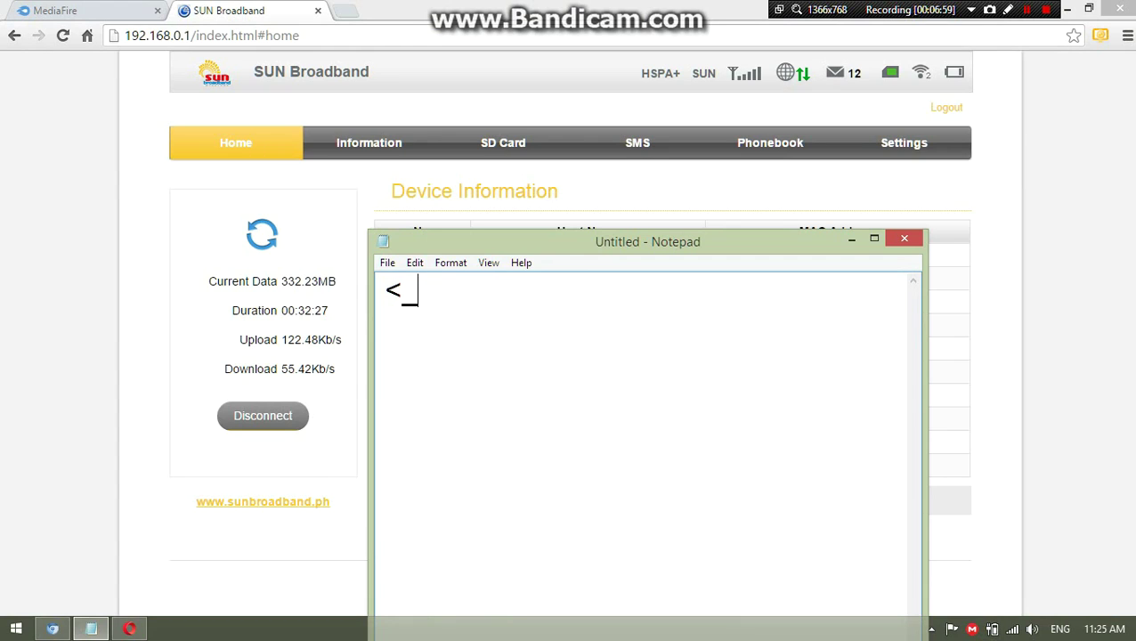
text(________)
key(BackSpace)
key(BackSpace)
key(BackSpace)
key(BackSpace)
key(BackSpace)
key(BackSpace)
key(BackSpace)
Complete the note as "<---------- it seems Slow Connection" and clear it
text(--------- it seems)
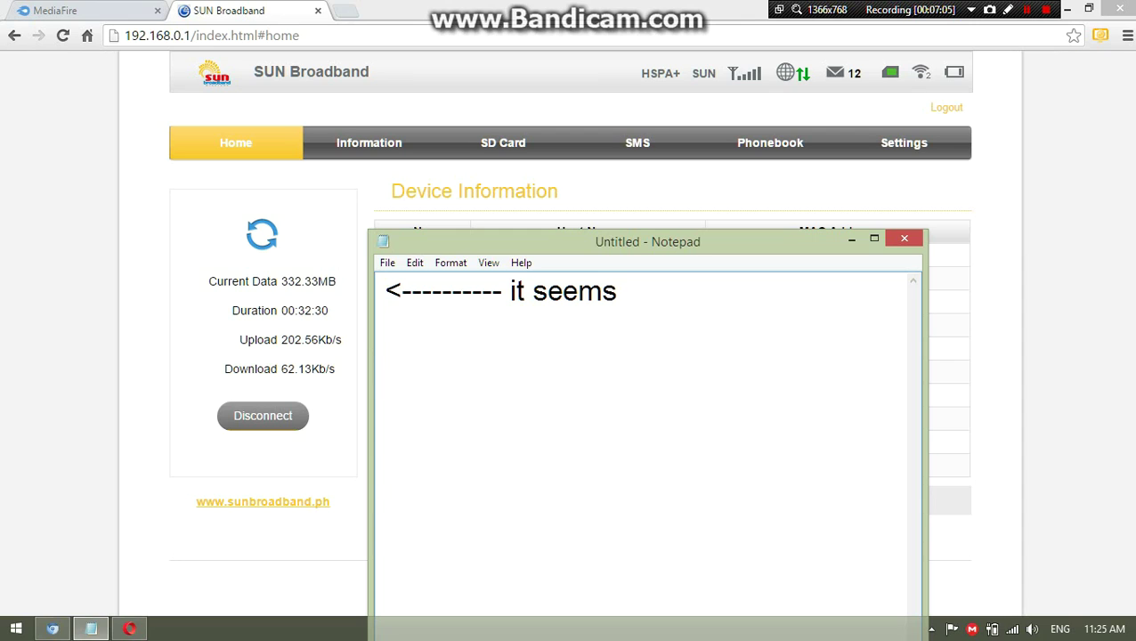
text( Slow Connectio)
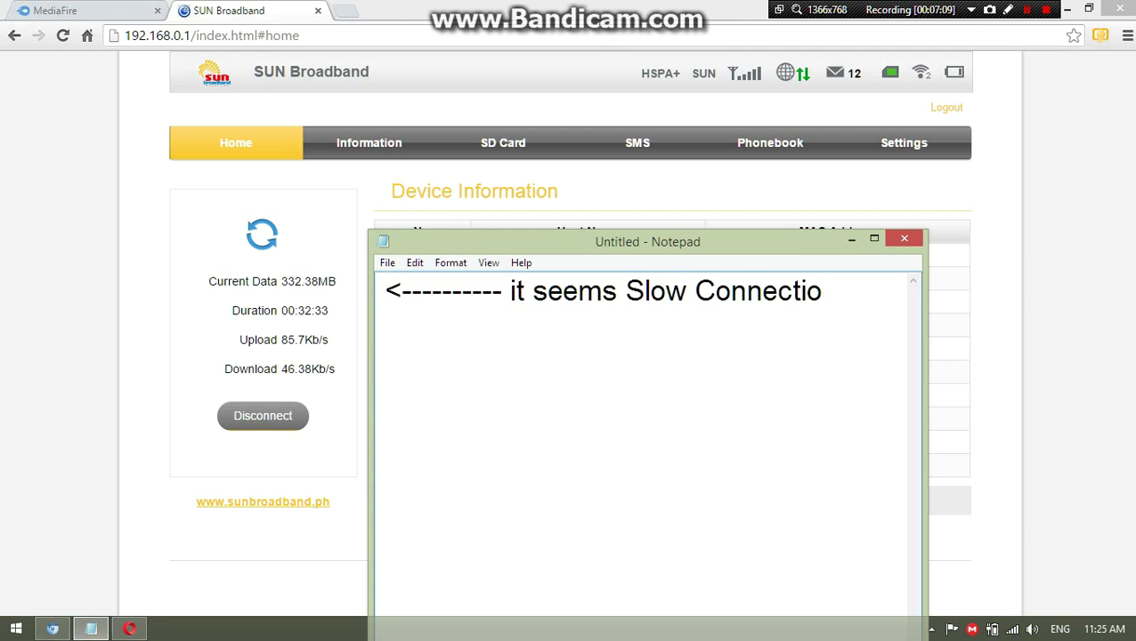
text(n)
key(ctrl+a)
key(BackSpace)
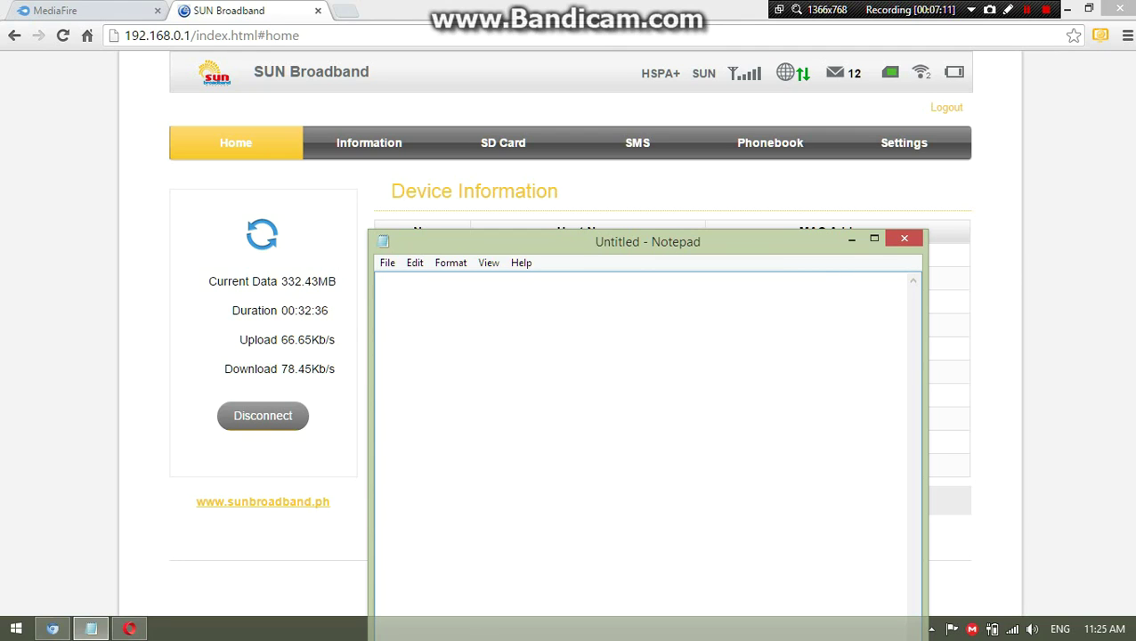
Write "if u play in mid" in the note and cut it back to "if u"
text(if u play)
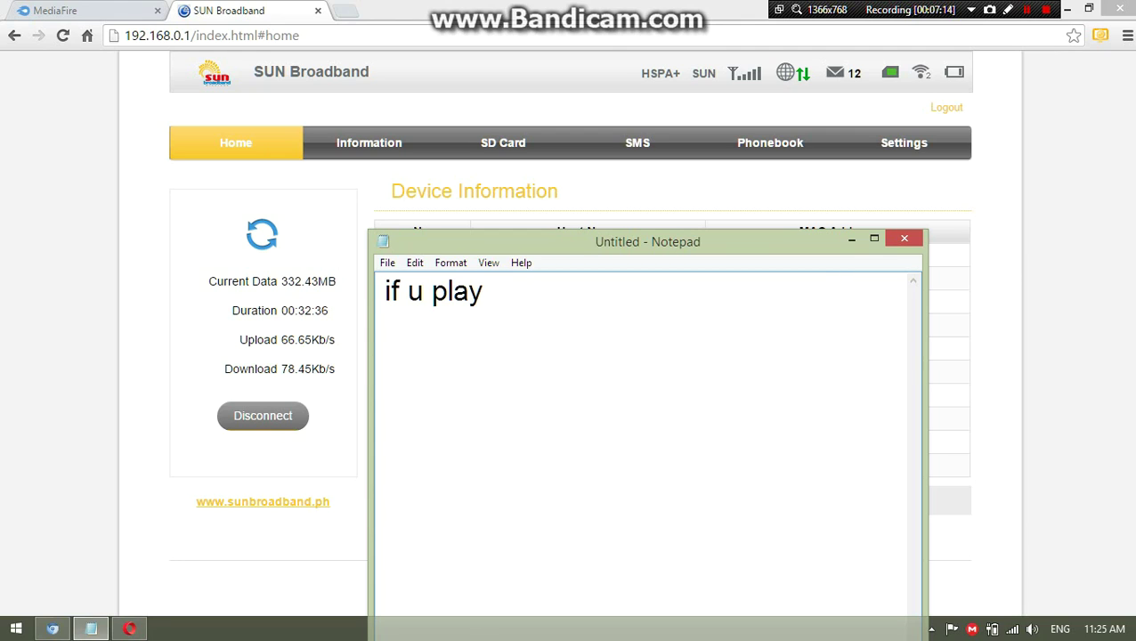
text( in mid)
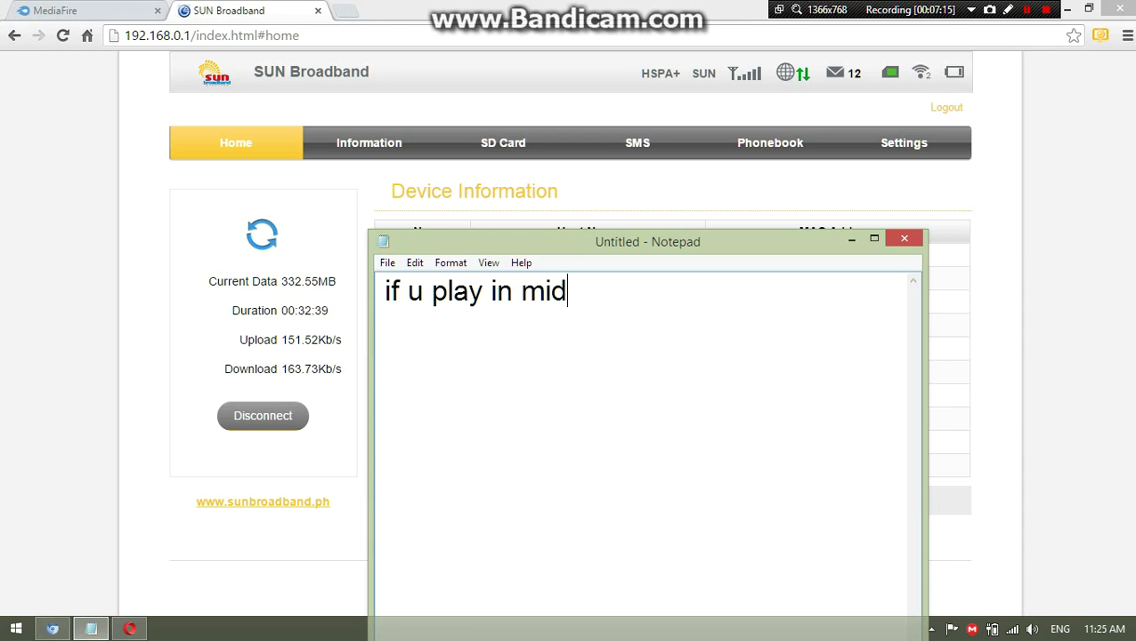
key(BackSpace)
key(BackSpace)
key(BackSpace)
key(BackSpace)
key(BackSpace)
key(BackSpace)
key(BackSpace)
key(BackSpace)
key(BackSpace)
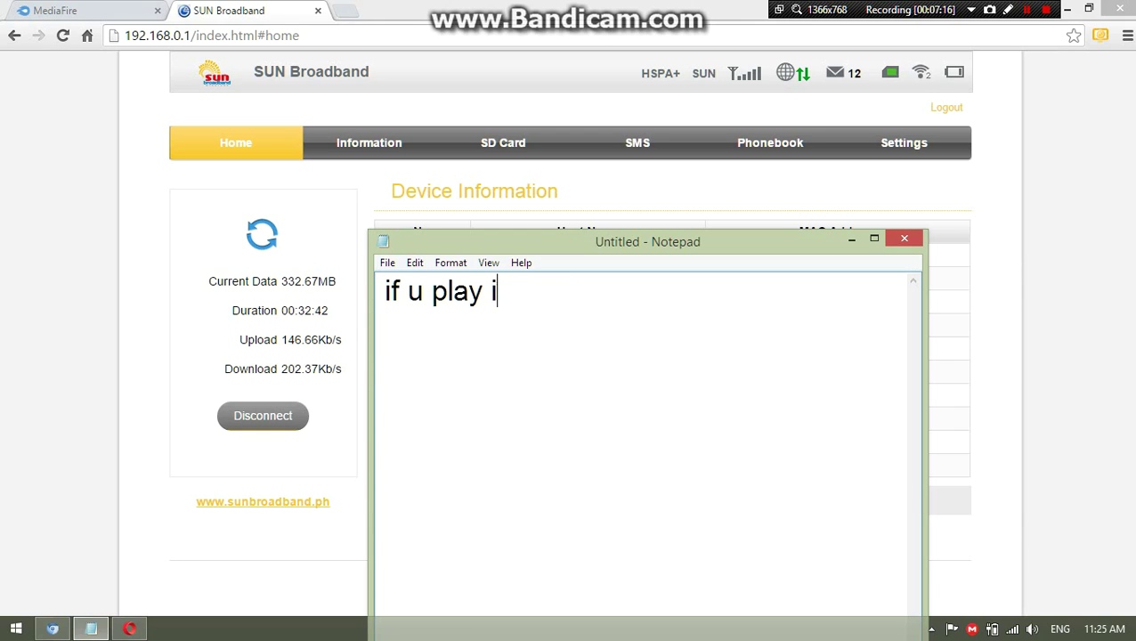
key(BackSpace)
key(BackSpace)
Complete the note as "if u online in midnight it would be 5mb/s" and clear it
text(o)
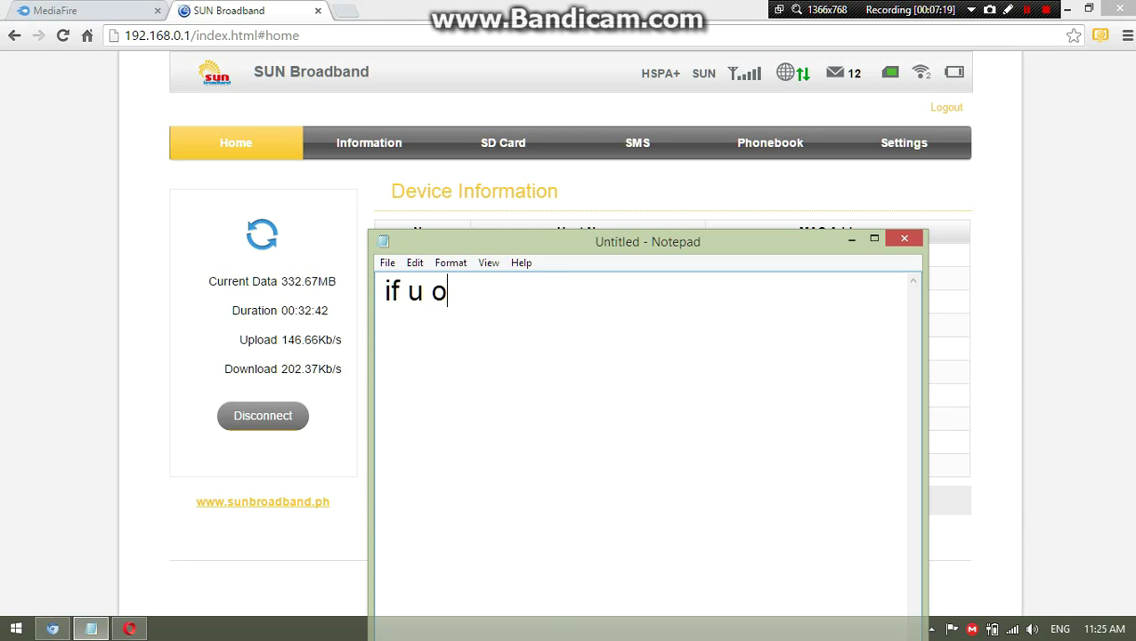
text(nline in m)
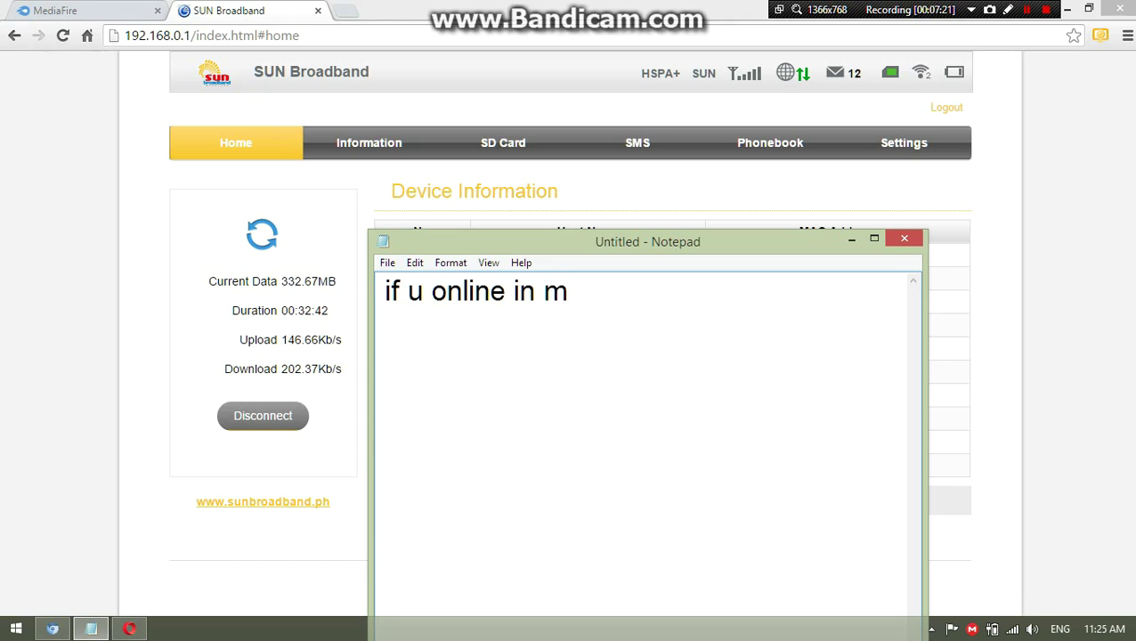
text(idnight it)
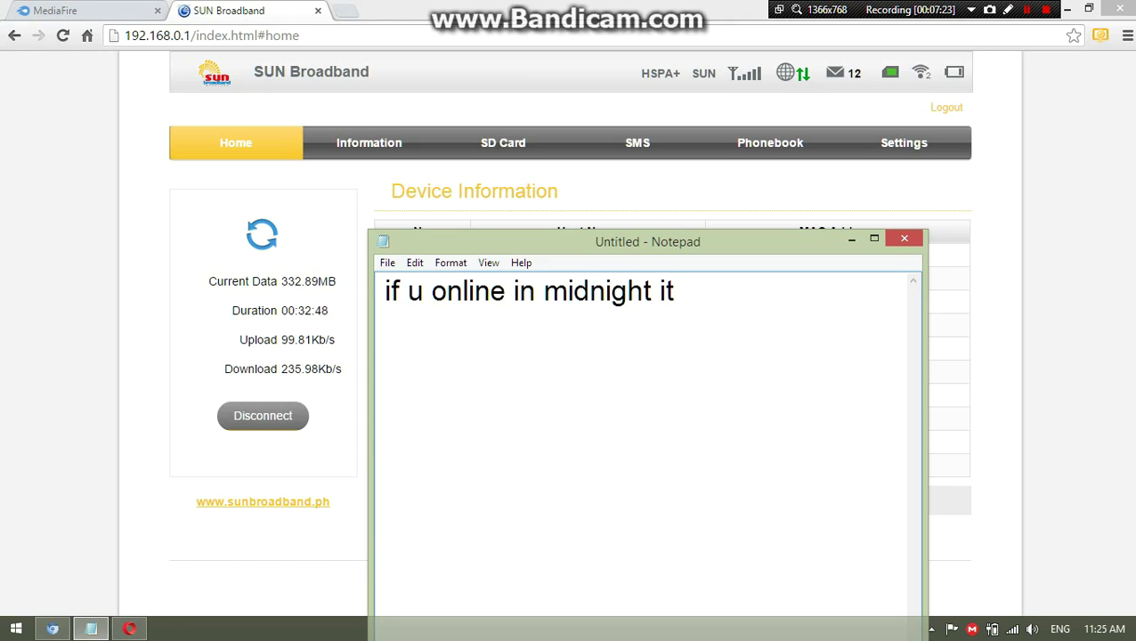
text( would be)
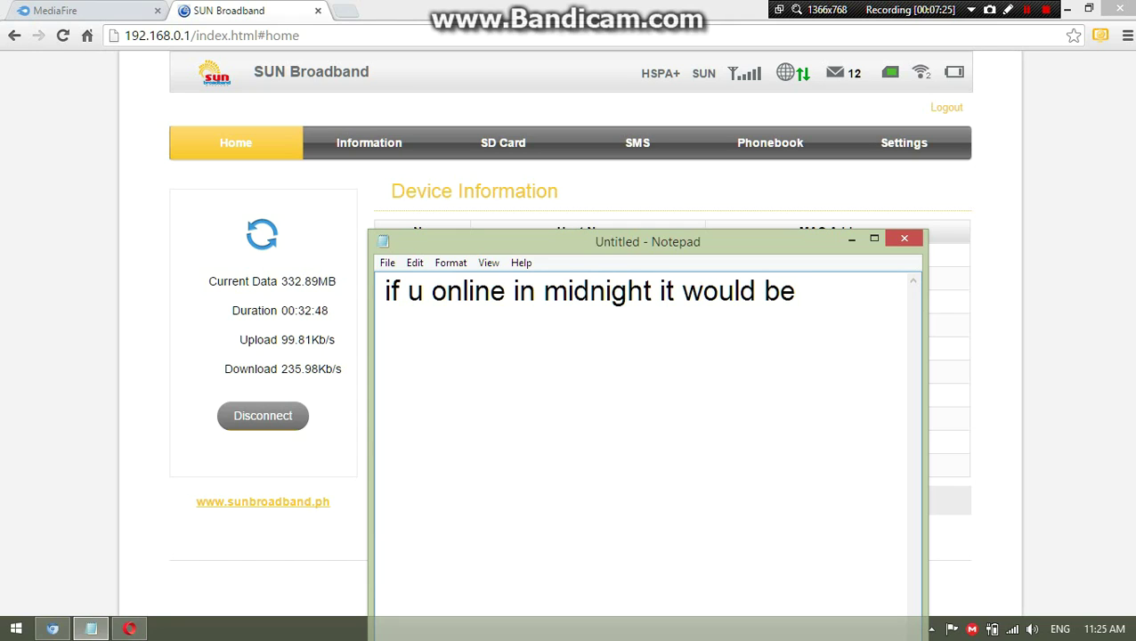
text( 1)
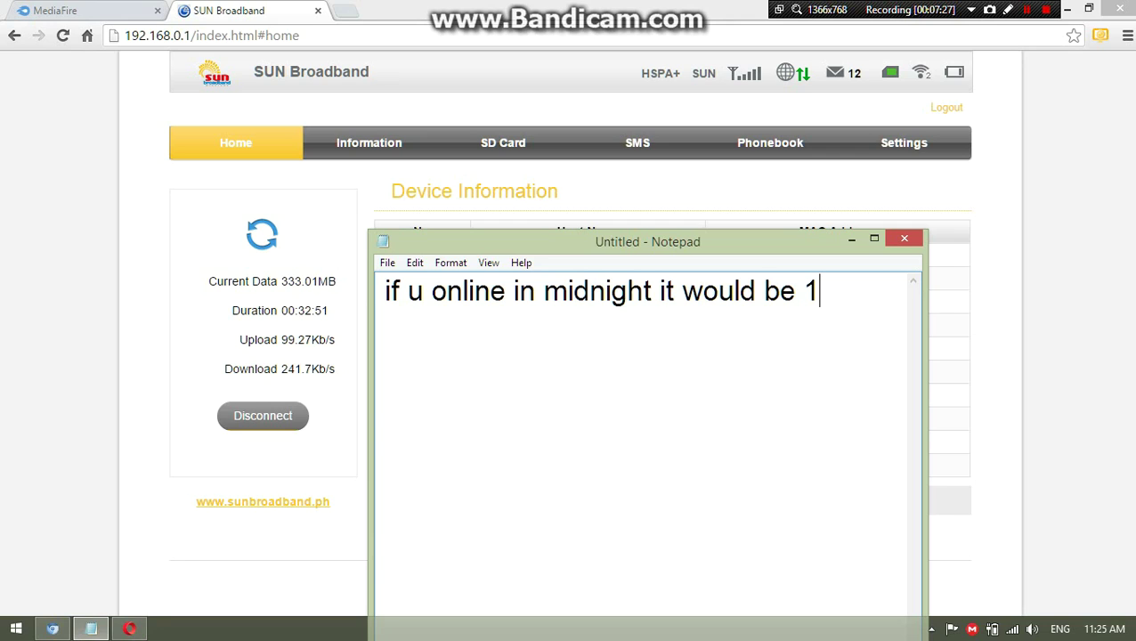
key(BackSpace)
text(5)
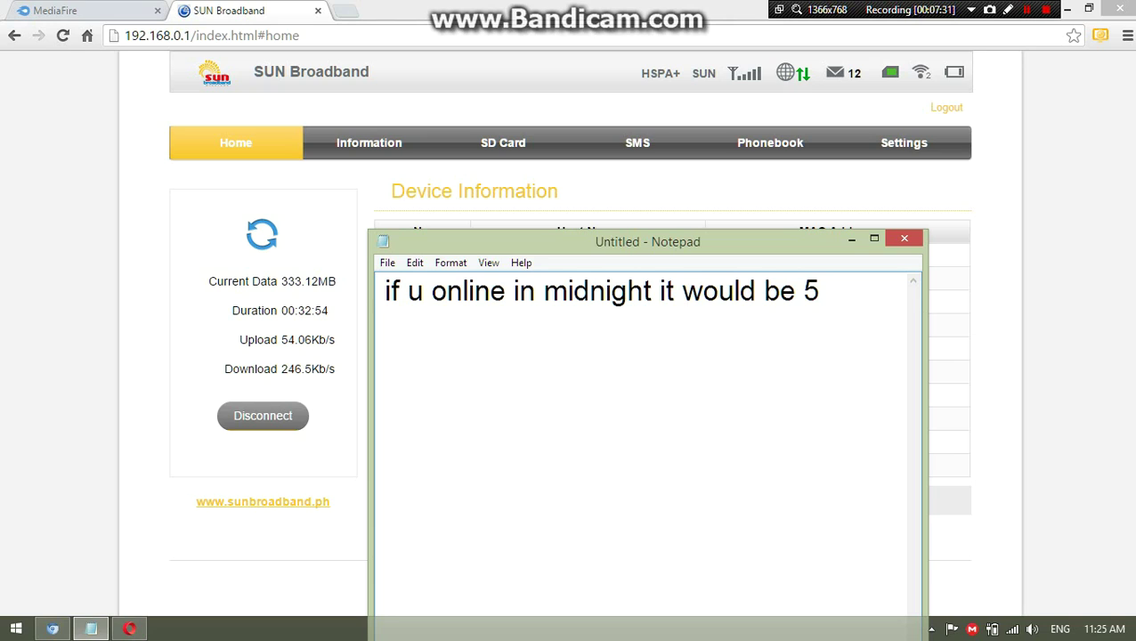
text(mb)
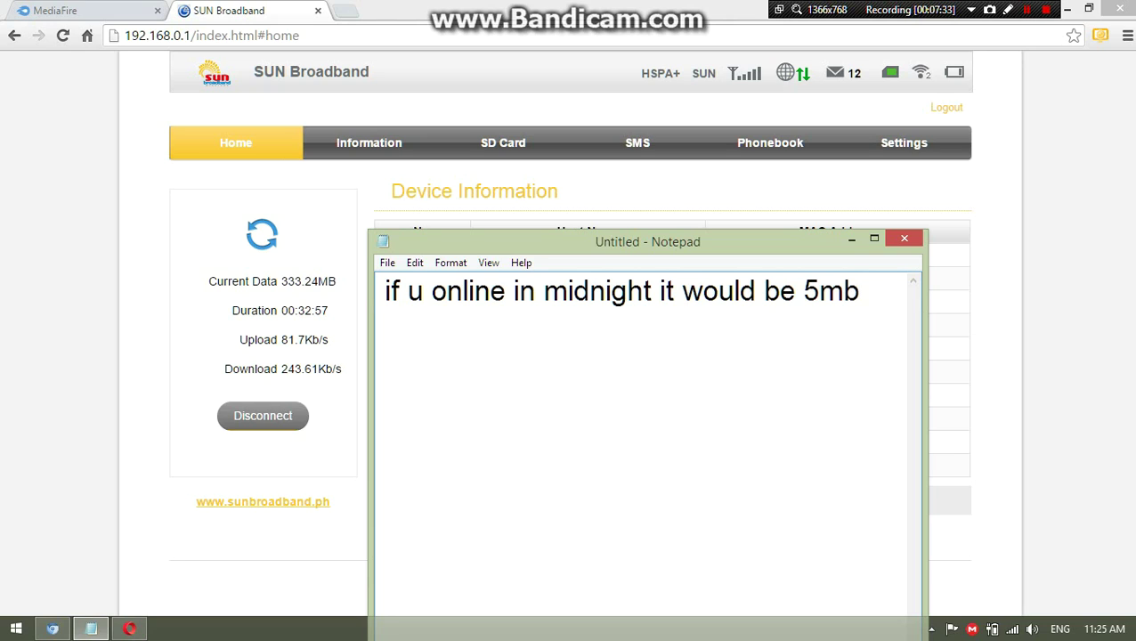
text(/s)
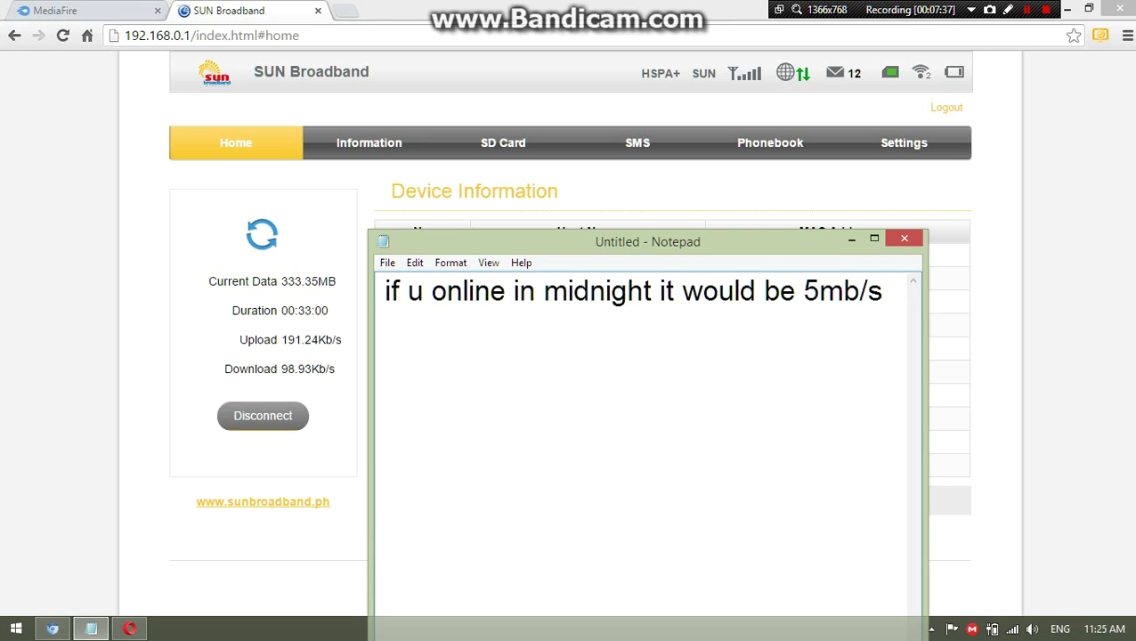
key(ctrl+a)
key(BackSpace)
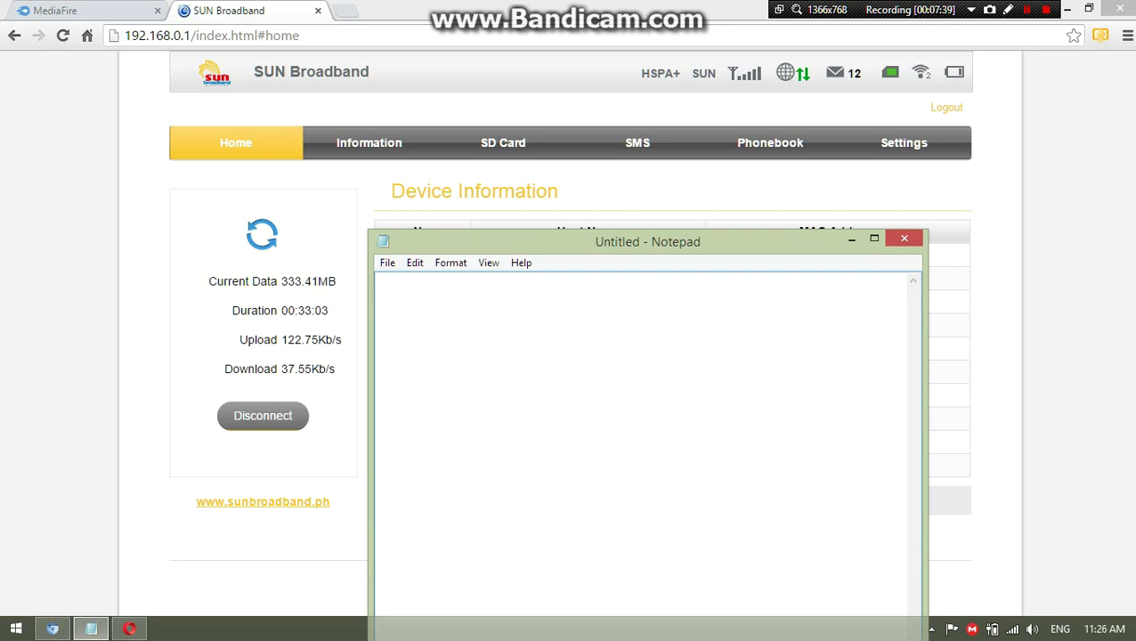
Write the message "test it and see what happens" in the note
text(test it)
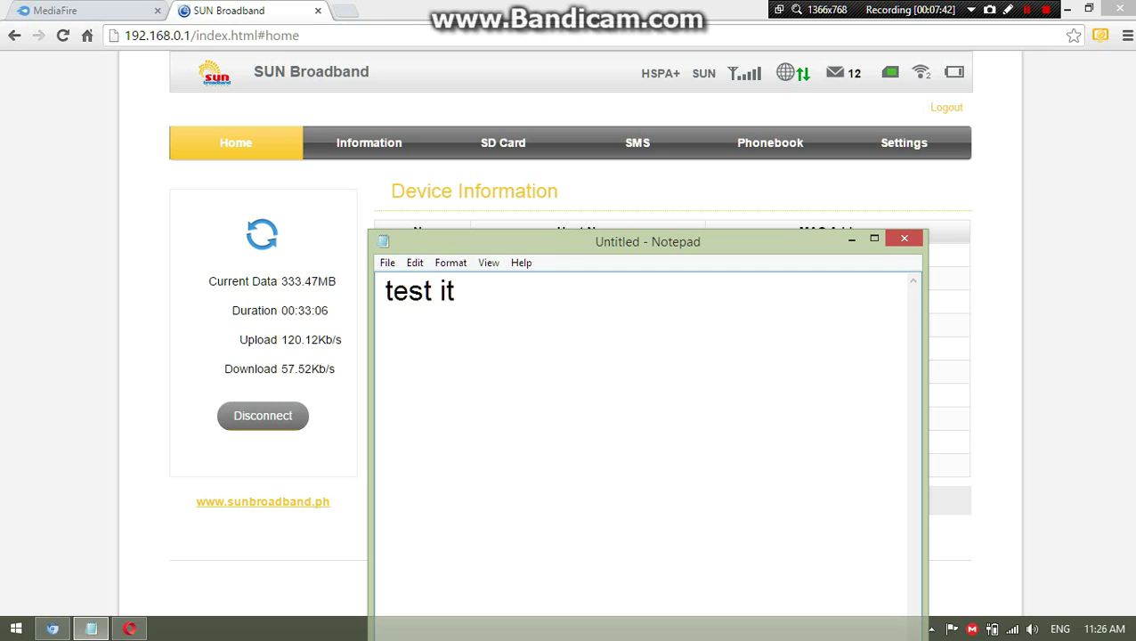
text( and see)
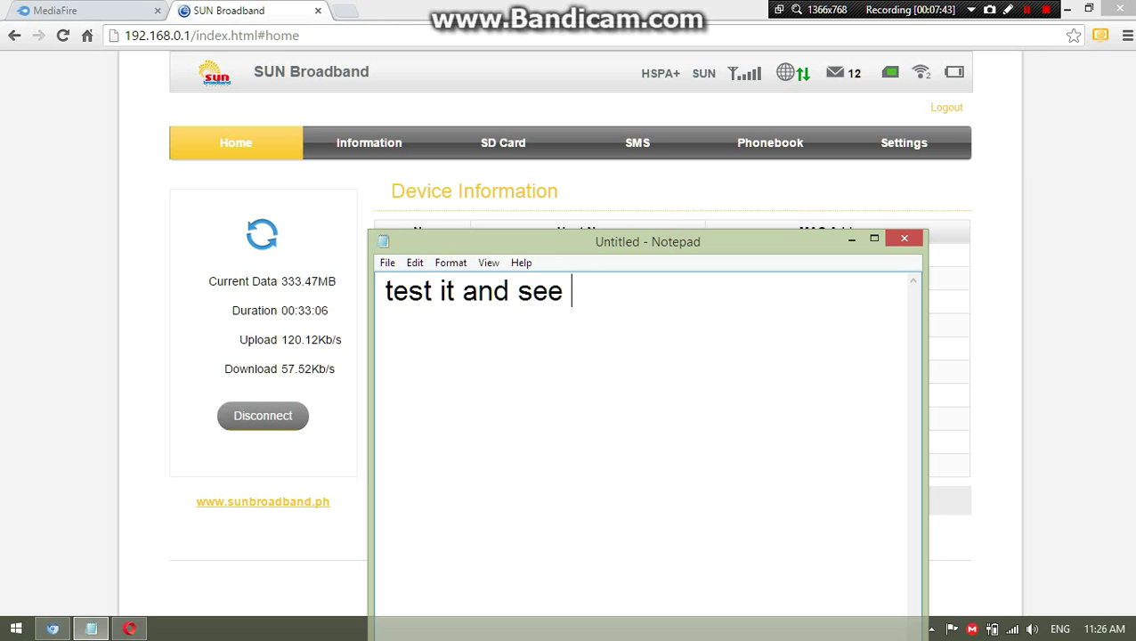
text( what happens)
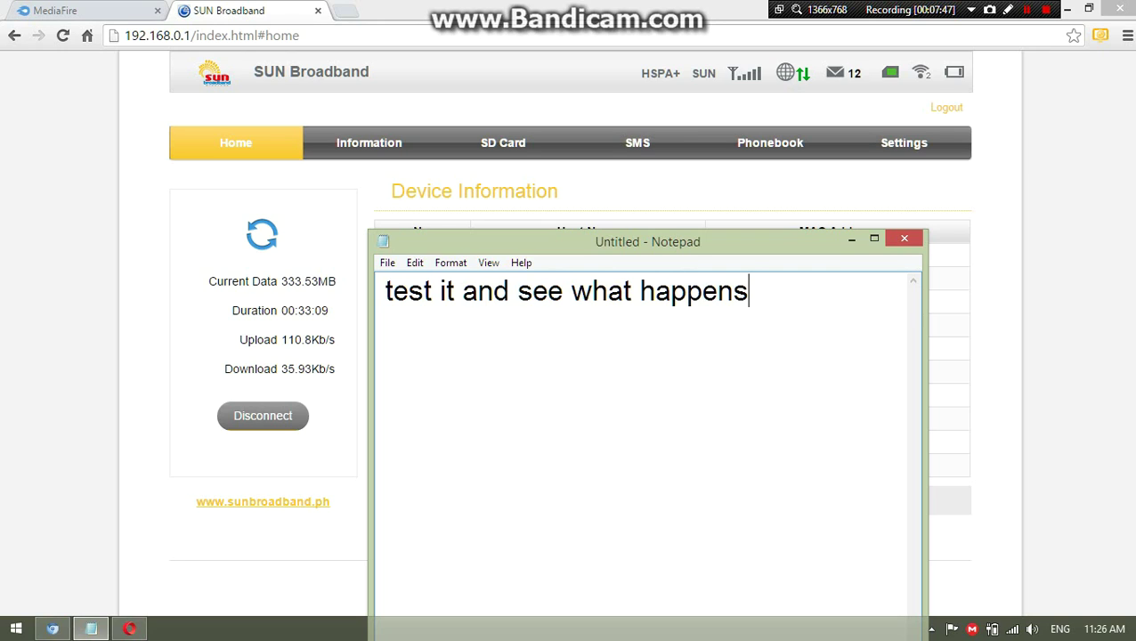
Replace the note's text with "There Thanks For"
key(ctrl+a)
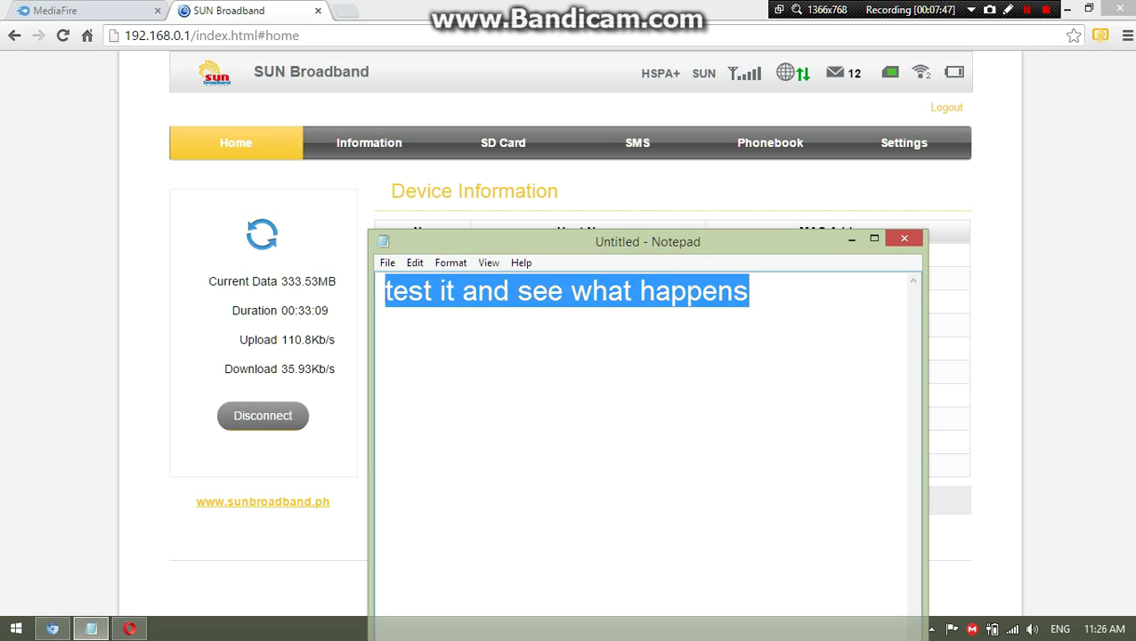
key(BackSpace)
text(The)
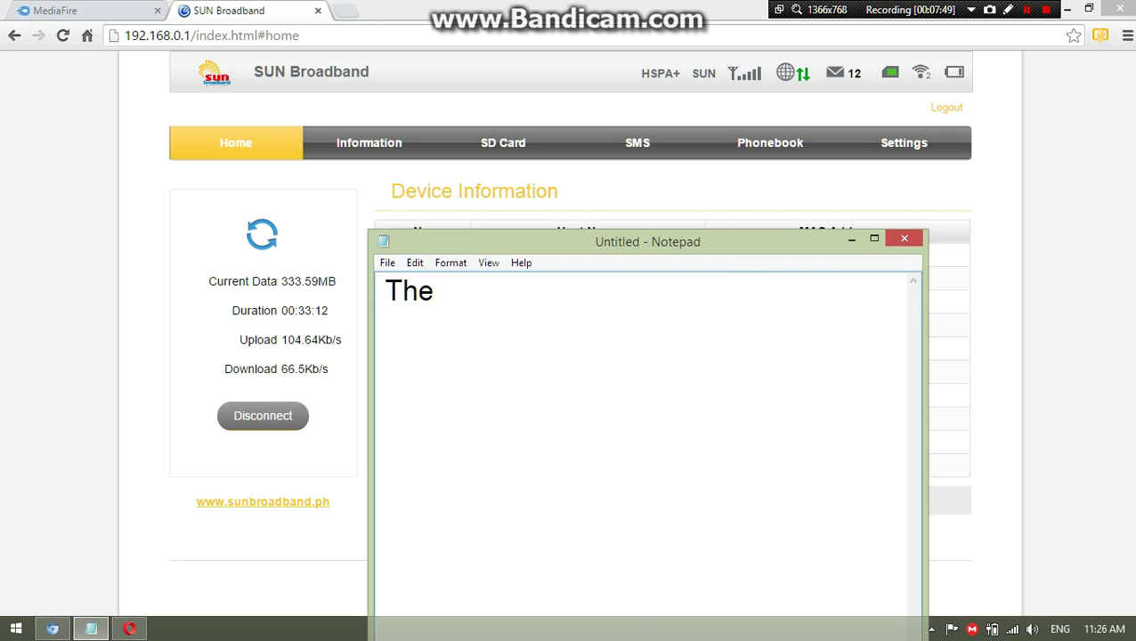
text(re Than)
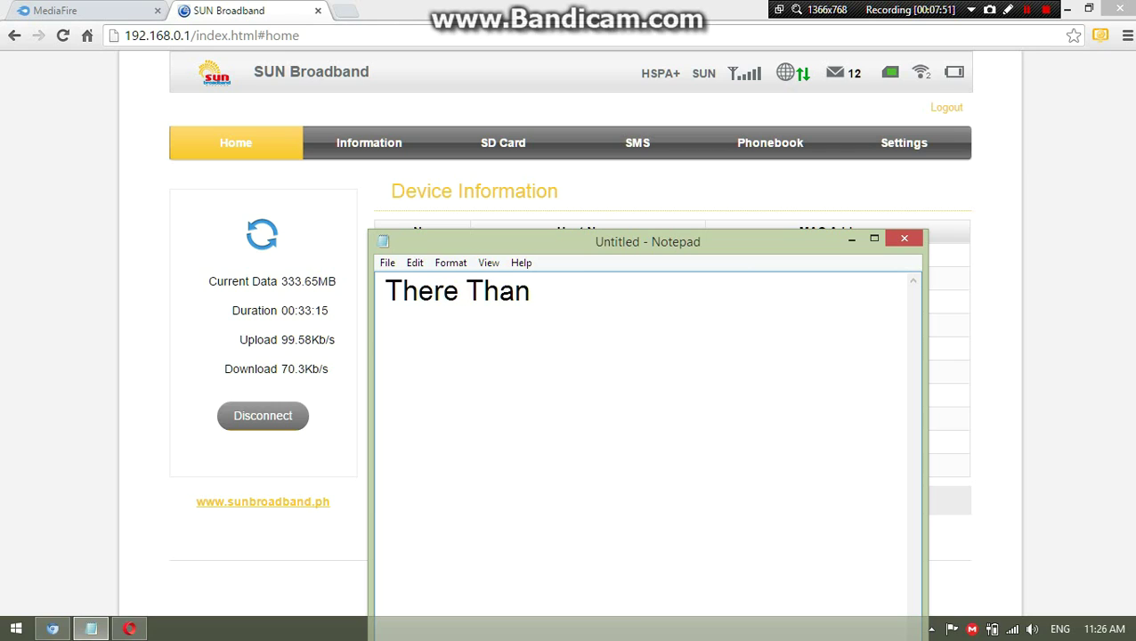
text(ks For W)
key(BackSpace)
text(For)
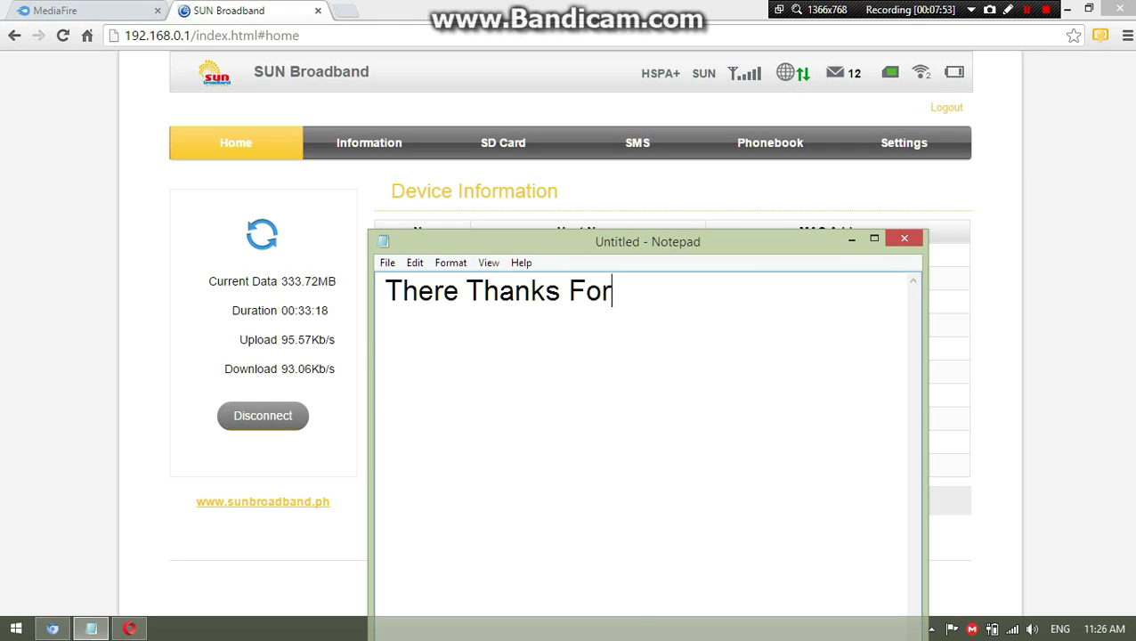
Complete the note as "There Thanks For Watching Sub for more videos!" and clear it
text( Watching S)
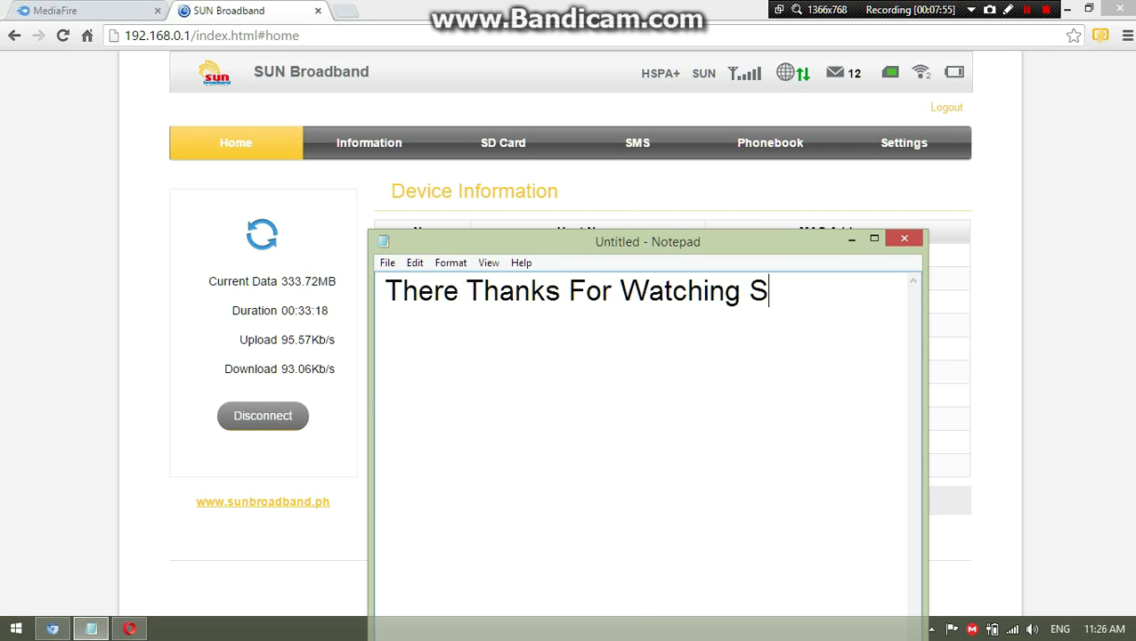
text(ub for)
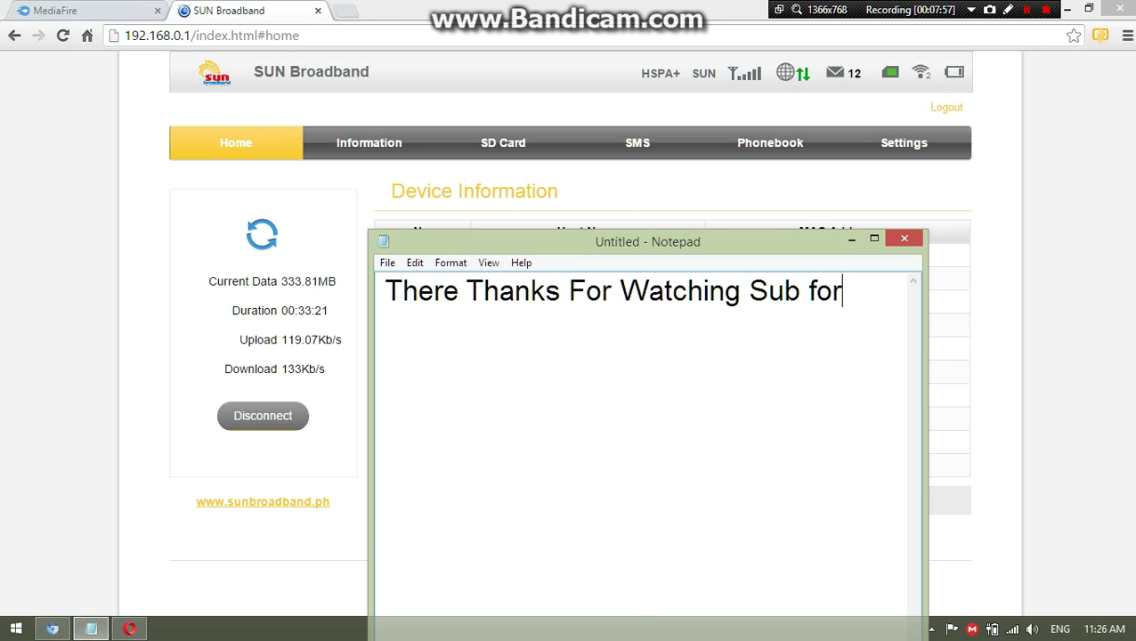
text( more vid)
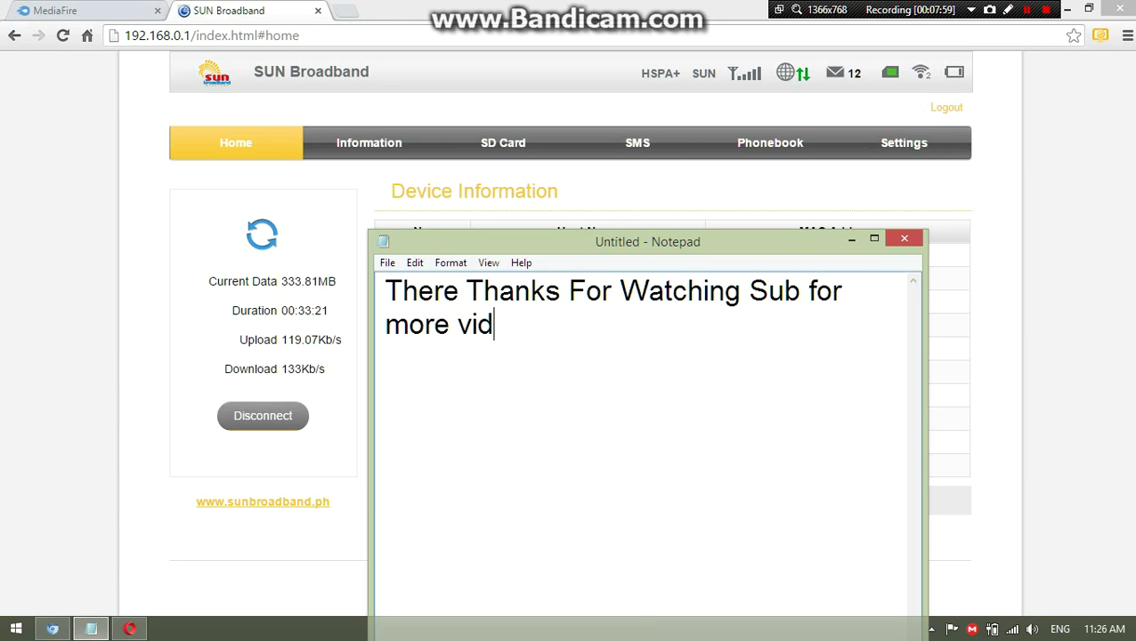
text(eos)
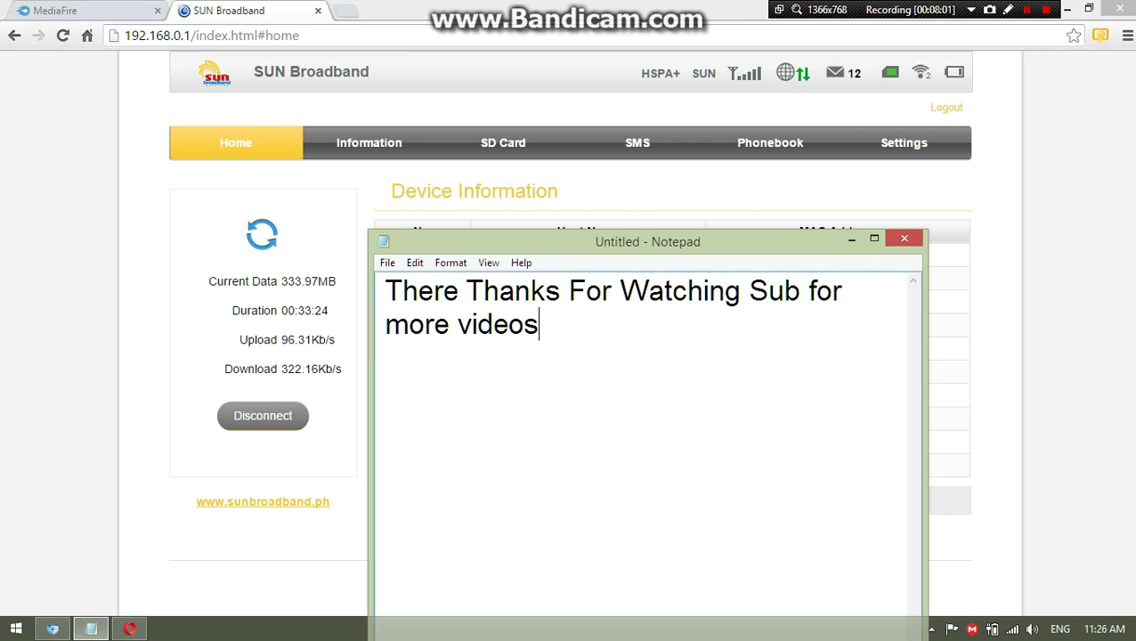
text(!)
key(ctrl+a)
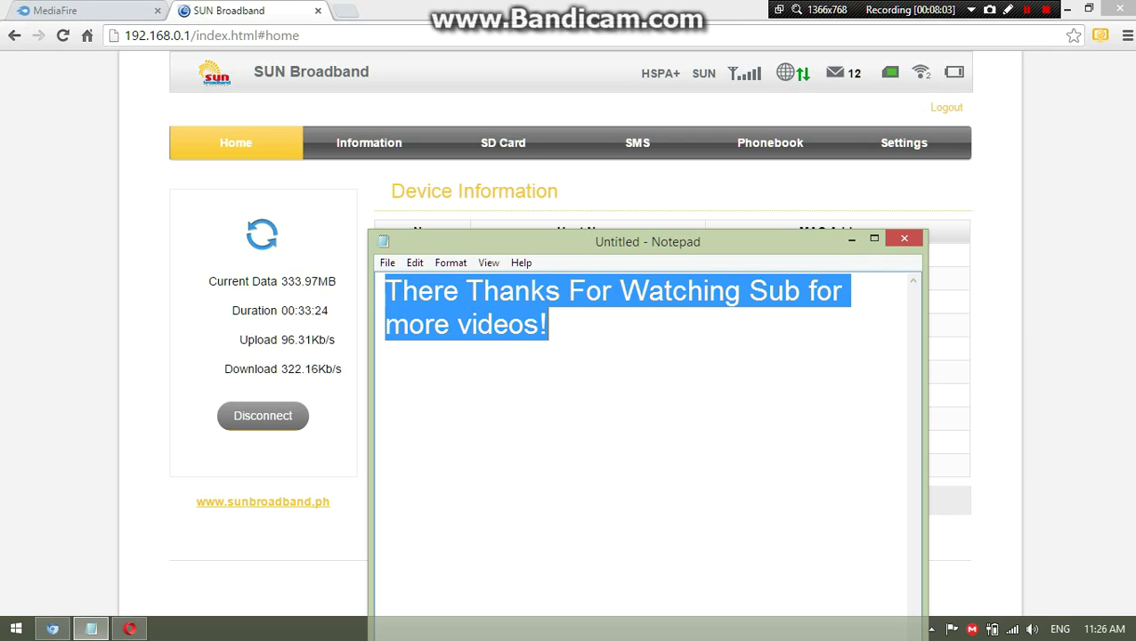
key(BackSpace)
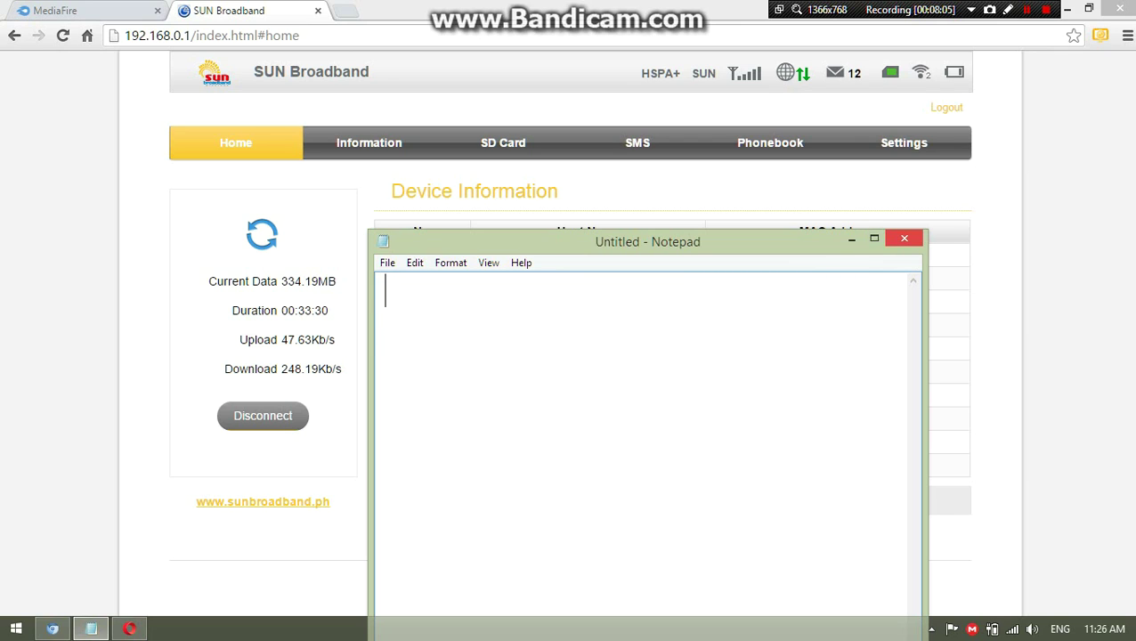
Close the empty note and log out of the SUN Broadband router page, confirming the logout
click(903, 238)
click(946, 107)
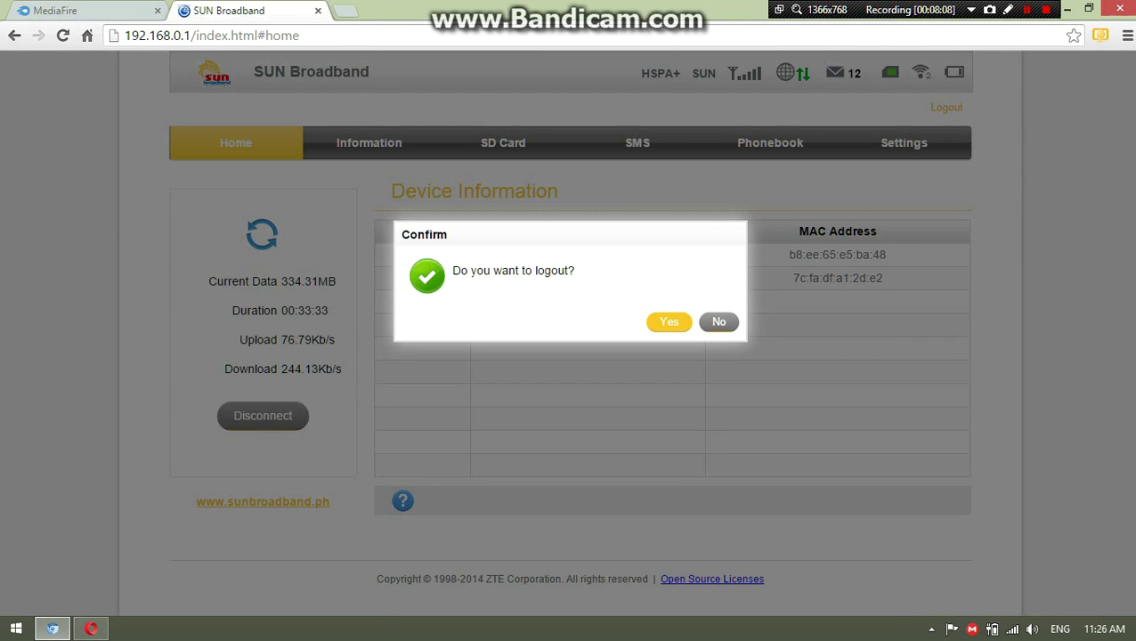
click(669, 321)
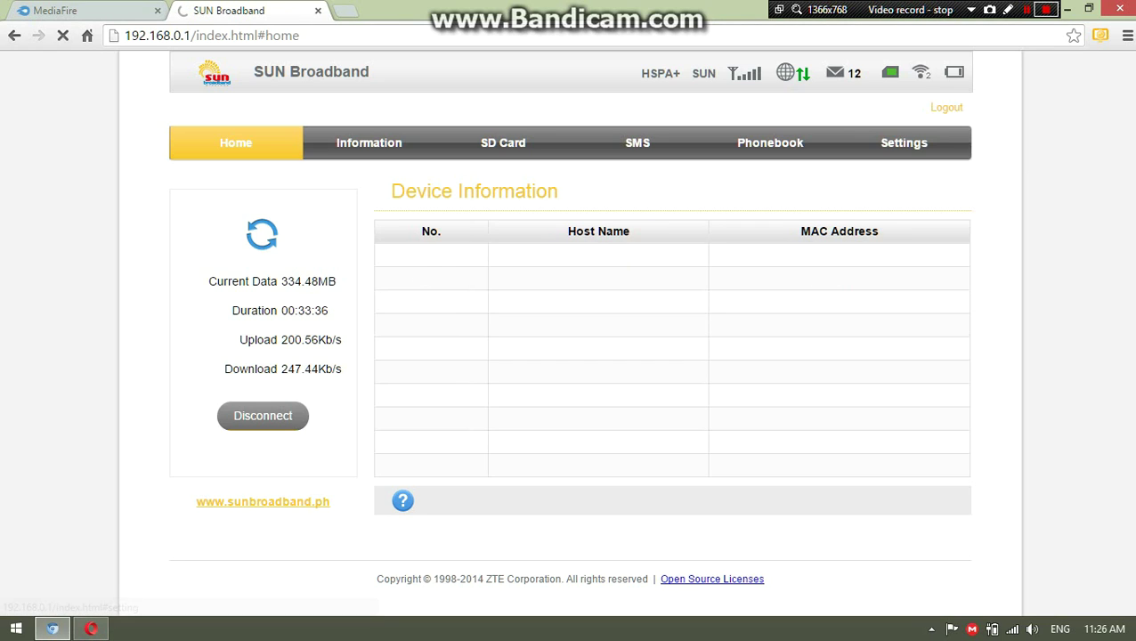